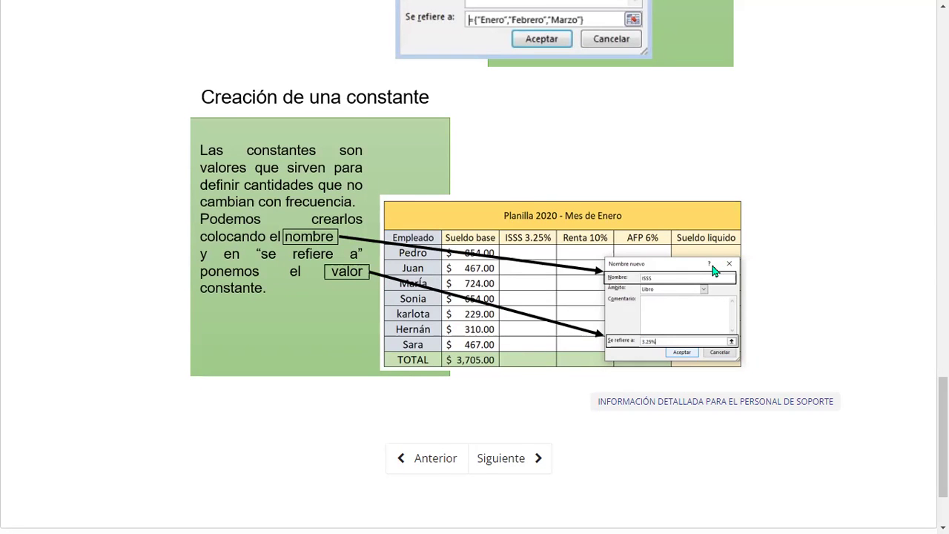
Step: Examine the payroll sheet's deduction rates in I4:J6 and the net salary formulas in G5:G7
scroll(714, 271, "down", 3)
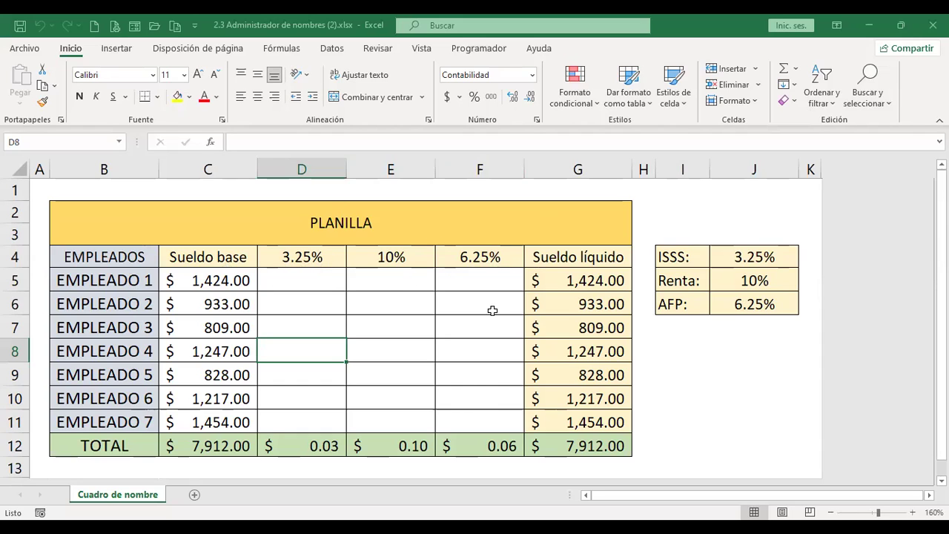
left_click(473, 415)
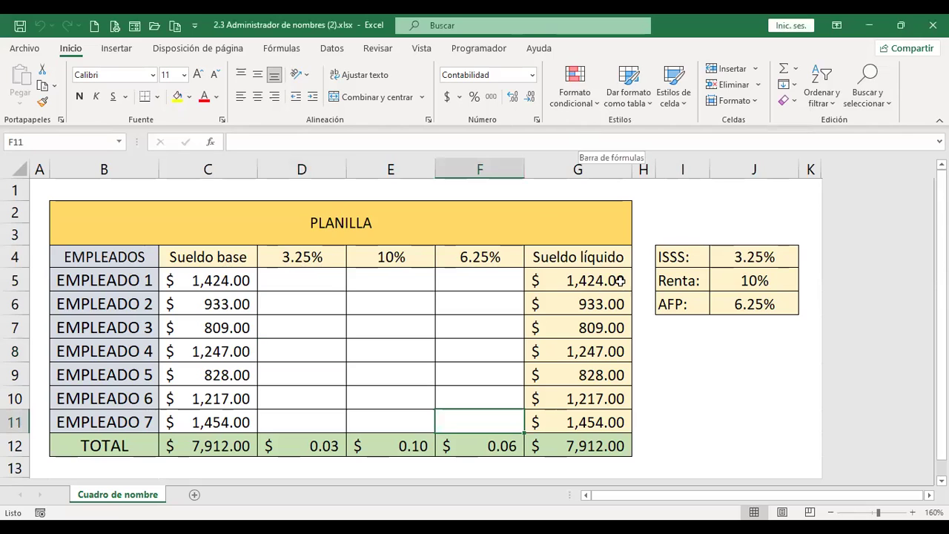
left_click_drag(682, 255, 763, 312)
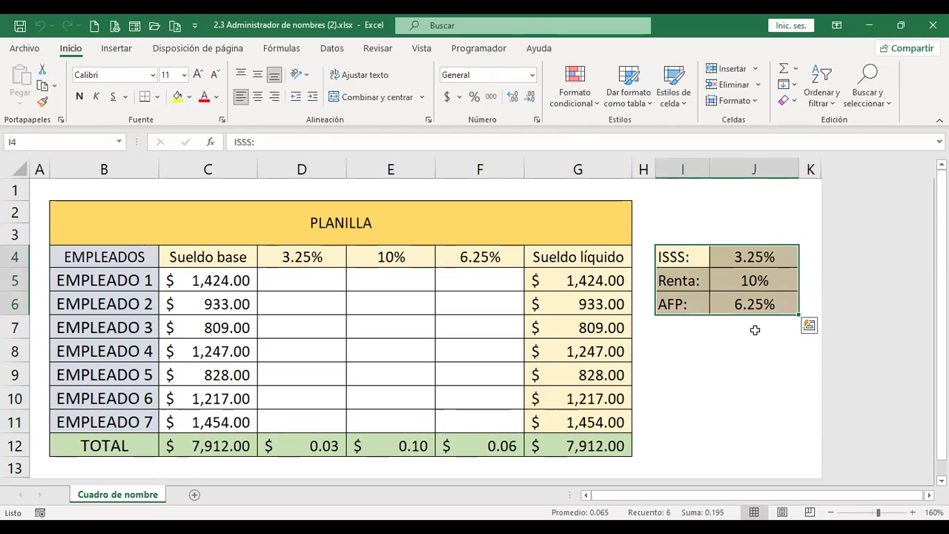
left_click(755, 330)
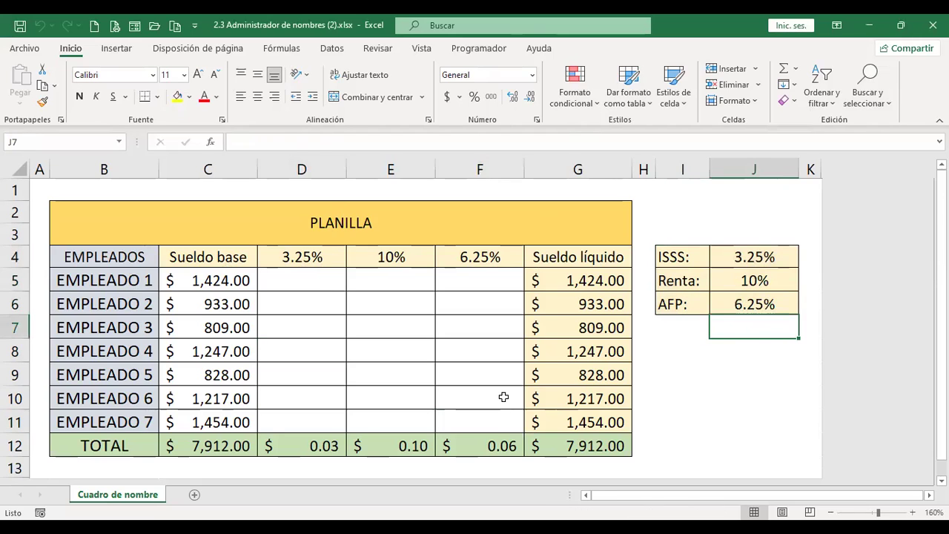
key("ctrl+z")
key("Right")
key("Right")
key("Right")
left_click(593, 281)
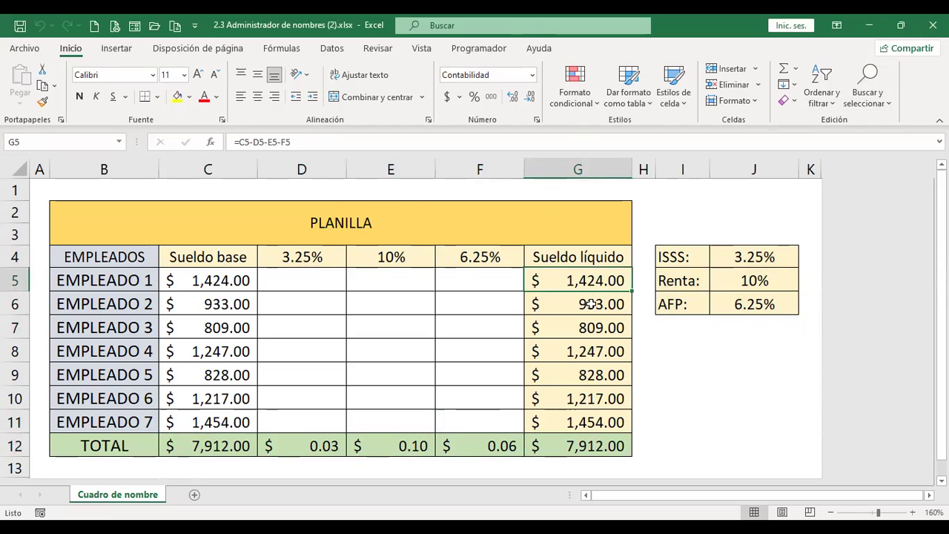
left_click(591, 304)
left_click(578, 329)
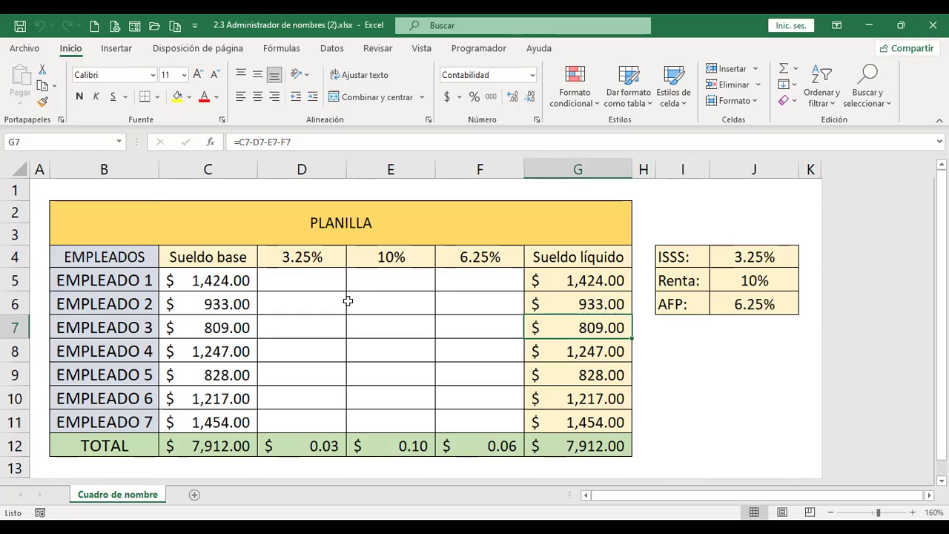
Step: Review the defined-name commands and the list of existing names available for use in formulas
left_click(285, 49)
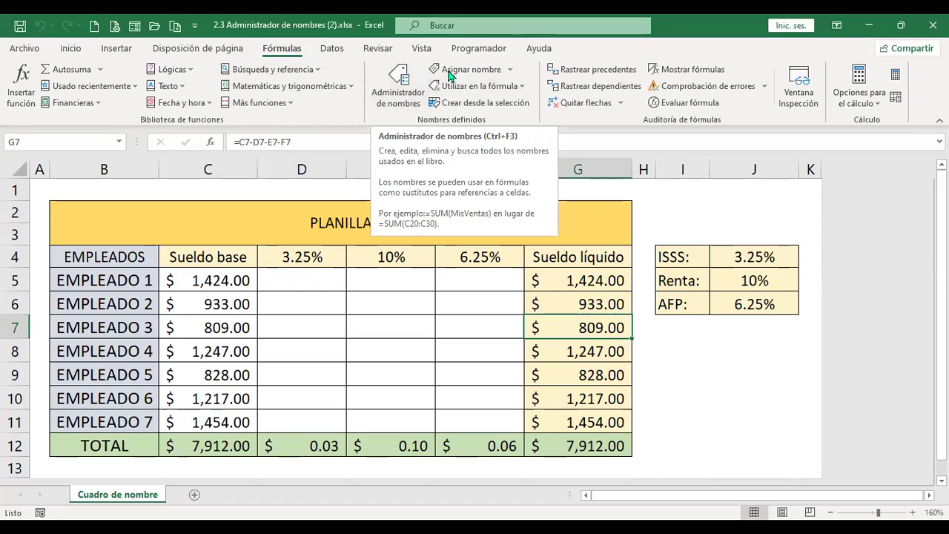
left_click(511, 70)
left_click(509, 73)
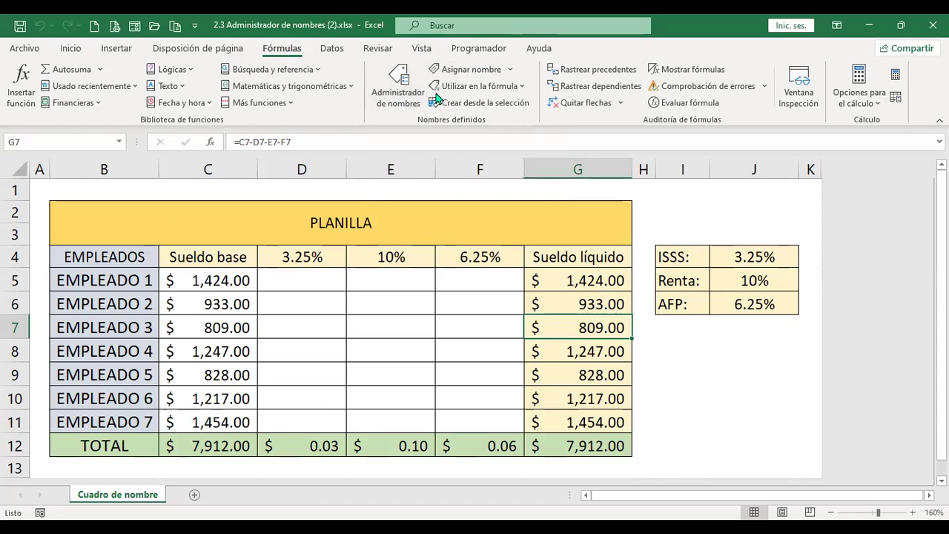
left_click(521, 87)
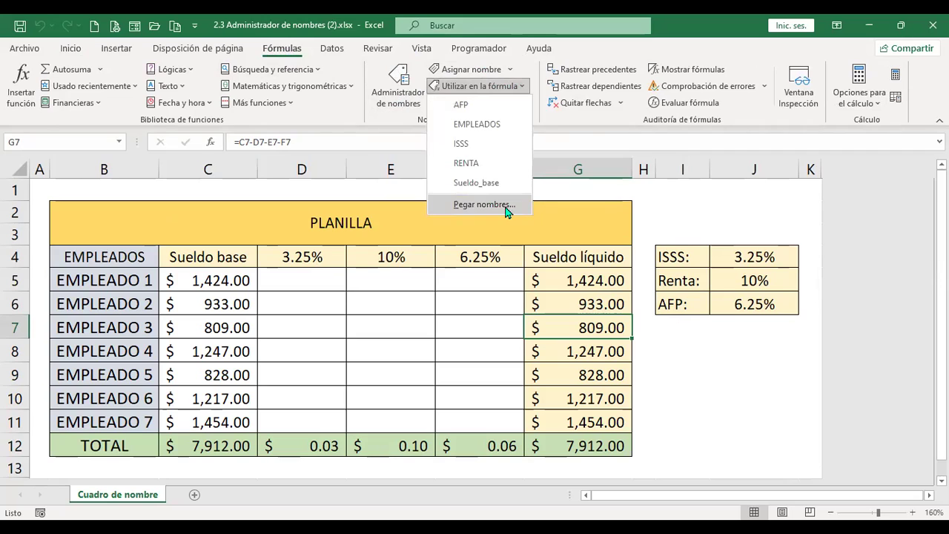
left_click(588, 129)
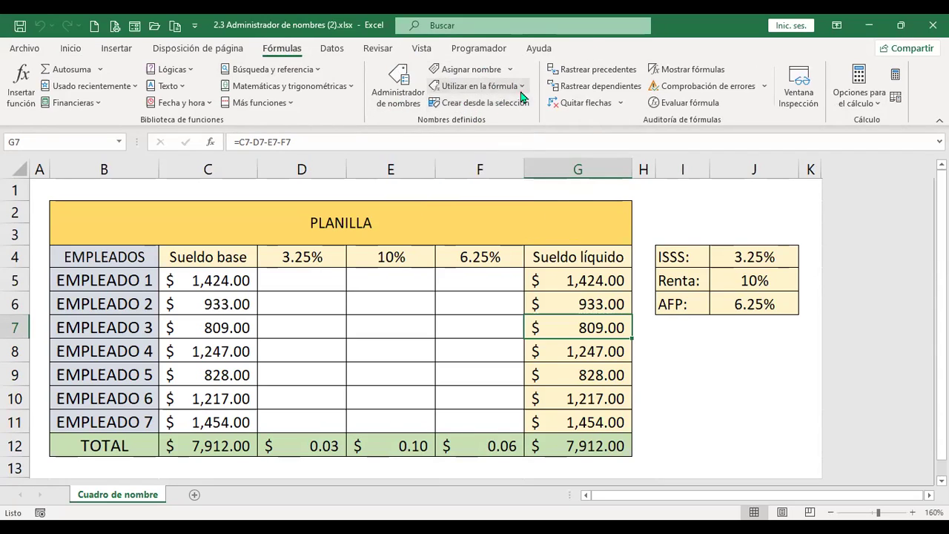
left_click(380, 317)
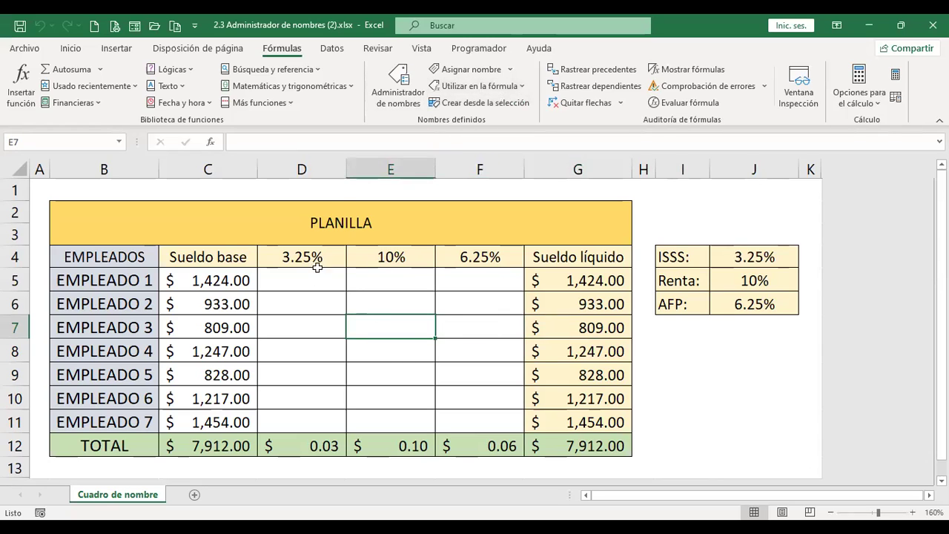
Step: Open the Name Manager and inspect a new name's fields, scope options and reference without creating a name
left_click(398, 84)
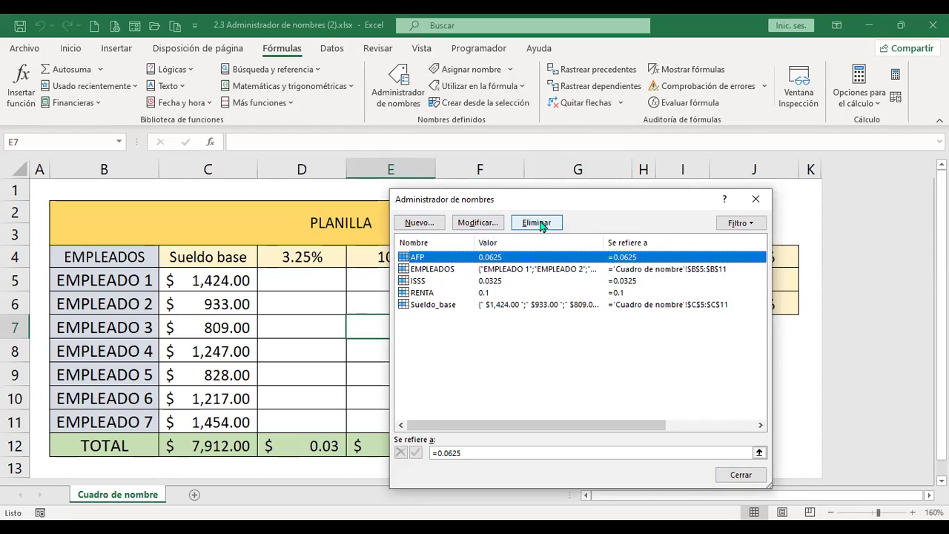
left_click(420, 224)
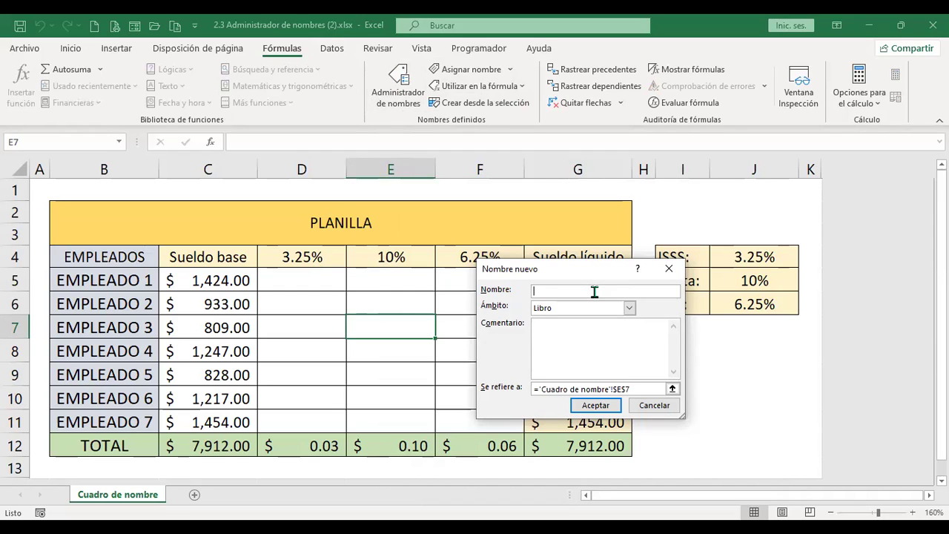
left_click(629, 308)
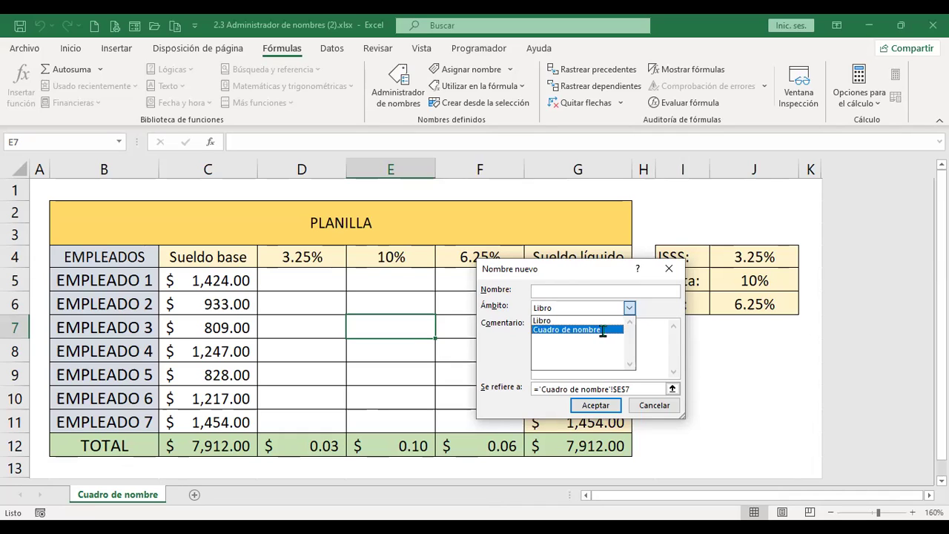
left_click(608, 265)
left_click_drag(637, 389, 492, 392)
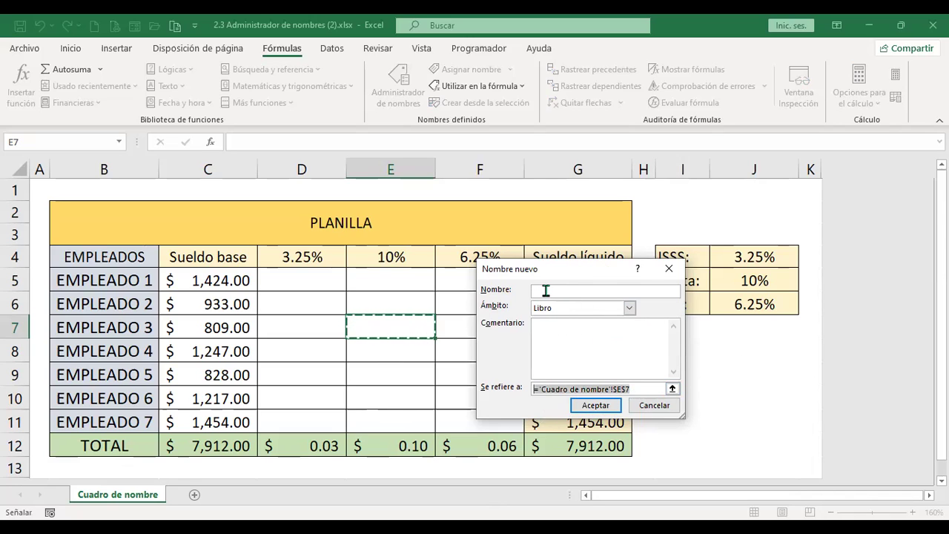
left_click(658, 408)
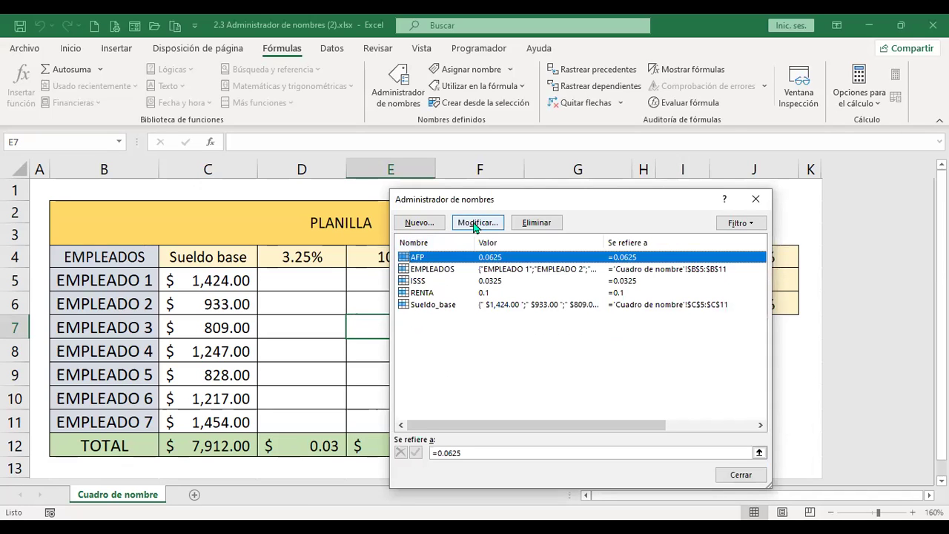
Step: Inspect the editable properties of the Sueldo_base name and leave them without making changes
left_click(423, 292)
left_click(443, 270)
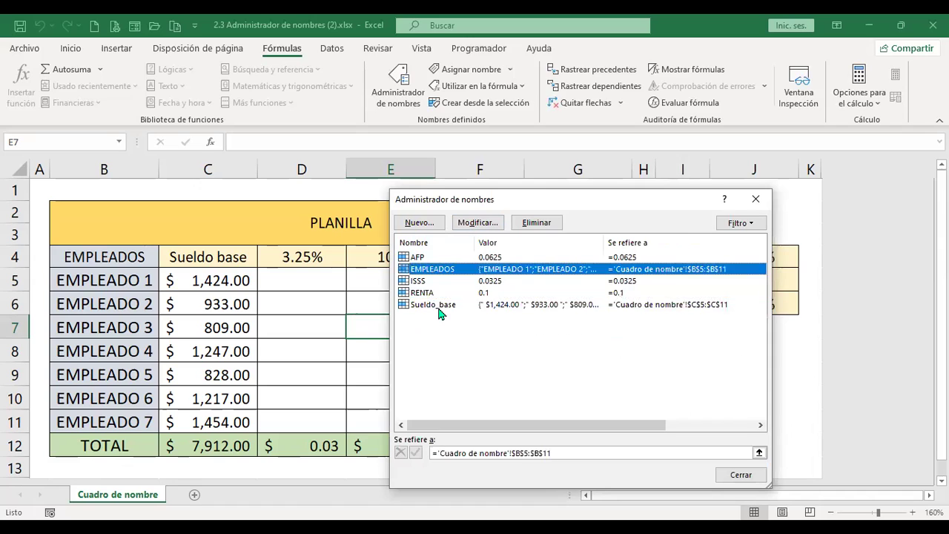
left_click(443, 305)
left_click(490, 224)
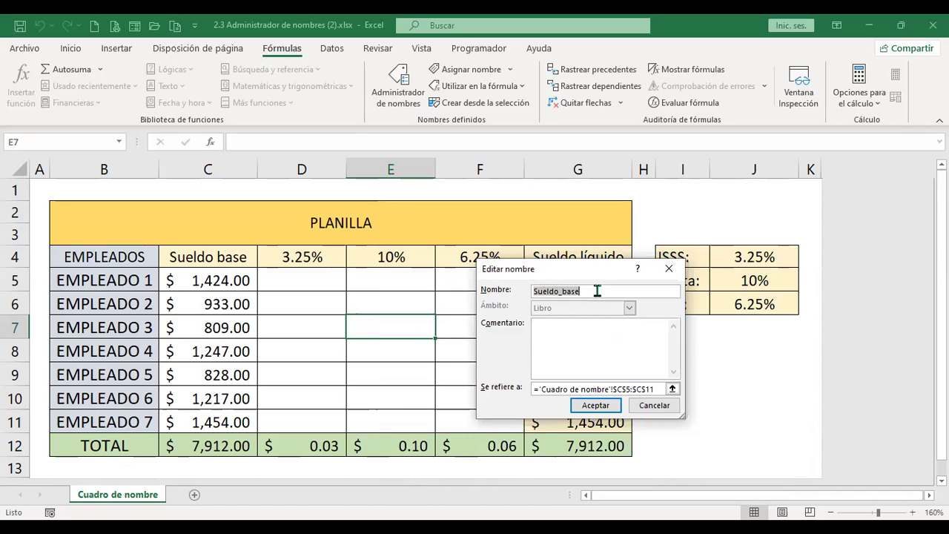
left_click(598, 292)
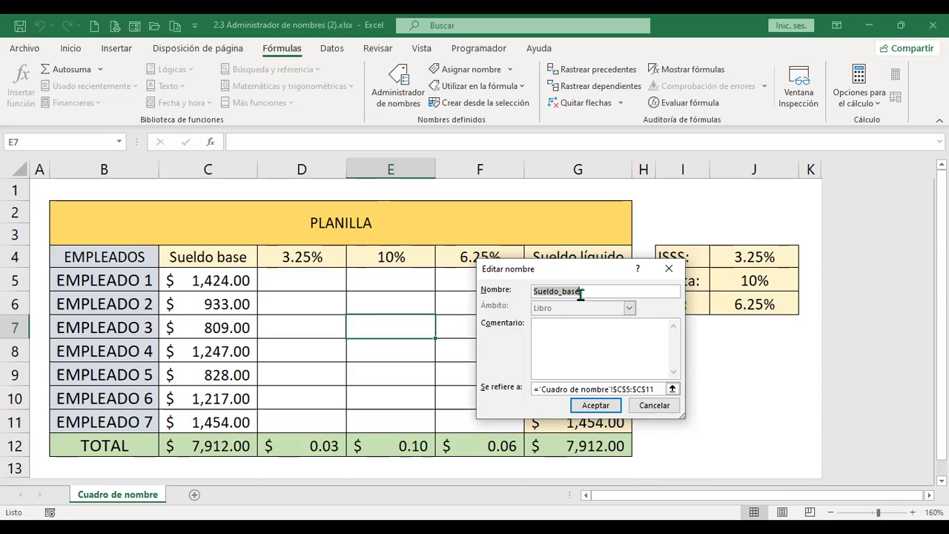
left_click_drag(655, 411, 686, 426)
key("Escape")
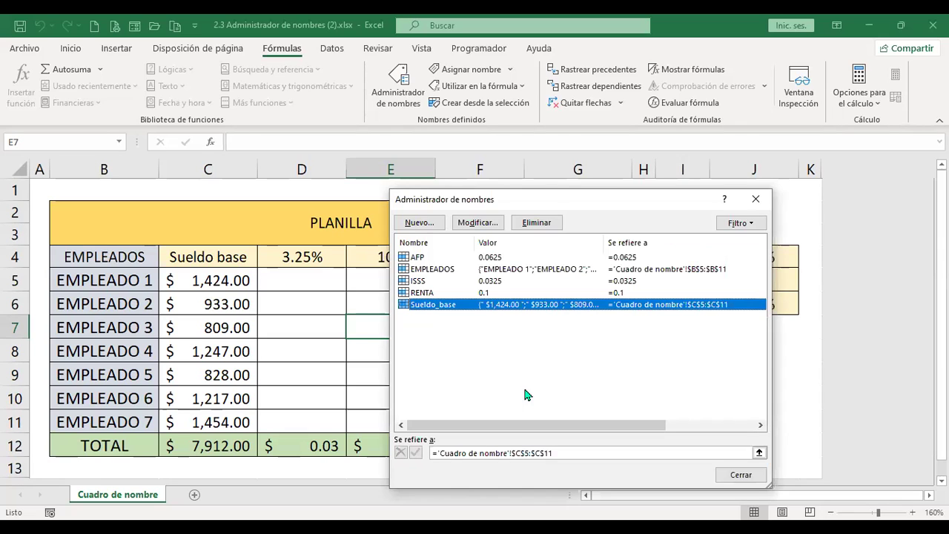
Step: Sort the defined names in reverse alphabetical order by name
left_click(421, 281)
left_click(427, 270)
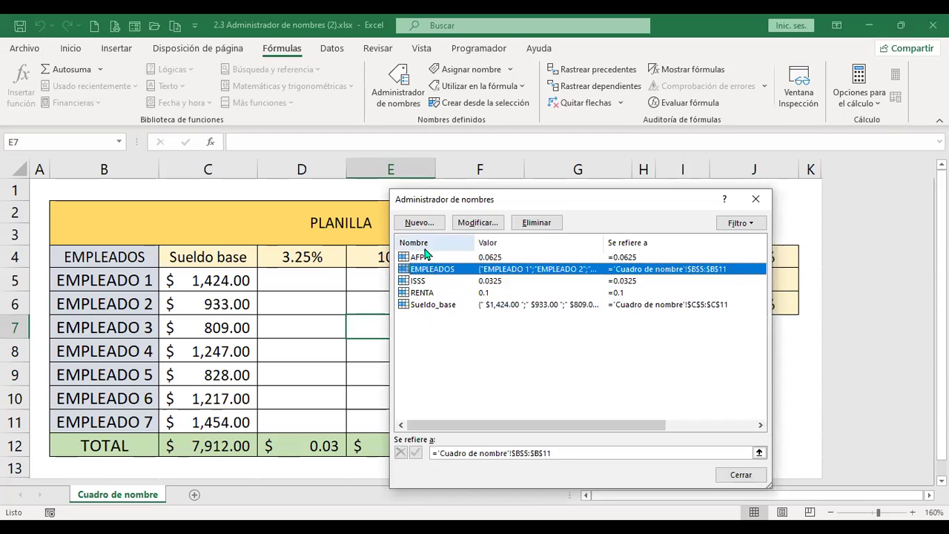
left_click(428, 243)
left_click(436, 268)
left_click(448, 258)
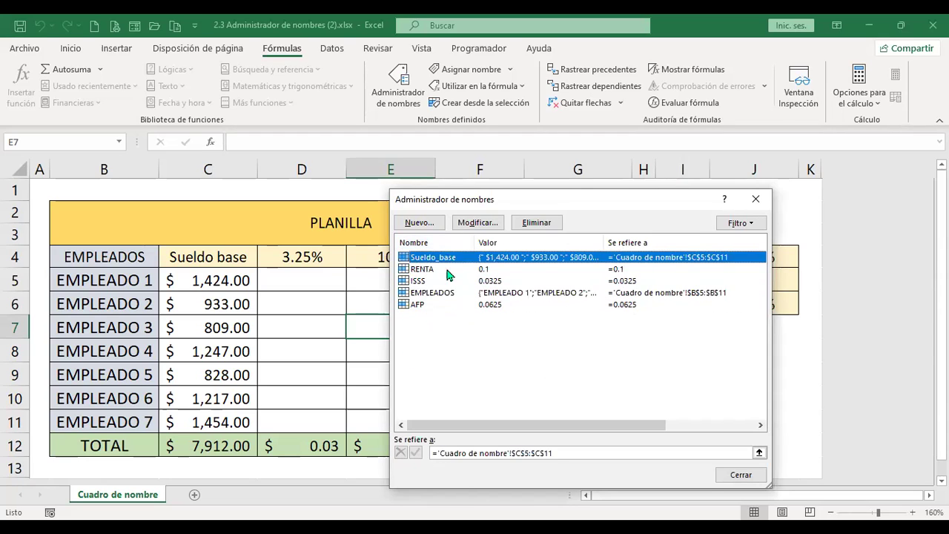
Step: Review the value and reference of each defined name, from Sueldo_base through AFP, and close the Name Manager
left_click(446, 306)
left_click(454, 295)
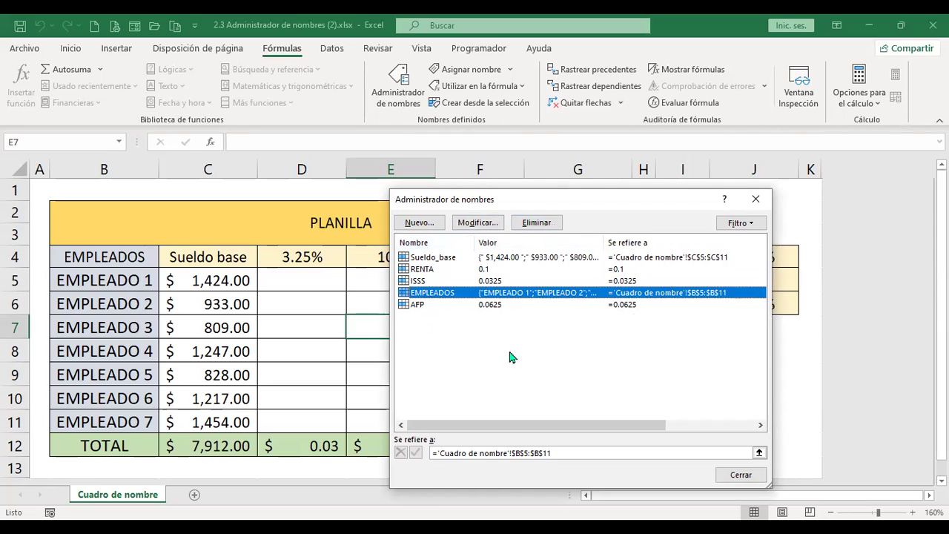
left_click(439, 258)
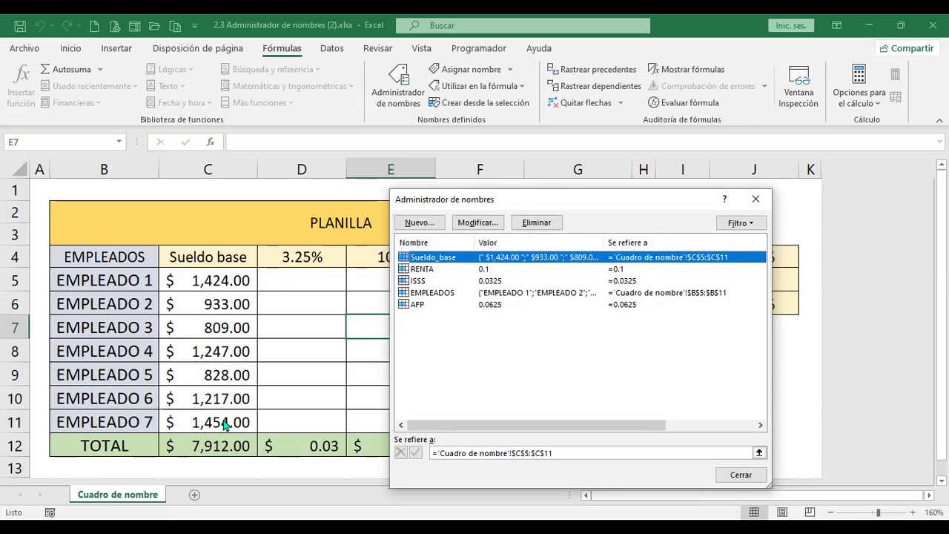
left_click(428, 272)
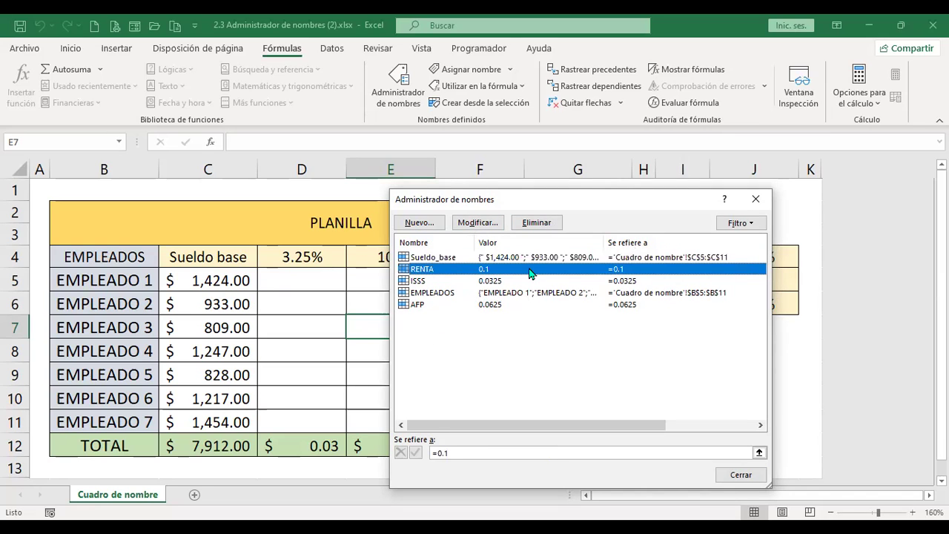
left_click(431, 283)
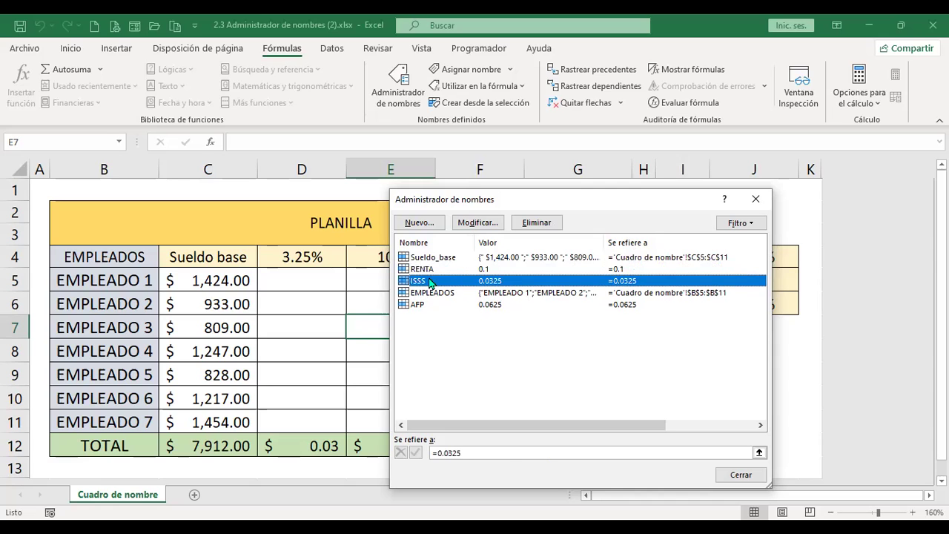
left_click(436, 295)
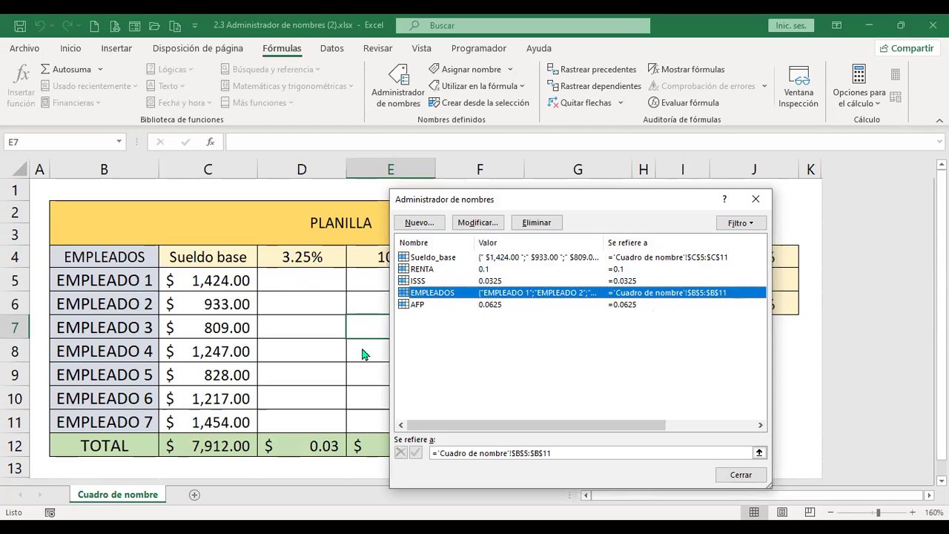
left_click(488, 306)
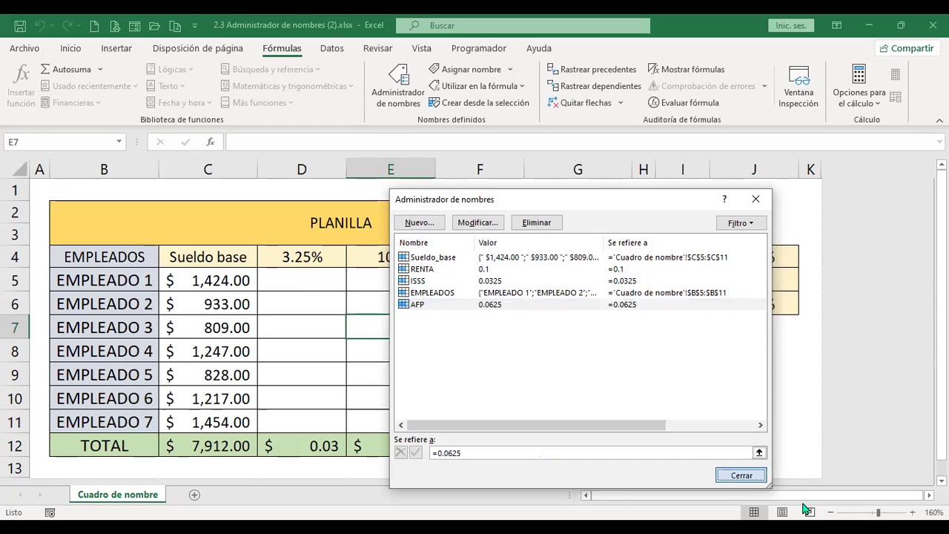
key("Escape")
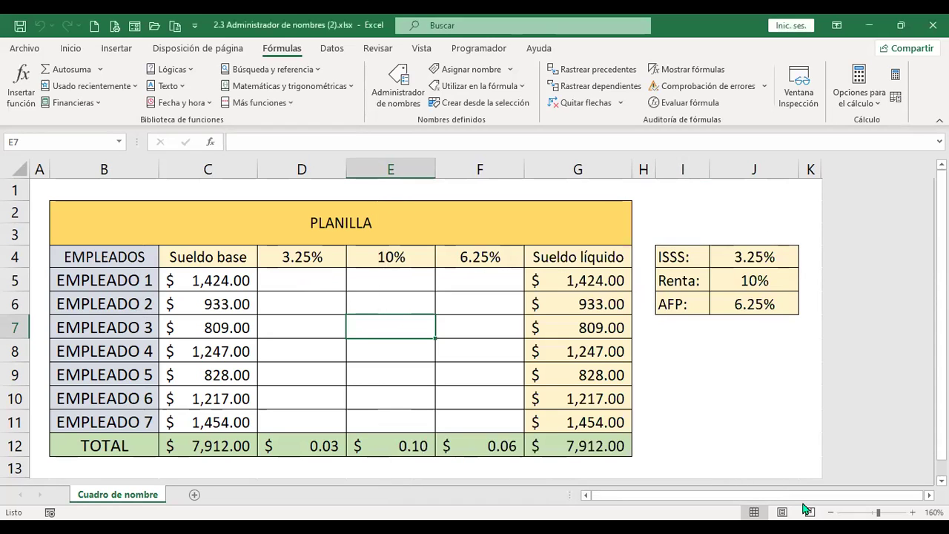
Step: View the form for defining a name and the Asignar nombre options without creating or applying a name
left_click(471, 69)
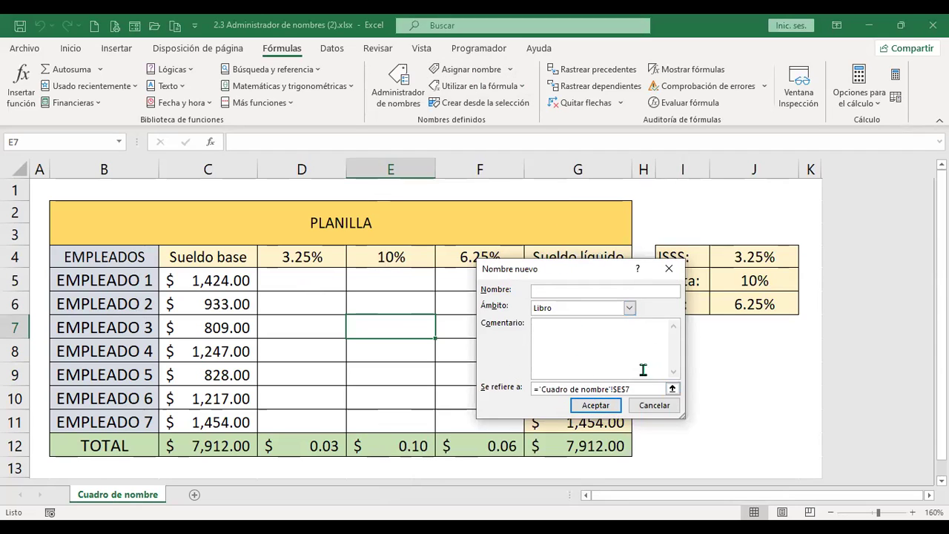
left_click(657, 411)
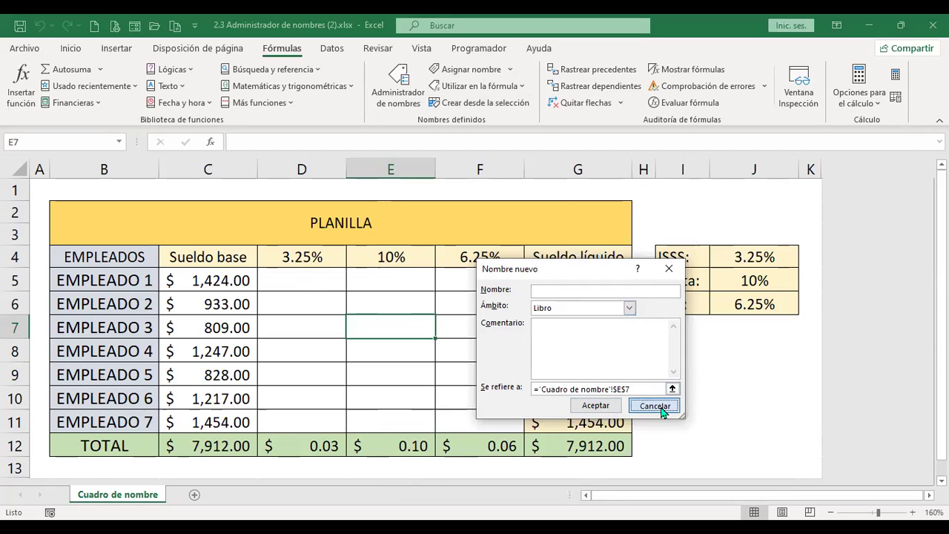
left_click(511, 70)
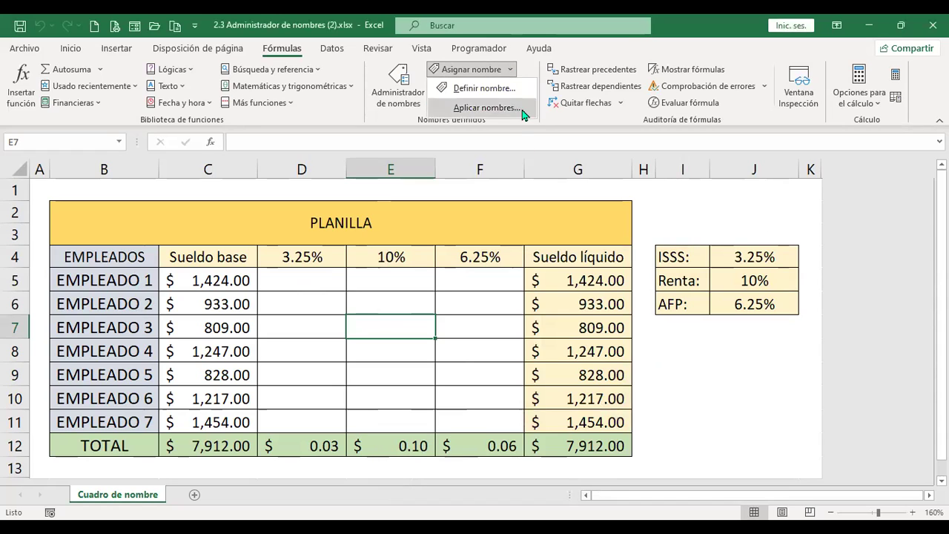
left_click(634, 46)
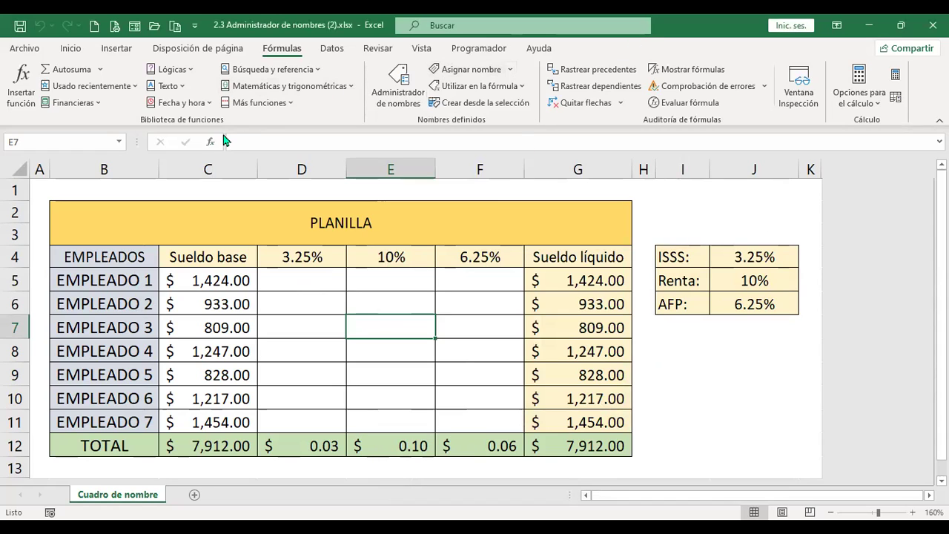
Step: Select the EMPLEADOS named range by its name
left_click(120, 144)
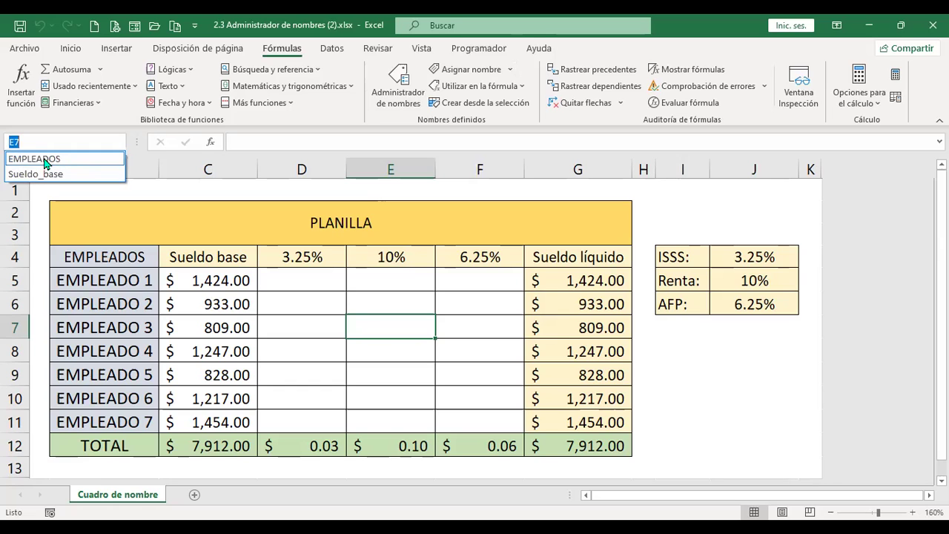
left_click(44, 160)
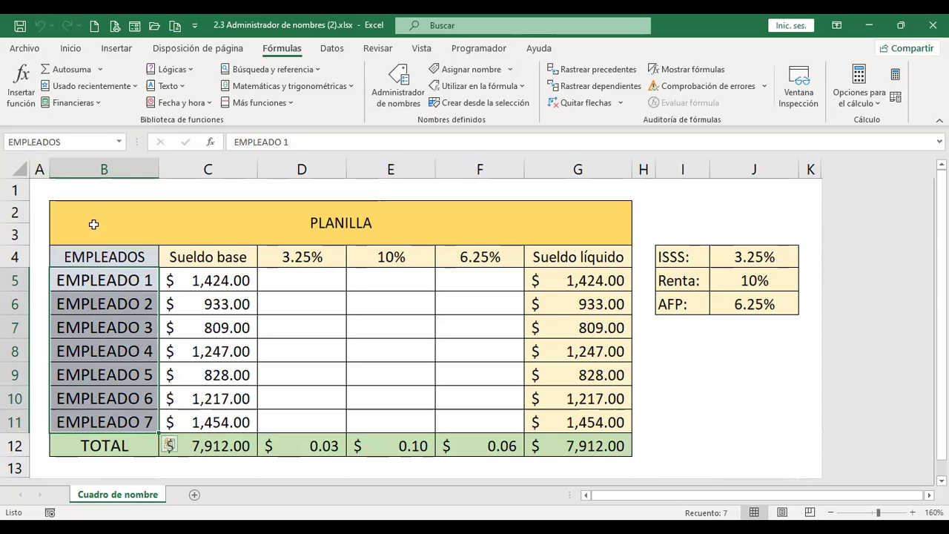
Step: Select the Sueldo_base range by its name and view the defined names available for use in formulas
left_click(119, 143)
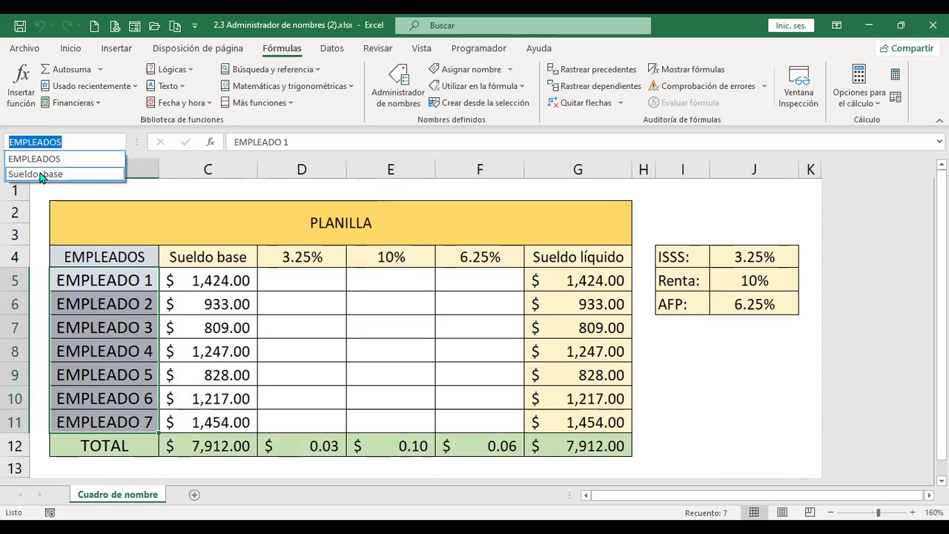
left_click(41, 175)
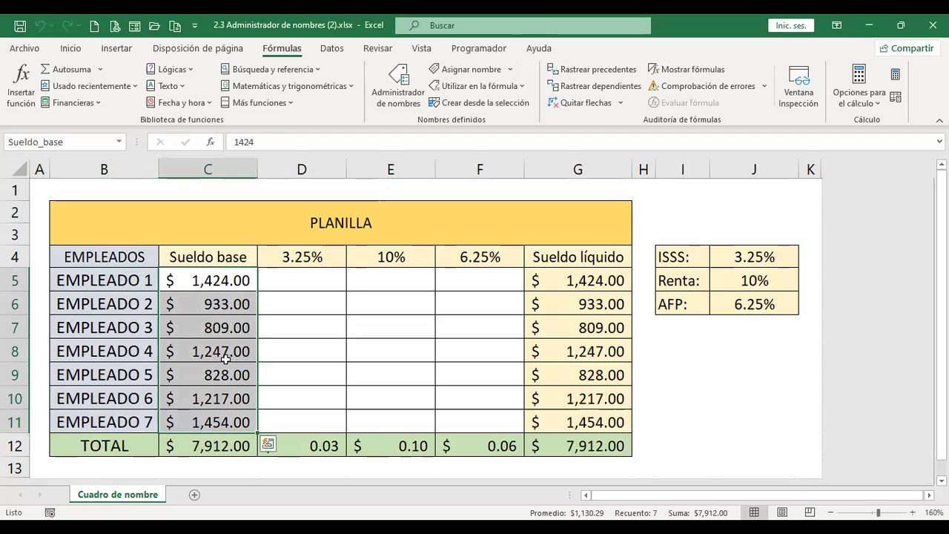
left_click(522, 88)
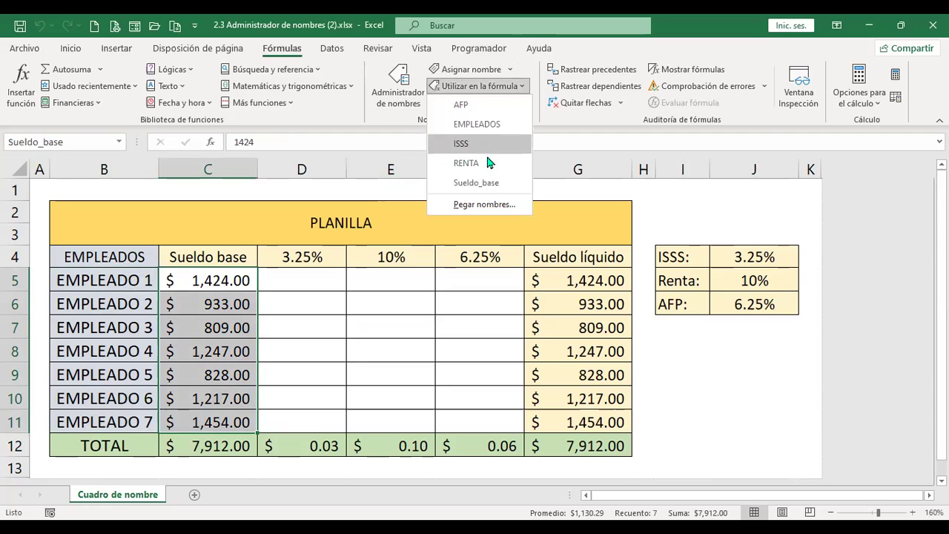
left_click(459, 334)
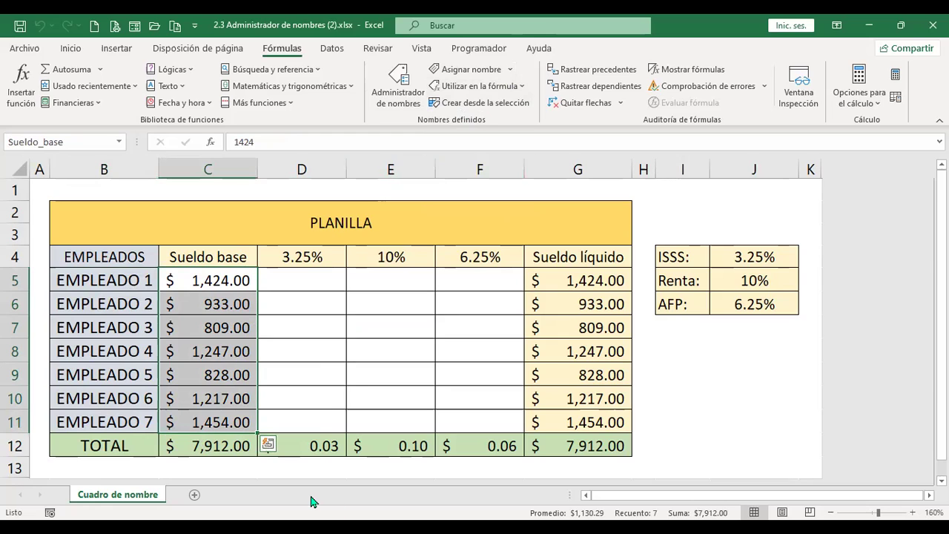
Step: Delete the defined names Sueldo_base, RENTA, ISSS, EMPLEADOS and AFP, and leave the new-name form without creating a name
left_click(410, 291)
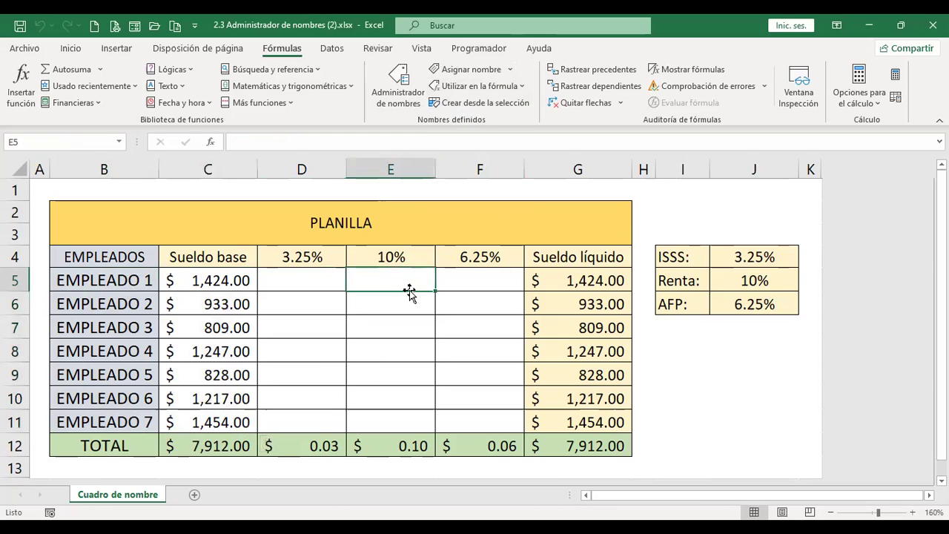
left_click(408, 95)
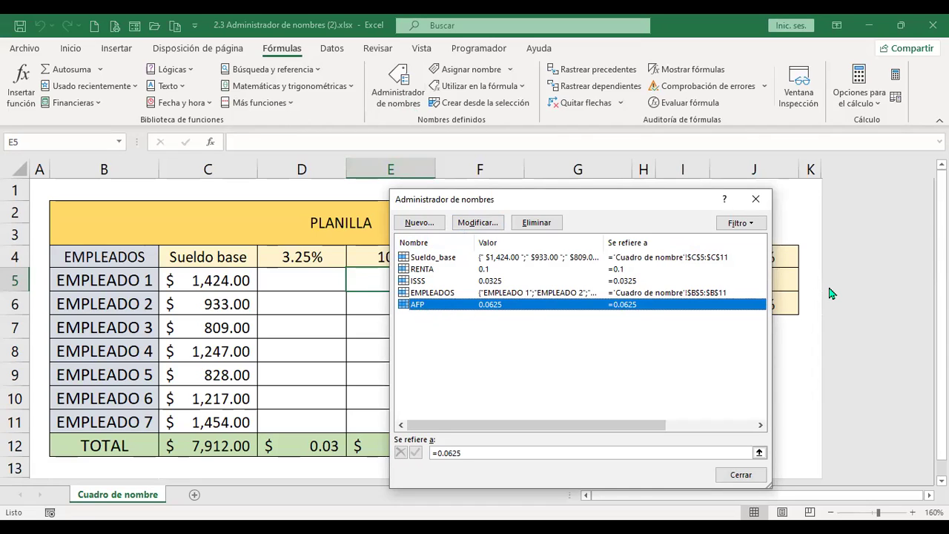
key("shift+Up")
key("shift+Up")
key("shift+Up")
key("shift+Up")
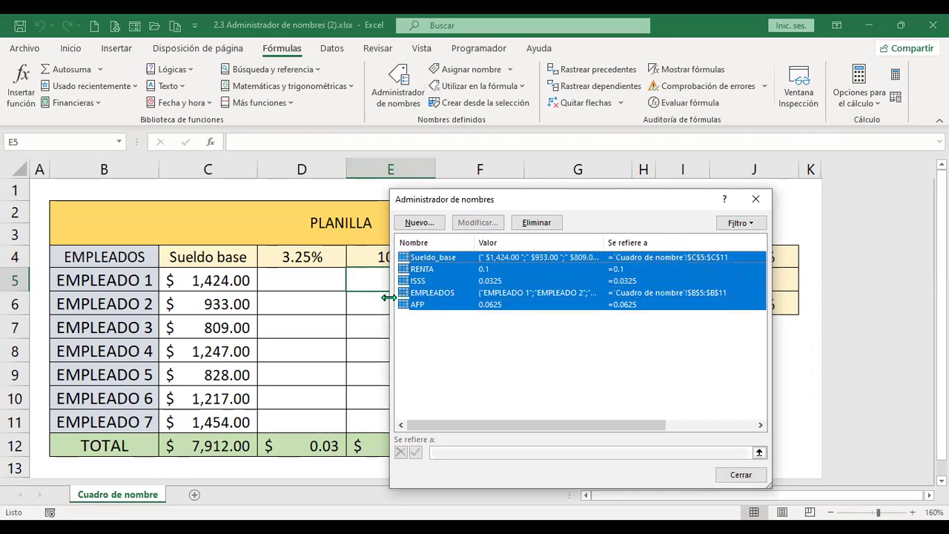
left_click(543, 226)
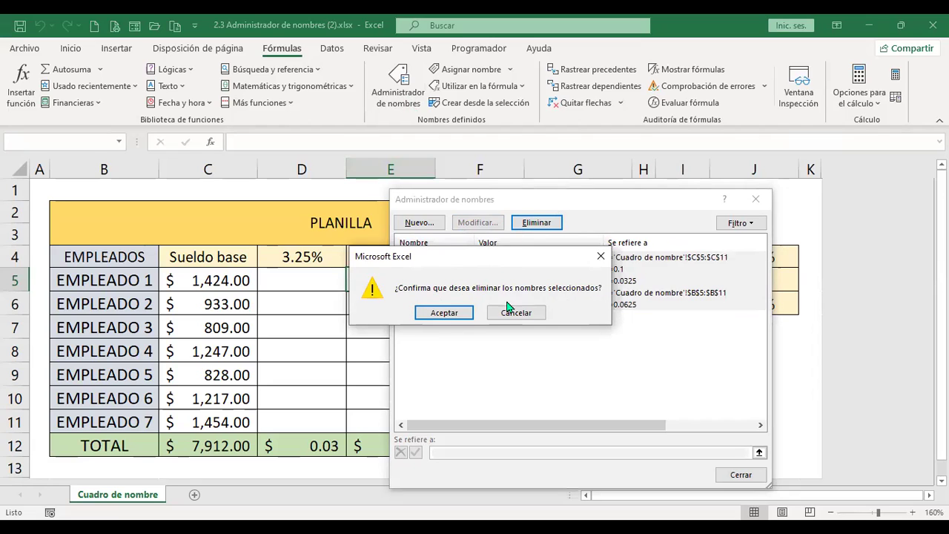
left_click(447, 313)
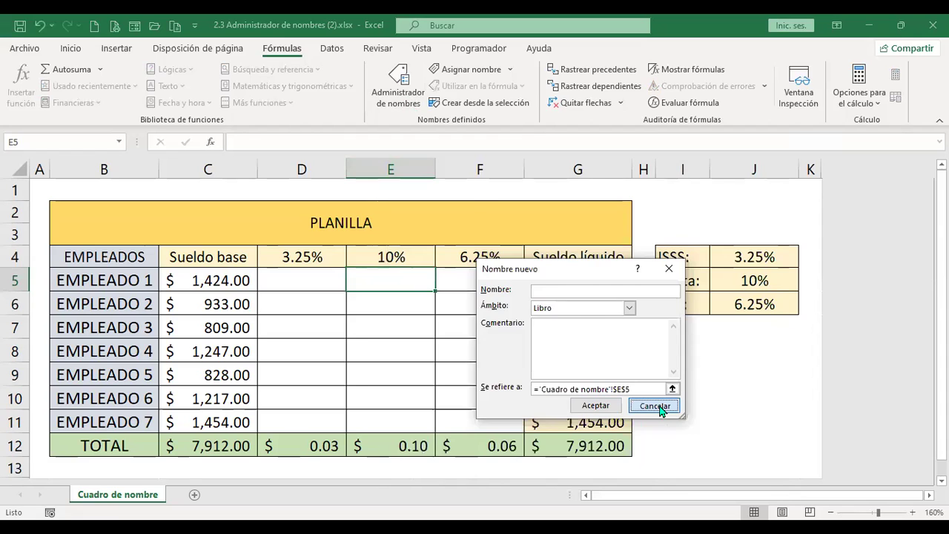
left_click(655, 406)
key("Escape")
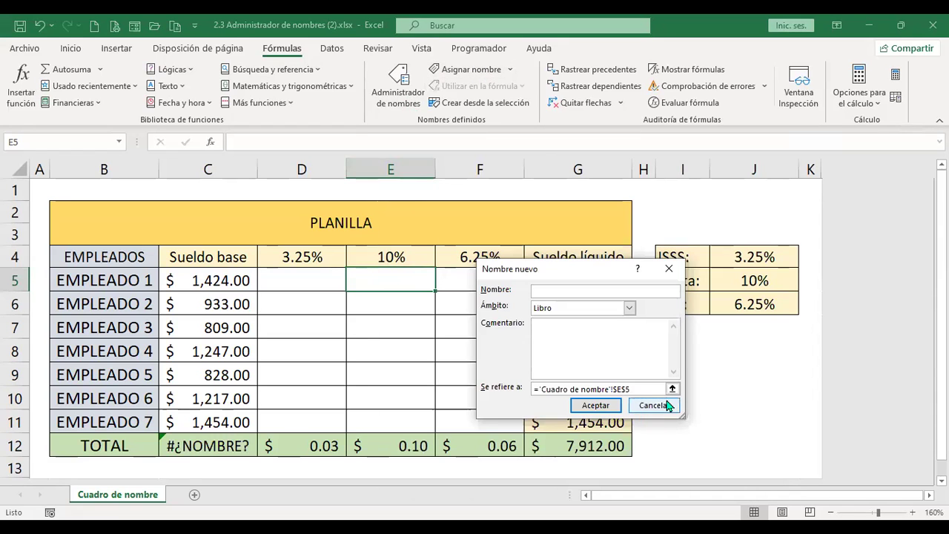
left_click(654, 406)
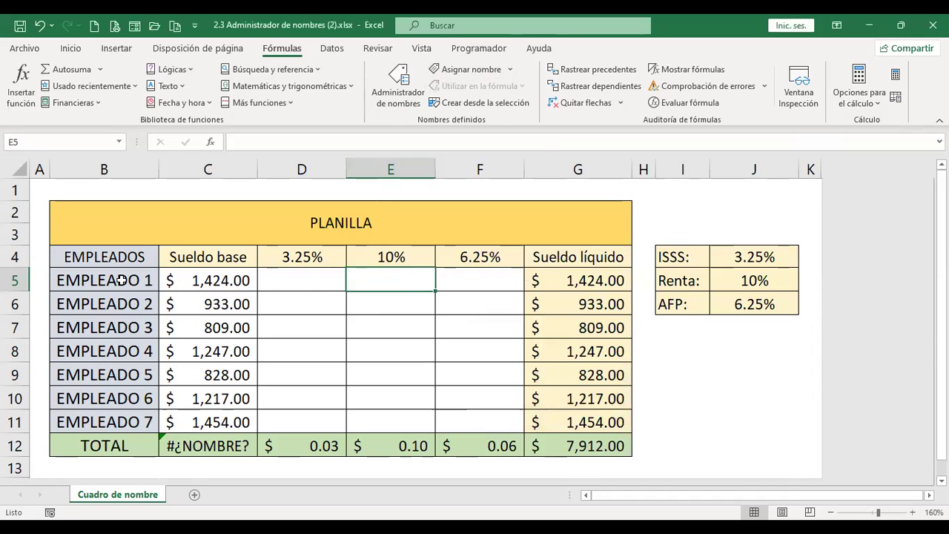
Step: Check the list of named ranges and inspect the Sueldo base total formula in C12 without changing it
left_click(403, 332)
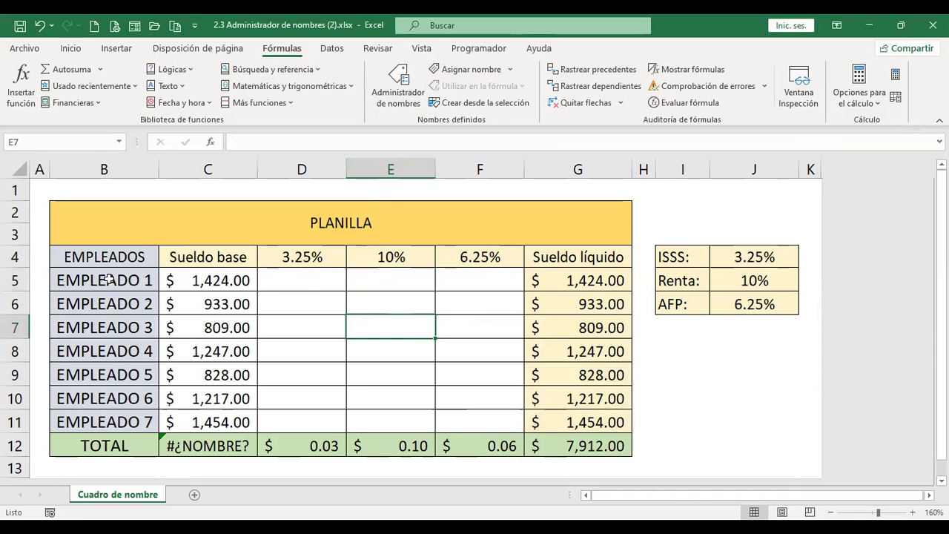
left_click(123, 333)
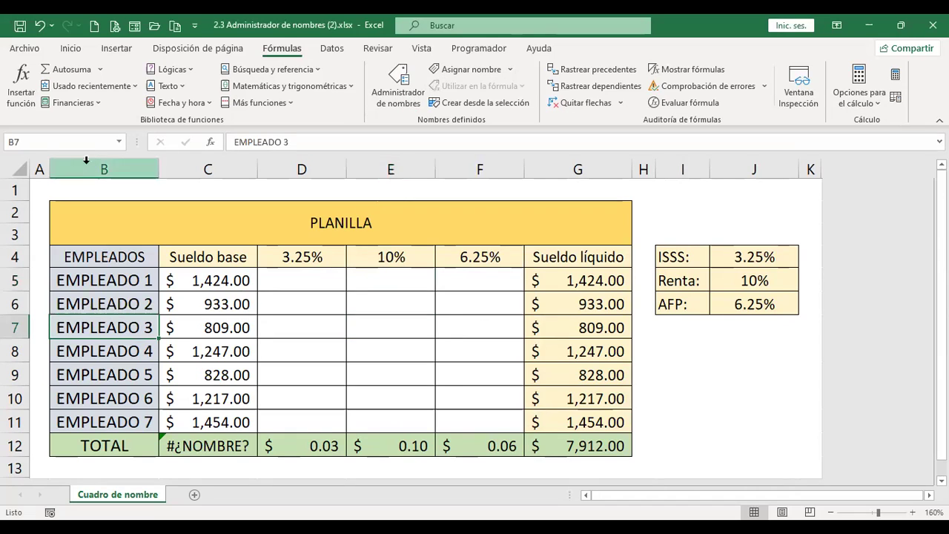
left_click(115, 149)
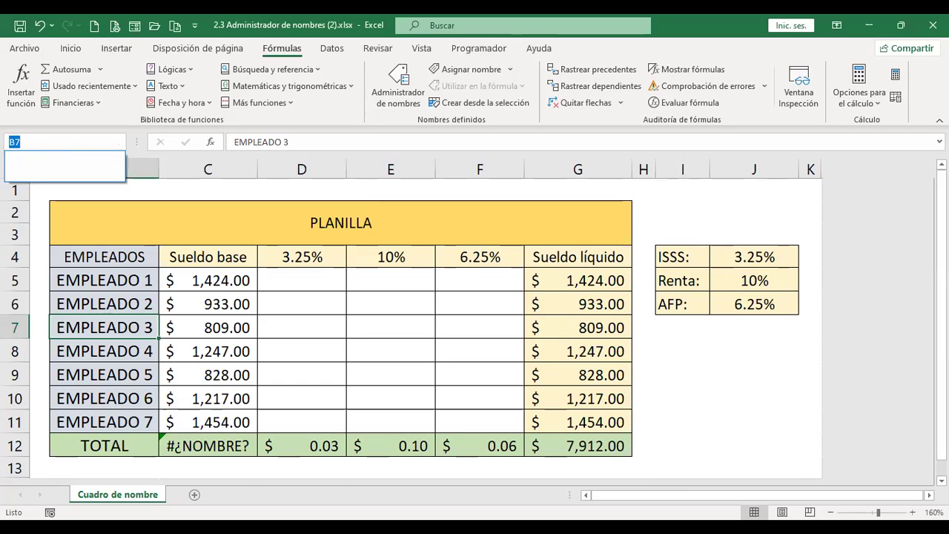
left_click(196, 443)
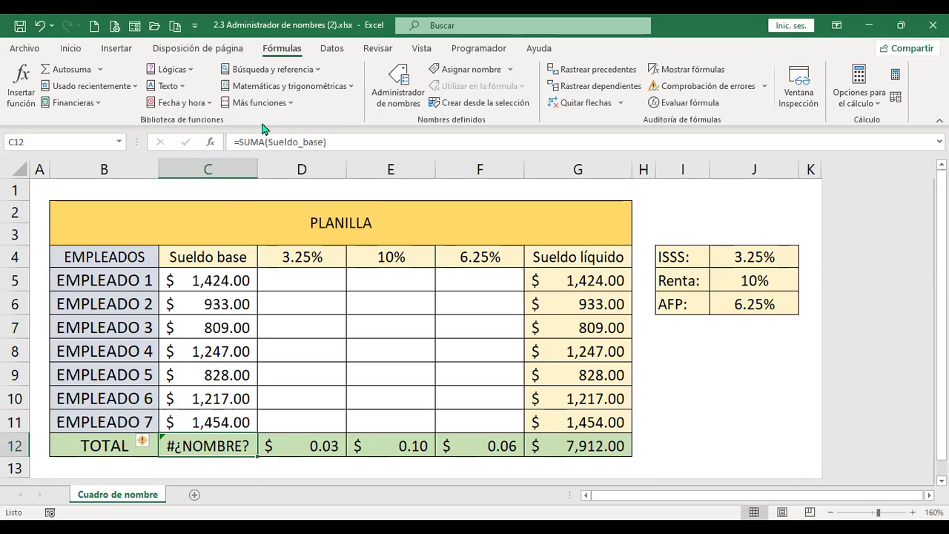
key("F2")
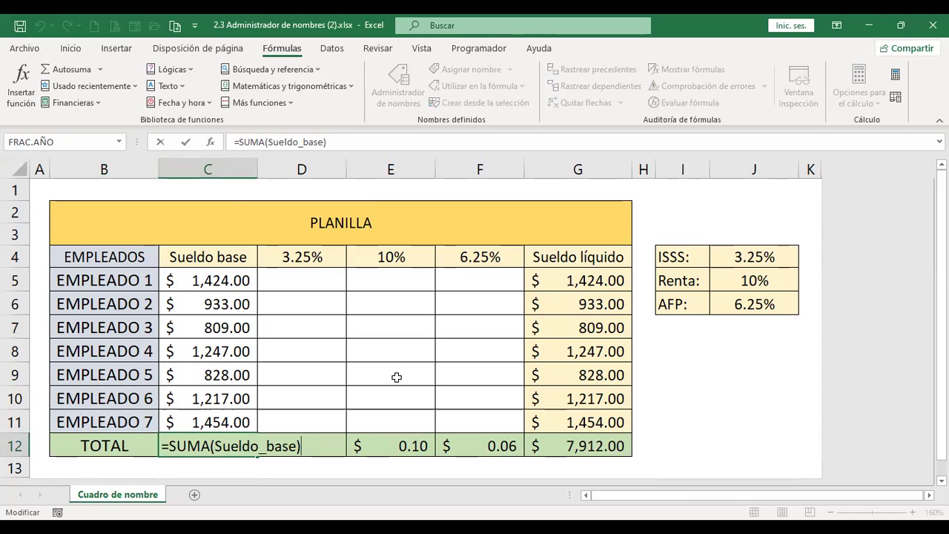
key("Return")
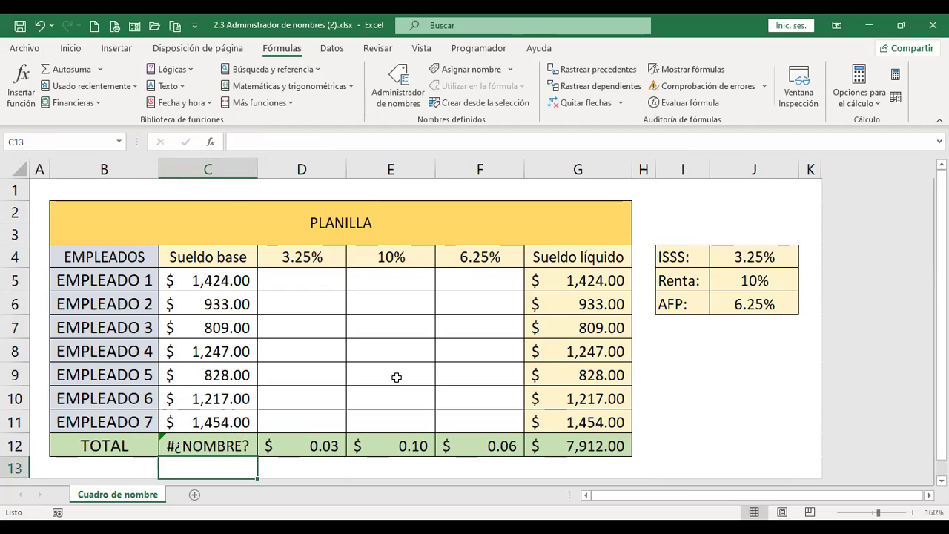
left_click(324, 277)
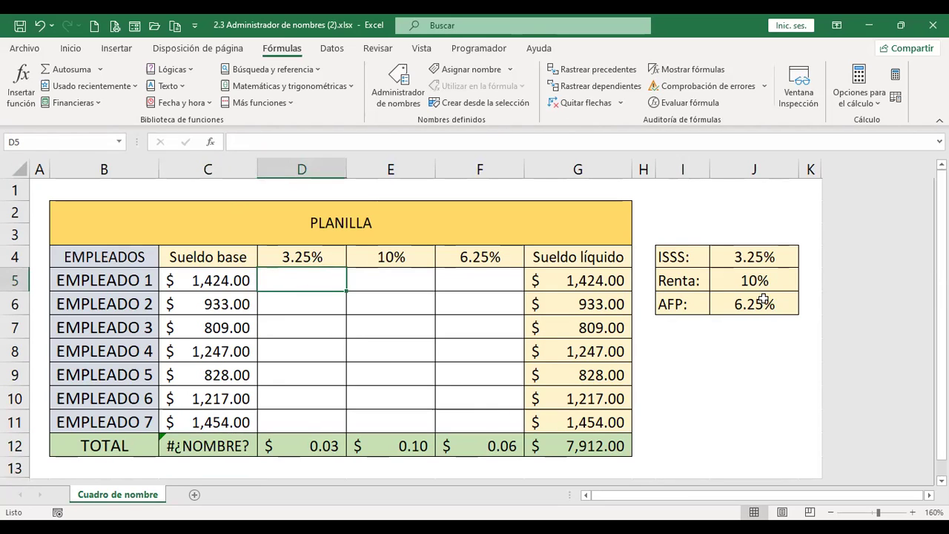
type("+")
key("Left")
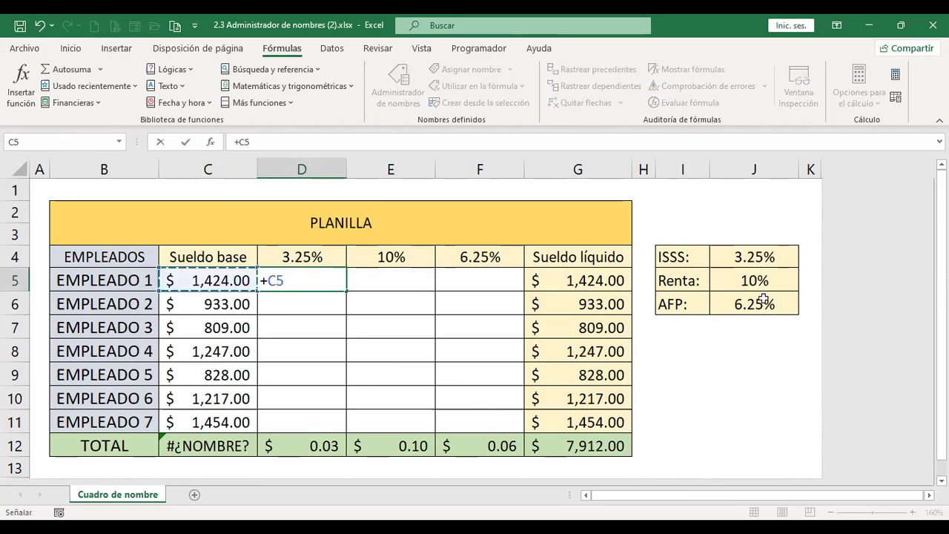
type("*")
key("Up")
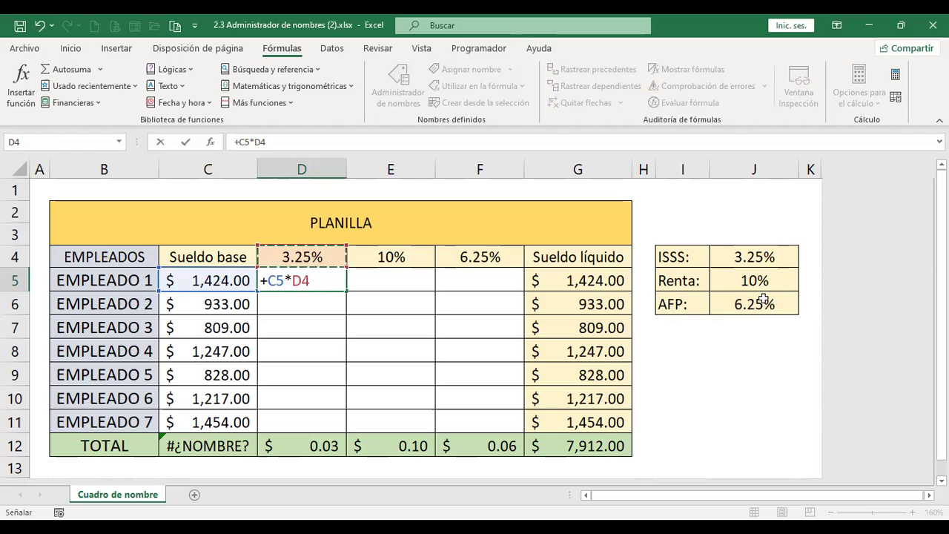
key("Escape")
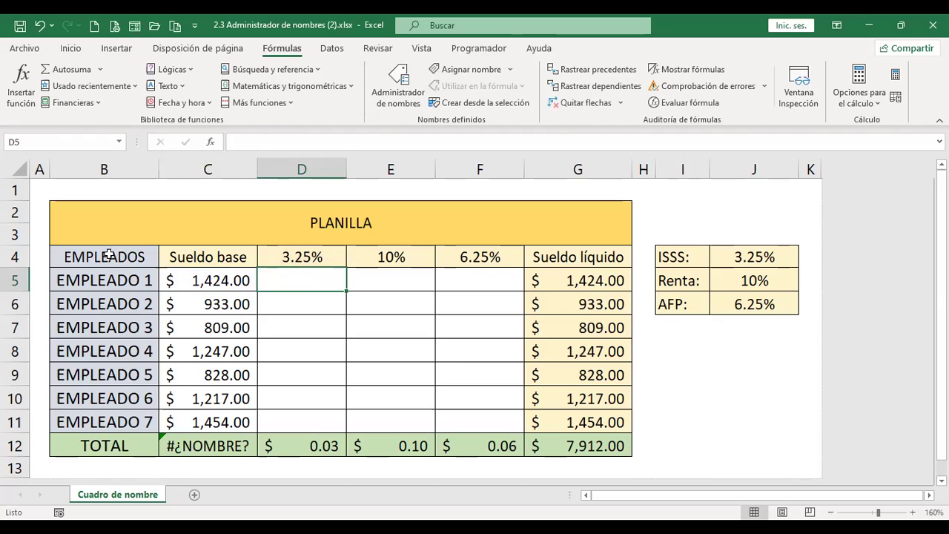
Step: Create names from the selection B4:C11 using only the top row (Fila superior) as the source of the names
left_click_drag(106, 256, 226, 415)
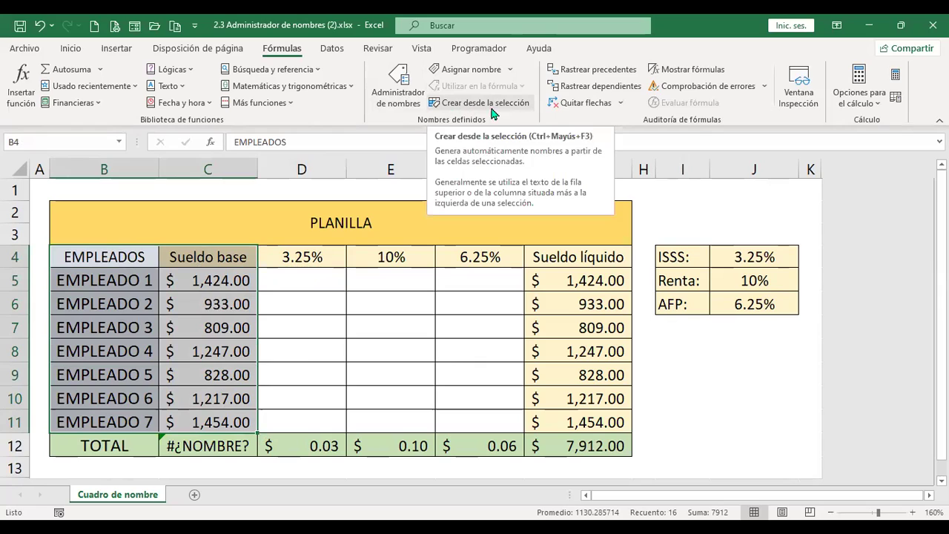
left_click(509, 112)
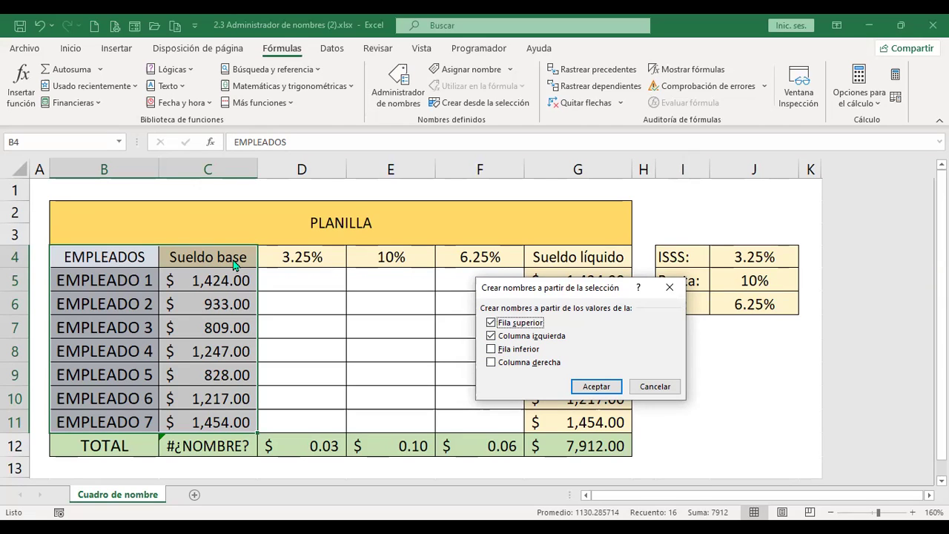
left_click(490, 337)
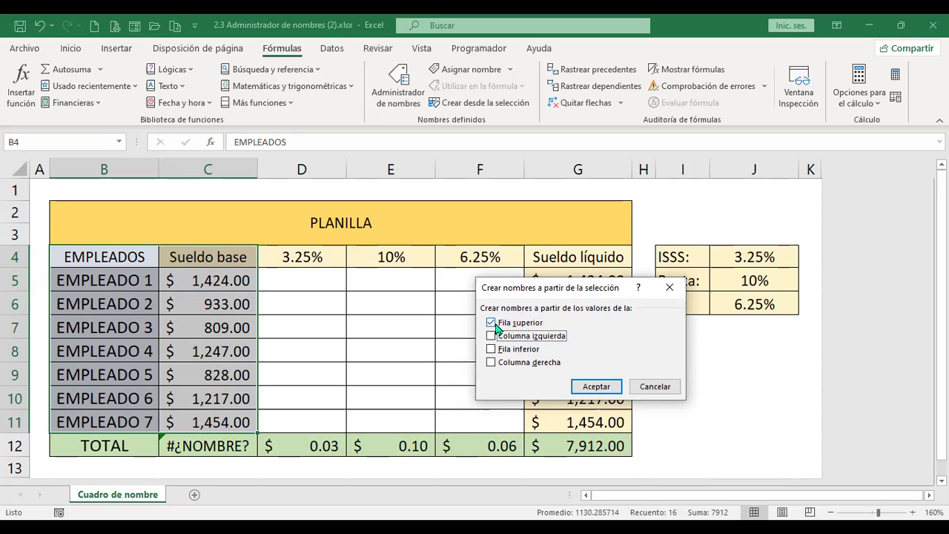
left_click(598, 389)
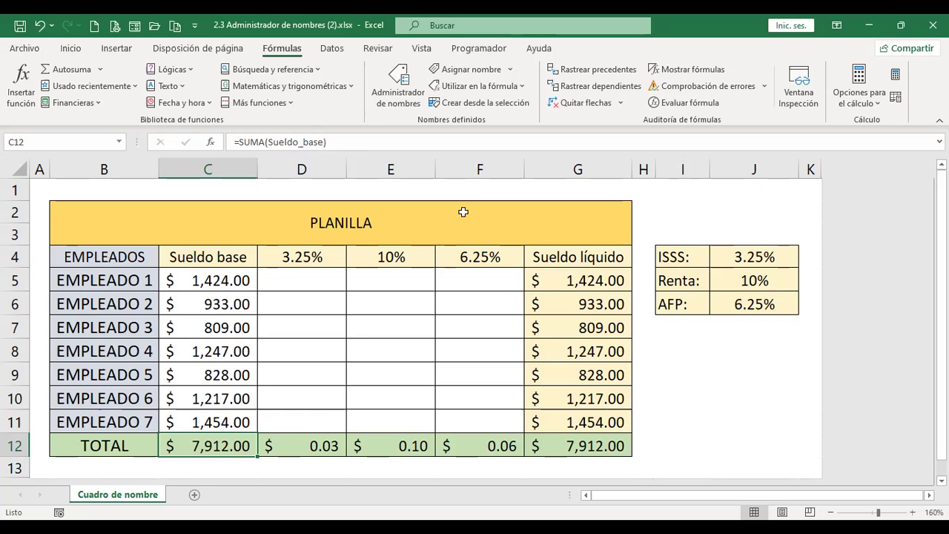
Step: Review the cell references of the Sueldo_base and EMPLEADOS names in the Name Manager and close it
left_click(398, 87)
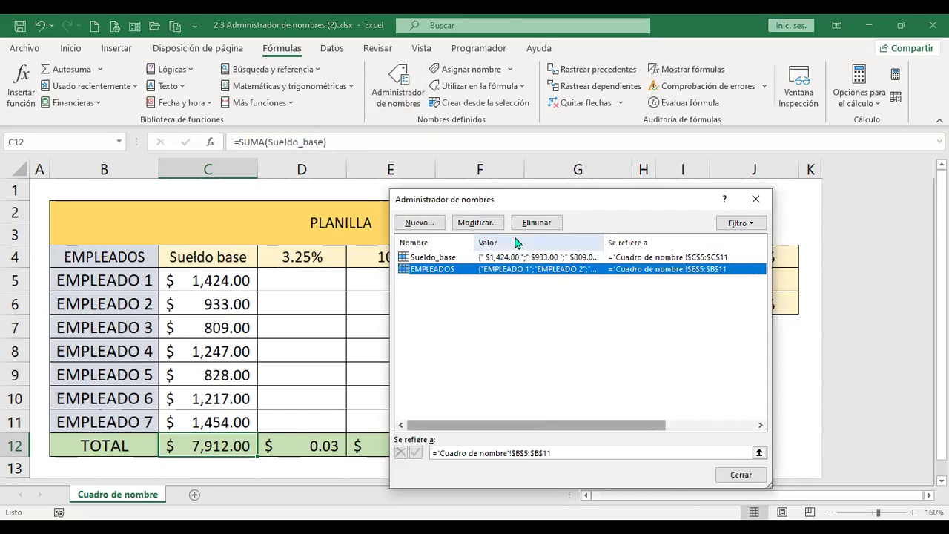
left_click(450, 259)
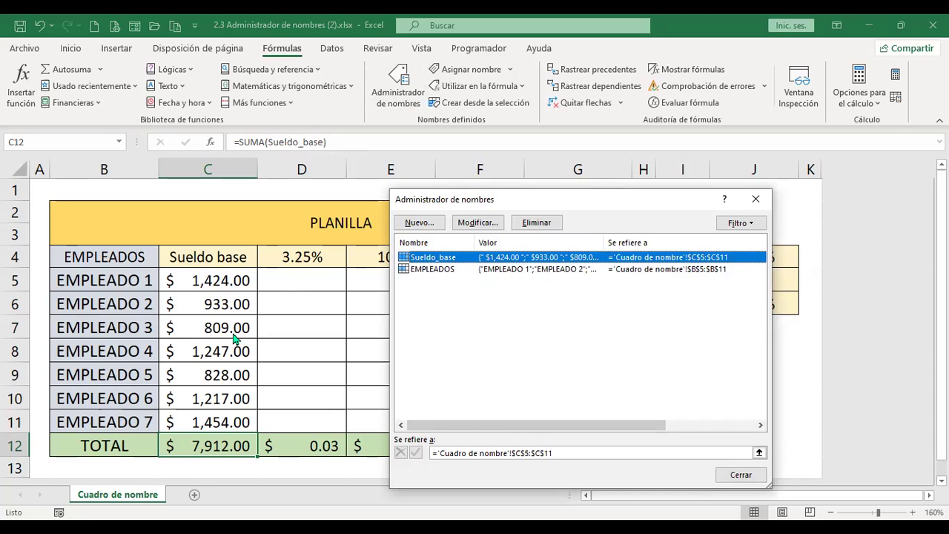
left_click(445, 270)
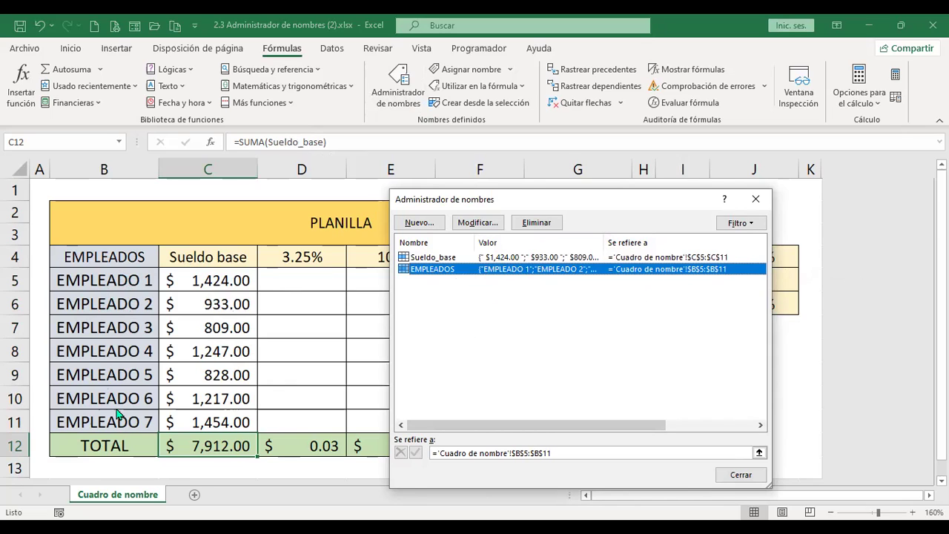
left_click(741, 474)
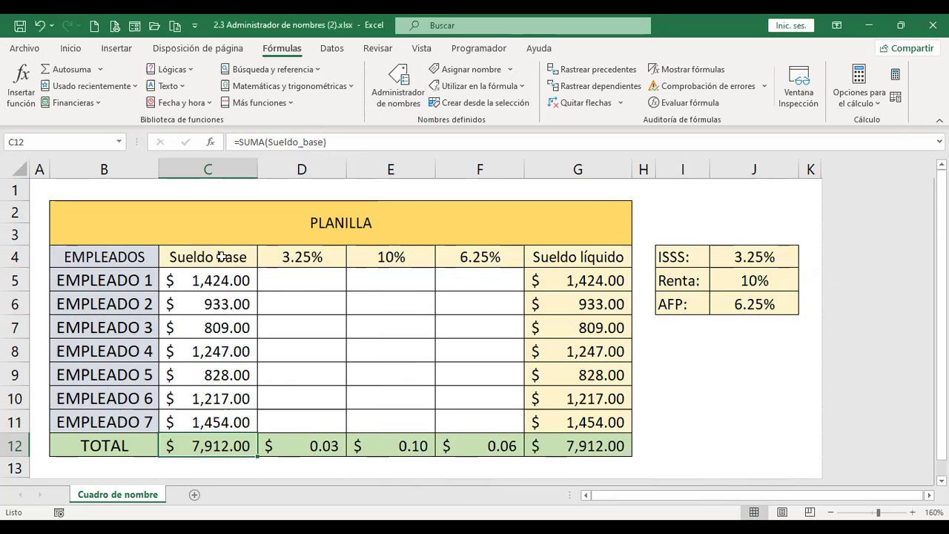
Step: Create names for the ISSS, Renta and AFP rates from the selection I4:J6, using the left column (Columna izquierda) labels
left_click(304, 281)
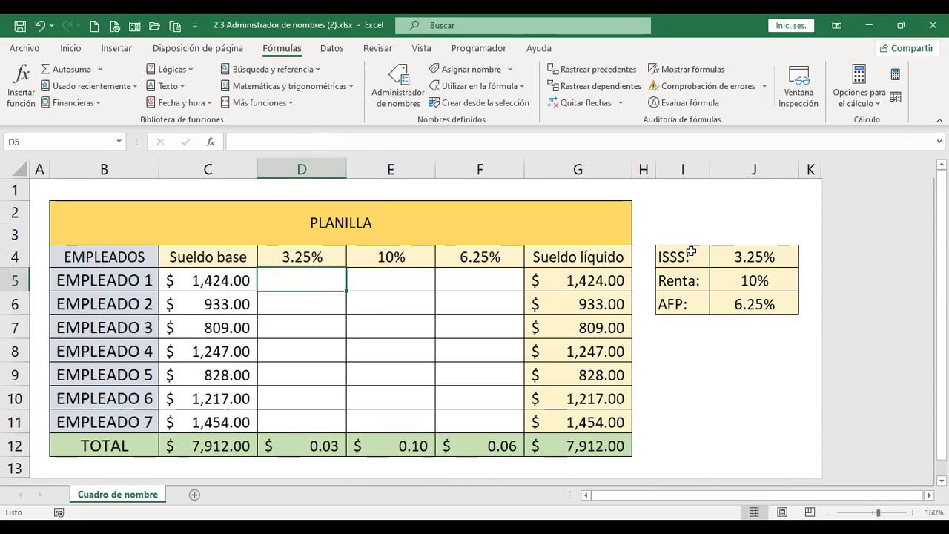
left_click_drag(679, 256, 759, 304)
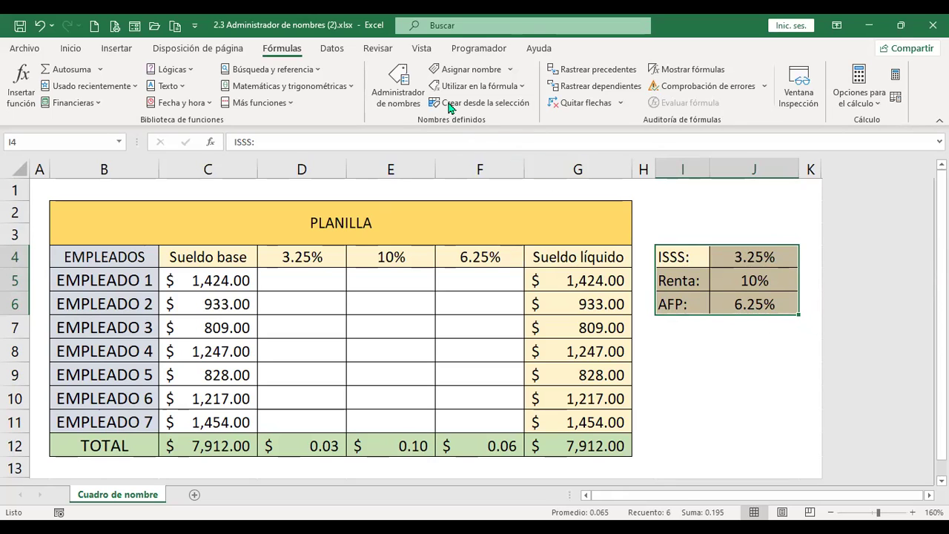
left_click(499, 105)
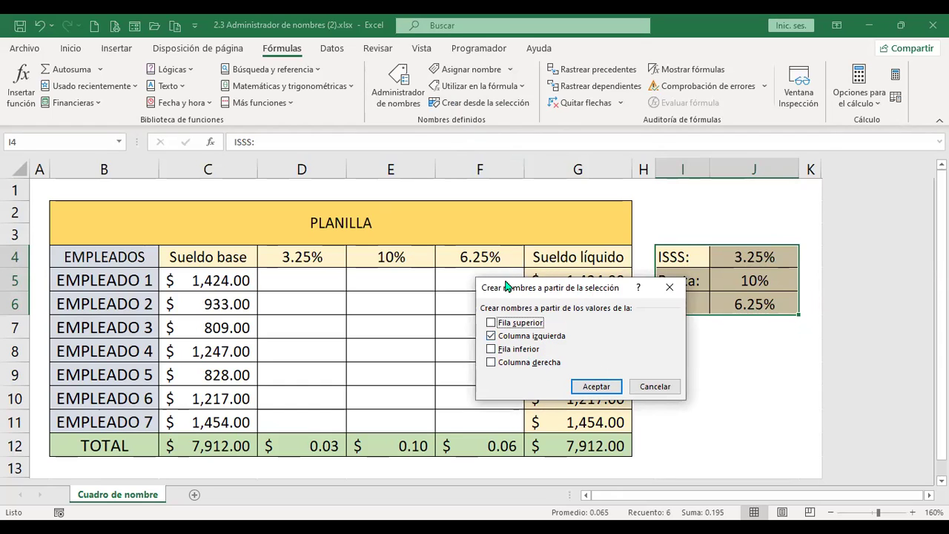
left_click_drag(508, 287, 431, 283)
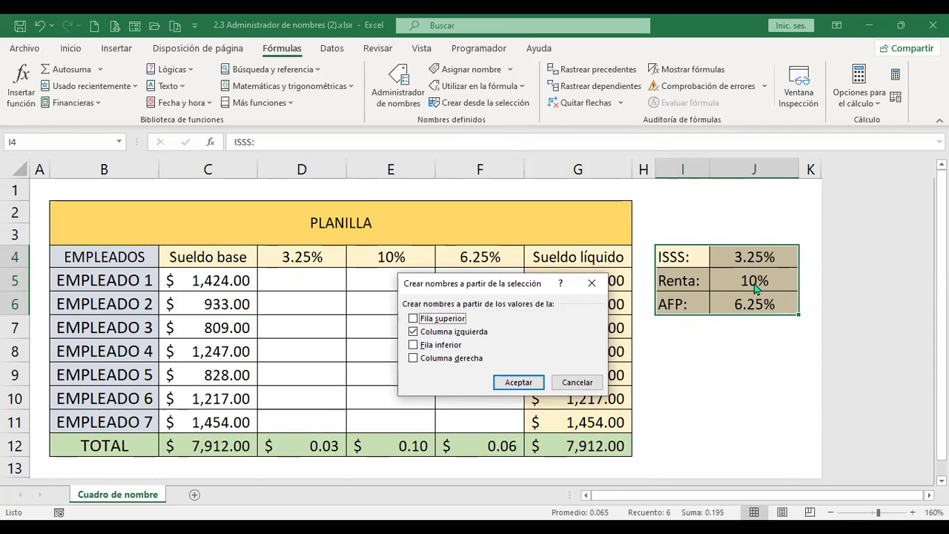
left_click(529, 384)
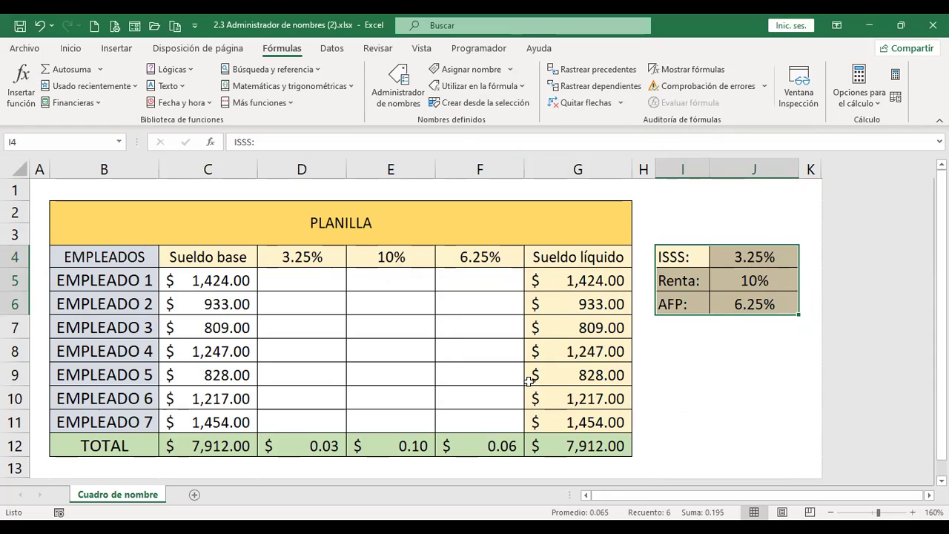
Step: Review the cell references of the Renta, ISSS and AFP names in the Name Manager and close it
left_click(391, 87)
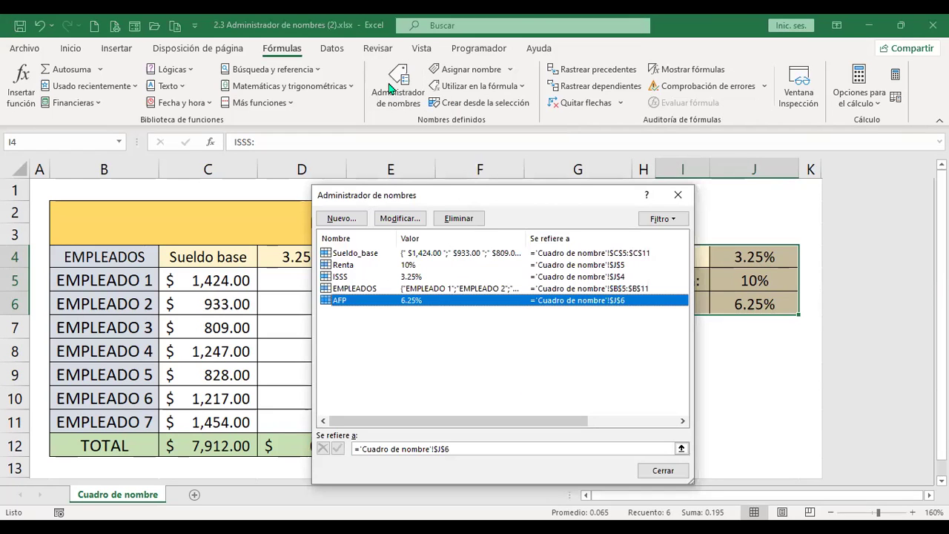
left_click(346, 267)
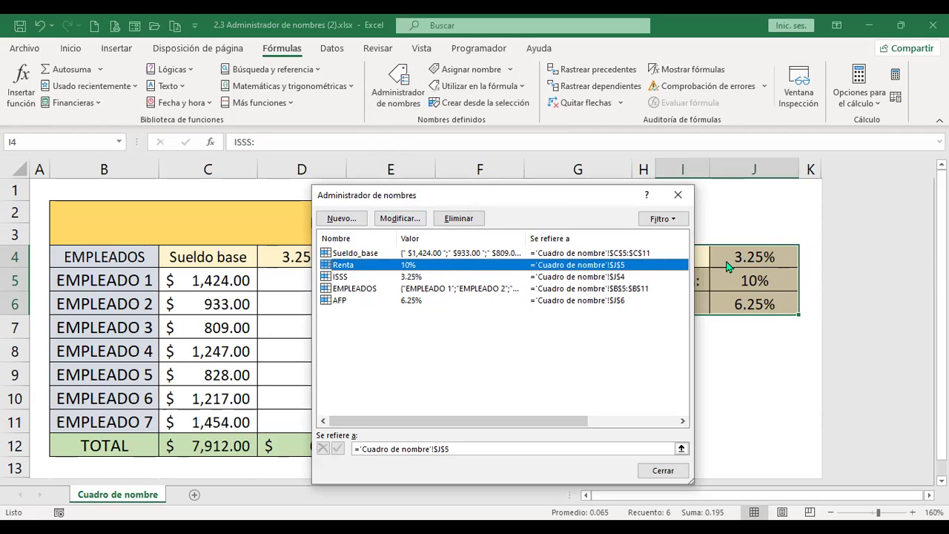
left_click(354, 278)
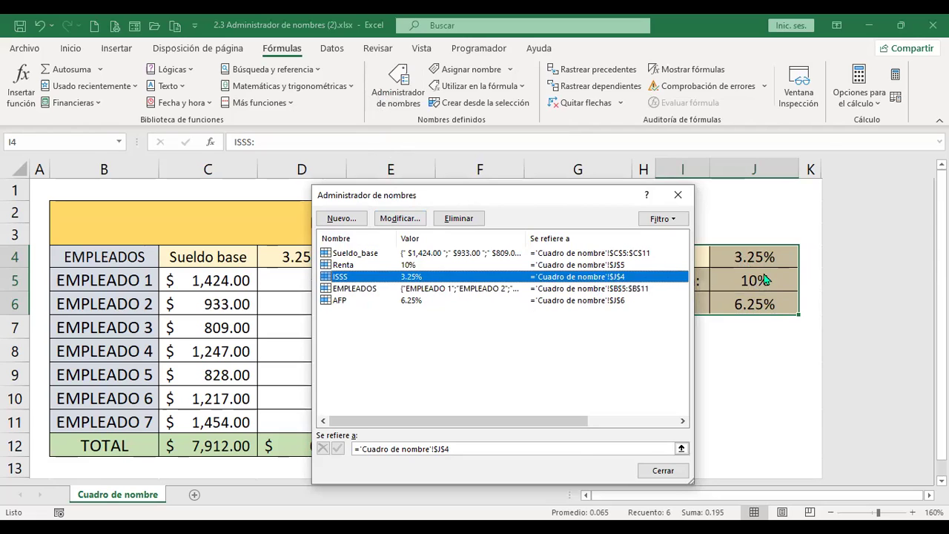
left_click(344, 300)
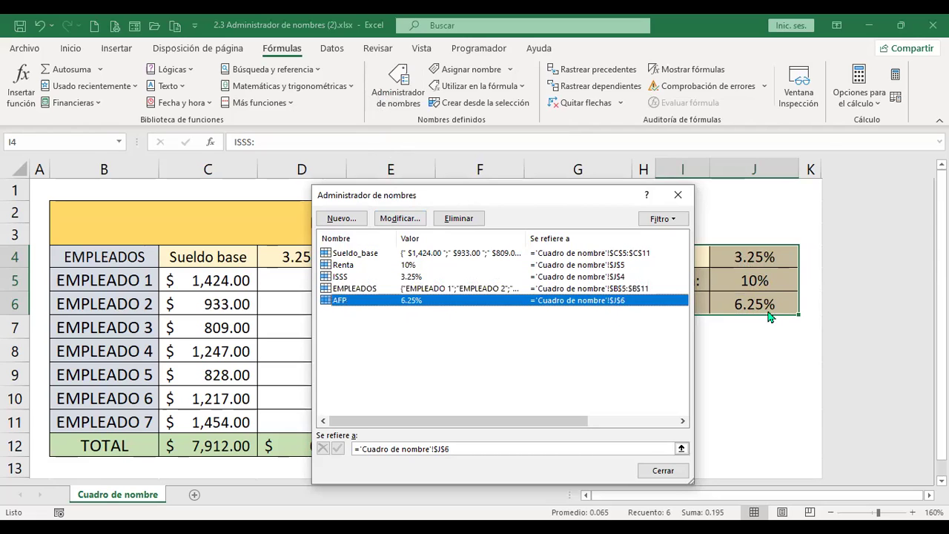
left_click(664, 471)
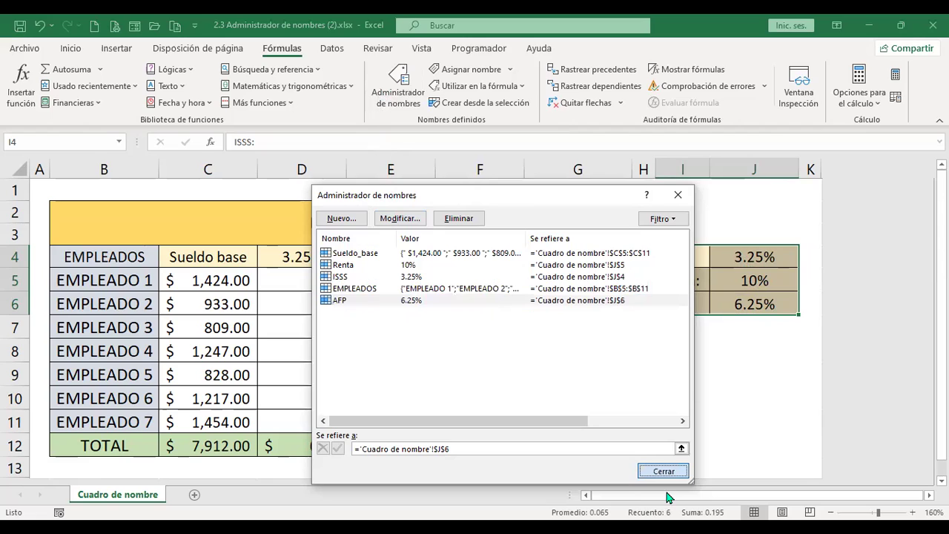
Step: Calculate the ISSS deduction in D5 with the formula +C5*ISSS and fill it down through D11
left_click(285, 282)
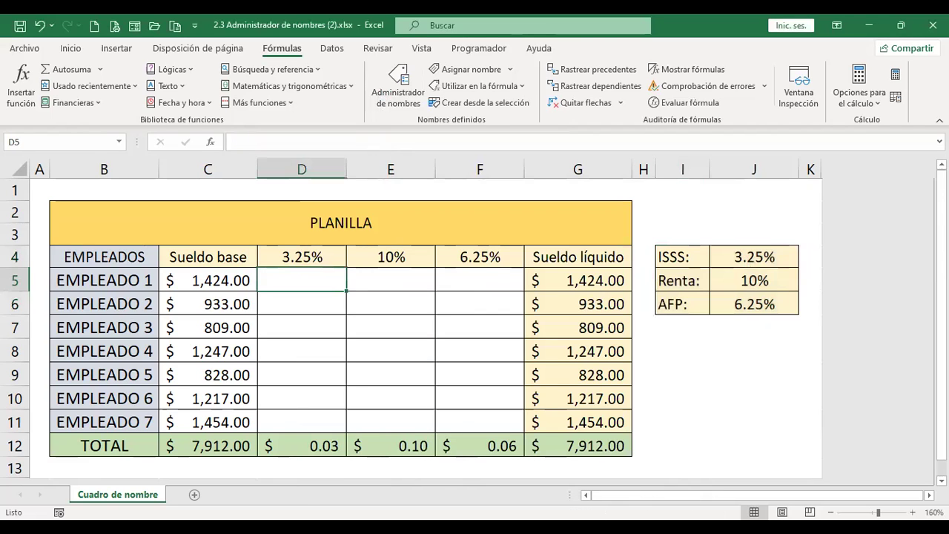
type("+")
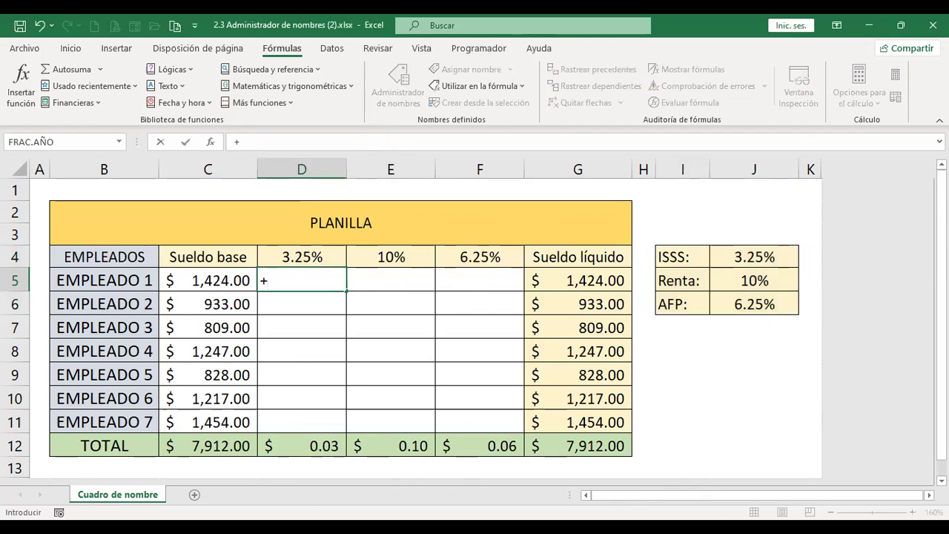
key("Left")
type("*")
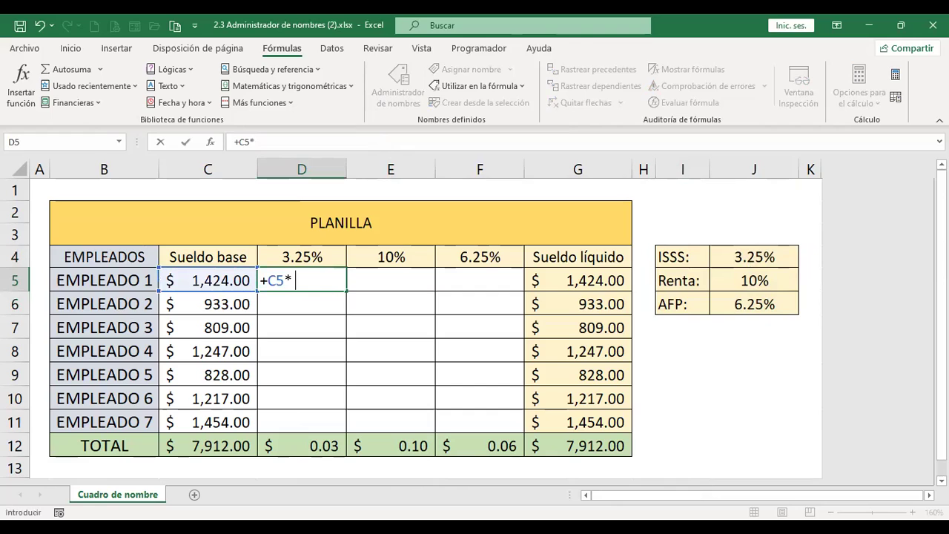
type("isss")
key("Return")
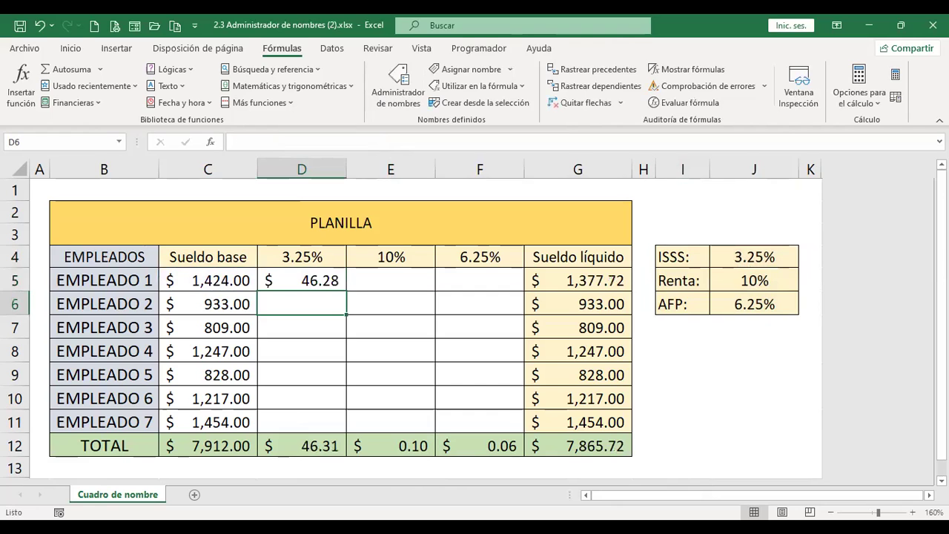
left_click(302, 278)
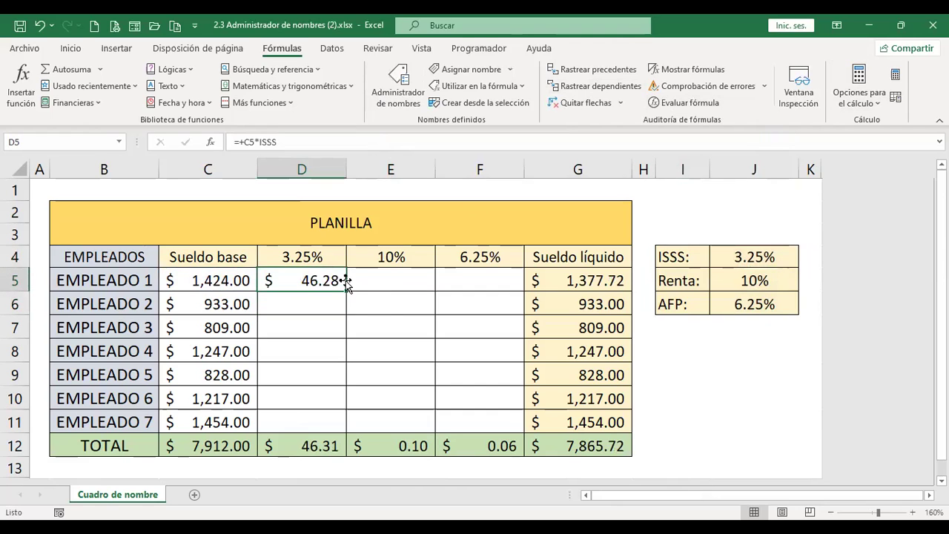
double_click(345, 291)
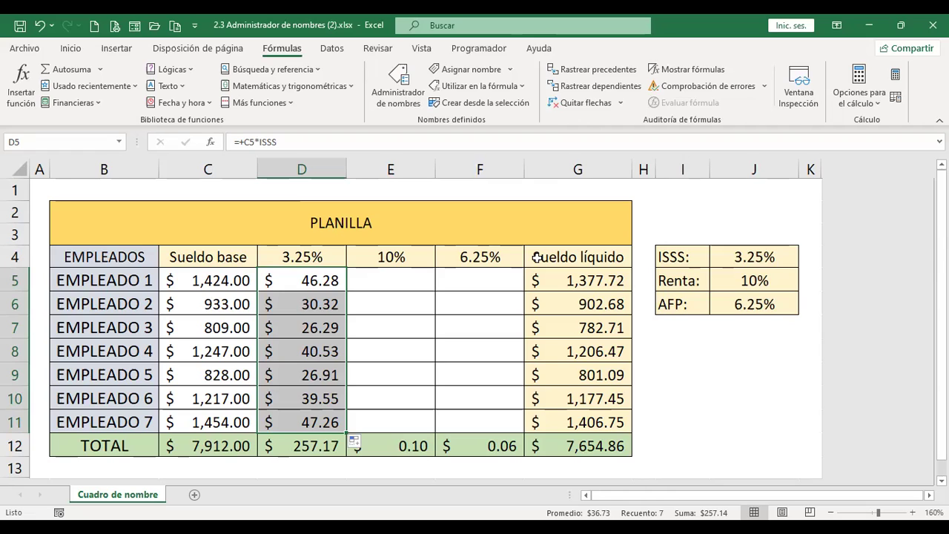
Step: Inspect which cells the ISSS deduction formula in D10 refers to, without changing it
left_click(324, 401)
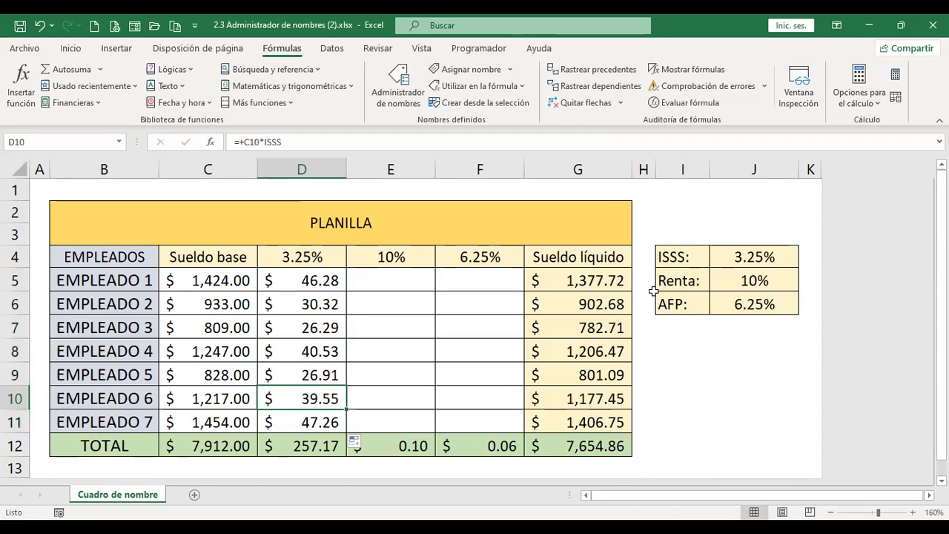
key("F2")
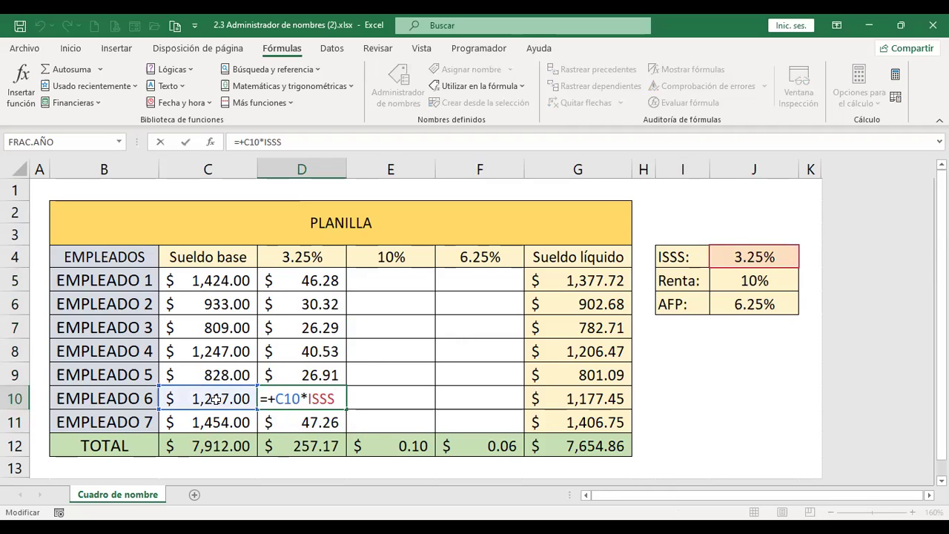
key("Return")
Step: Calculate the Renta deduction in E5 with the formula +C5*Renta and fill it down through E11
left_click(440, 390)
key("Up")
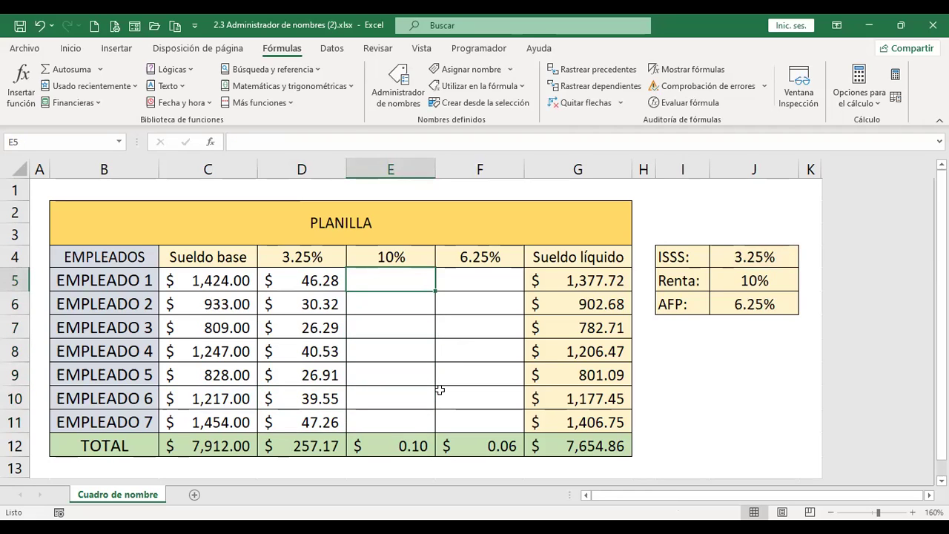
type("+")
key("Left")
key("Left")
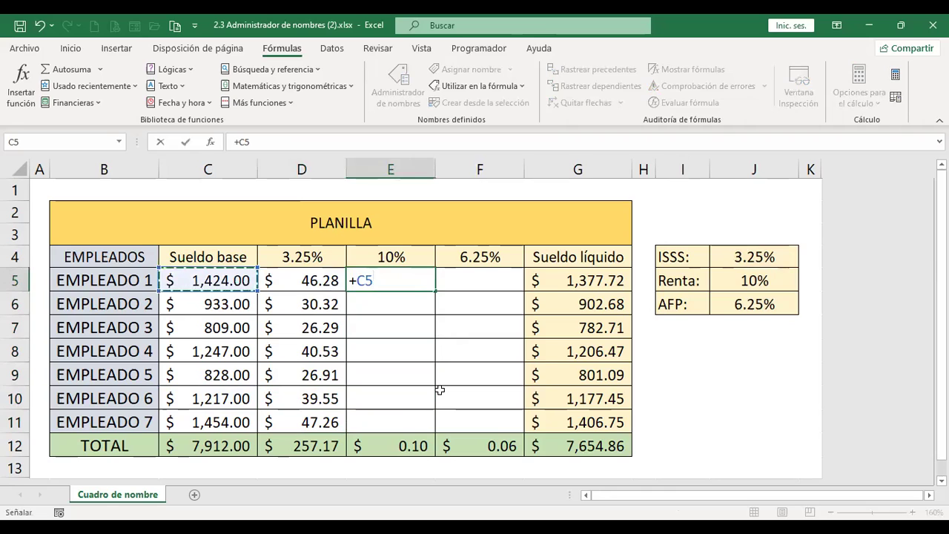
type("*")
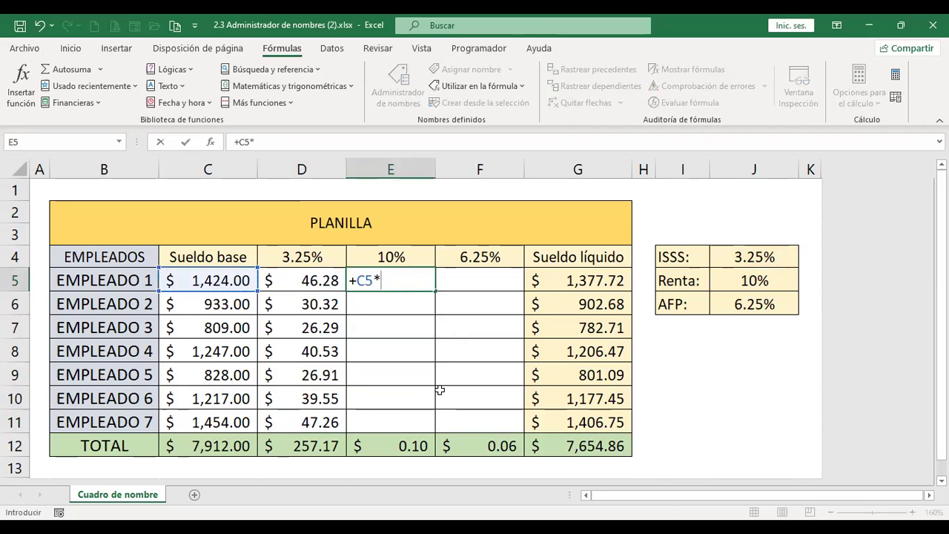
type("renta")
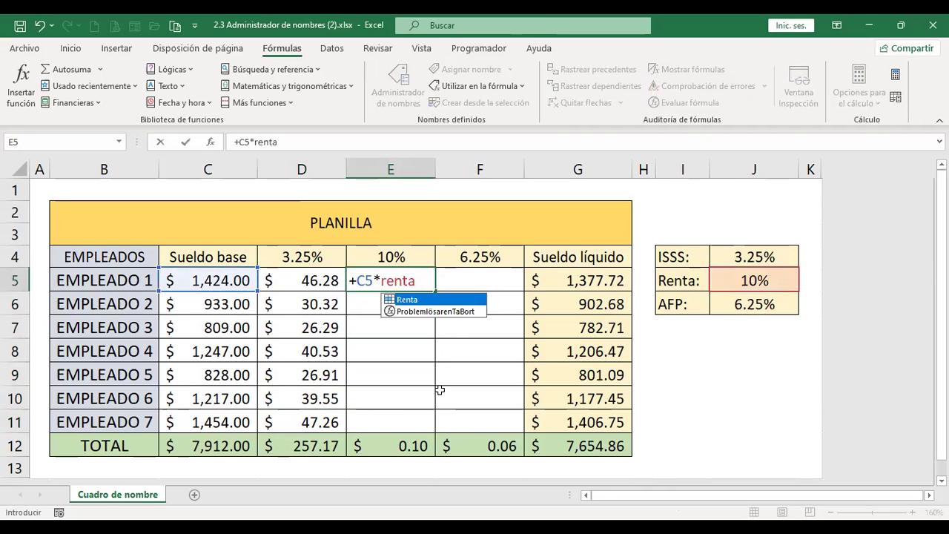
double_click(415, 301)
key("Return")
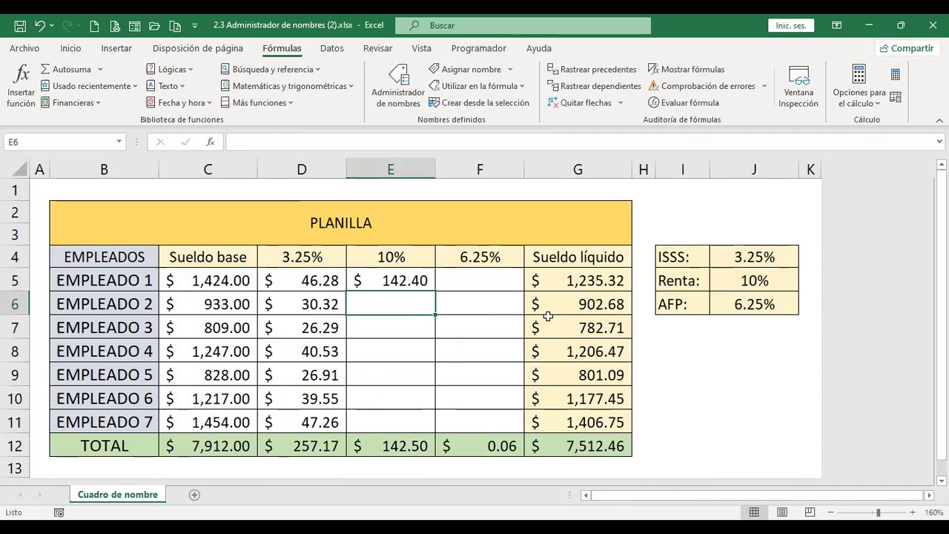
left_click(414, 283)
double_click(436, 294)
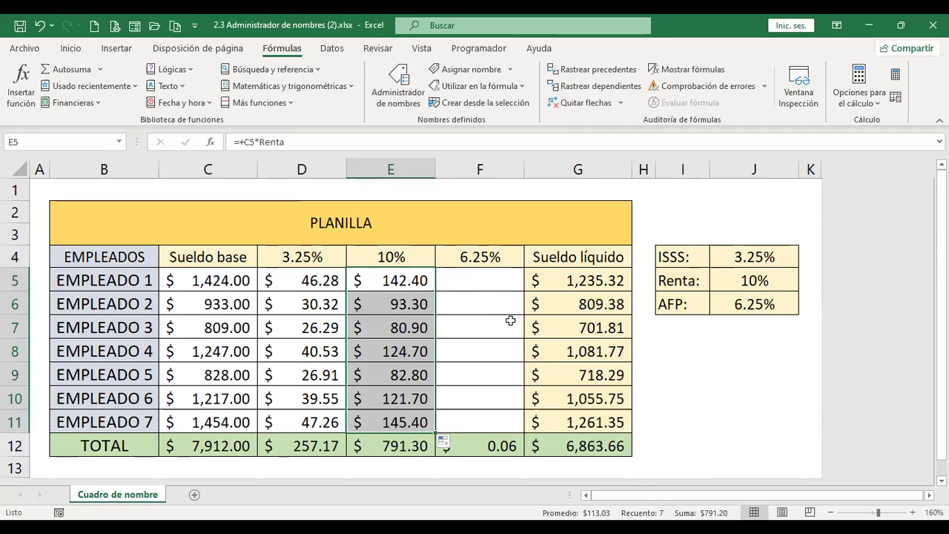
Step: Calculate the AFP deduction in F5 with +C5*AFP, inserting the defined name AFP into the formula, and fill it down through F11
left_click(487, 285)
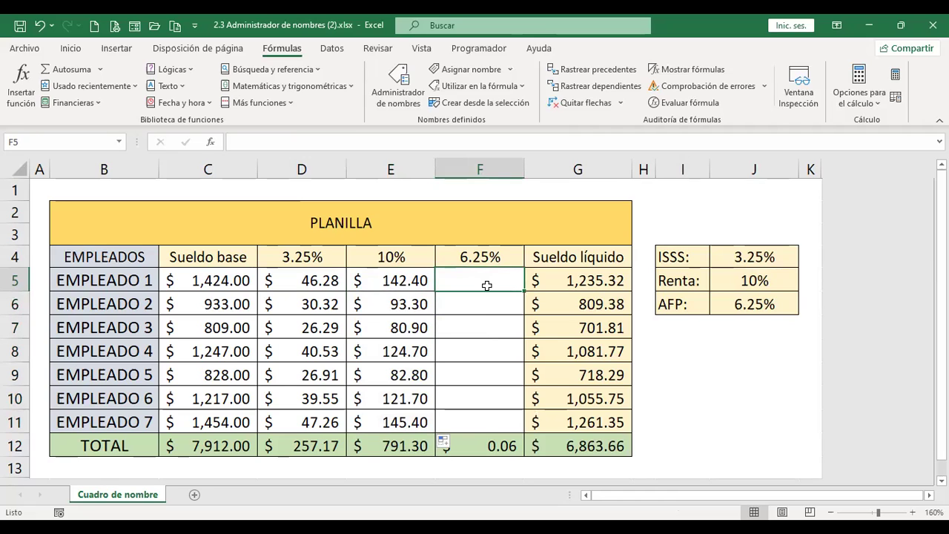
type("+")
key("Left")
key("Left")
key("Left")
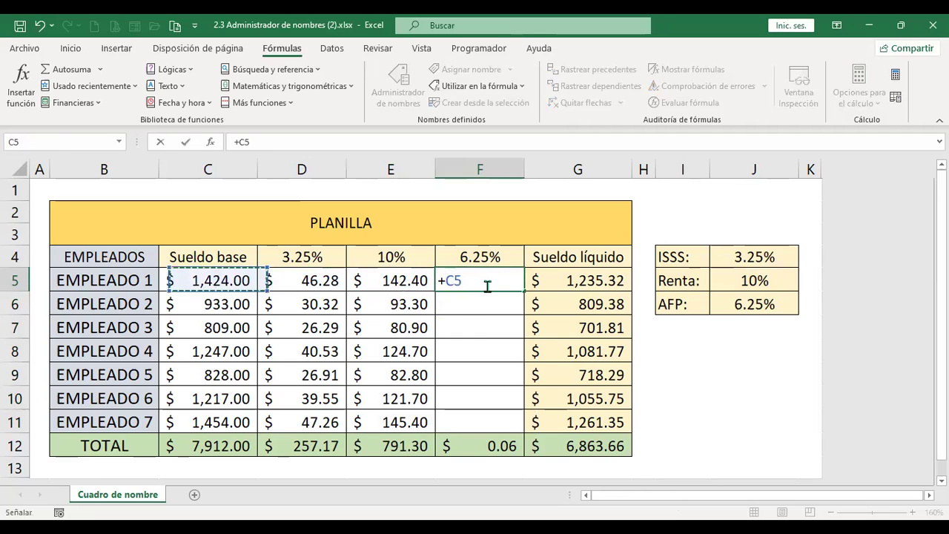
type("*")
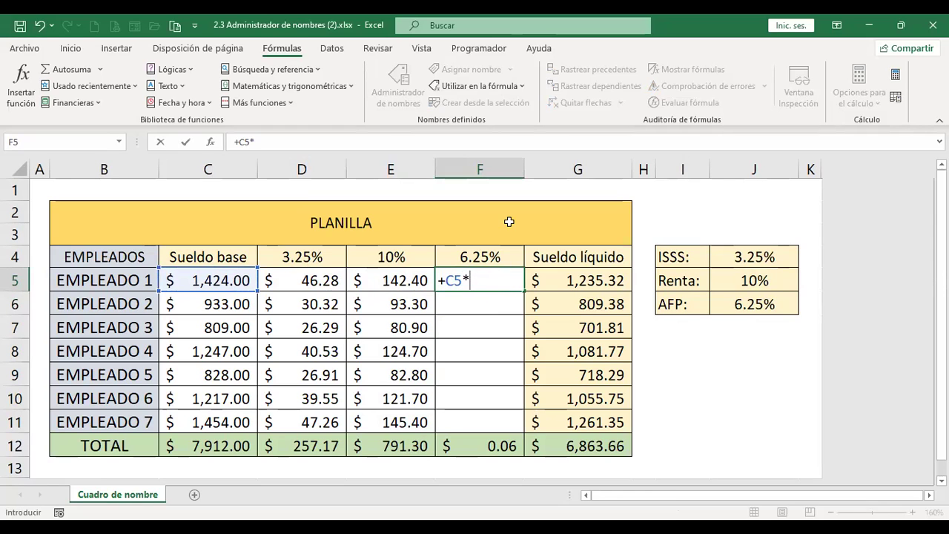
left_click(524, 87)
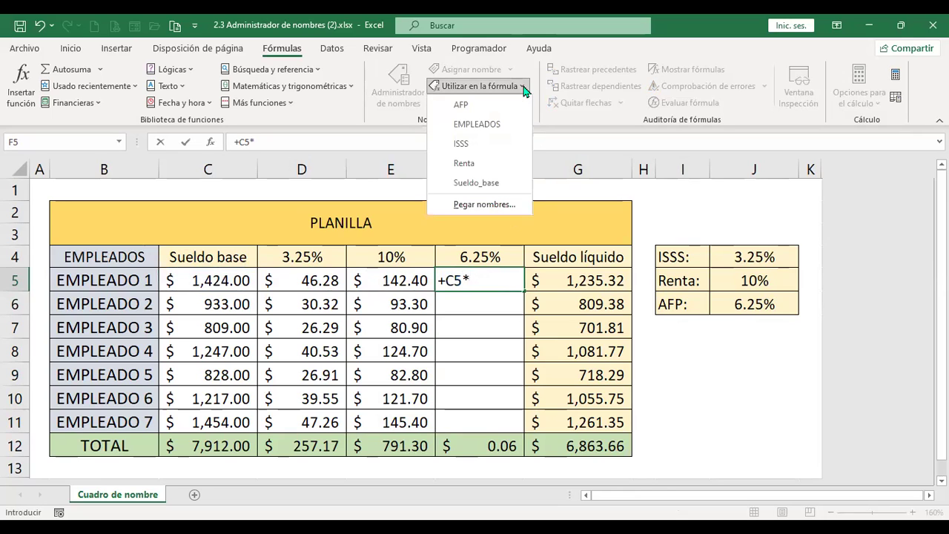
left_click(476, 113)
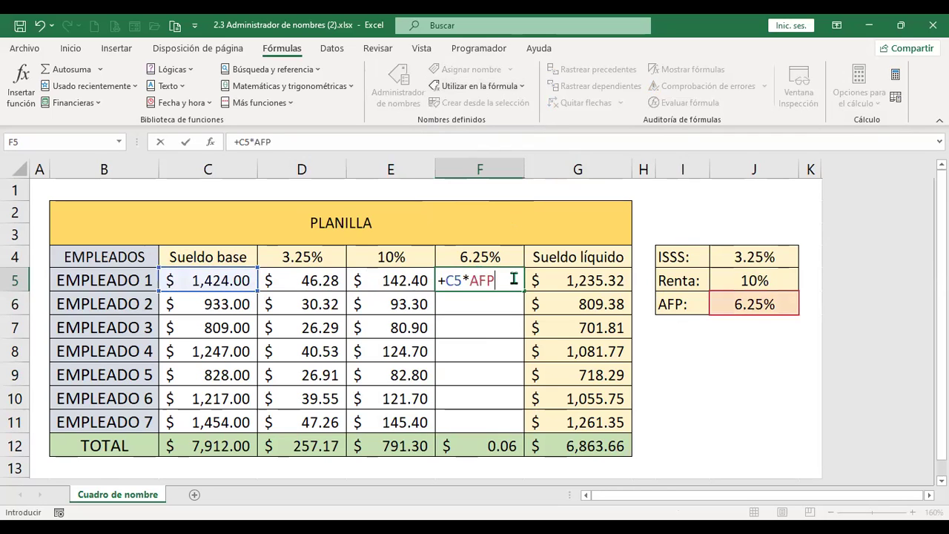
key("Return")
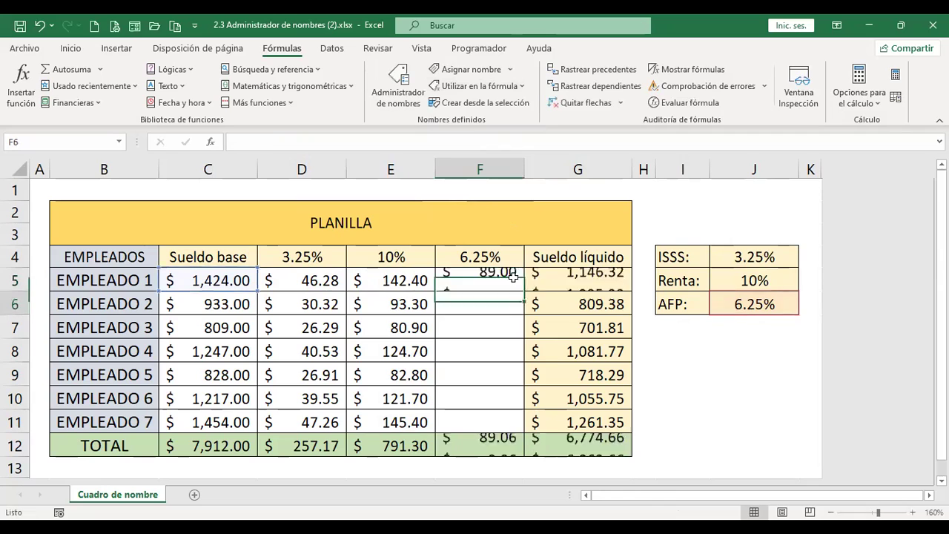
left_click(514, 279)
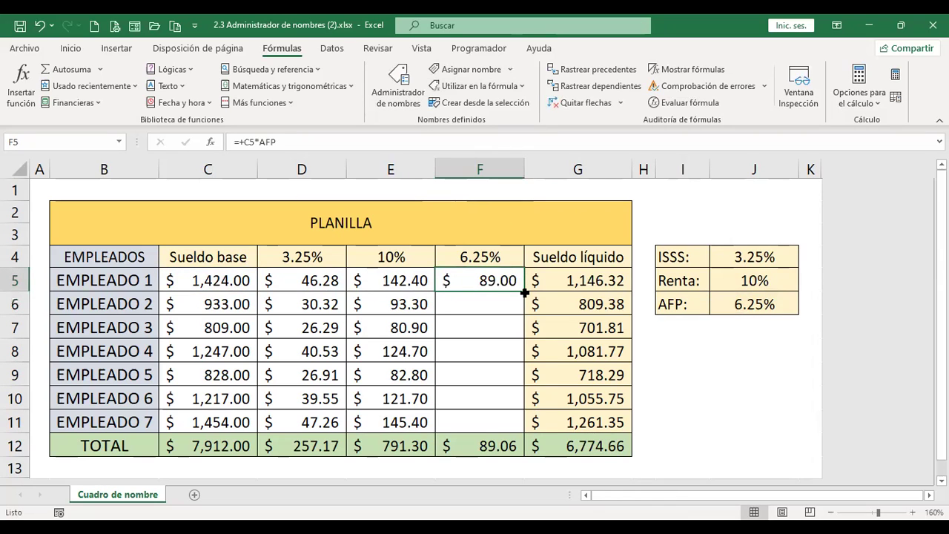
double_click(523, 292)
left_click(494, 374)
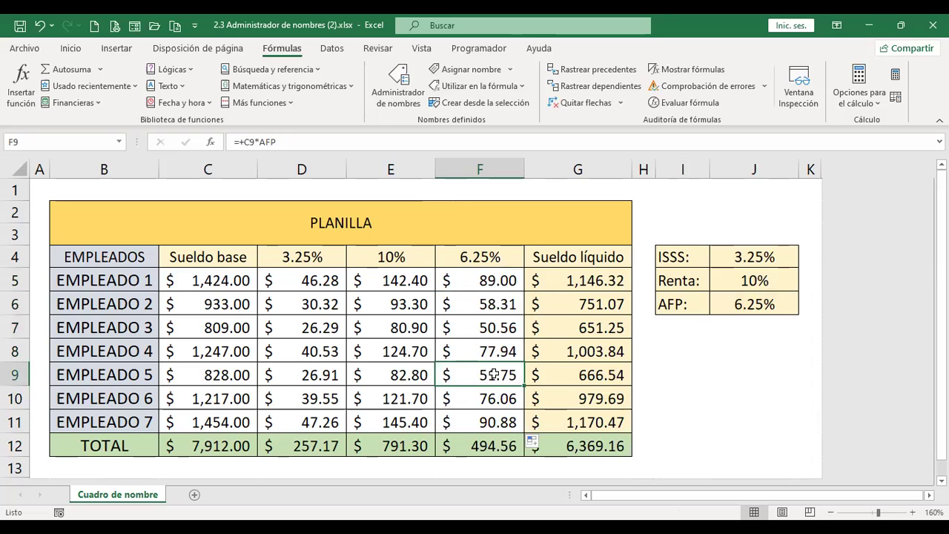
Step: View the edit settings of the AFP name in the Name Manager and close everything without changes
left_click(597, 304)
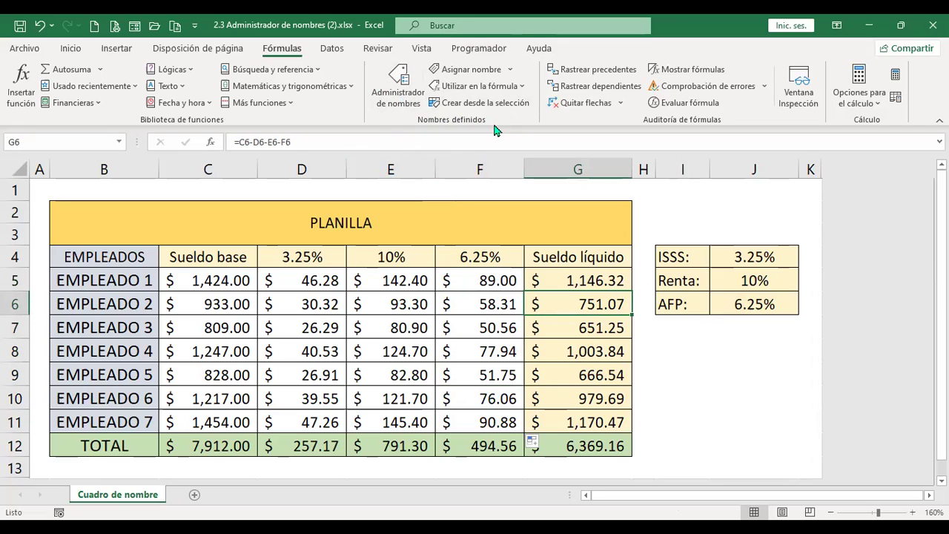
left_click(398, 83)
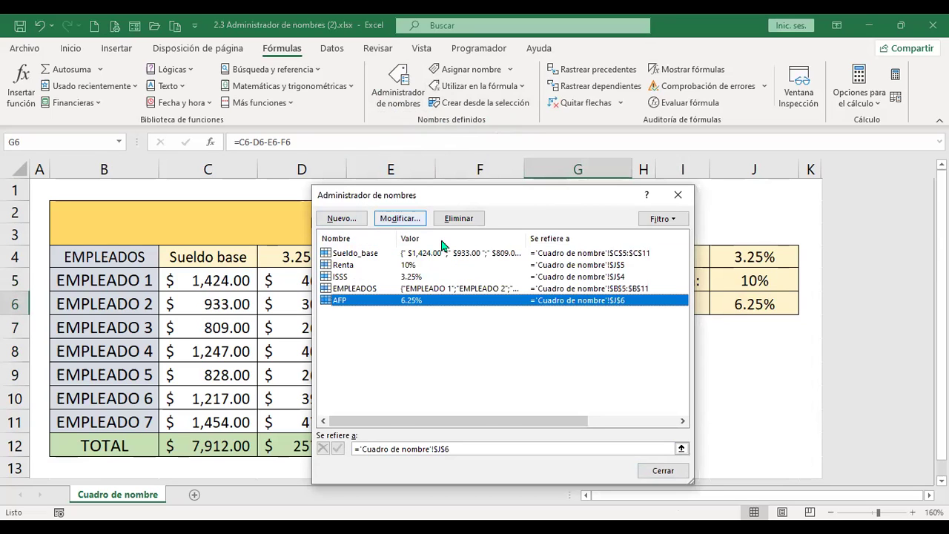
double_click(523, 300)
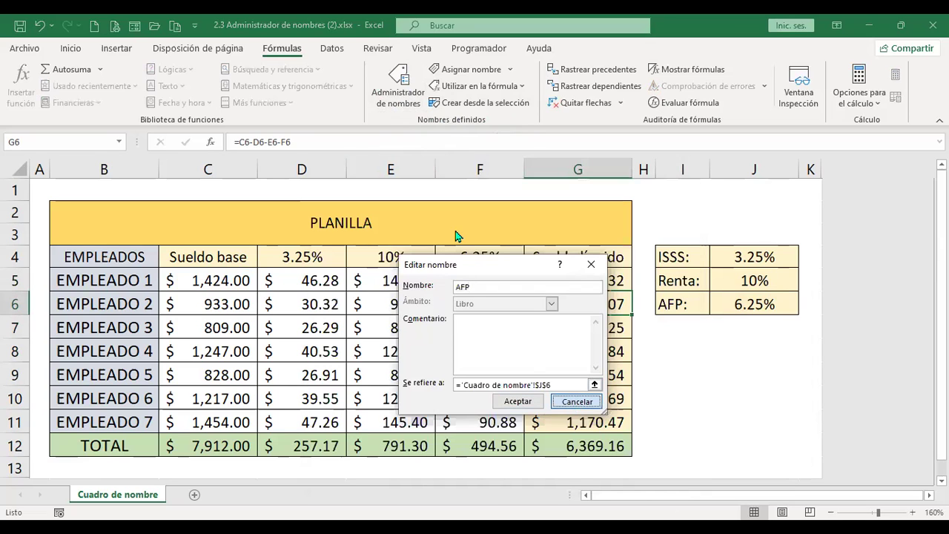
left_click(577, 402)
left_click(663, 470)
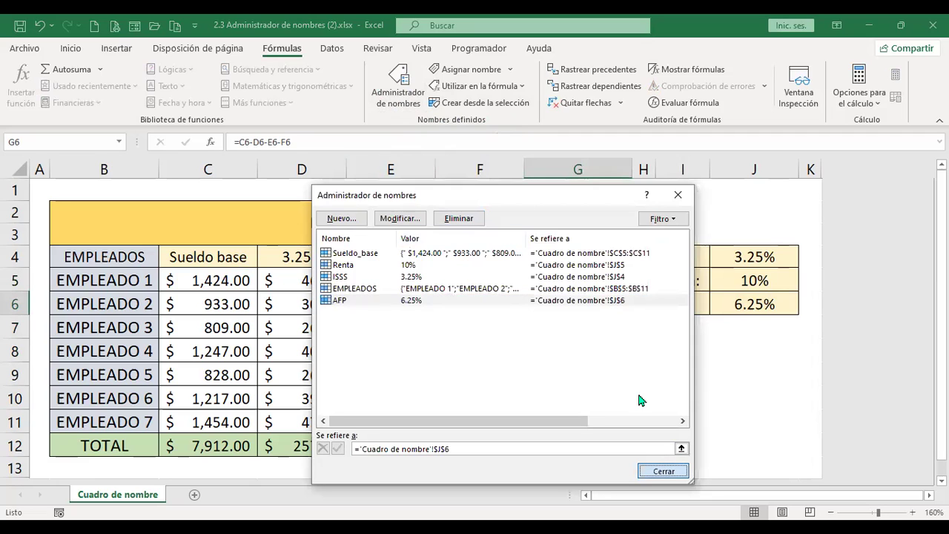
Step: View the options for defining a new name for G6 without creating it, and check the list of defined names
left_click(511, 69)
key("d")
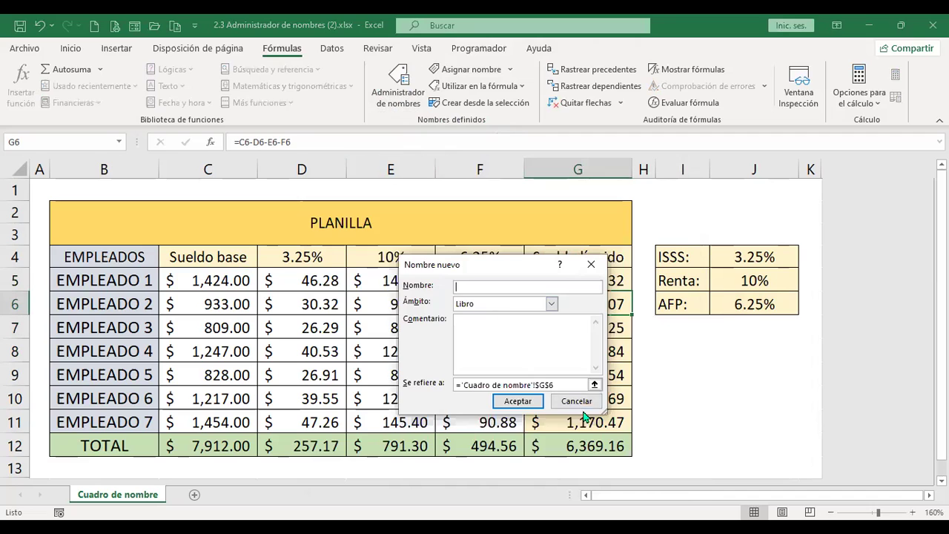
left_click(577, 401)
left_click(397, 296)
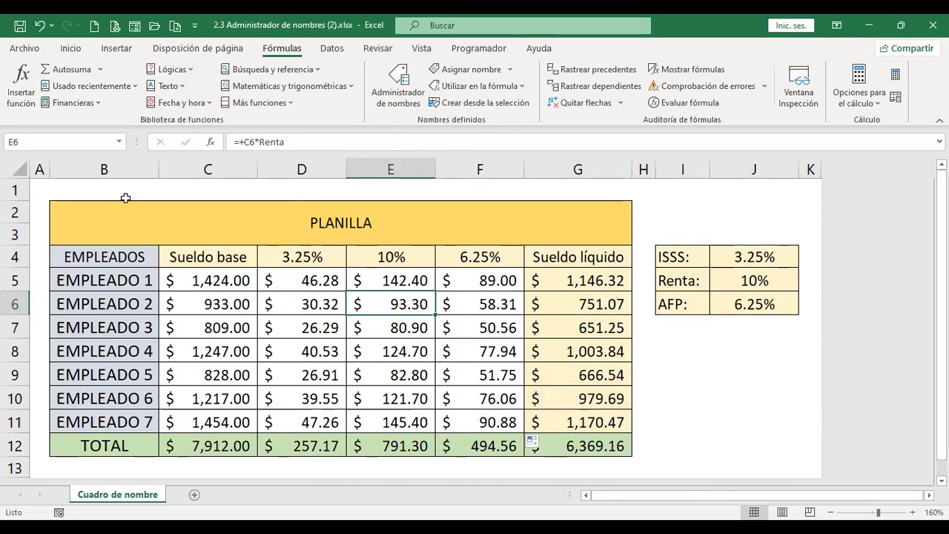
left_click(119, 141)
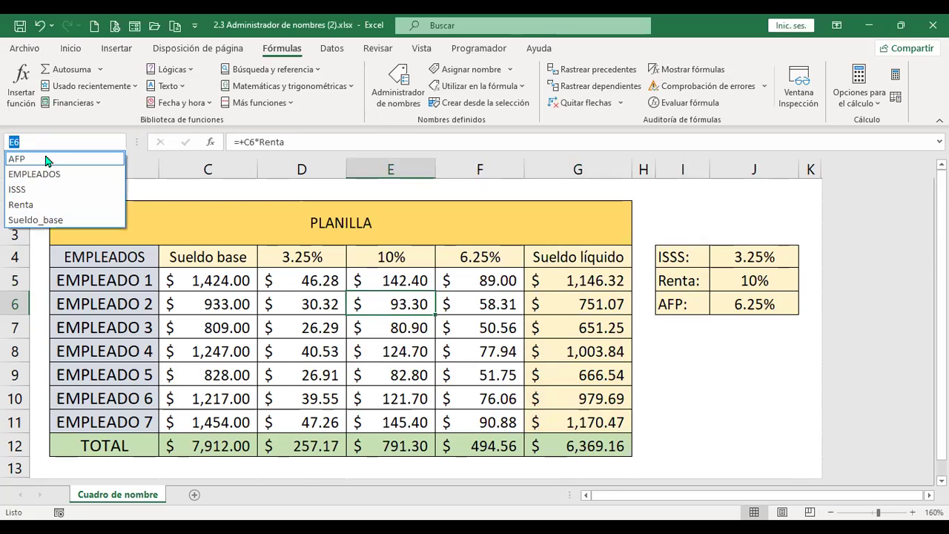
left_click(502, 321)
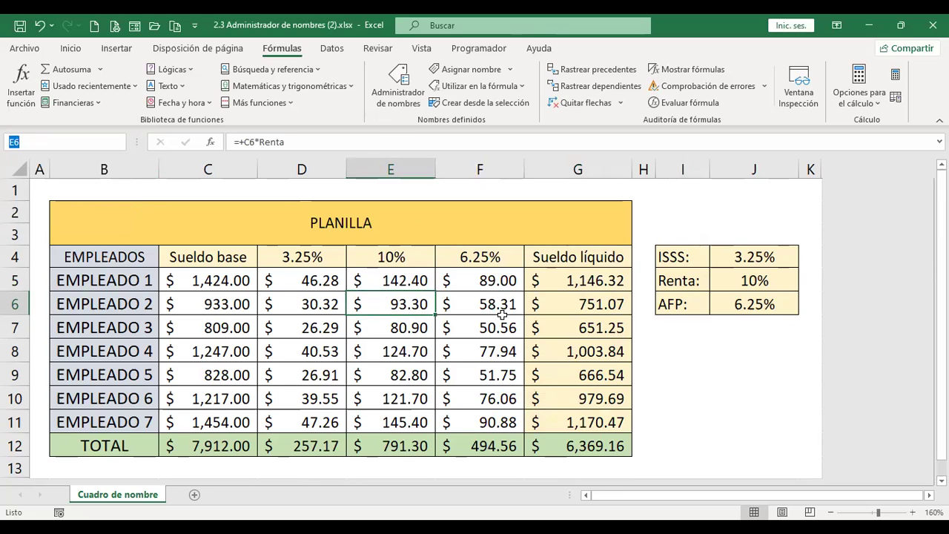
Step: View the defined names available for use in formulas and check the AFP deduction formula in F6
left_click(521, 88)
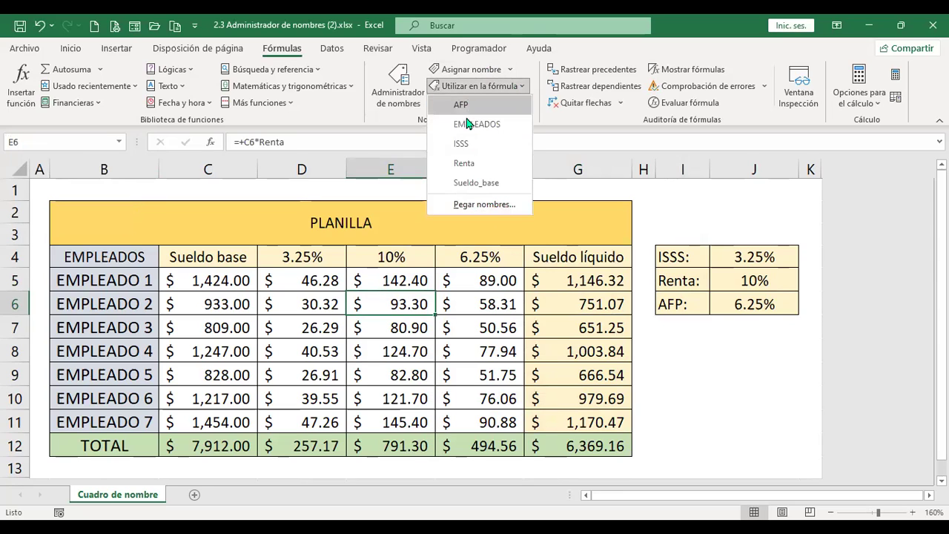
left_click(478, 86)
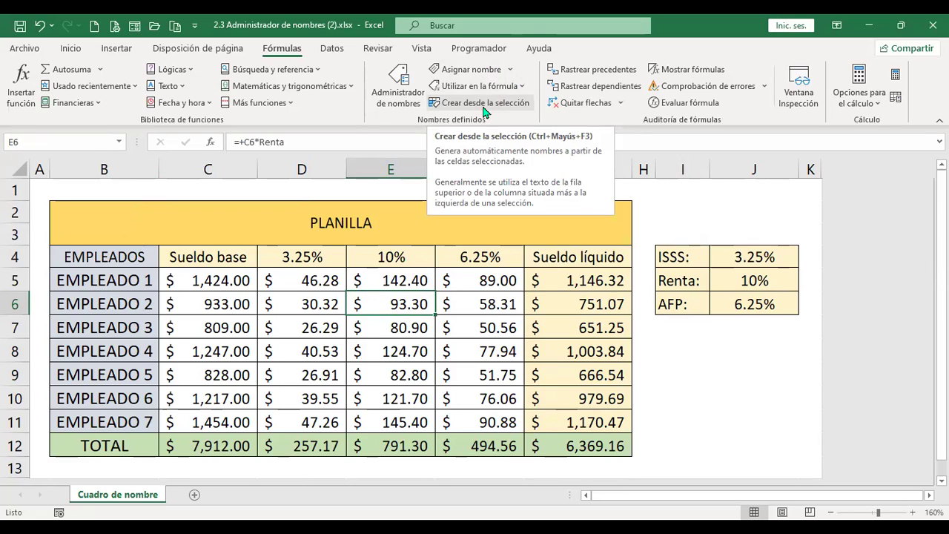
left_click(688, 365)
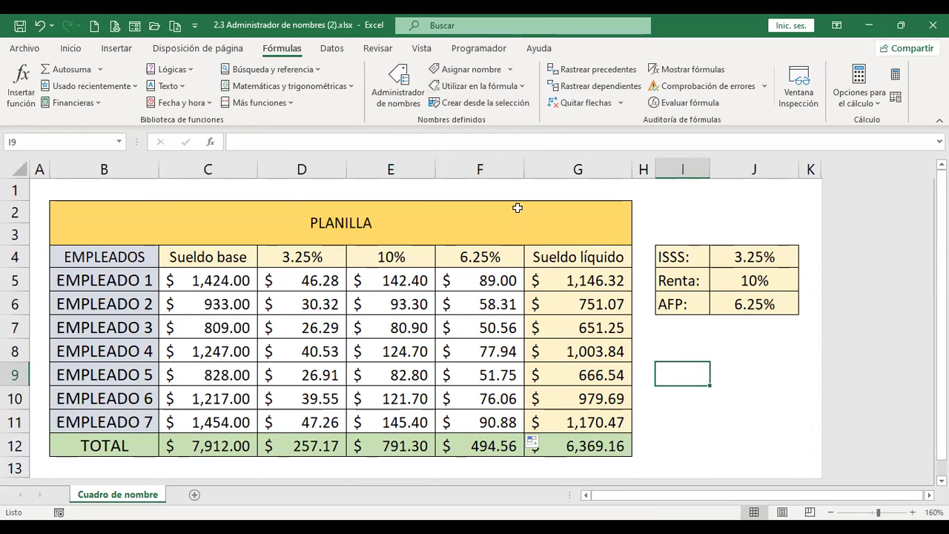
left_click(480, 303)
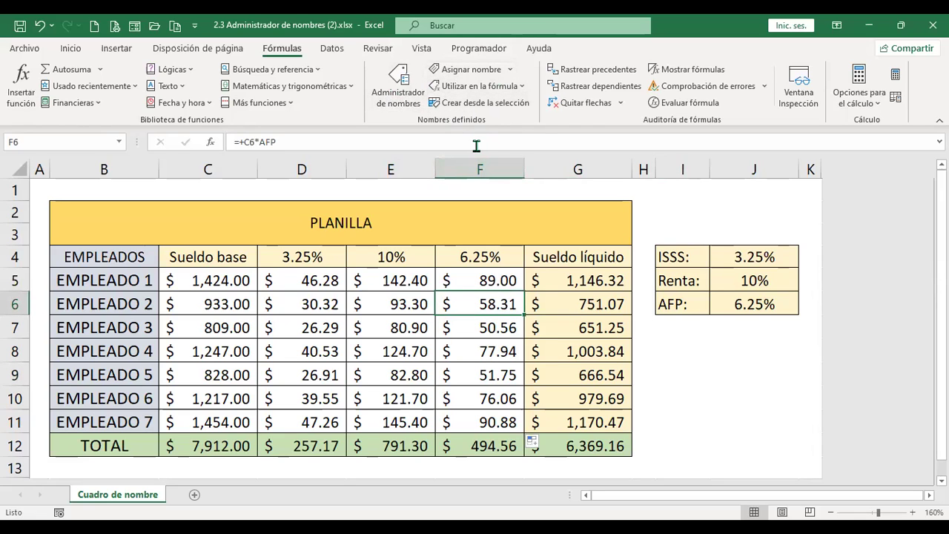
left_click(665, 220)
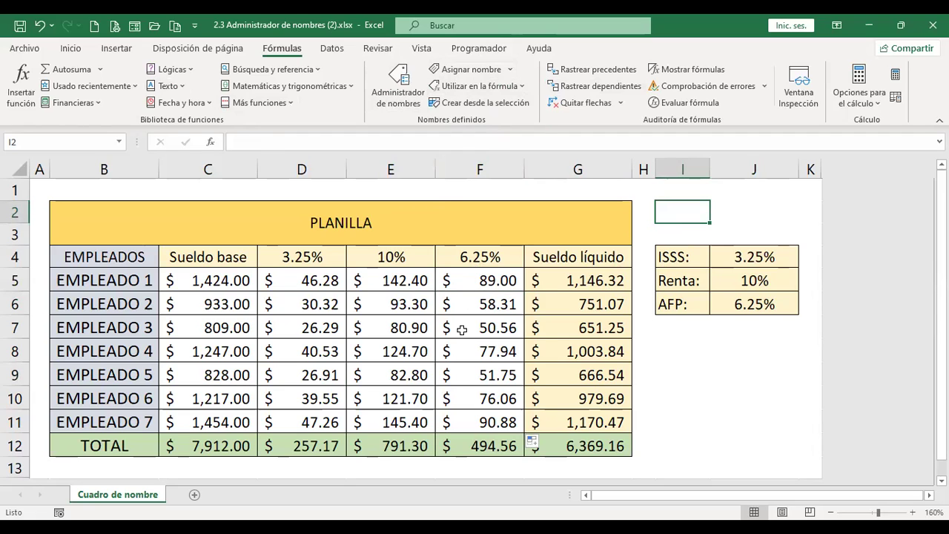
left_click(479, 299)
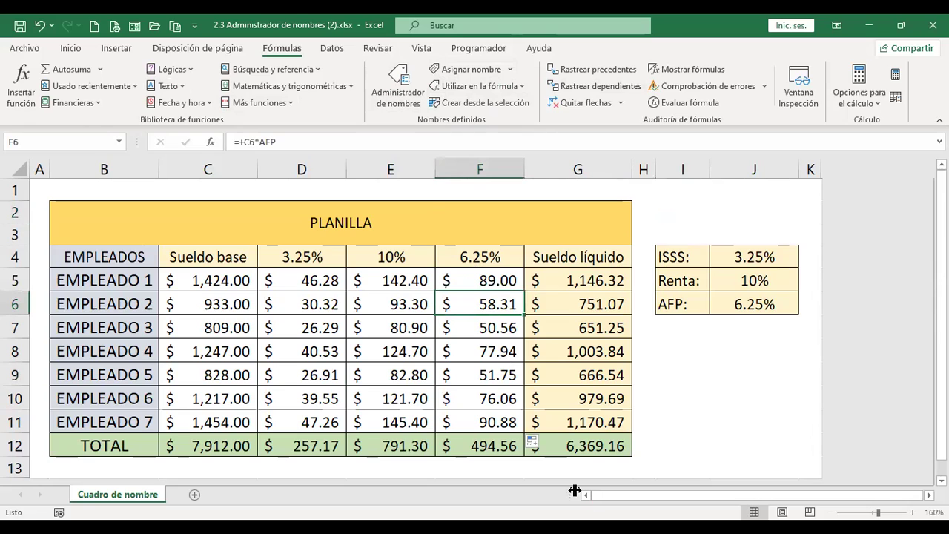
left_click(696, 325)
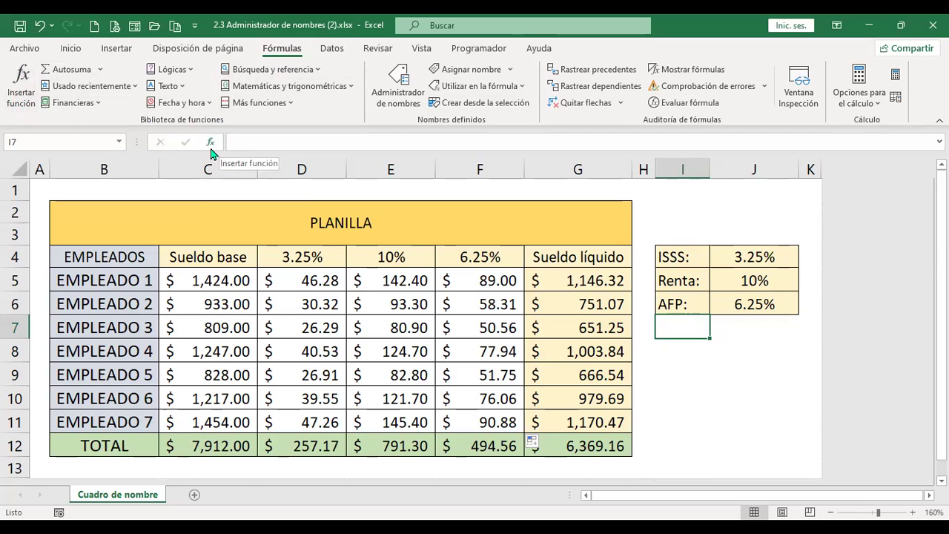
Step: Add a new worksheet and set the font size of all its cells to 14
left_click(195, 495)
left_click(11, 163)
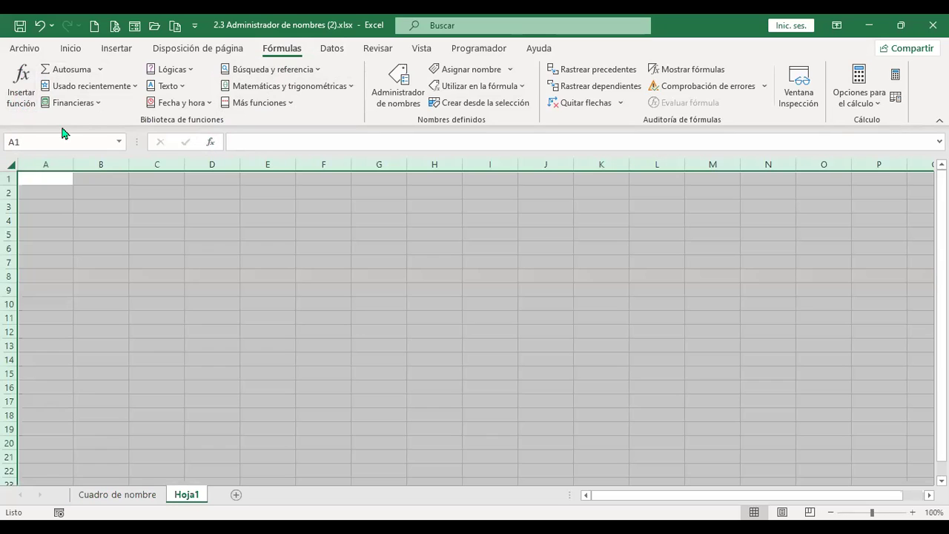
left_click(75, 48)
left_click(197, 74)
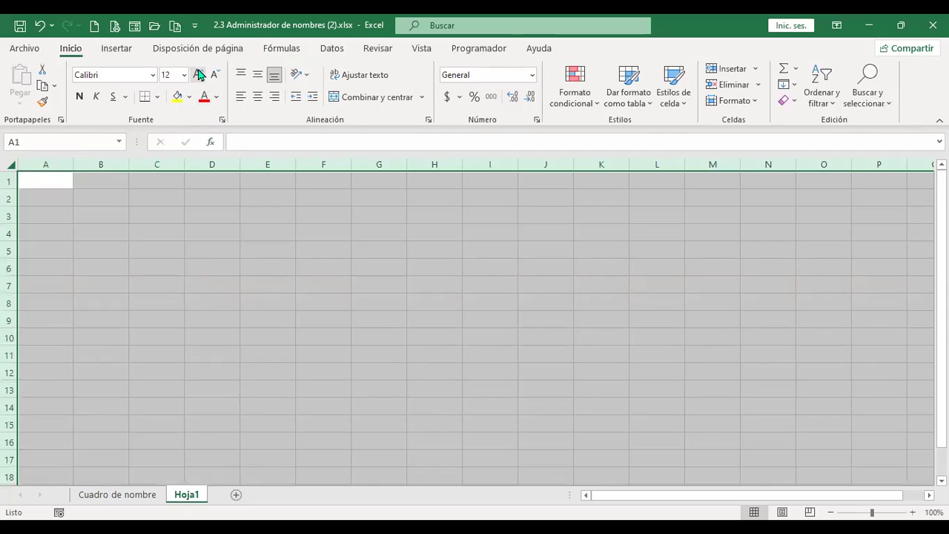
scroll(243, 327, "up", 2)
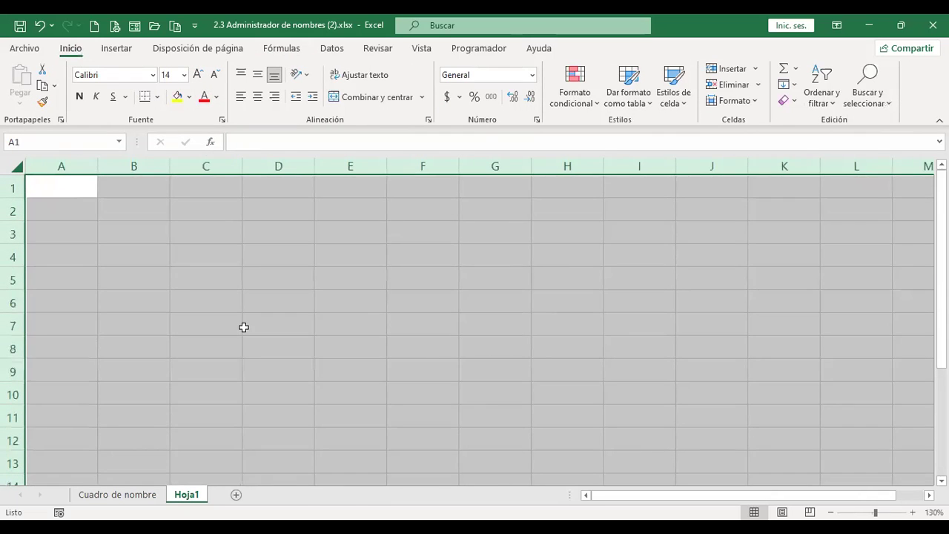
key("ctrl+Home")
Step: View the function categories offered for inserting a function in A1 and cancel without inserting one
left_click(285, 48)
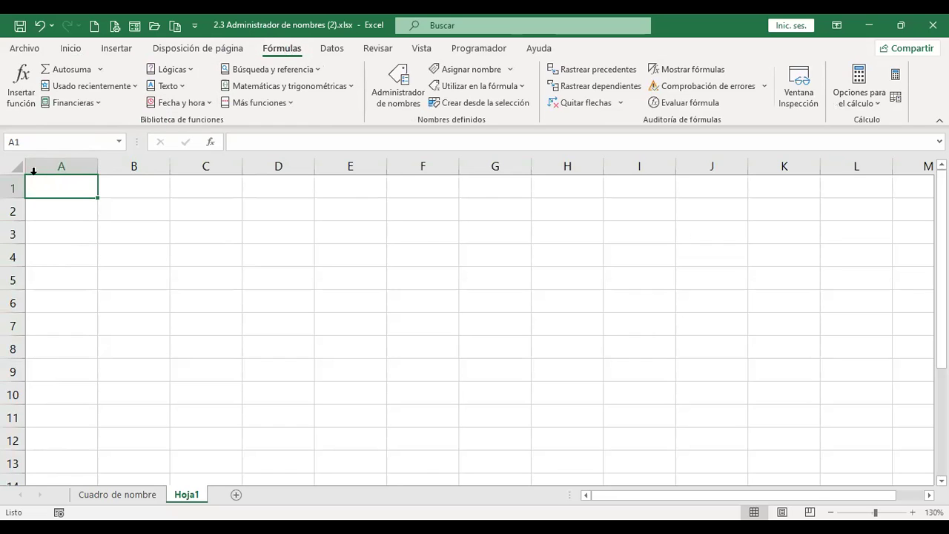
left_click(23, 99)
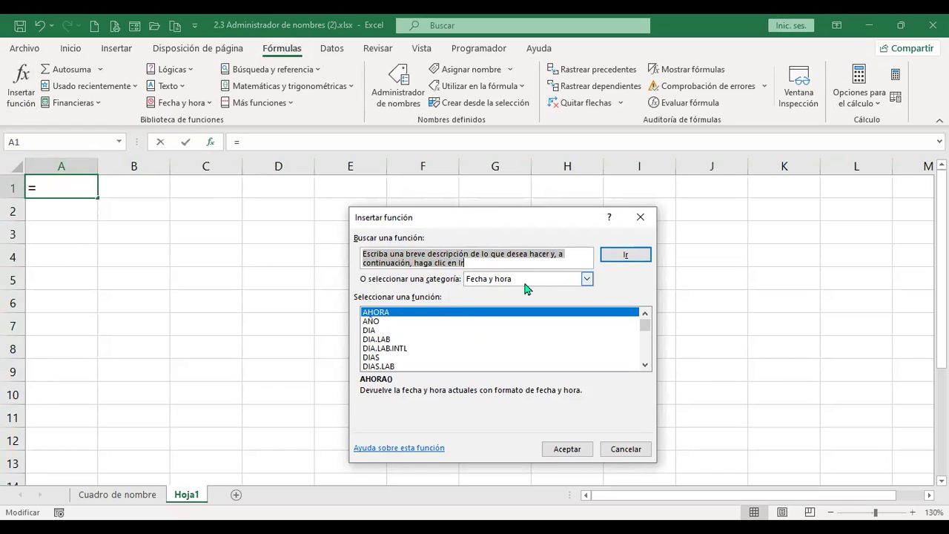
left_click(587, 279)
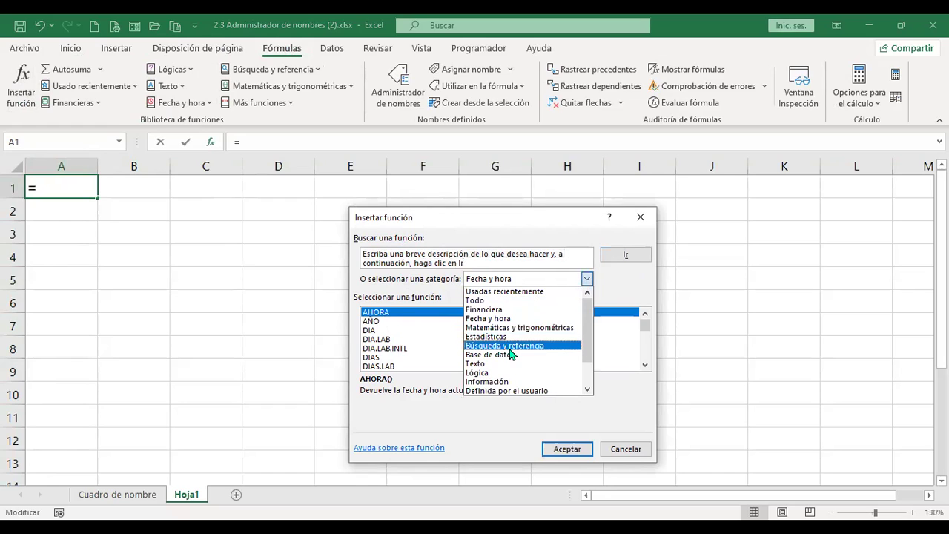
left_click(534, 217)
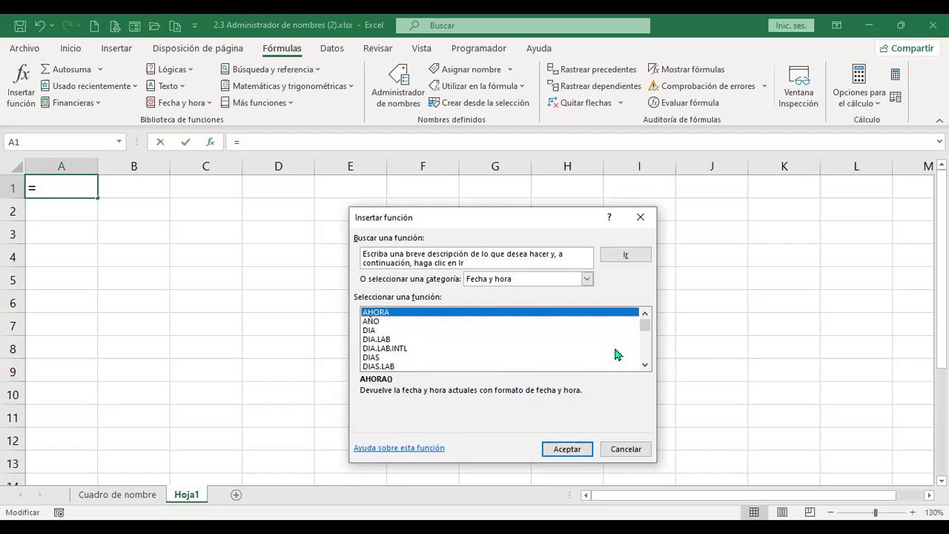
left_click(622, 447)
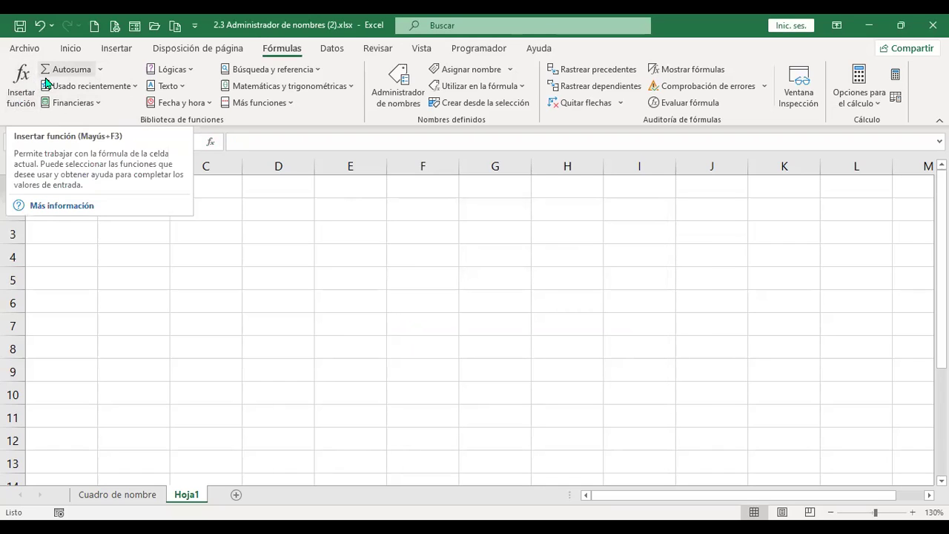
Step: View the AutoSum functions and the dialog for more functions, then cancel without inserting any
left_click(99, 69)
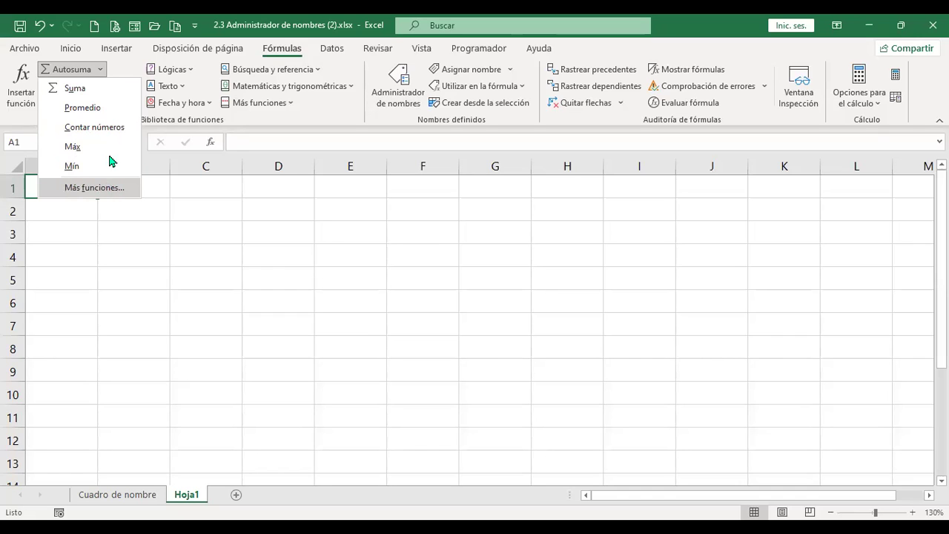
left_click(94, 187)
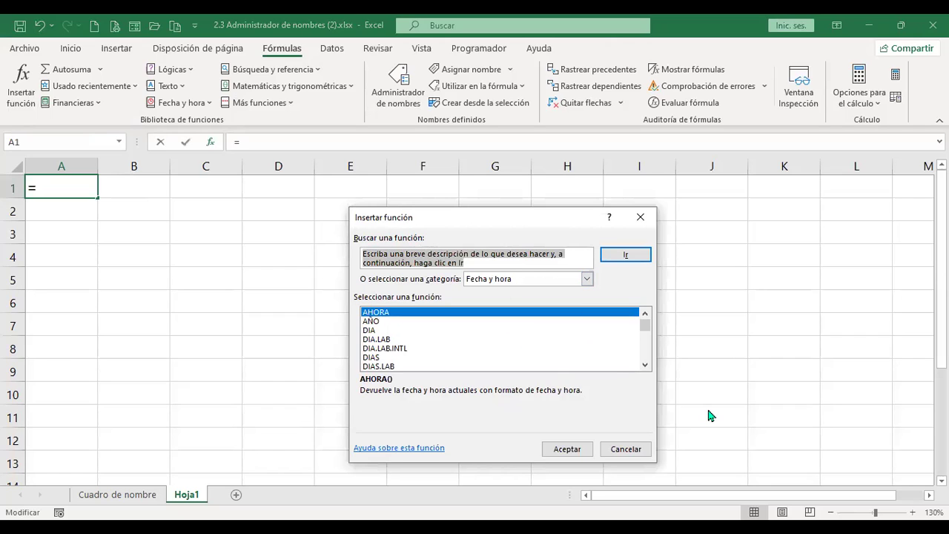
key("shift+Tab")
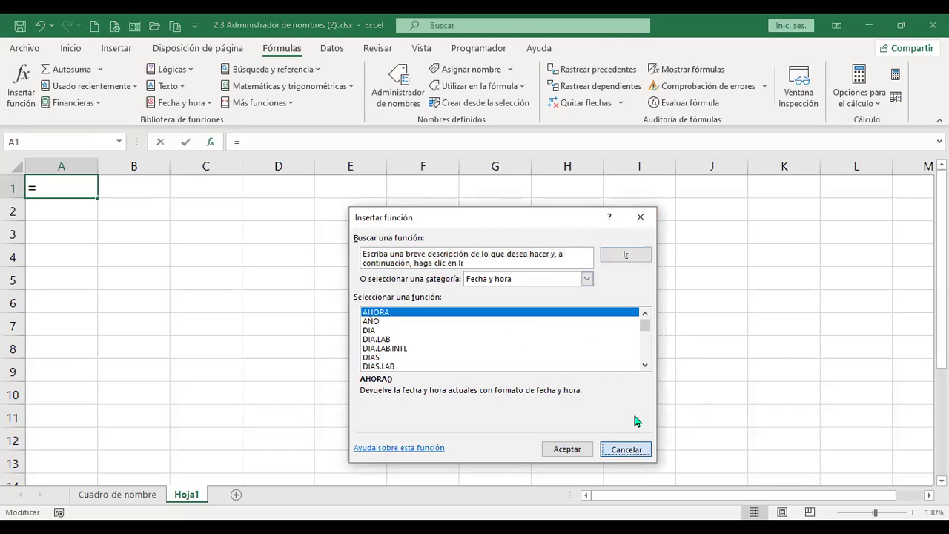
key("Return")
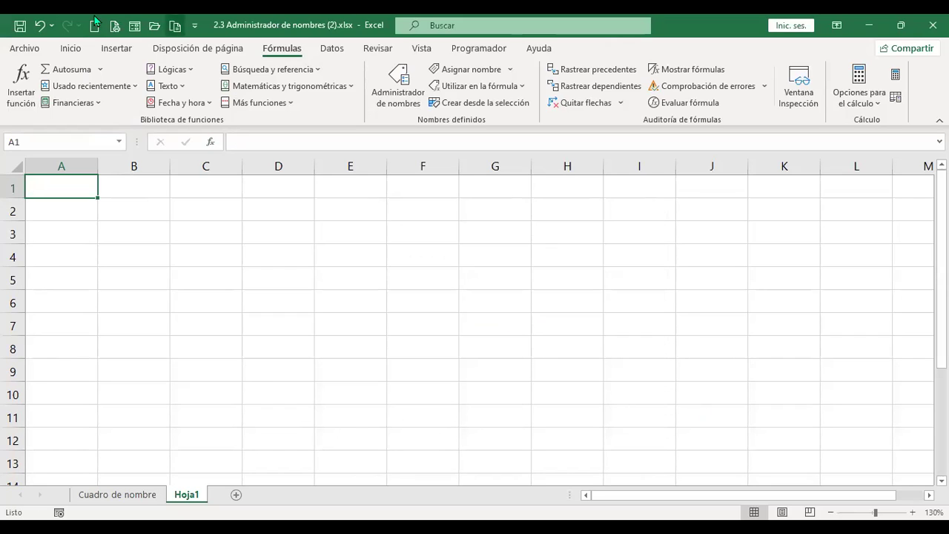
Step: View the recently used functions and look through the full list of financial functions without inserting any
left_click(128, 89)
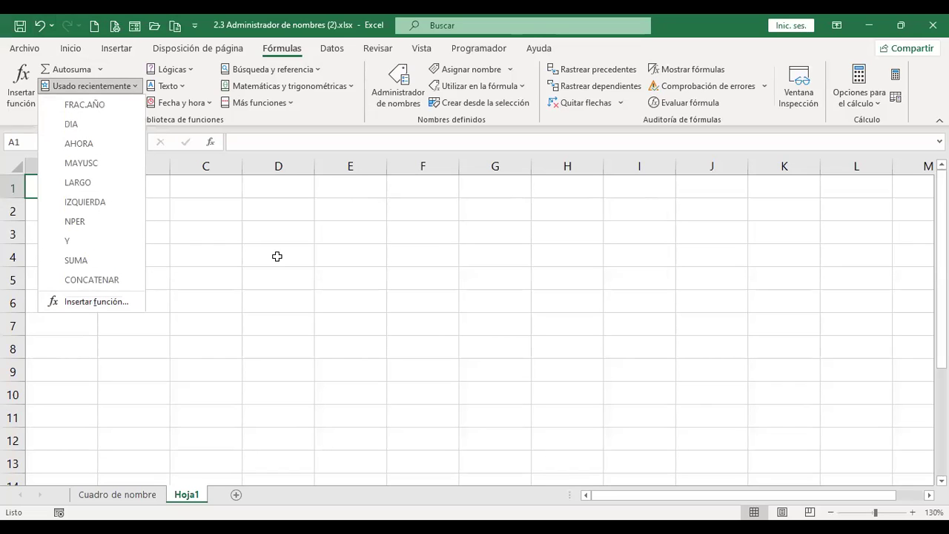
key("Escape")
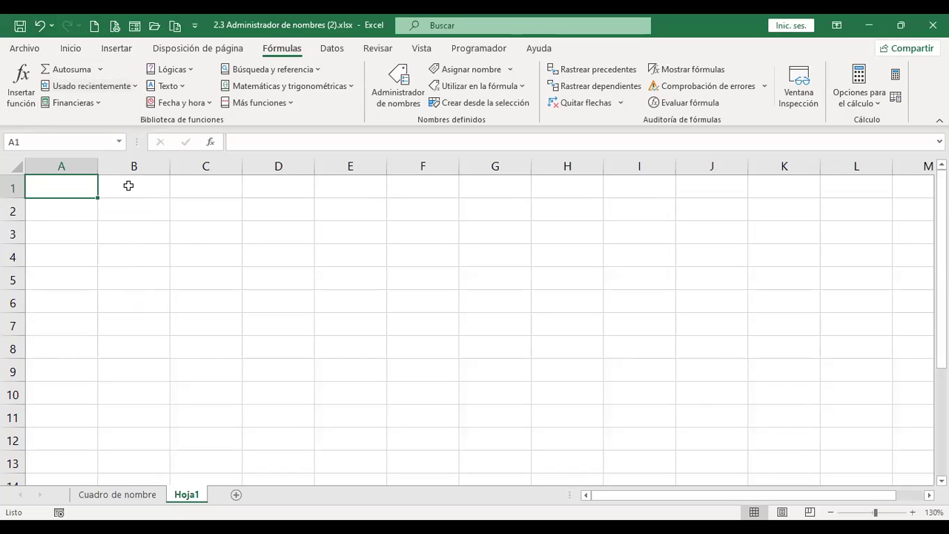
left_click(98, 109)
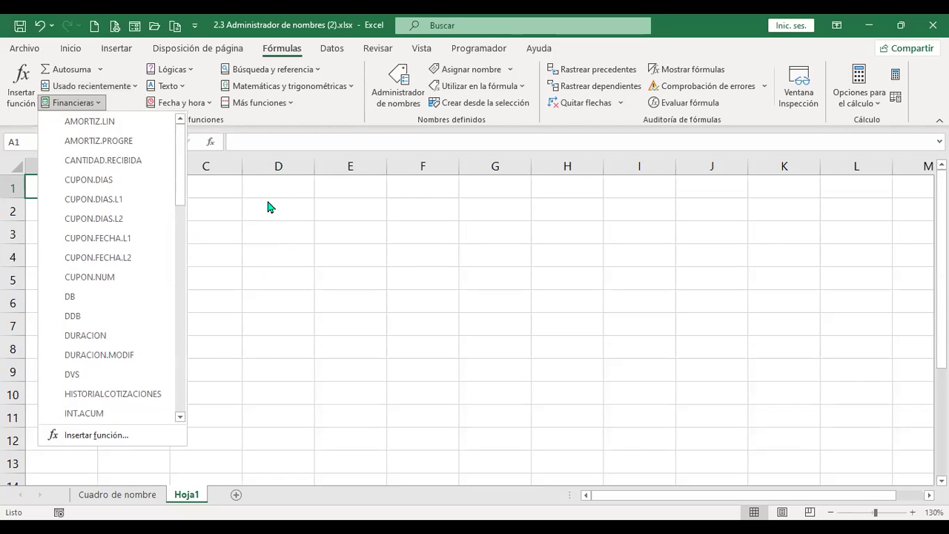
scroll(132, 315, "down", 6)
scroll(130, 311, "down", 7)
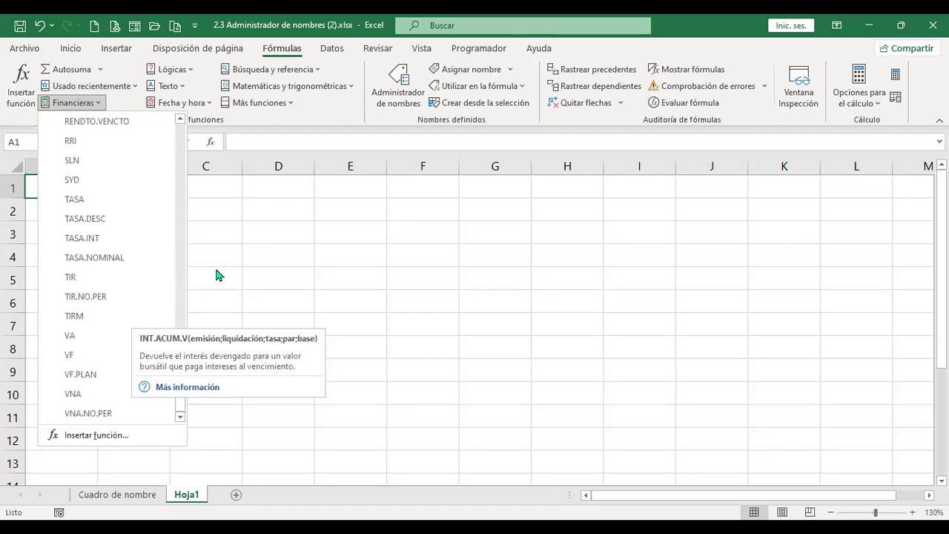
left_click_drag(183, 360, 170, 151)
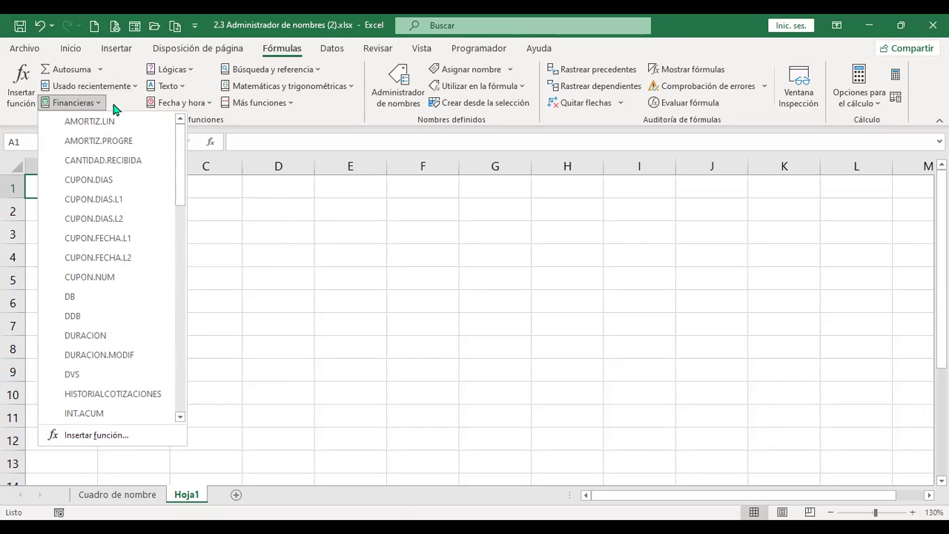
left_click(366, 289)
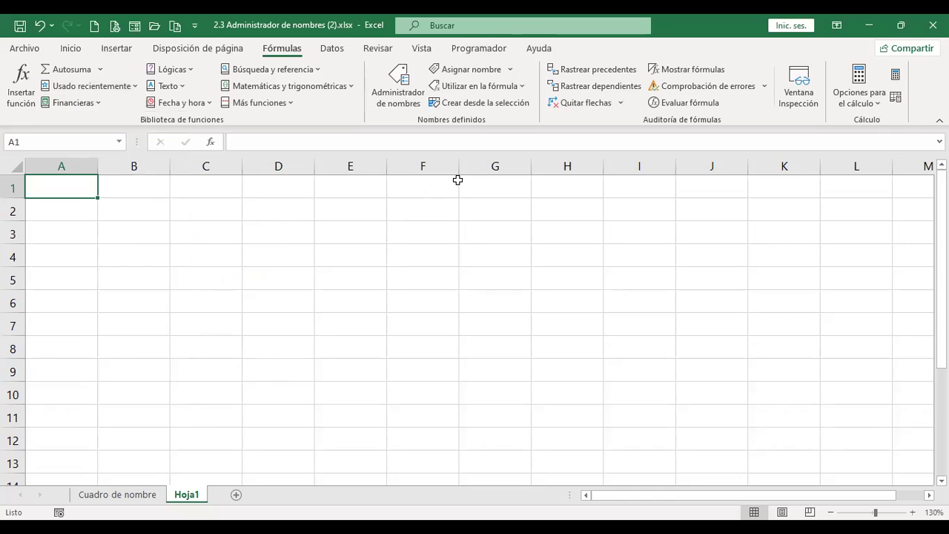
Step: Enter the heading "Funciones financieras" in A1
type("Funciones financieras")
key("Return")
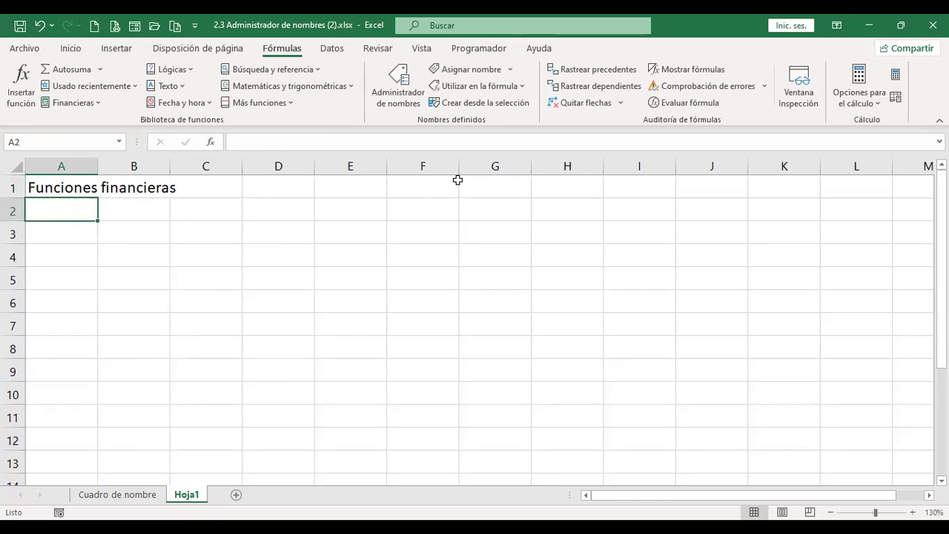
Step: Start the financial function NPER in A2 and set its Tasa argument to 12%/12
left_click(103, 111)
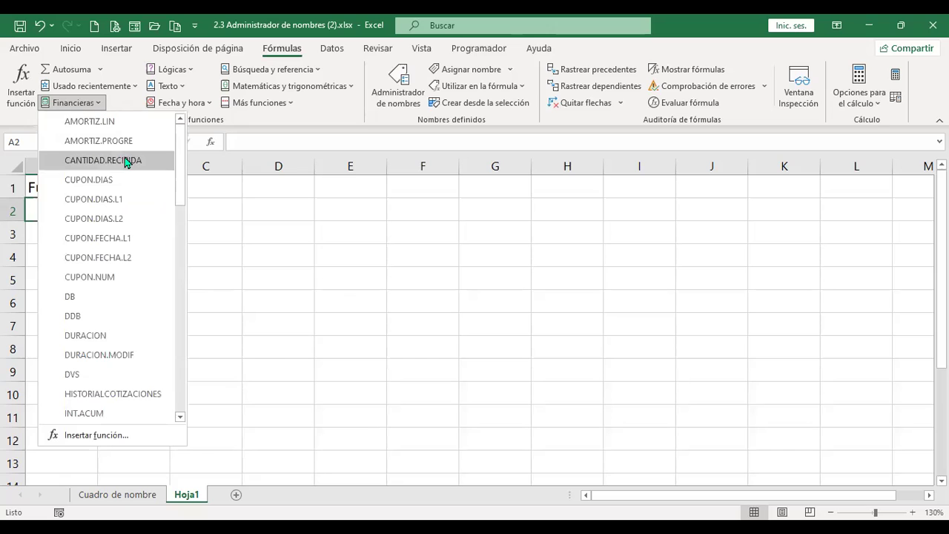
left_click_drag(183, 169, 178, 236)
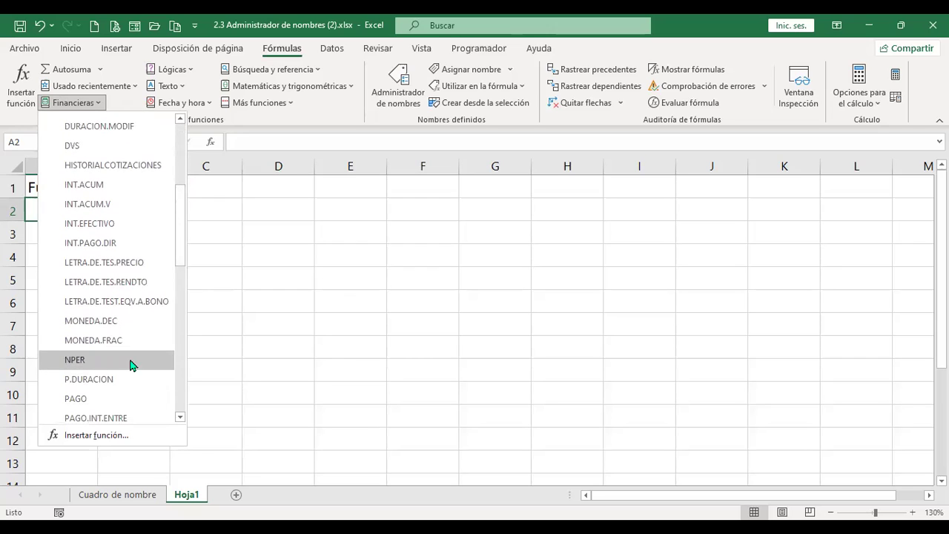
scroll(182, 229, "down", 1)
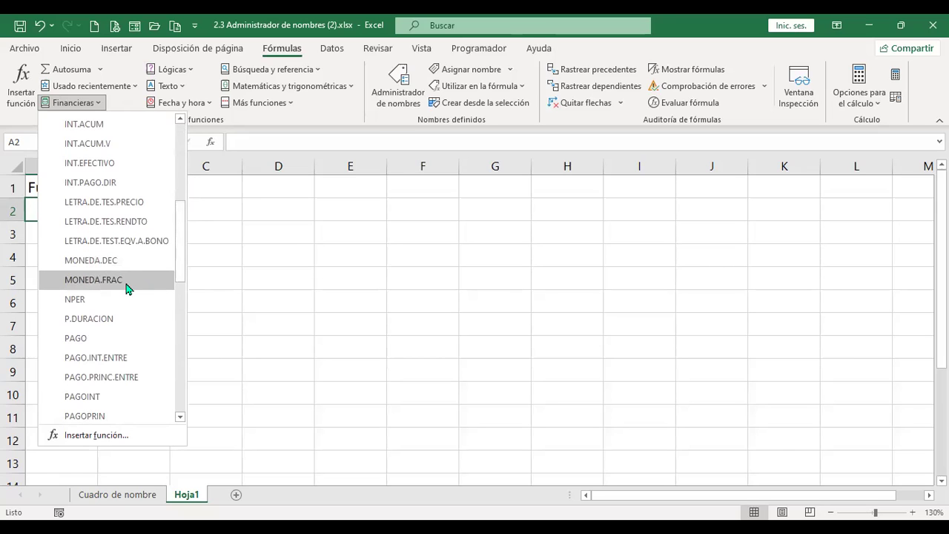
mouse_move(127, 288)
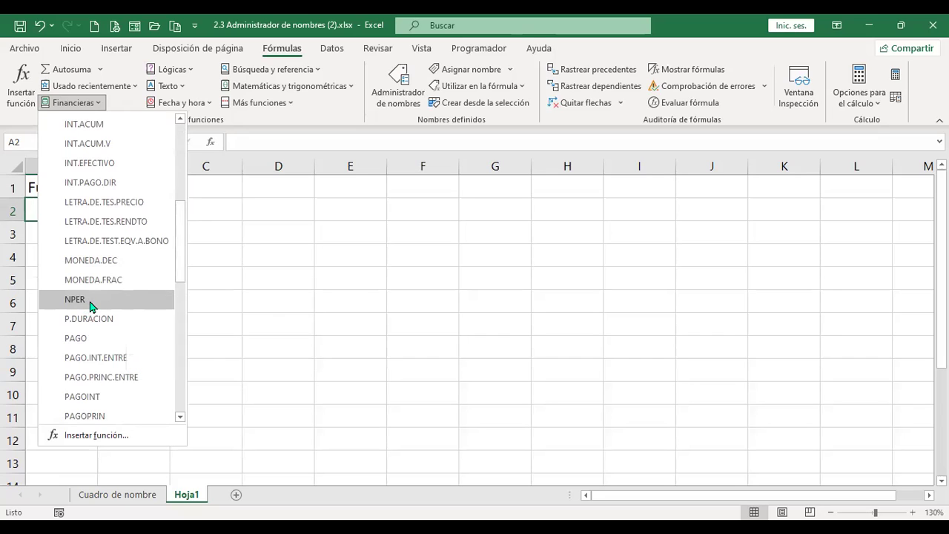
mouse_move(86, 306)
left_click(85, 300)
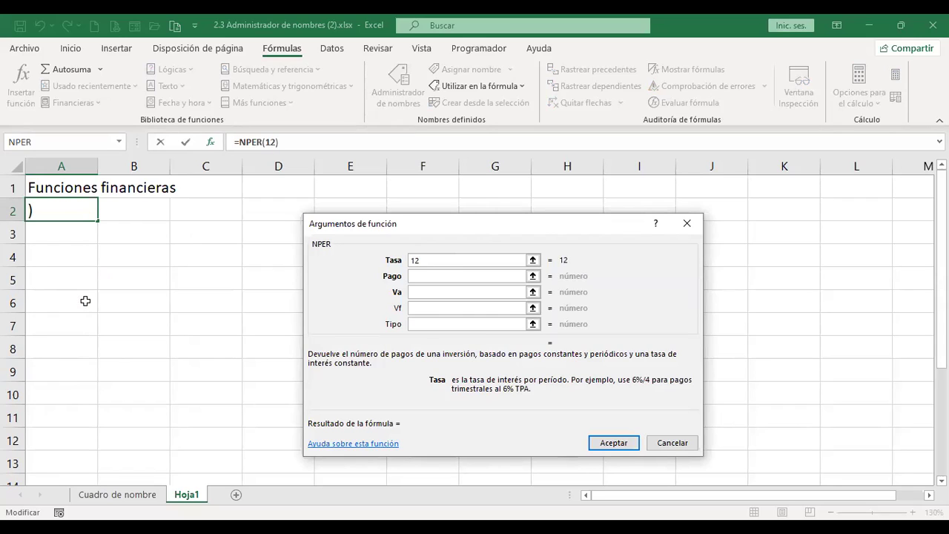
type("%")
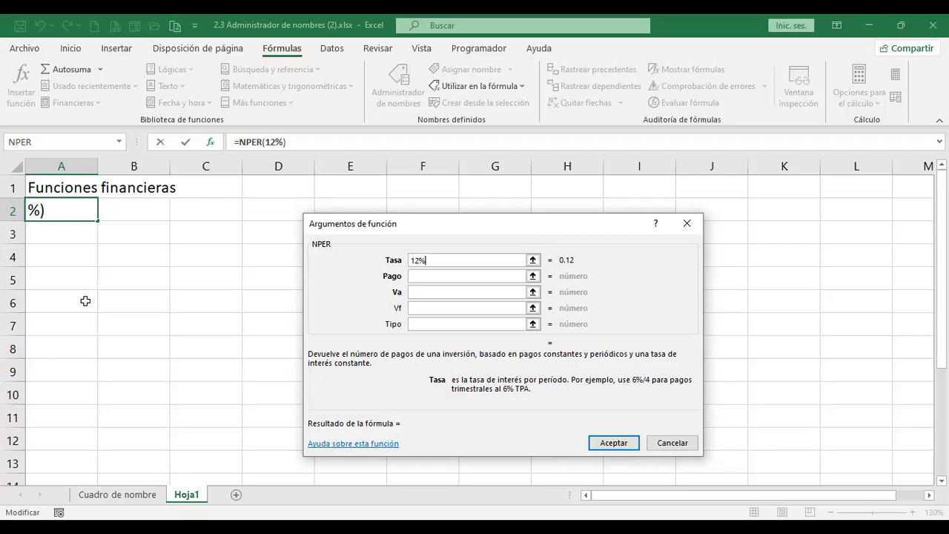
type("/12")
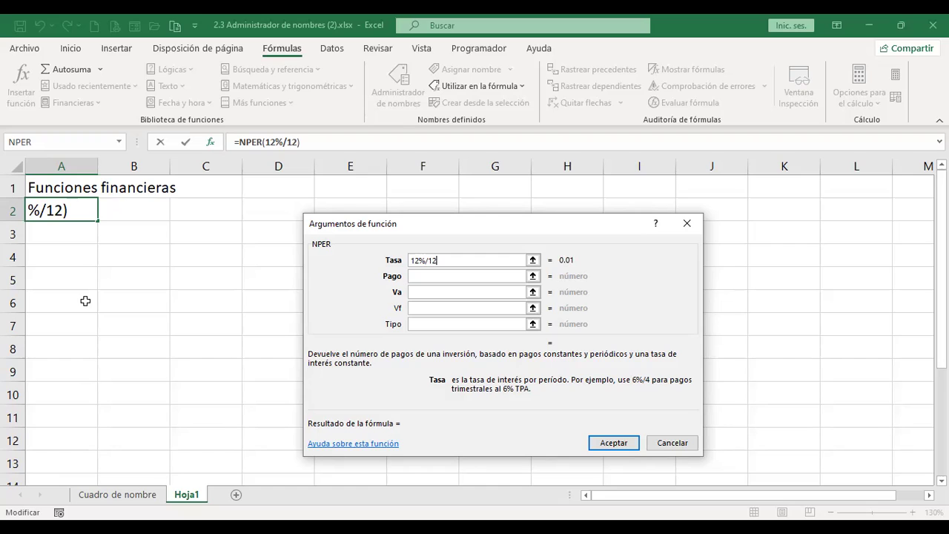
Step: Set the NPER arguments Pago to 100, Va to 0 and Vf to 2000, leaving Tipo empty
left_click(422, 276)
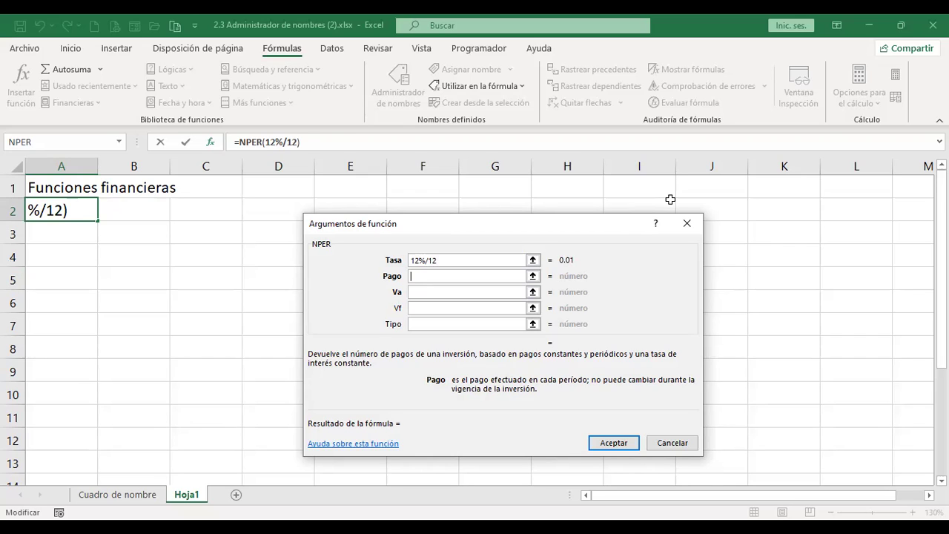
type("100")
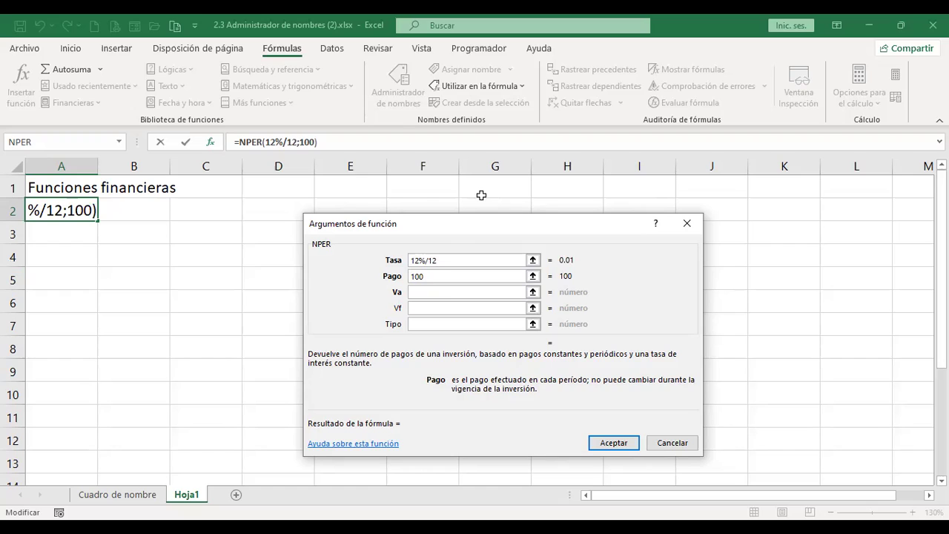
left_click(449, 291)
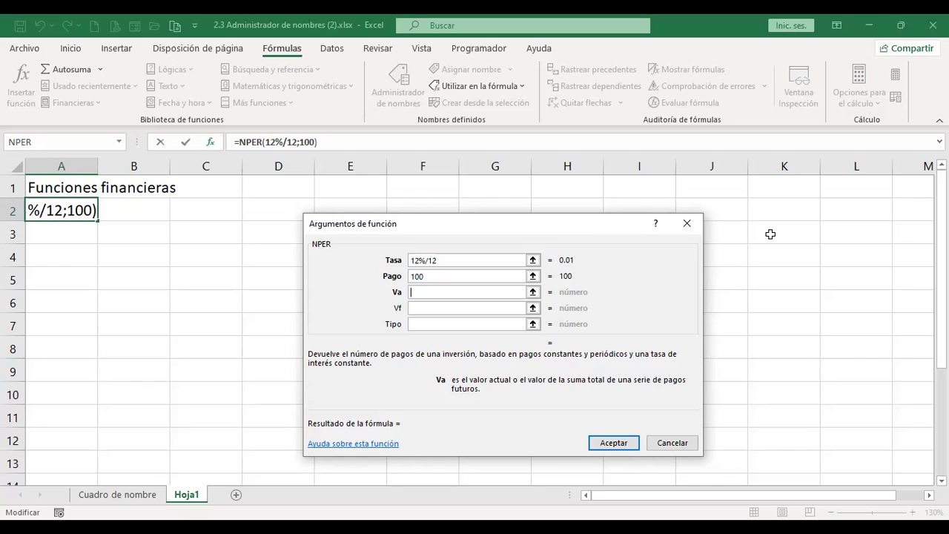
type("0")
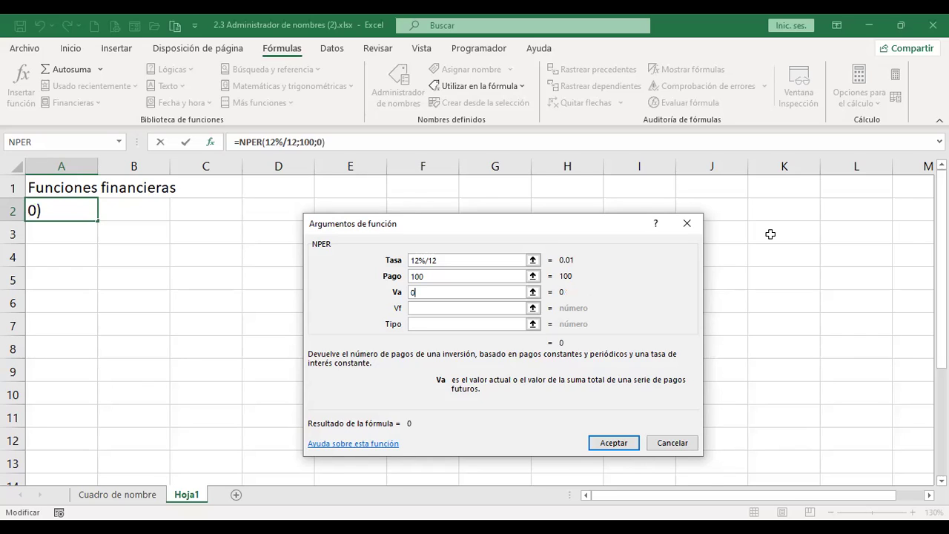
left_click(476, 306)
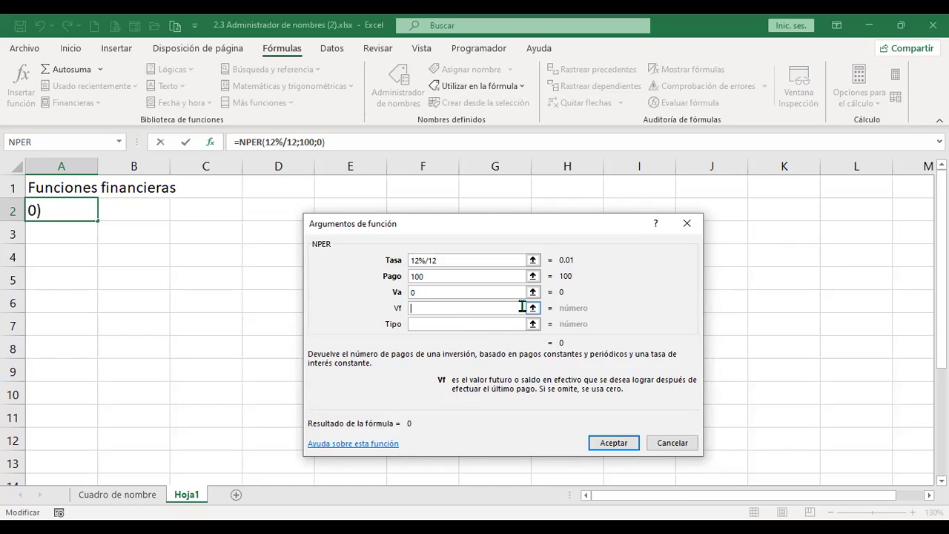
type("2000")
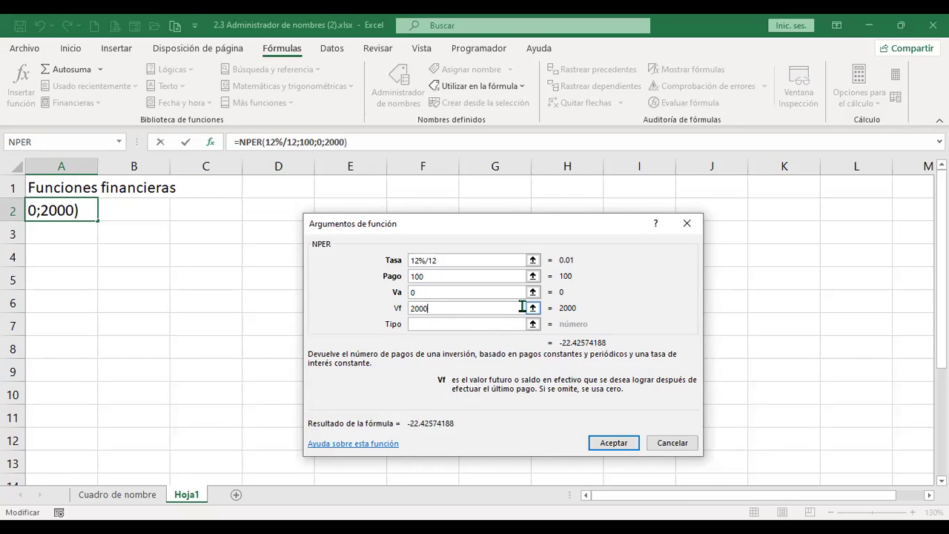
left_click(450, 324)
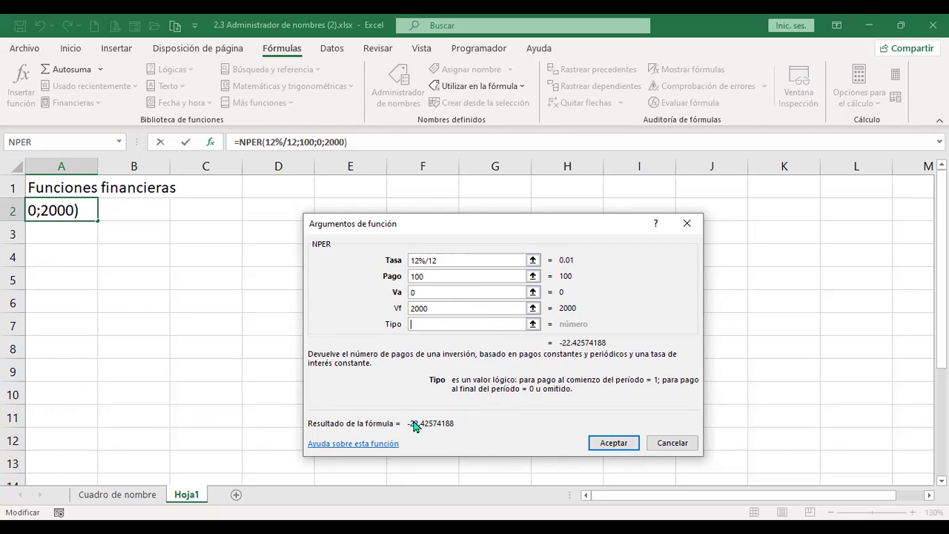
Step: Switch the sign of the NPER payment back and forth to compare results, ending with Pago at -100
left_click(413, 276)
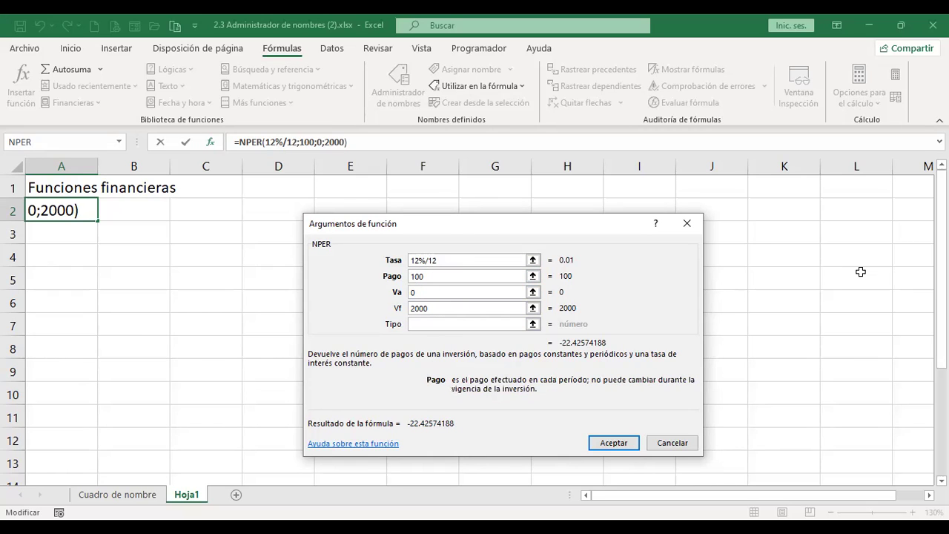
type("-")
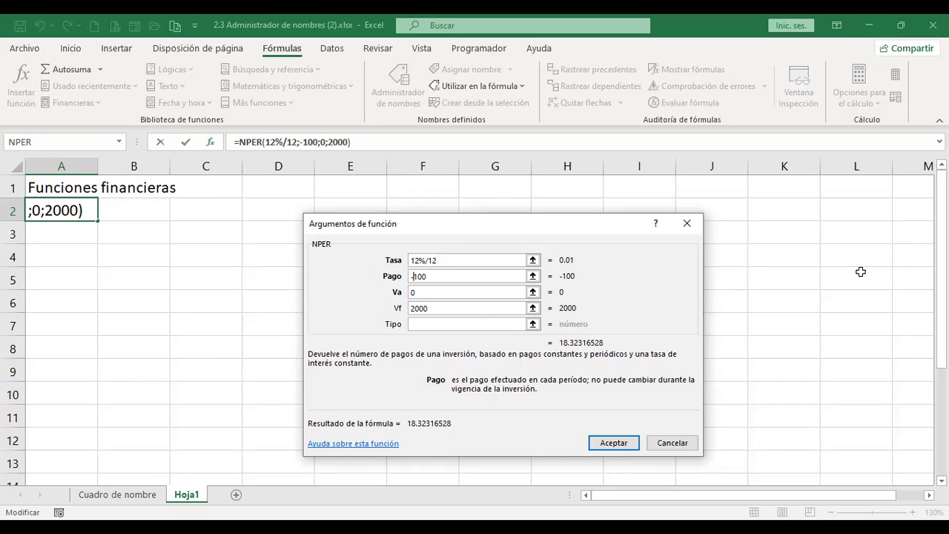
key("BackSpace")
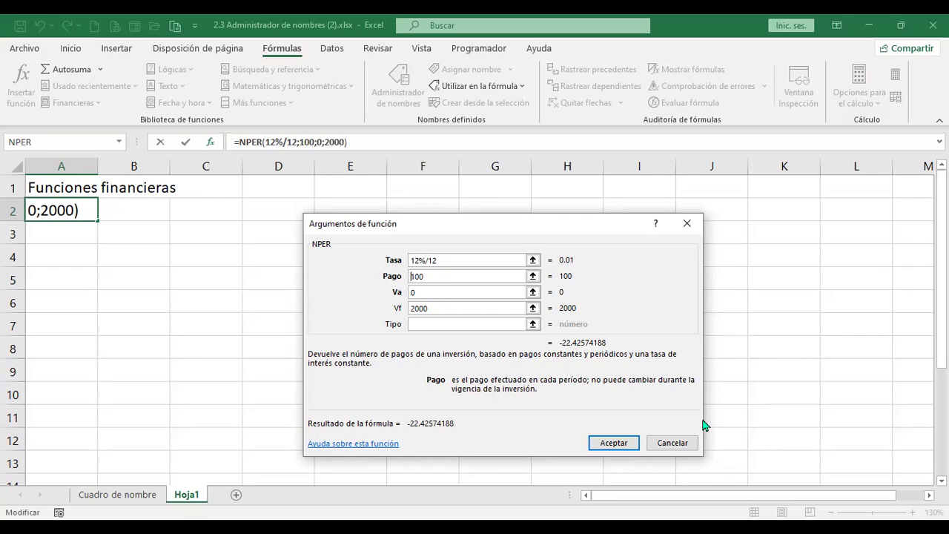
type("-")
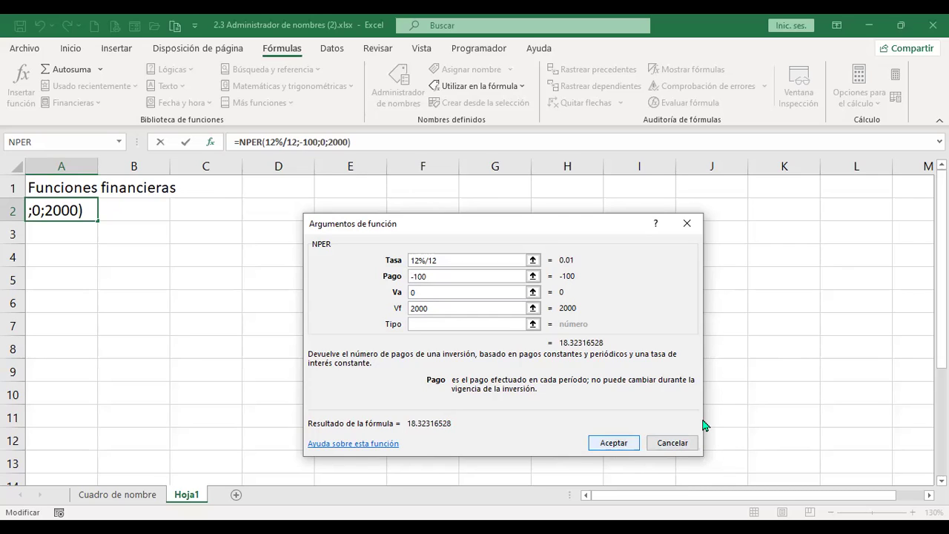
key("BackSpace")
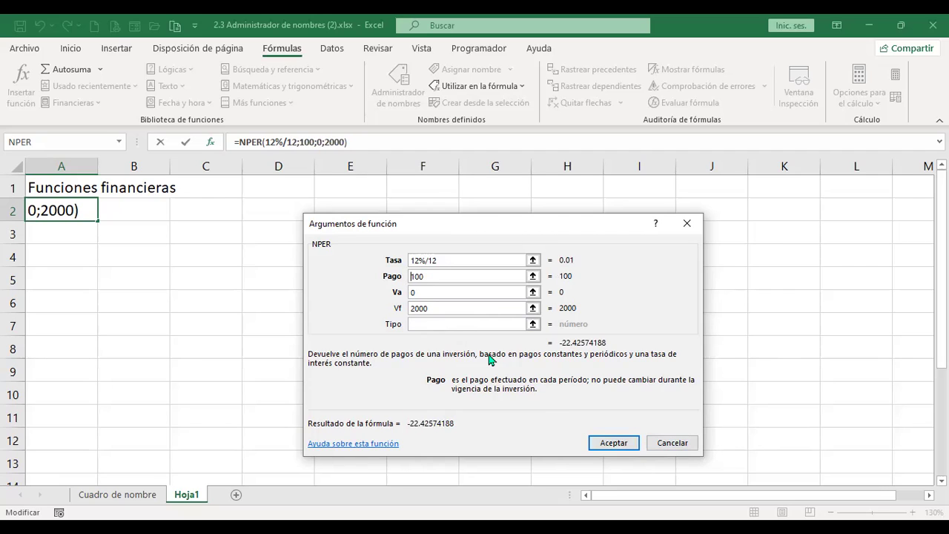
type("-")
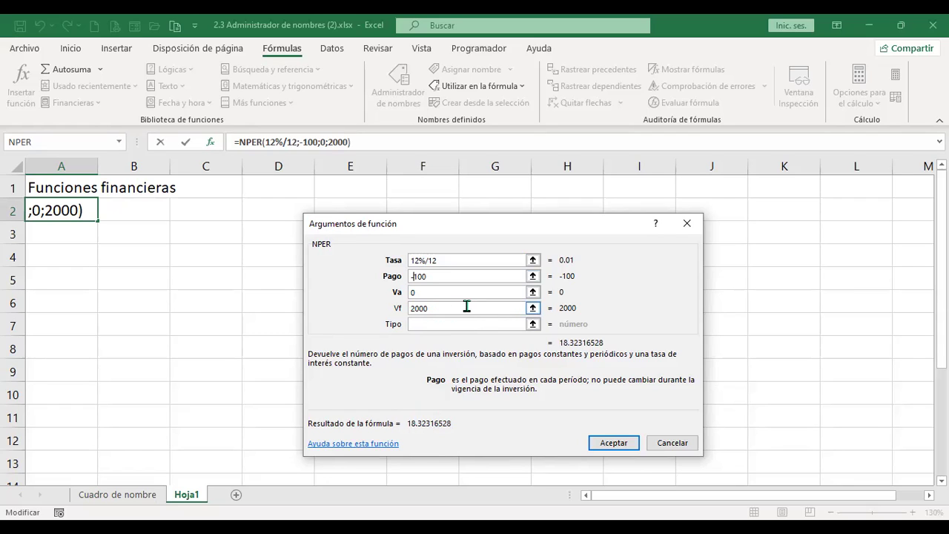
Step: Change the NPER arguments Va to 2000 and Vf to 0, and cancel the function without inserting it
left_click(435, 294)
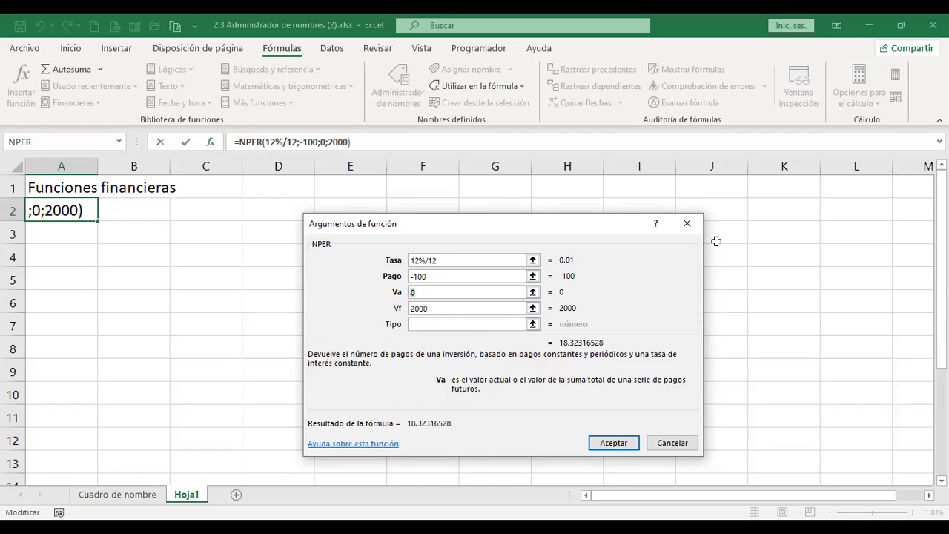
type("2000")
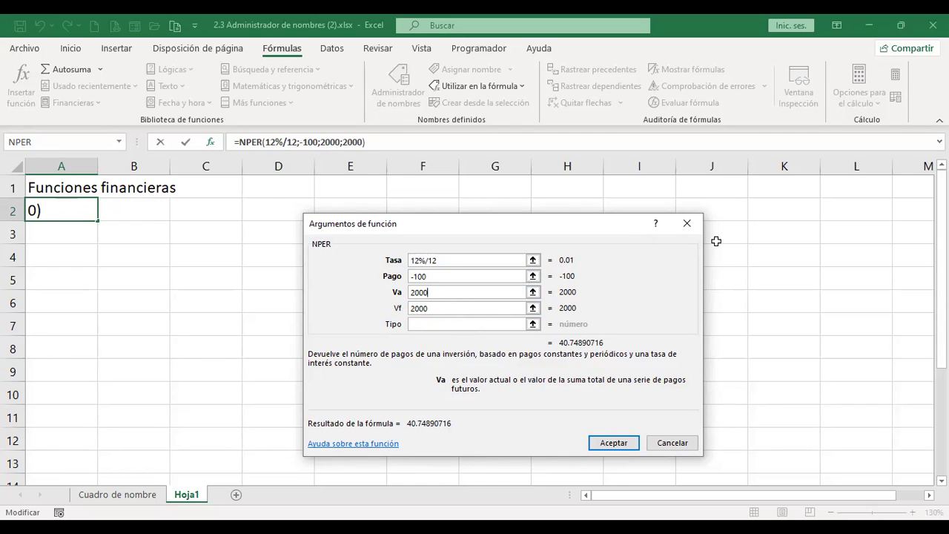
double_click(454, 307)
type("0")
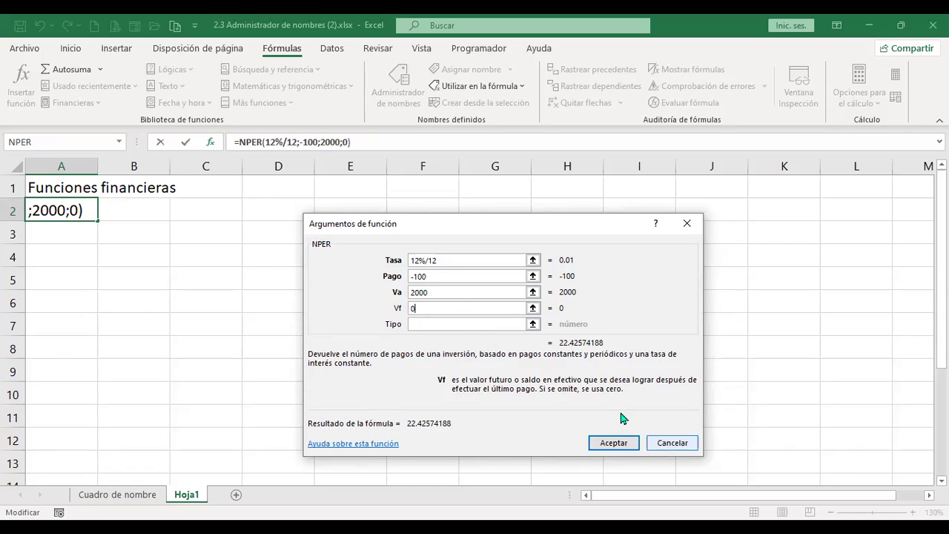
left_click(673, 443)
Step: Start the financial function PAGO in A3 and set its Tasa argument to 12%
left_click(77, 235)
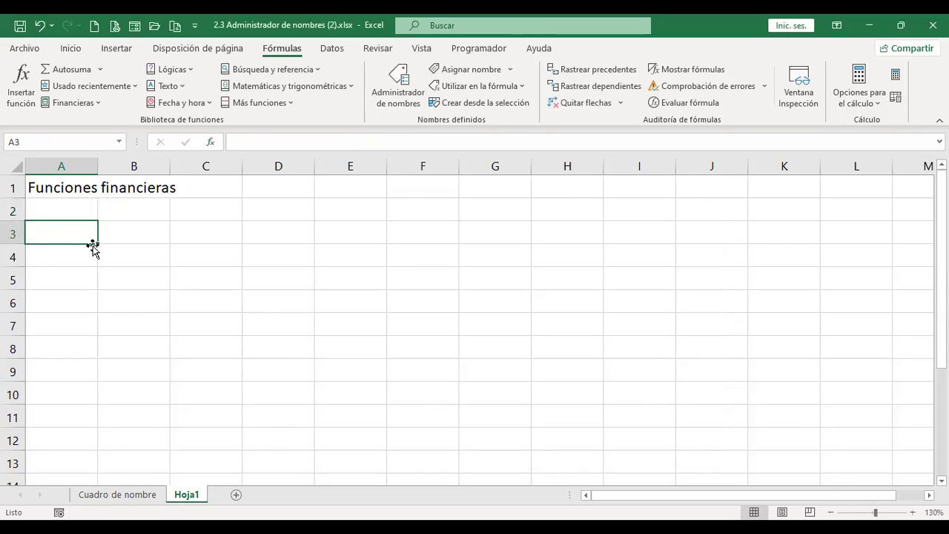
left_click(96, 109)
left_click_drag(182, 183, 186, 269)
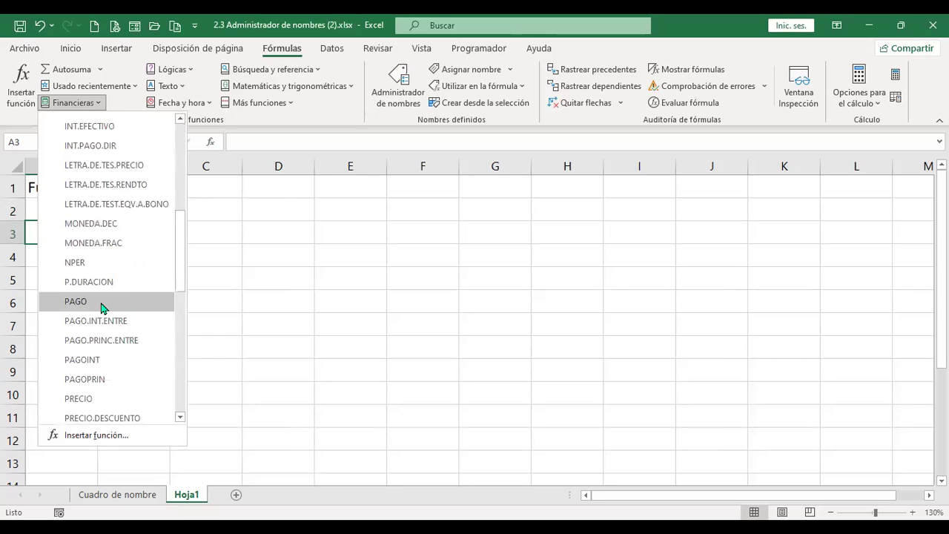
mouse_move(101, 308)
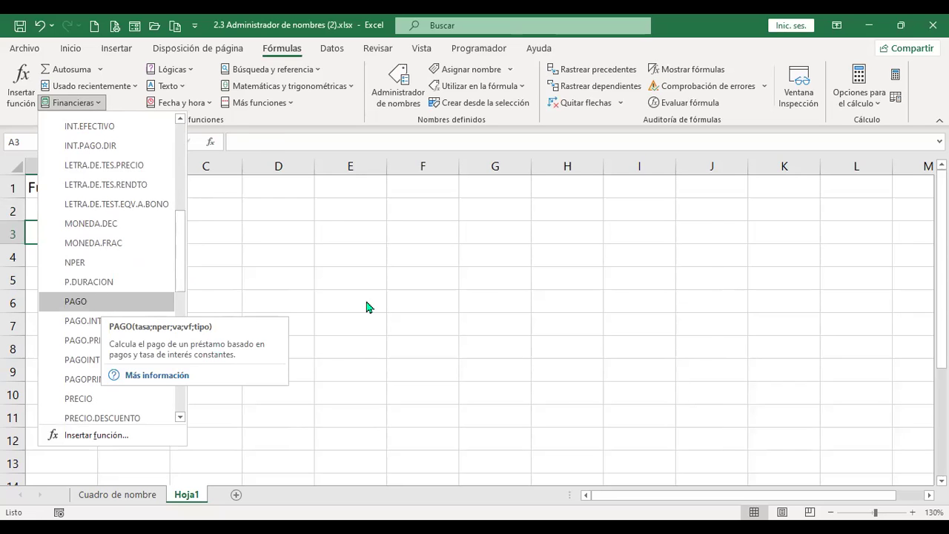
left_click(97, 300)
type("12")
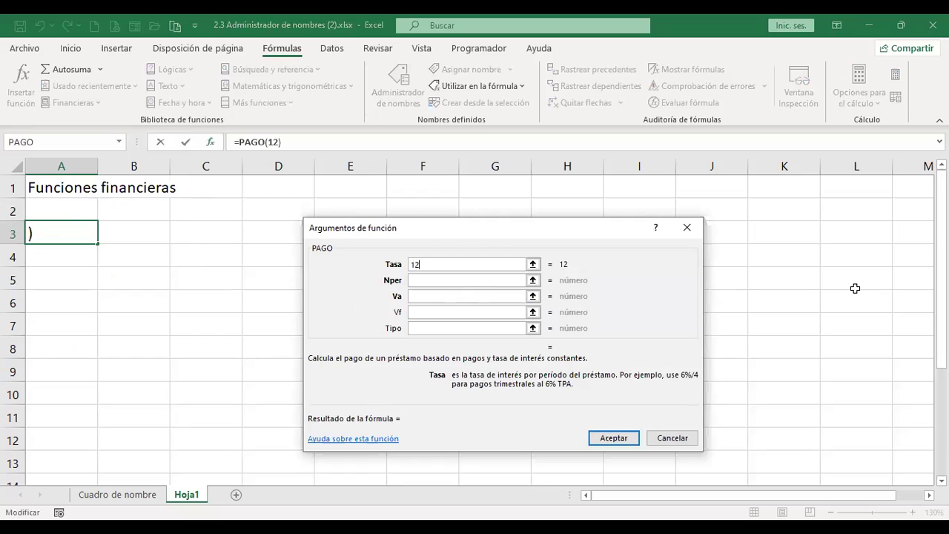
type("%")
Step: Set the PAGO arguments Nper to 12, Va to 2000 and Vf to 0, leaving Tipo empty
left_click(508, 280)
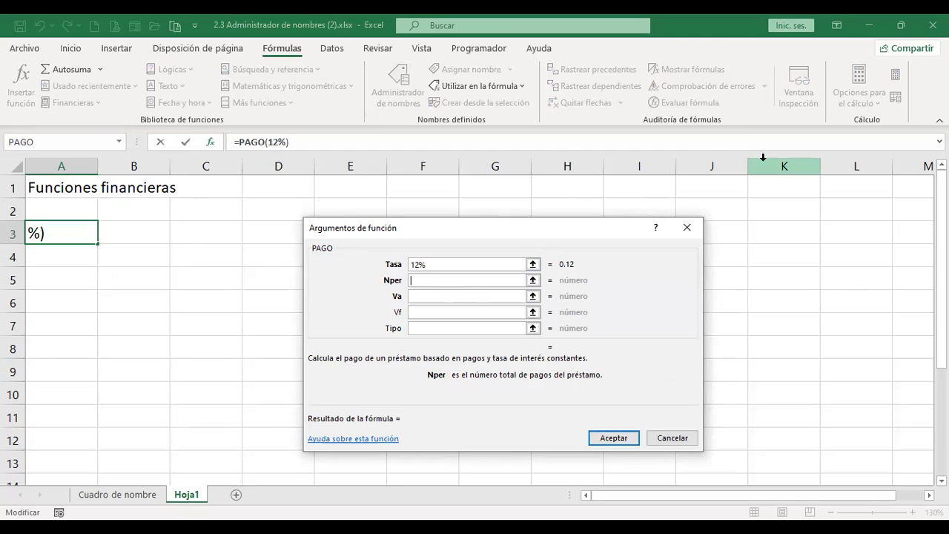
type("12")
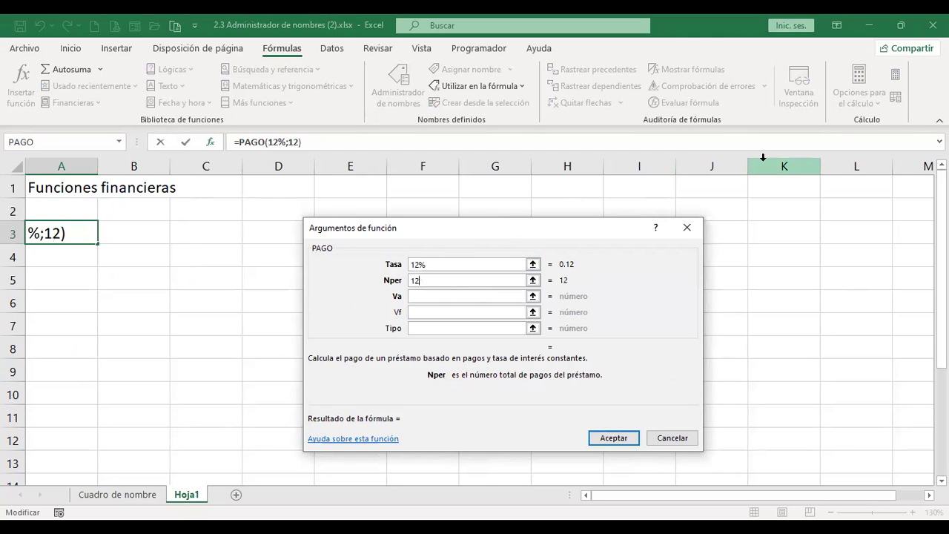
left_click(441, 263)
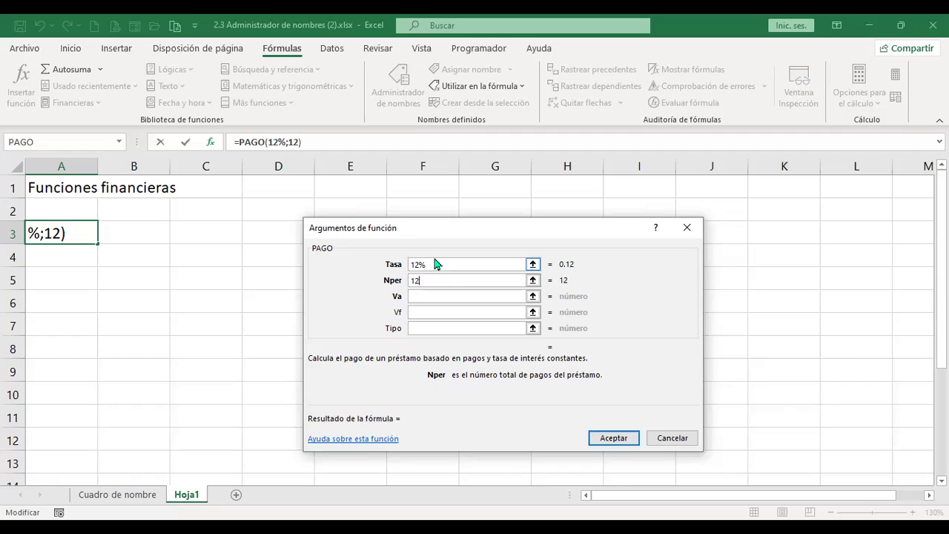
left_click(439, 285)
left_click(443, 266)
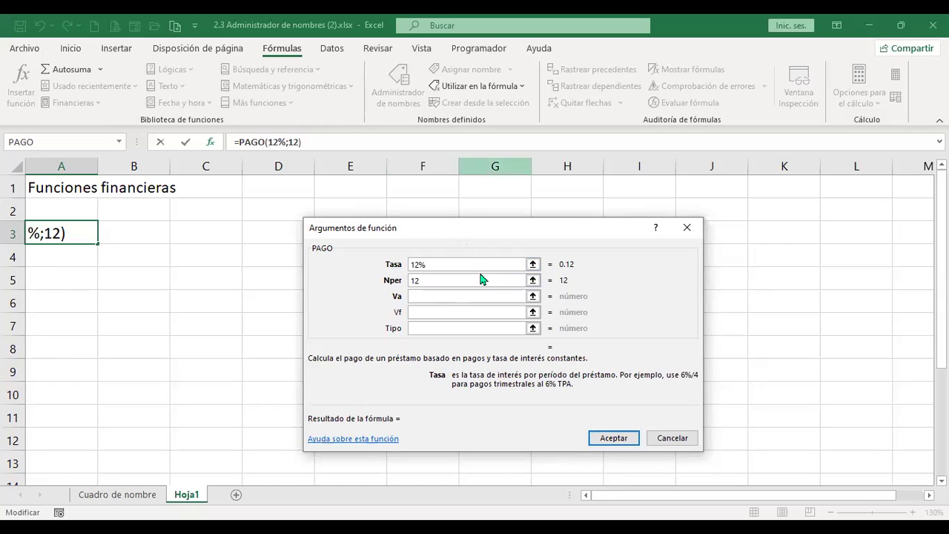
left_click(430, 279)
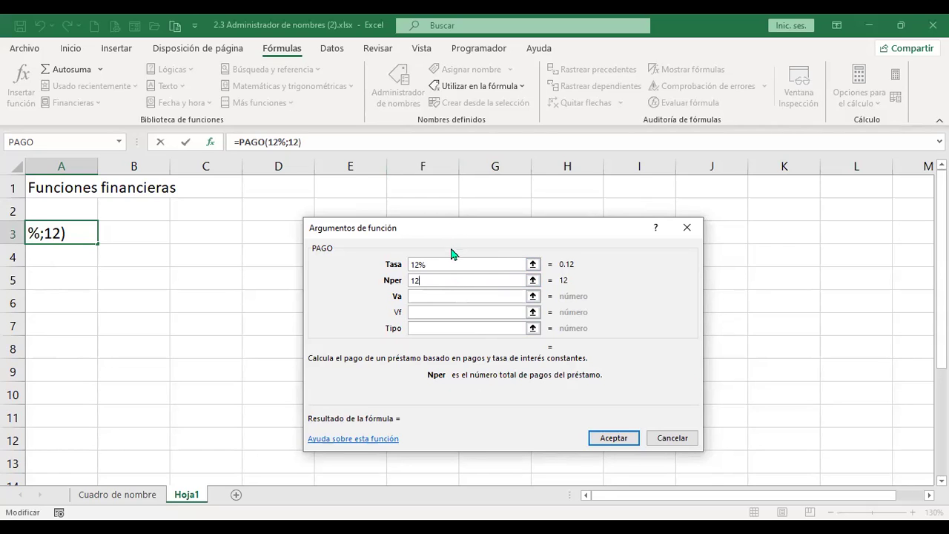
left_click(451, 295)
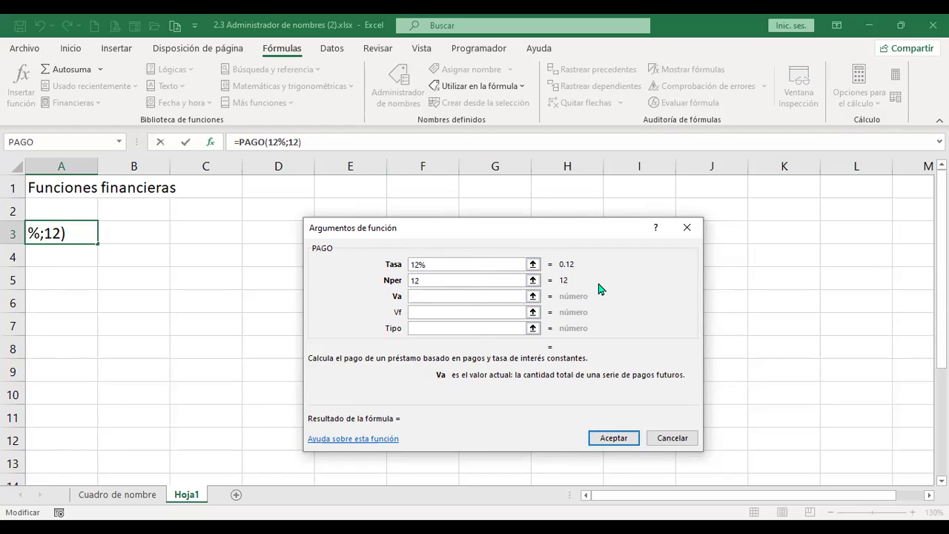
type("2000")
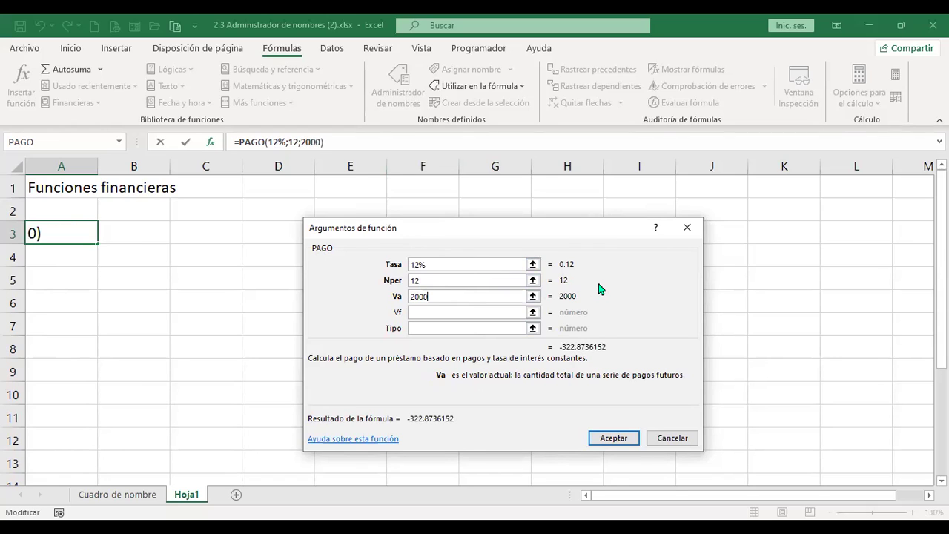
left_click(478, 311)
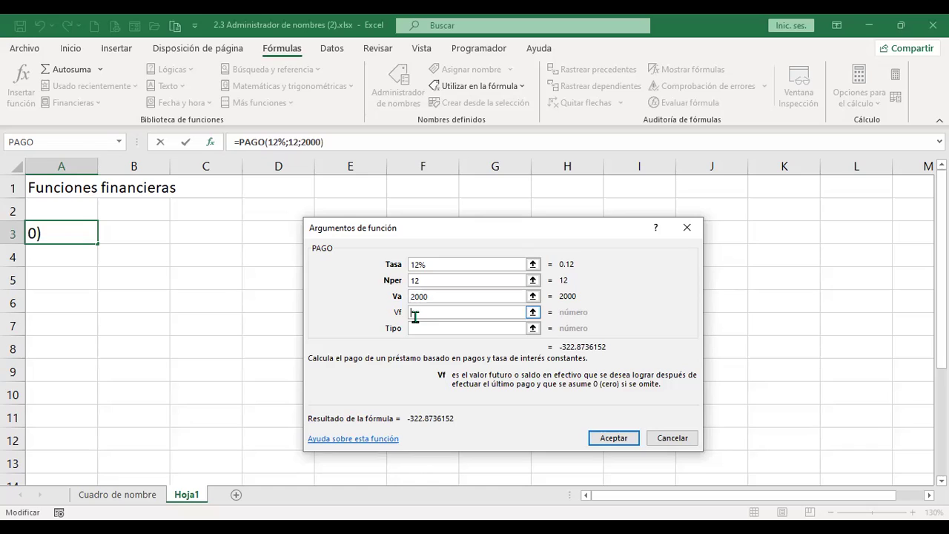
type("0")
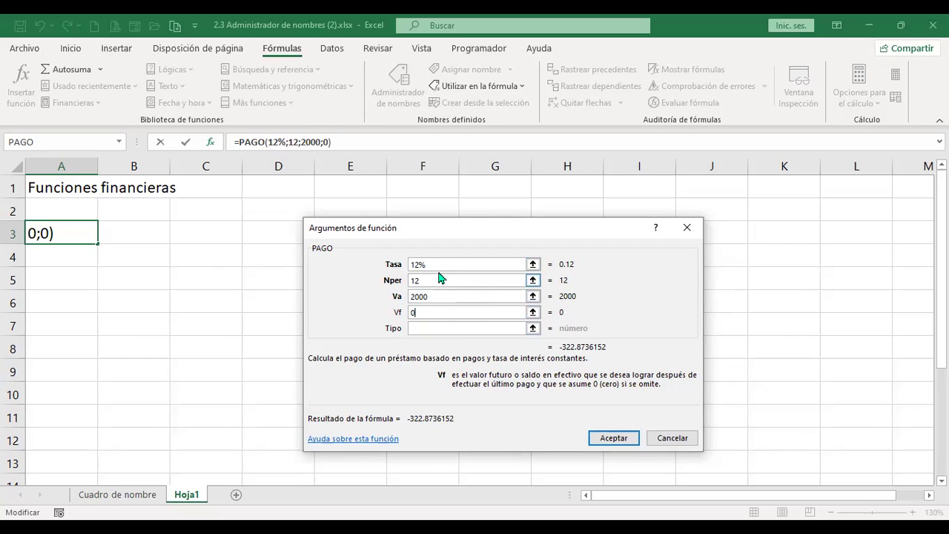
Step: Change the PAGO Tasa argument to 12%/12 for a monthly rate, and cancel the function without inserting it
left_click(528, 264)
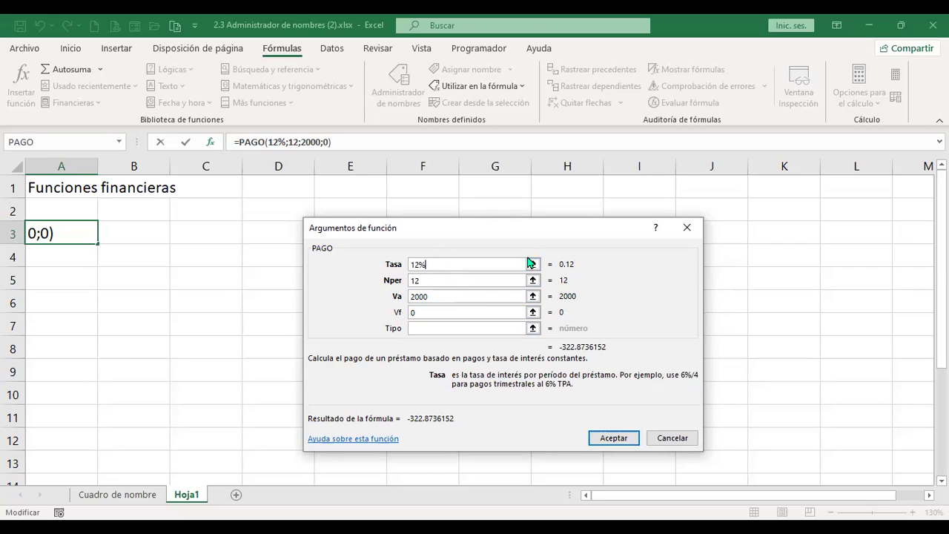
type("/12")
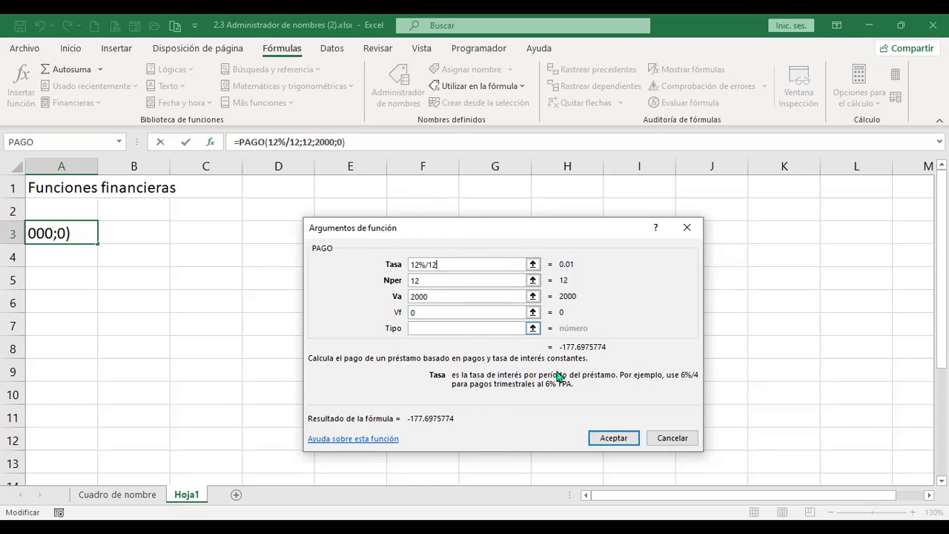
left_click(680, 436)
Step: Find PAGOINT among the financial functions and read its description without starting it
left_click(95, 105)
left_click_drag(179, 187, 178, 282)
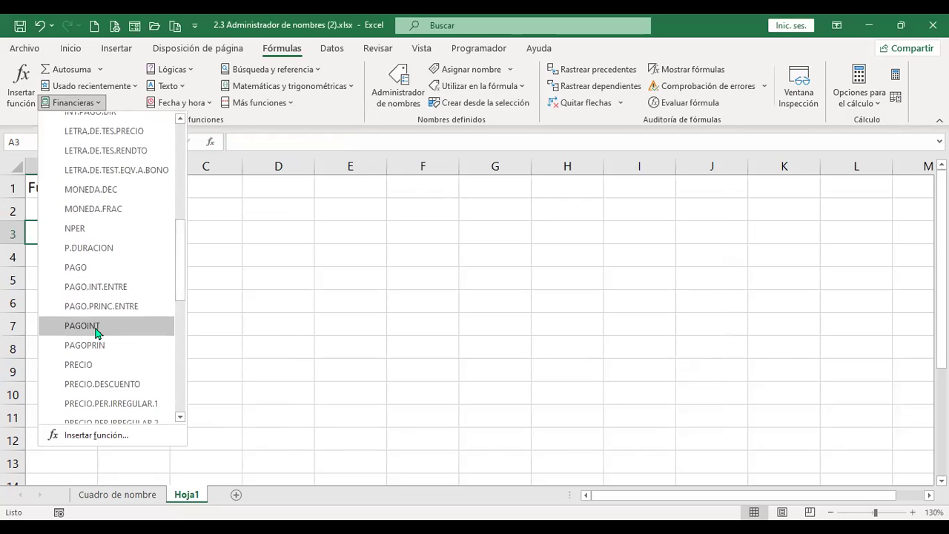
mouse_move(132, 333)
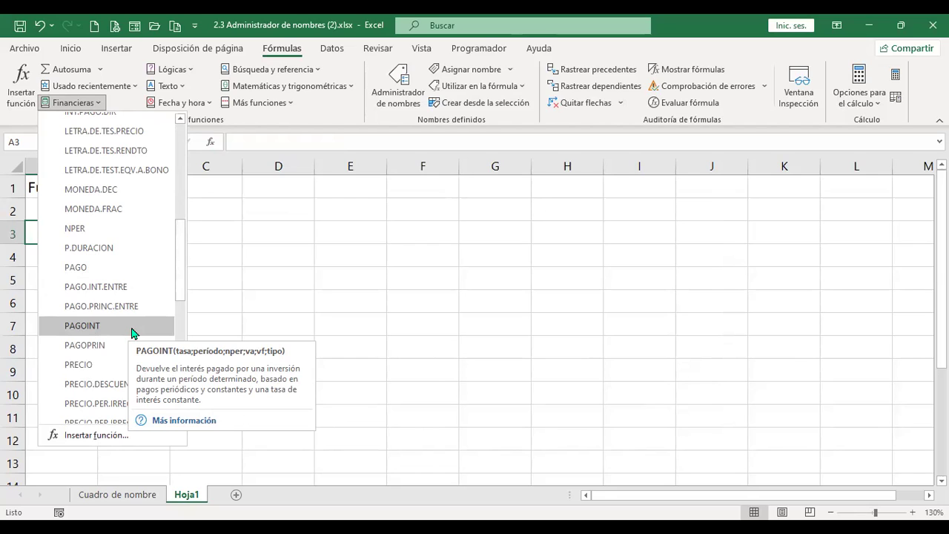
left_click(267, 323)
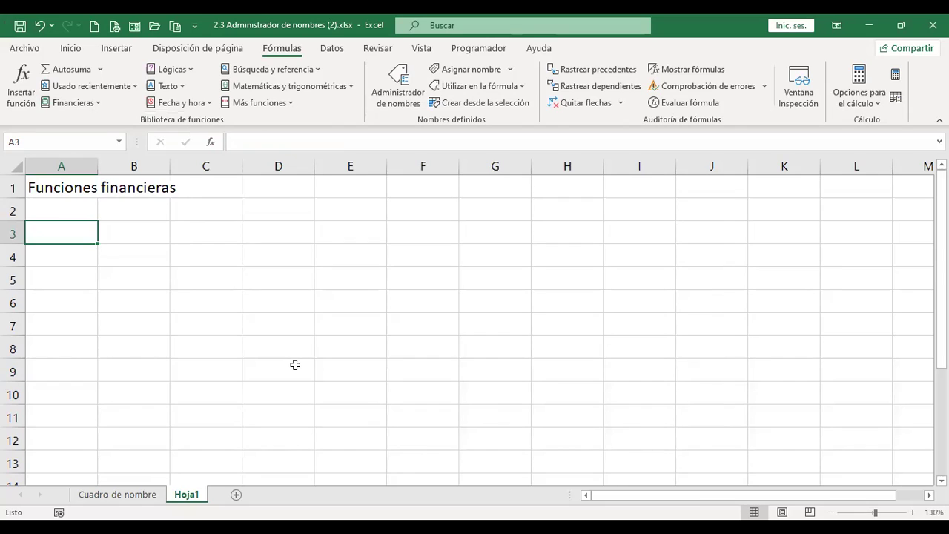
Step: Enter the headings "Pago de intereses" in A3 and "Función PAGOINT" in A4
type("Pag")
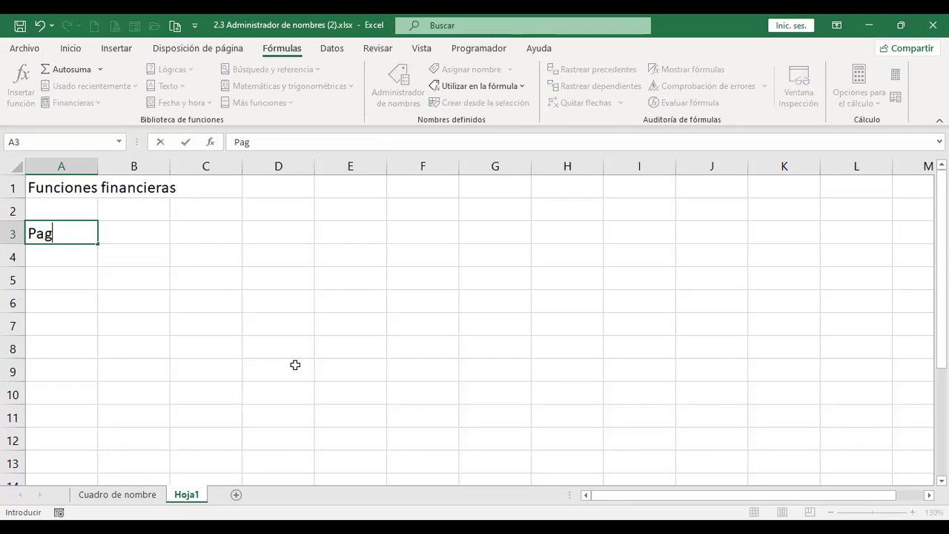
type("o de intereses")
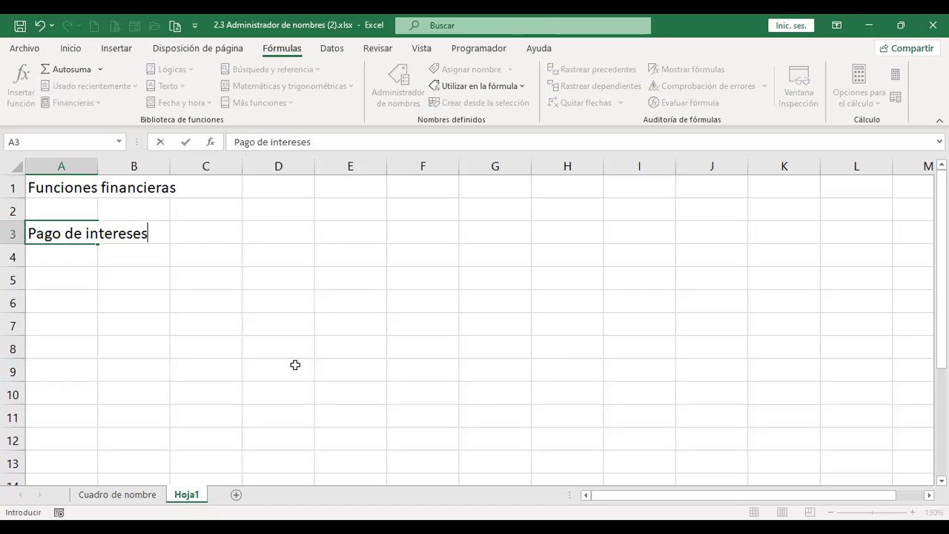
key("Return")
type("Funci")
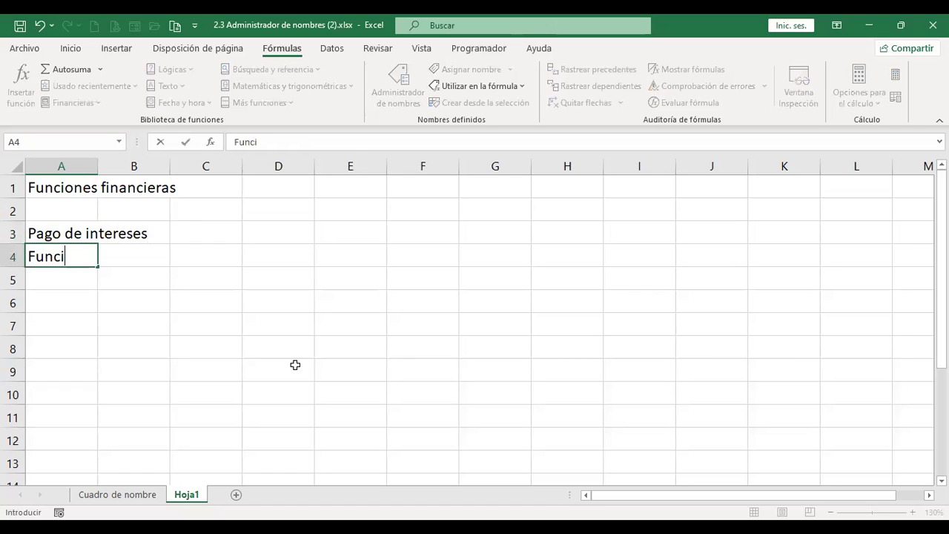
type("ón PAGOINT")
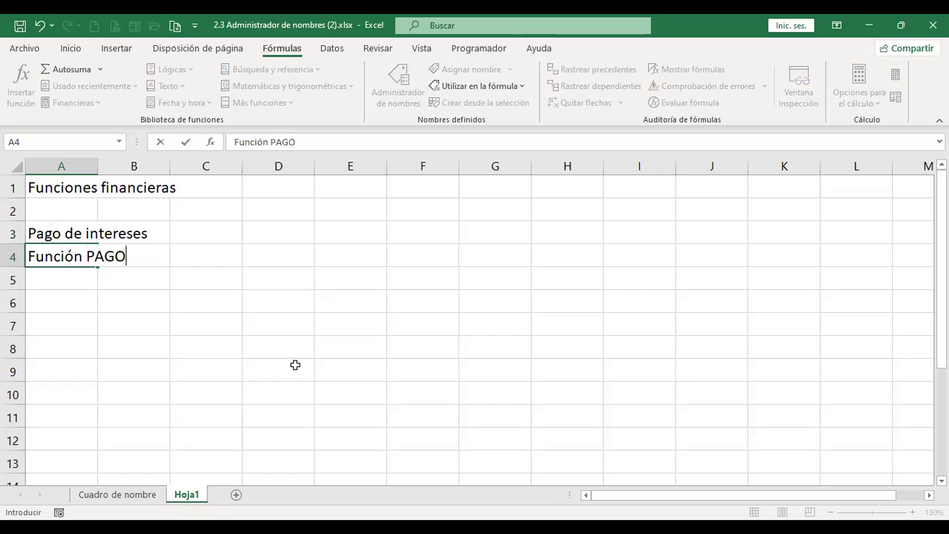
key("Return")
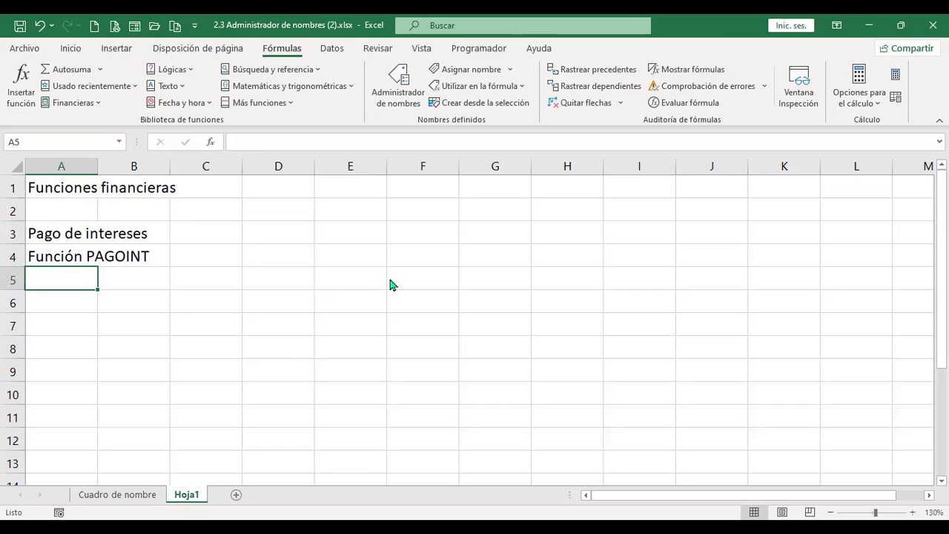
Step: Start the financial function PAGOINT in A6 and capture a screenshot of its empty arguments dialog
key("ctrl+F3")
key("Down")
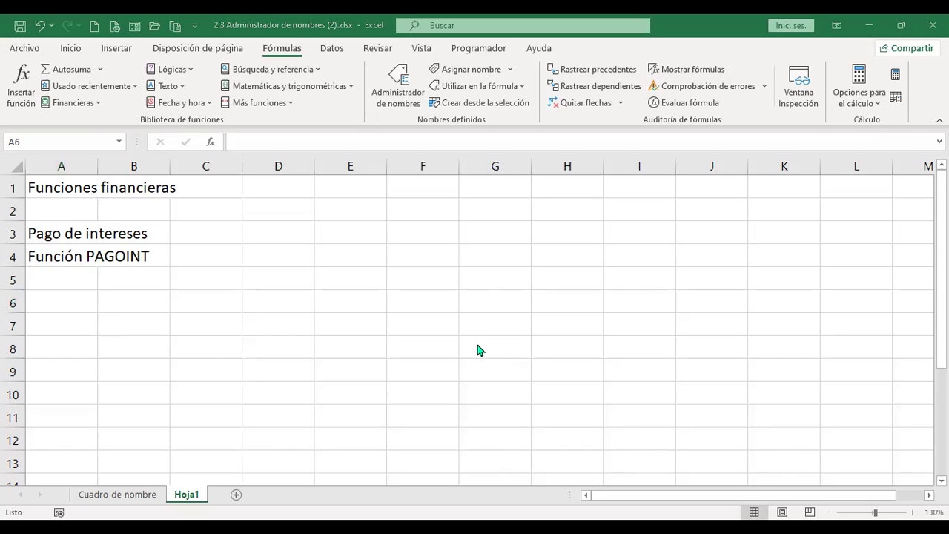
left_click(94, 104)
scroll(112, 354, "down", 4)
left_click_drag(182, 243, 185, 272)
left_click(137, 350)
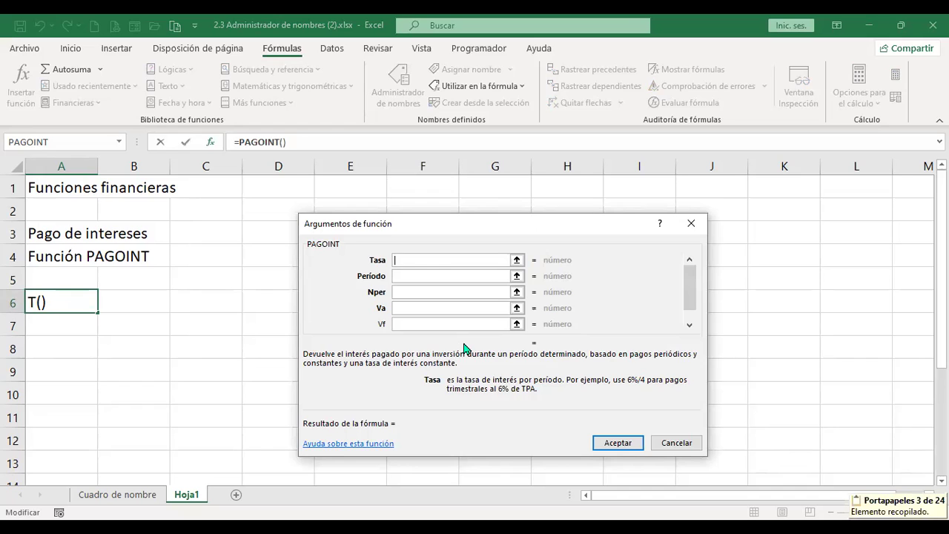
Step: Cancel the PAGOINT function and paste the captured screenshot into the sheet at F5
key("Escape")
left_click(430, 269)
key("ctrl+v")
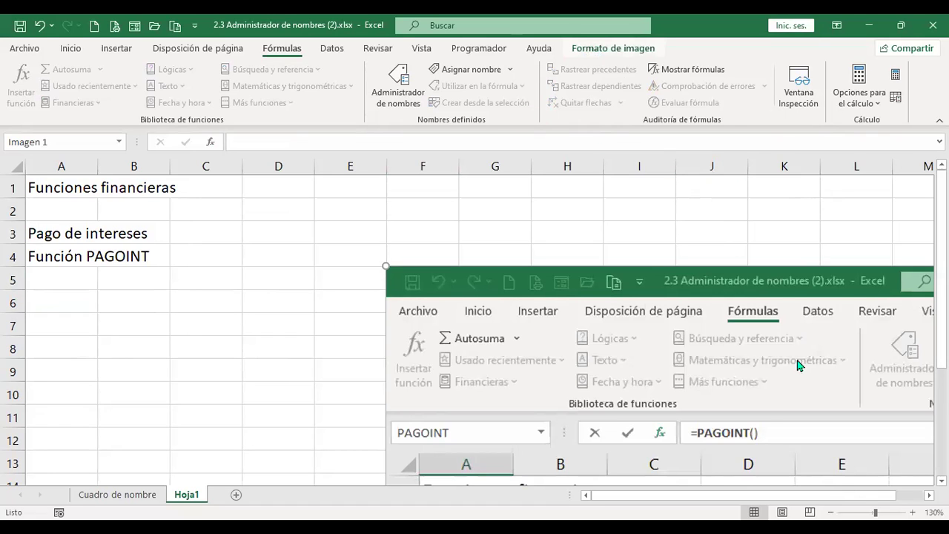
Step: Crop the top and left side of the pasted screenshot close to the arguments dialog, to about 14.97 cm high and 25.25 cm wide
scroll(763, 413, "down", 4)
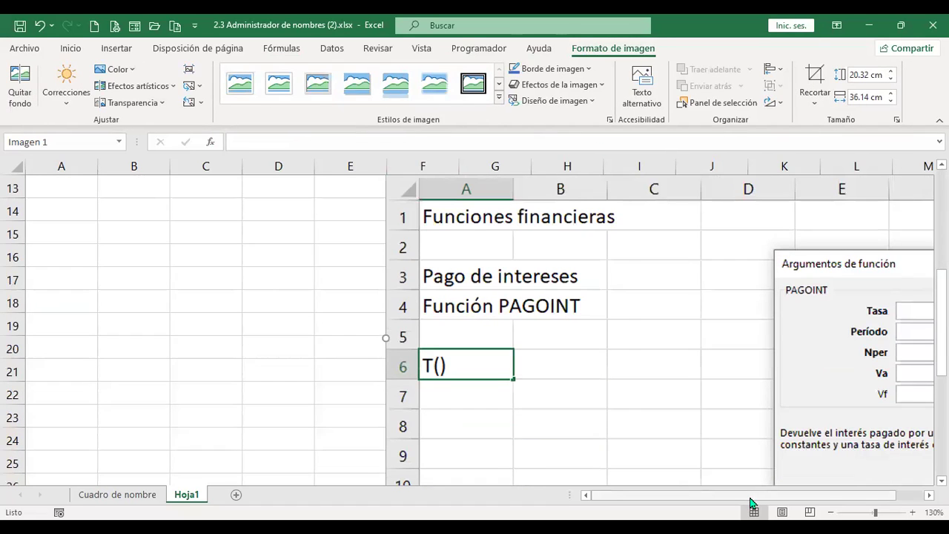
scroll(749, 498, "right", 1)
scroll(809, 391, "up", 4)
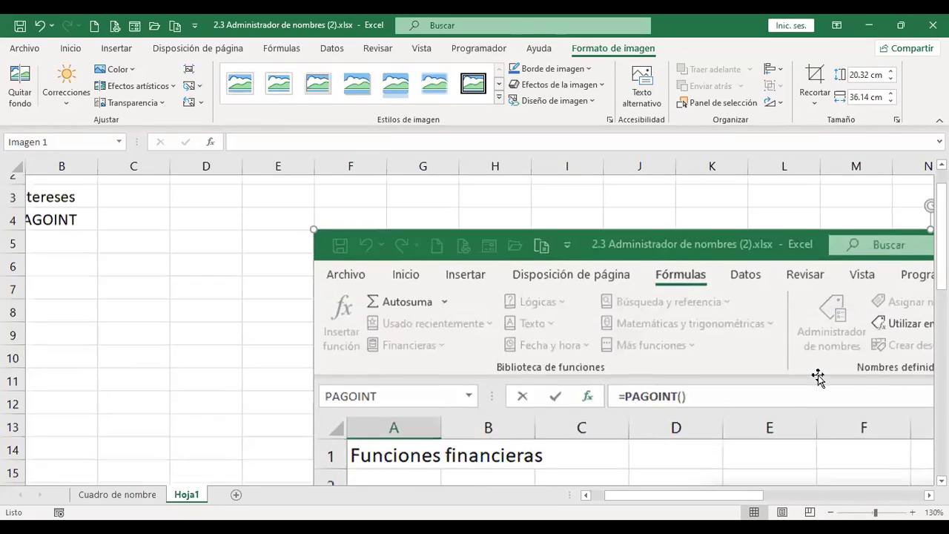
left_click(815, 78)
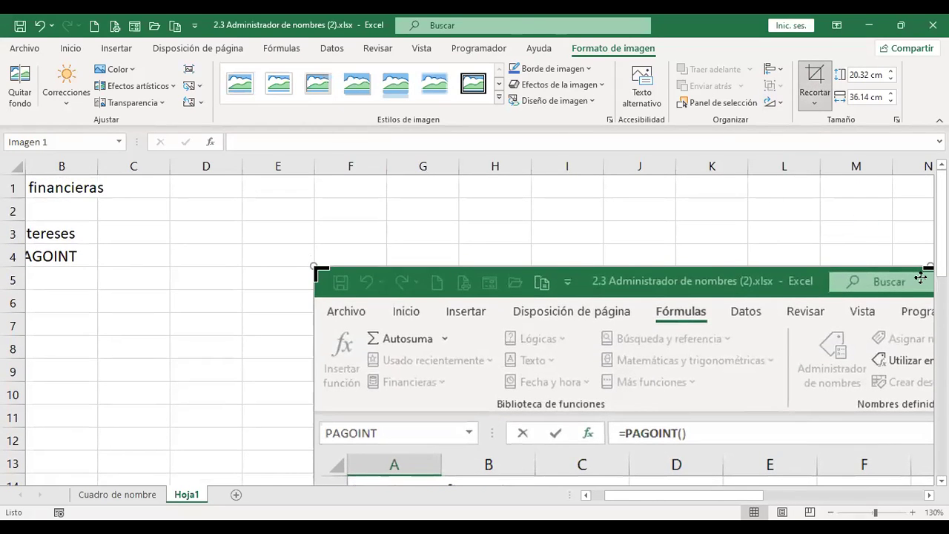
left_click_drag(925, 271, 889, 497)
scroll(888, 502, "down", 1)
scroll(888, 502, "down", 3)
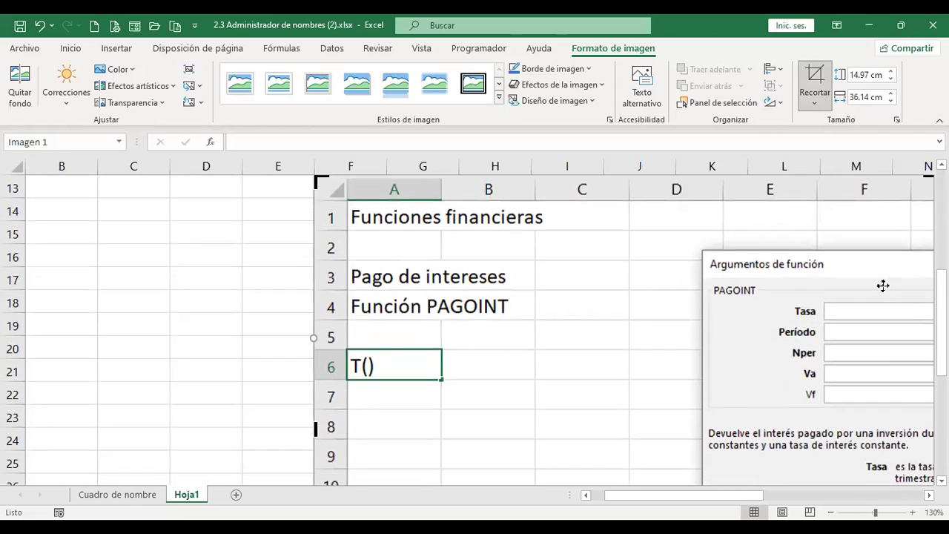
left_click_drag(316, 429, 686, 428)
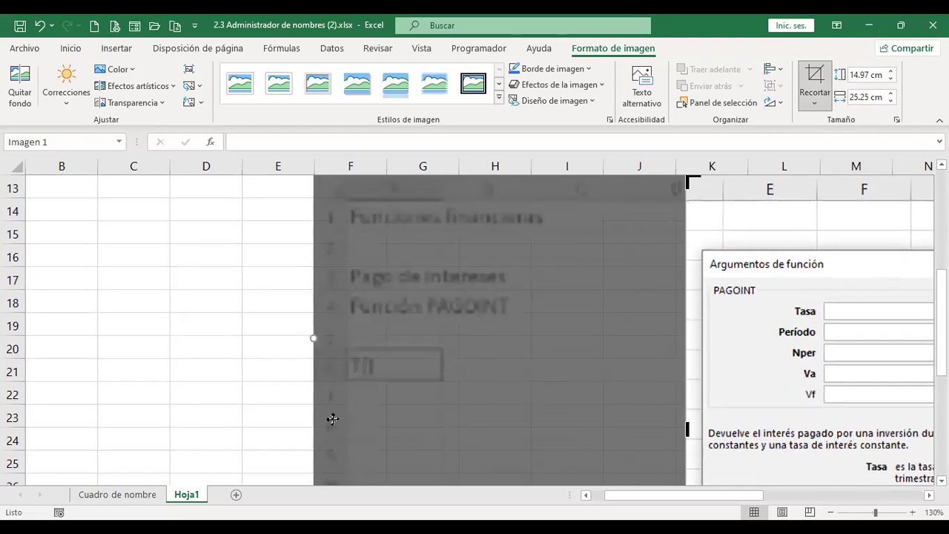
Step: Crop the screenshot's right side and bottom to about 16.67 cm wide and 8.37 cm high, keeping the dialog's argument fields, and finish cropping
left_click(811, 499)
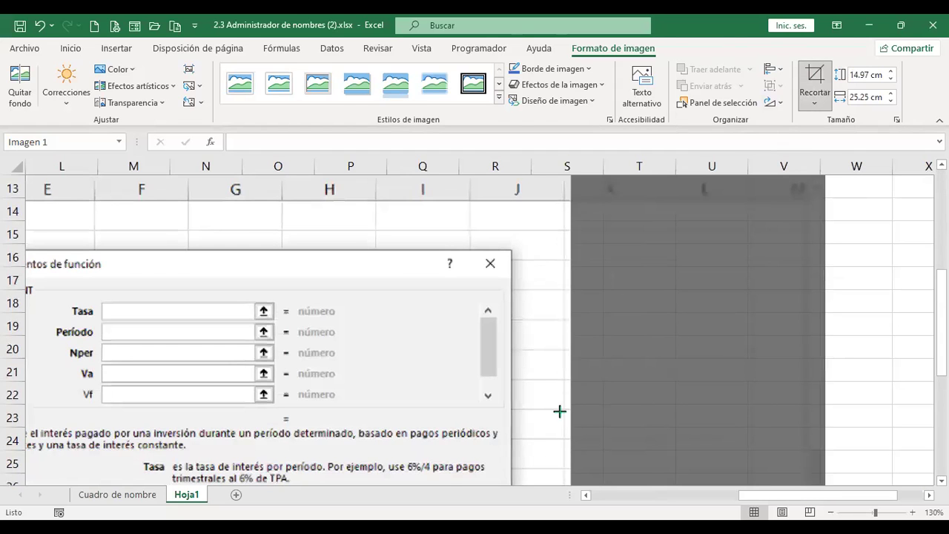
scroll(623, 375, "down", 5)
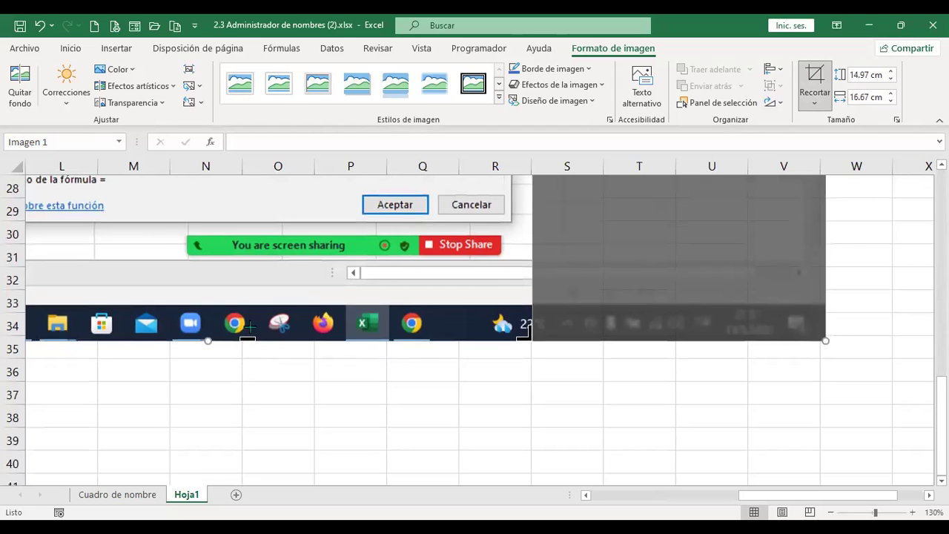
left_click_drag(249, 339, 255, 227)
scroll(267, 244, "up", 2)
left_click_drag(248, 364, 248, 250)
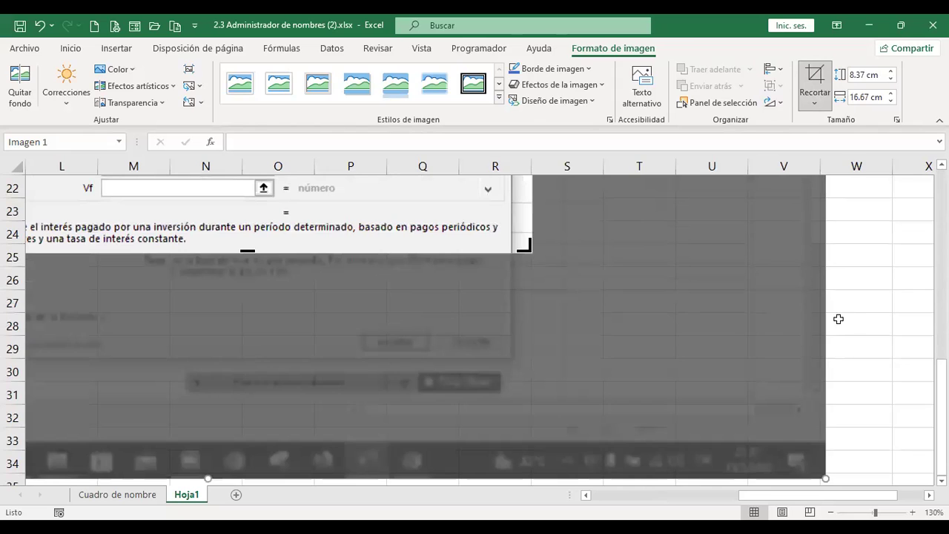
left_click(862, 317)
Step: Move the cropped picture to the top of the sheet, beside the headings and starting near column F
key("ctrl+Home")
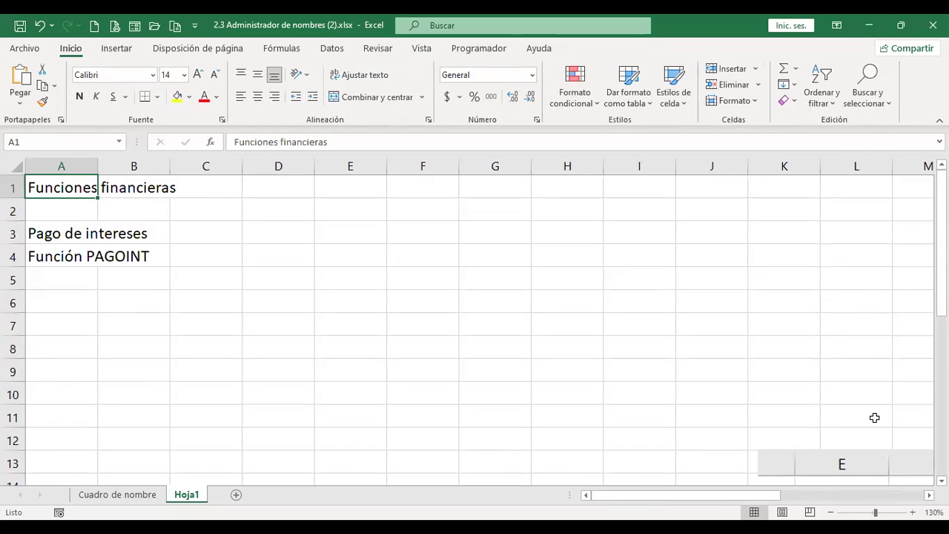
left_click(867, 463)
left_click_drag(867, 463, 482, 191)
Step: Enter the argument labels Tasa, Periodo, Nper, Va and Vf in cells A6 to A10
left_click(65, 272)
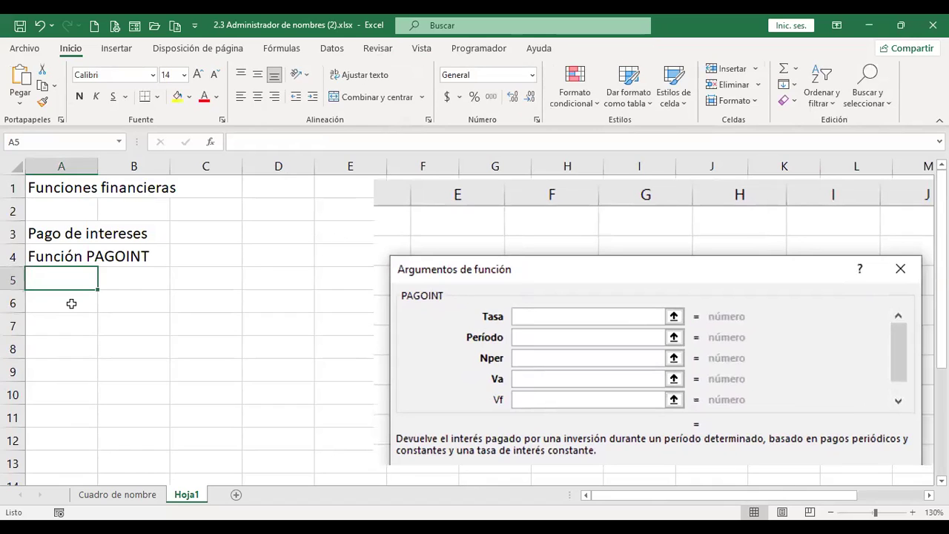
left_click(75, 300)
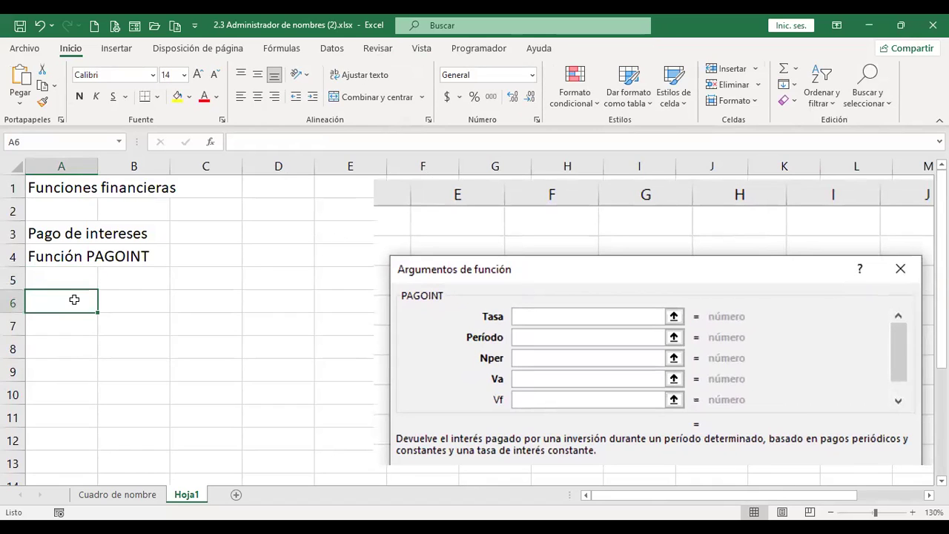
type("Tasa")
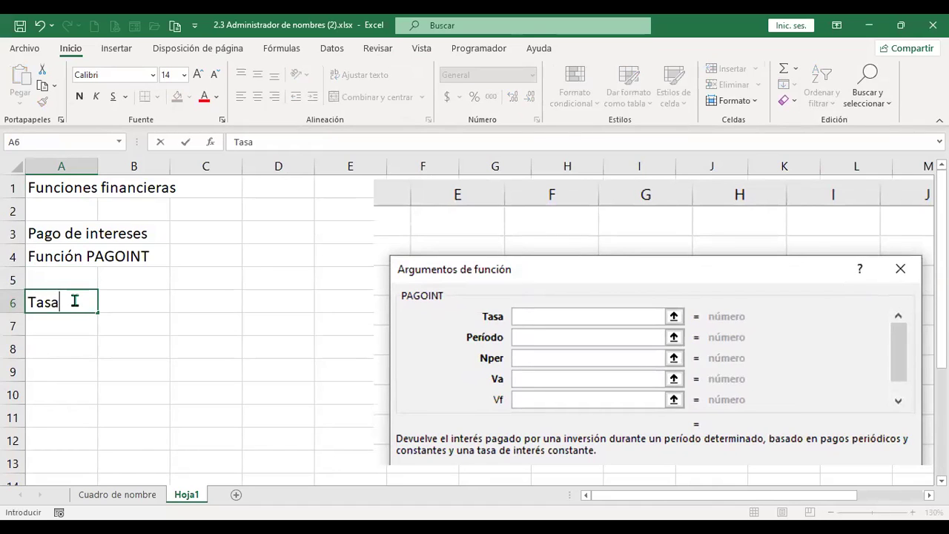
key("Return")
type("Periodo")
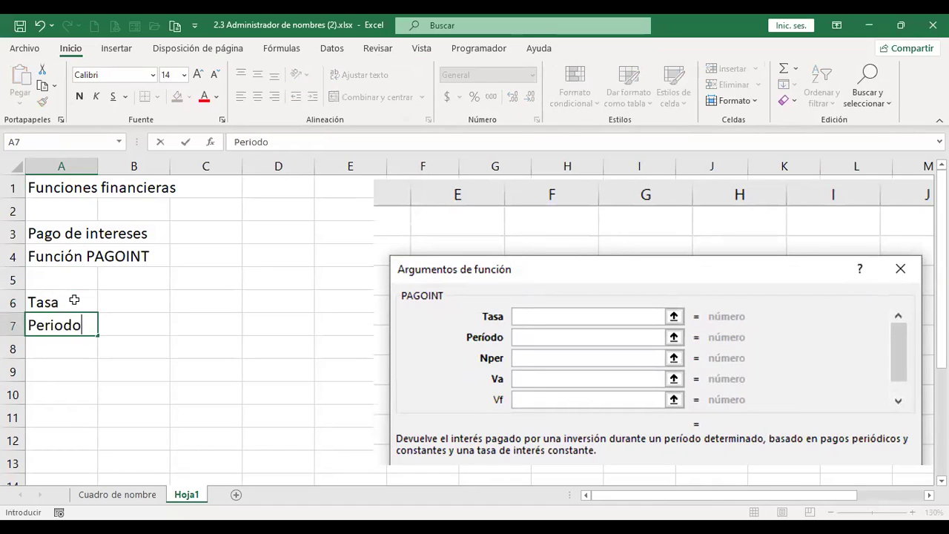
key("Return")
type("Nper")
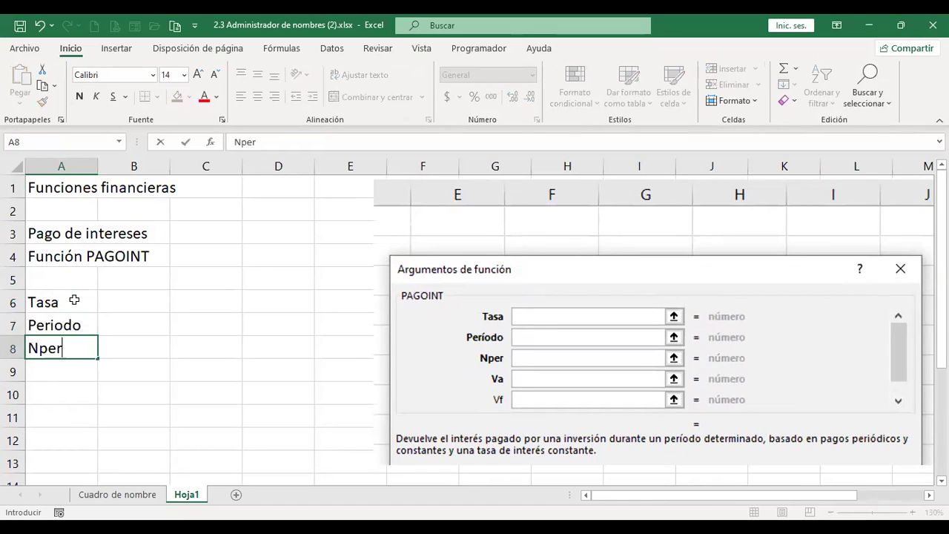
key("Return")
type("Va")
key("Return")
type("Va")
key("BackSpace")
type("f")
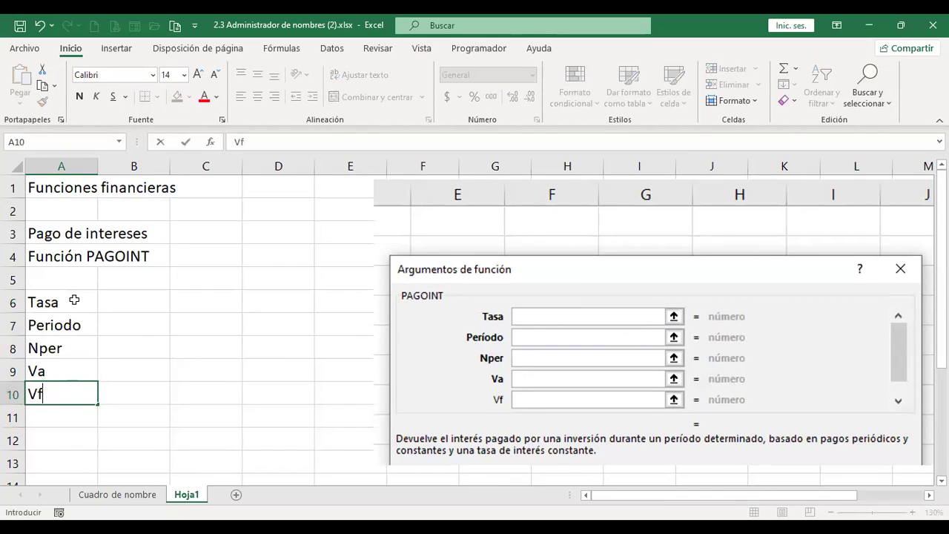
key("Return")
Step: Enter 12% as the Tasa in B6 and 12 as the Periodo in B7
key("Right")
key("Up")
key("Up")
key("Up")
key("Up")
key("Up")
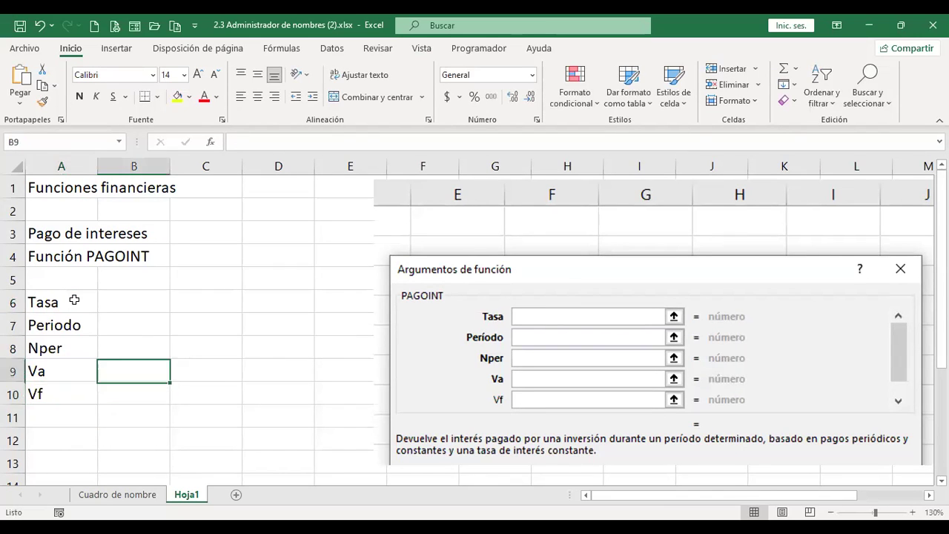
type("12%")
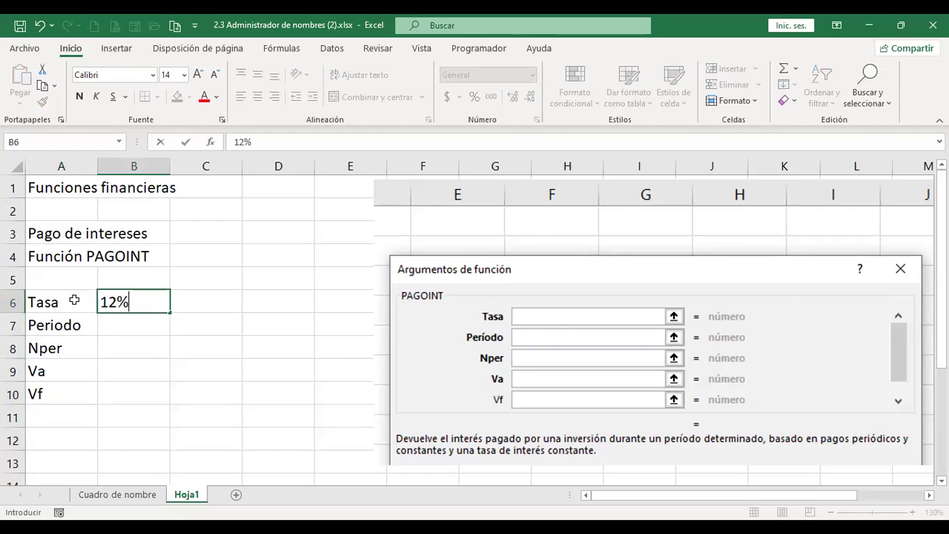
key("Return")
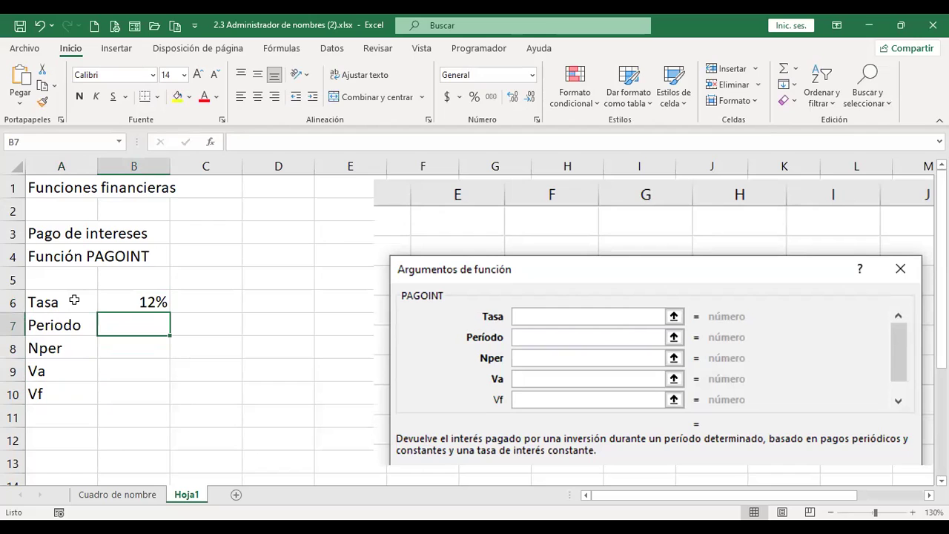
type("12")
key("Return")
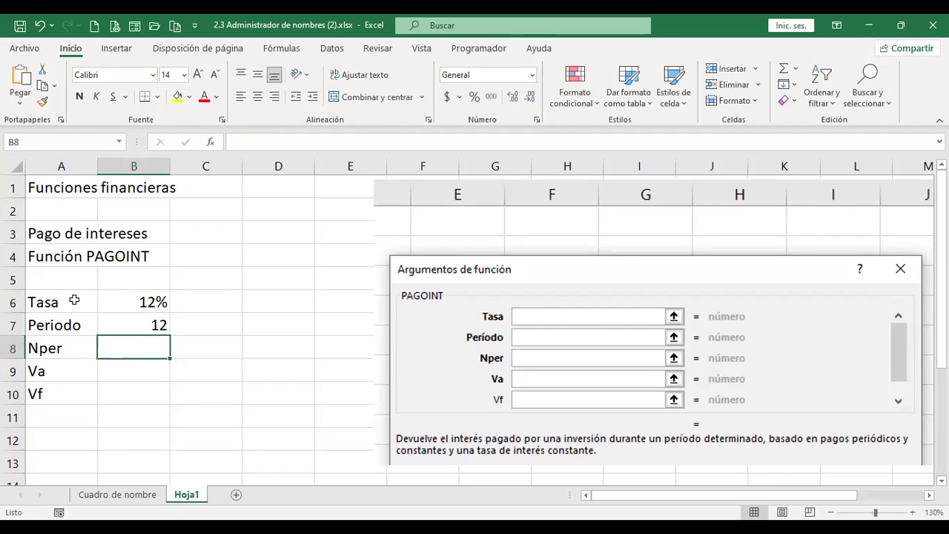
key("Up")
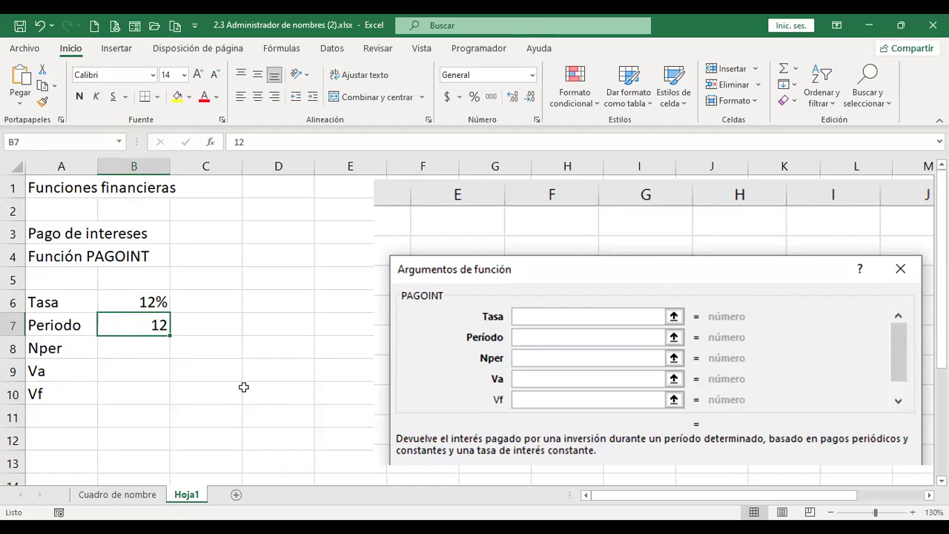
left_click(229, 250)
type("+ ")
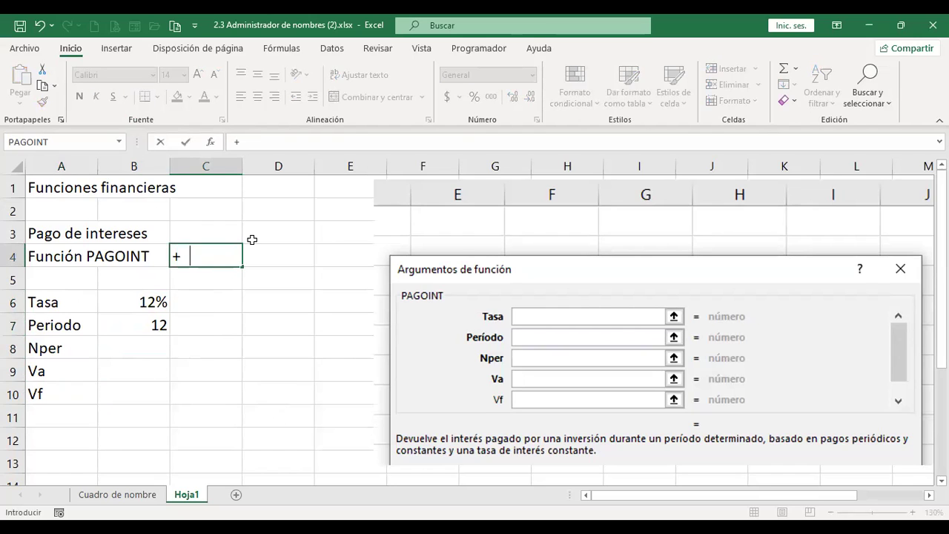
type("pago")
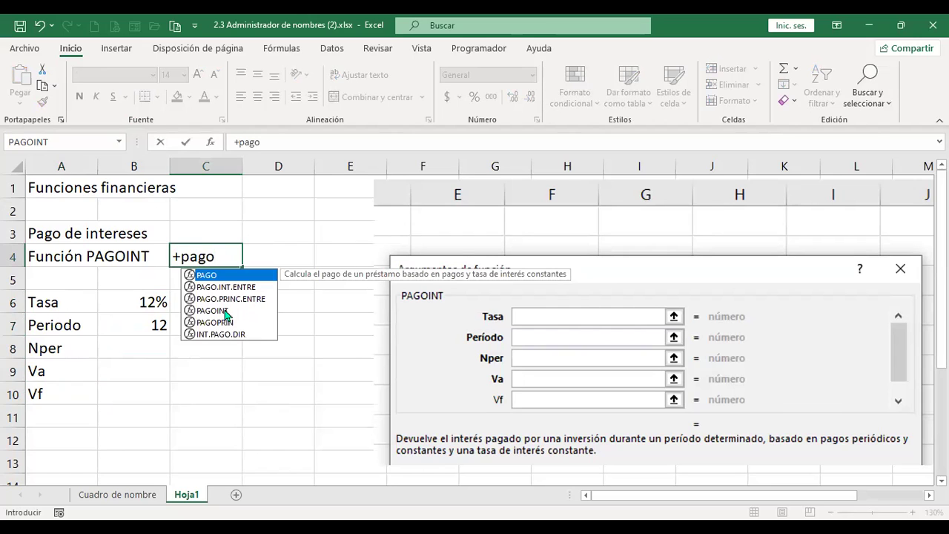
double_click(224, 310)
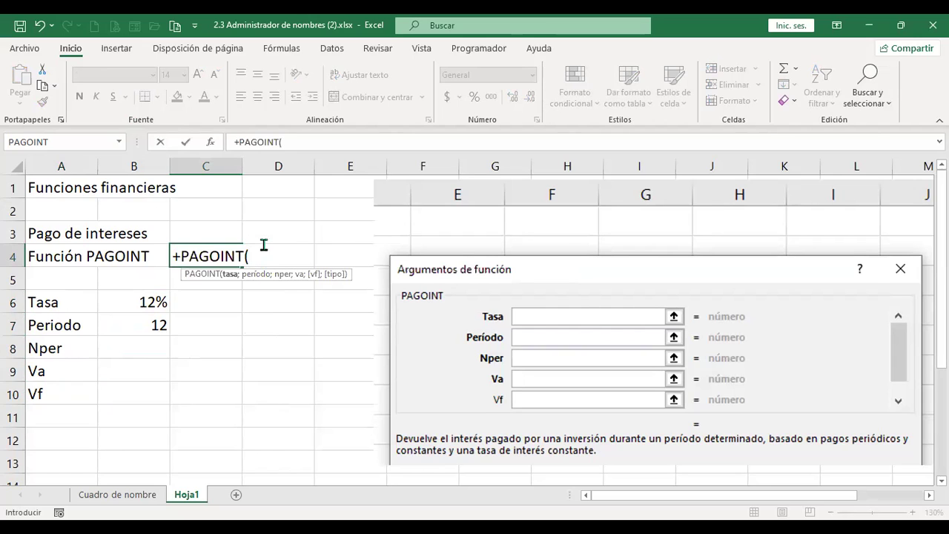
key("Escape")
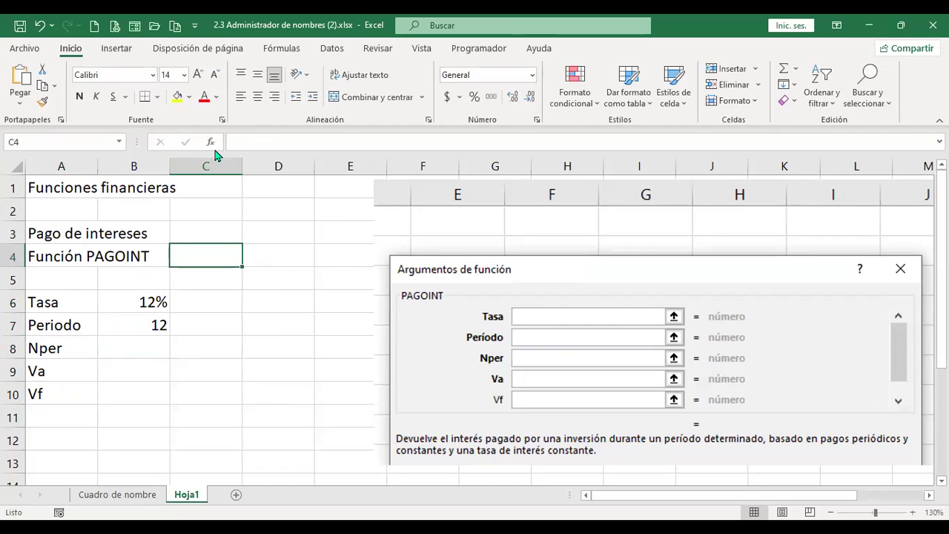
Step: Search for the PAGOINT function from C4, read the description of its Período argument, and cancel the insertion
left_click(212, 143)
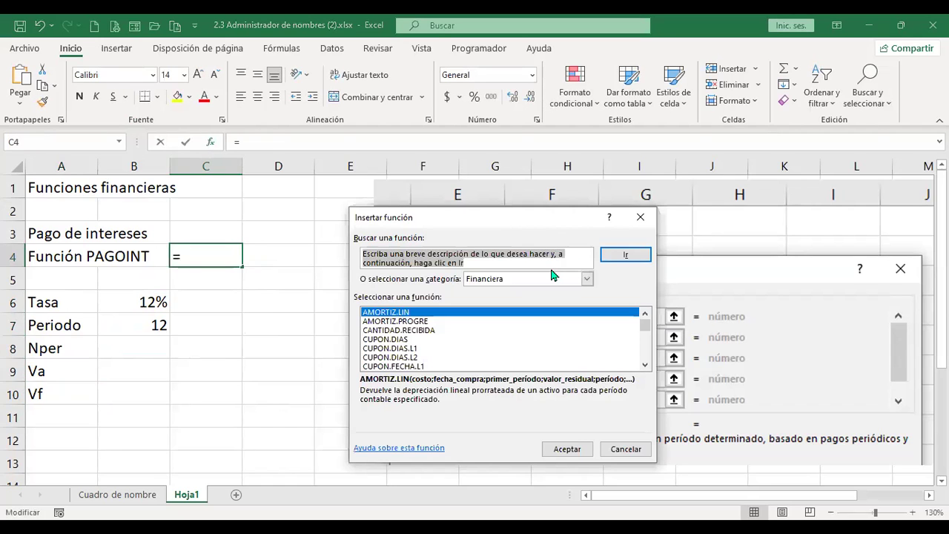
type("pagoint")
key("Return")
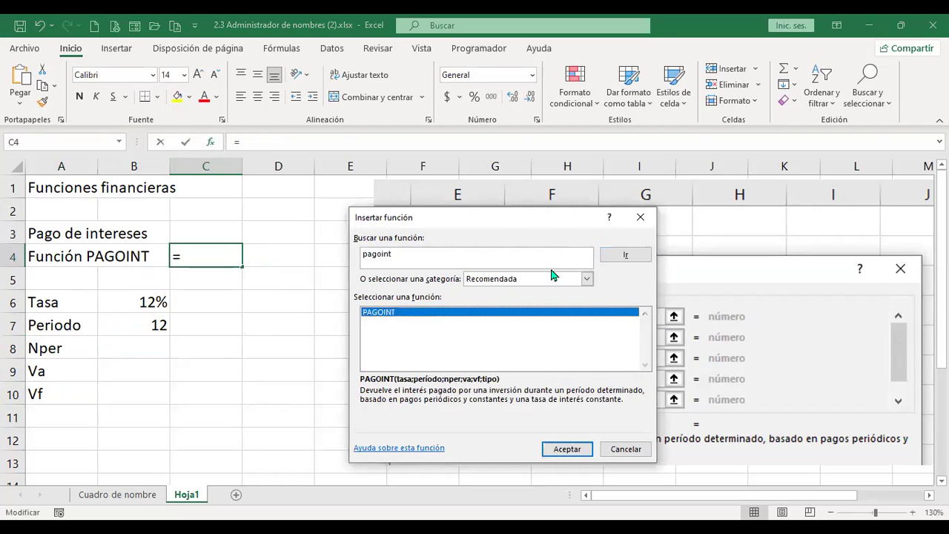
double_click(385, 313)
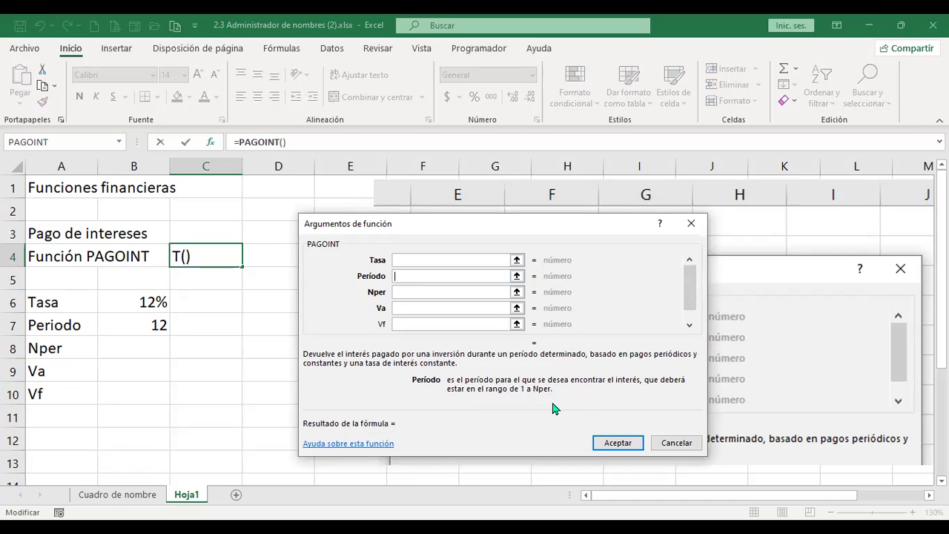
key("Tab")
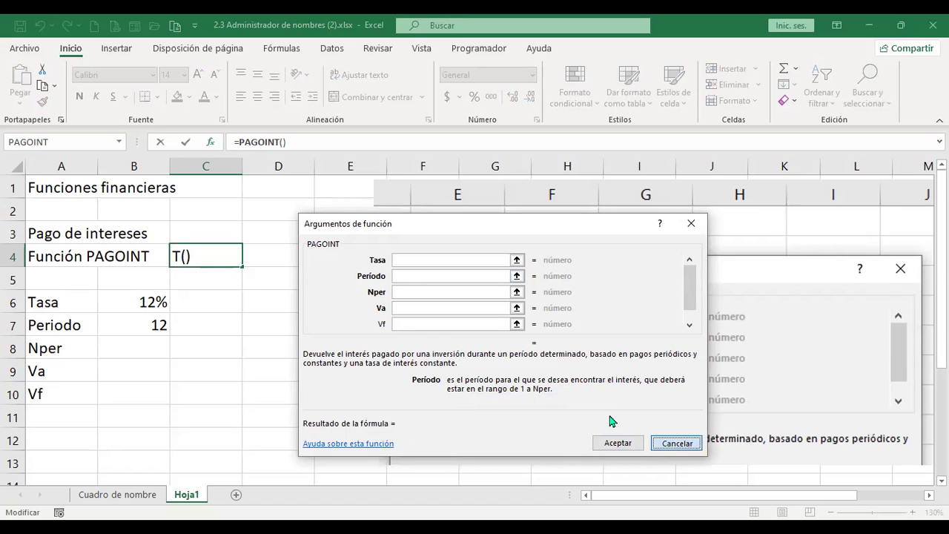
key("Return")
Step: Change the Periodo in B7 to 1 and enter 12 for Nper, 2000 for Va and 0 for Vf in B8 to B10
left_click(131, 328)
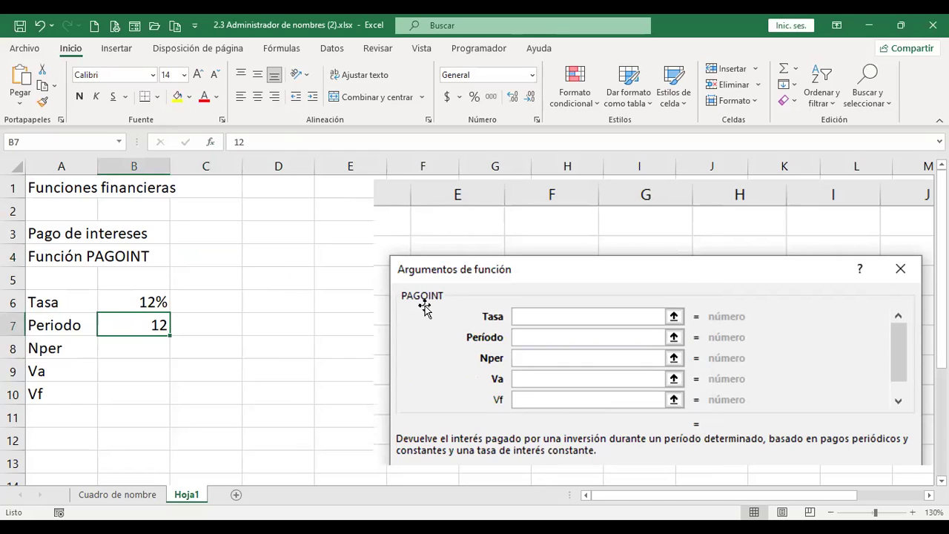
key("F2")
key("BackSpace")
key("Return")
type("12")
key("Return")
type("2000")
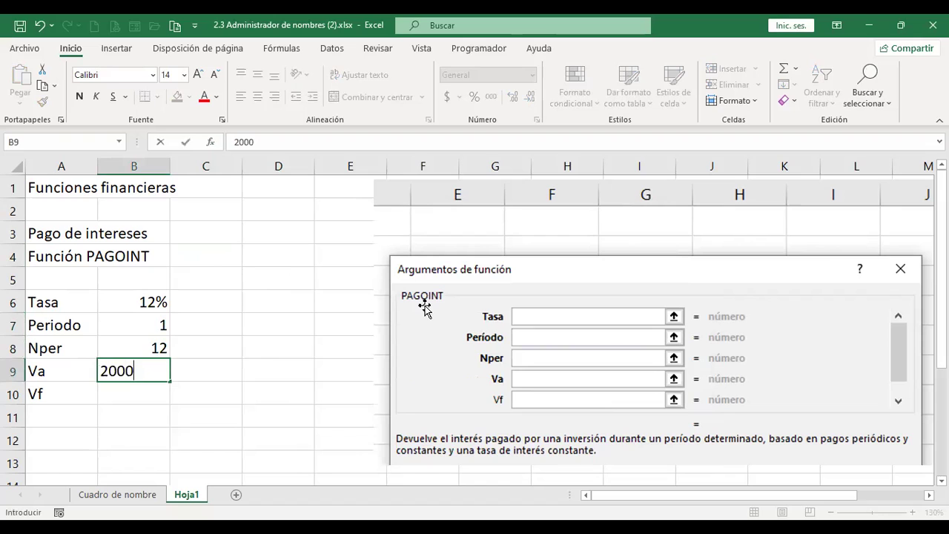
key("Return")
type("0")
key("Tab")
Step: Start a PAGOINT formula in C4 with B6 as the rate argument
key("Up")
key("Up")
key("Up")
key("Up")
key("Up")
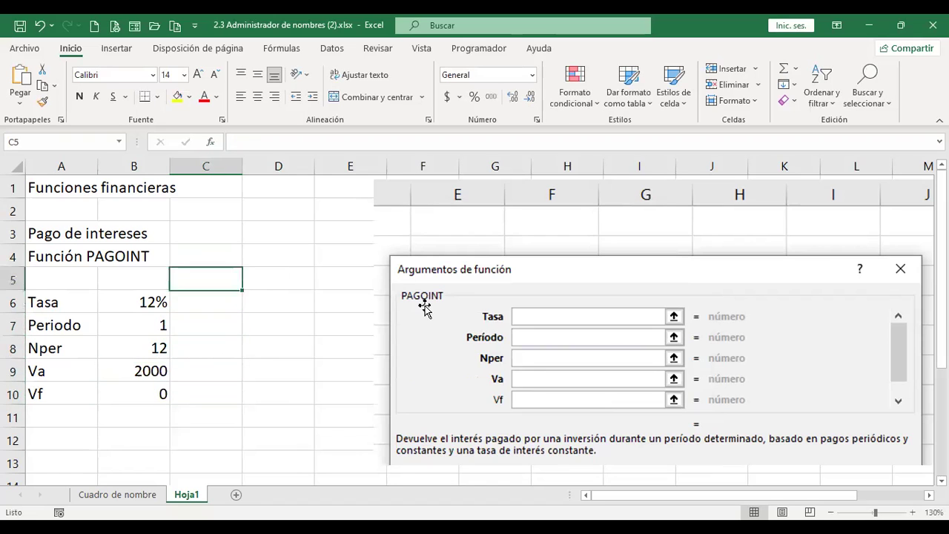
key("Up")
type("+")
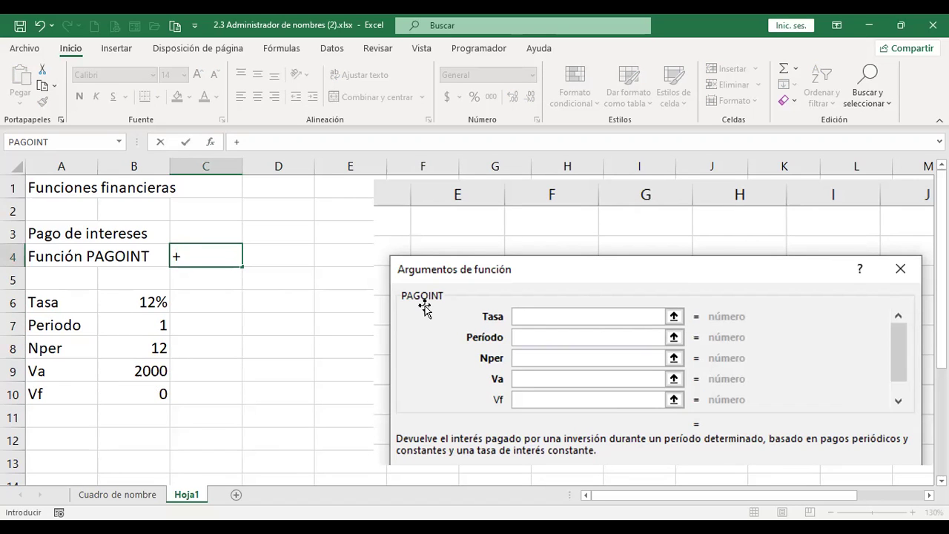
key("BackSpace")
type("pago")
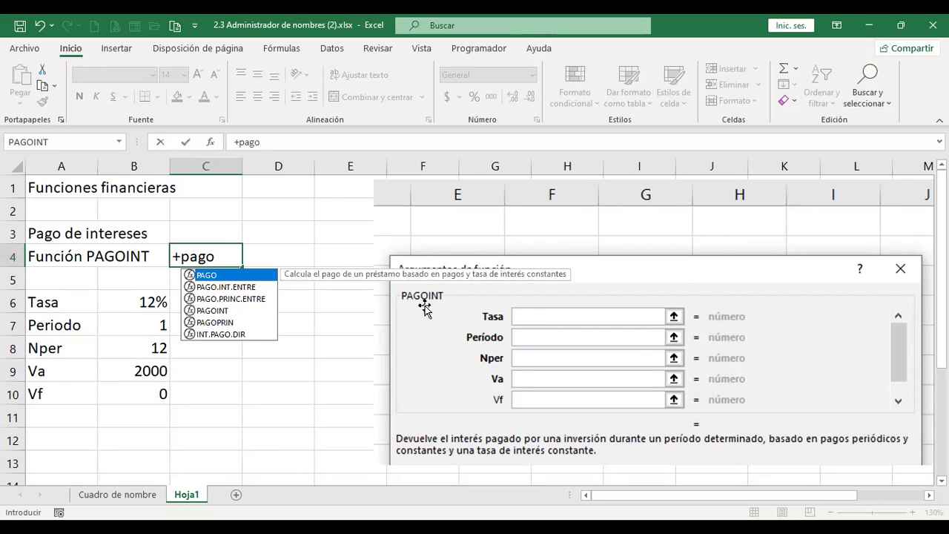
double_click(230, 311)
left_click(223, 302)
left_click(138, 302)
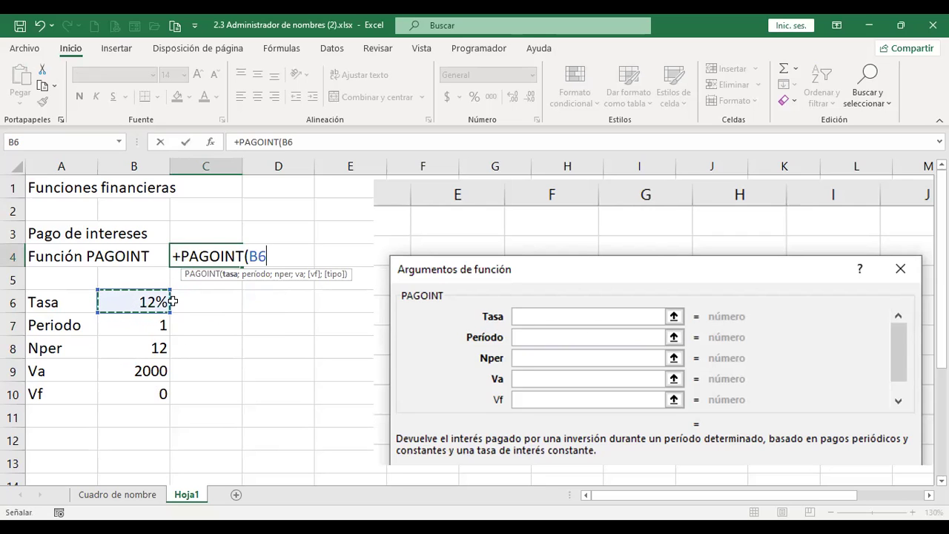
Step: Complete the PAGOINT formula in C4 with B7 as the period, B8 as nper and B9 as va
type(";B7")
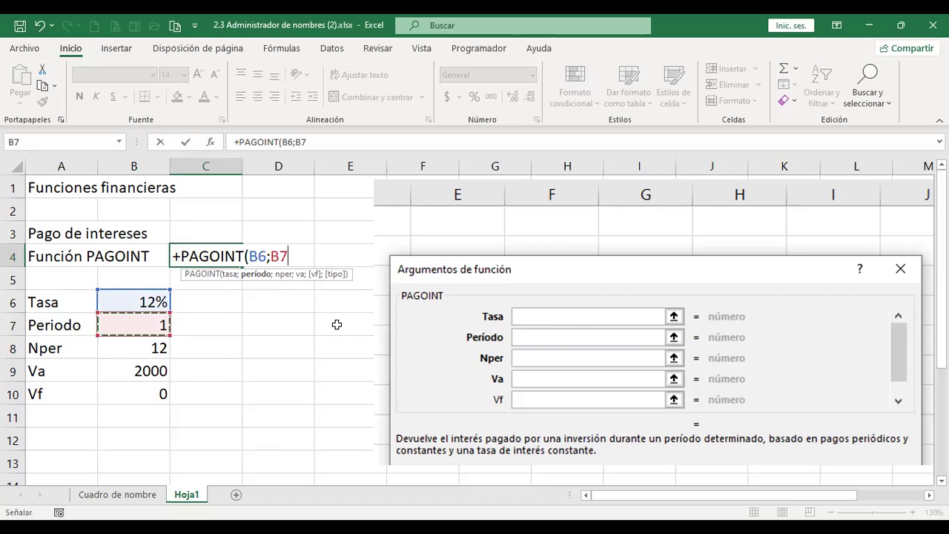
type(";")
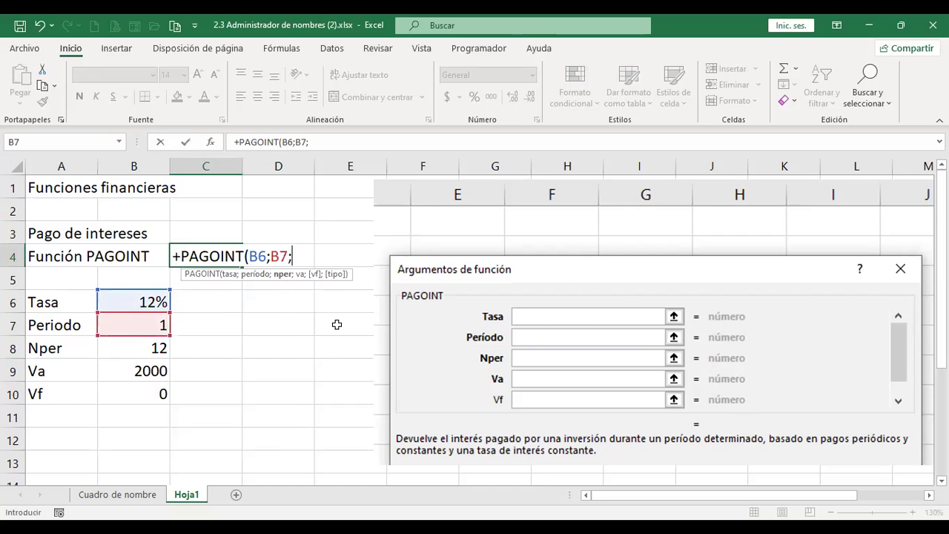
left_click(153, 347)
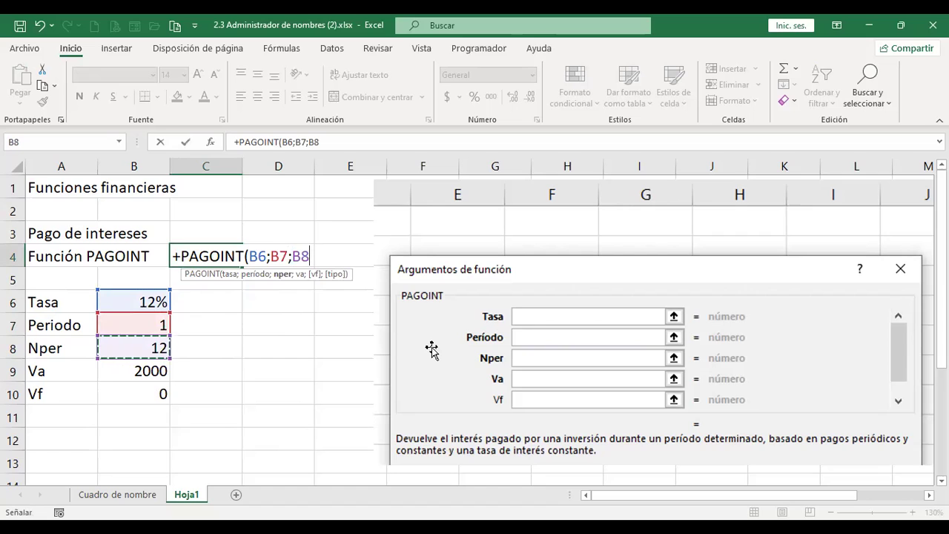
type(";")
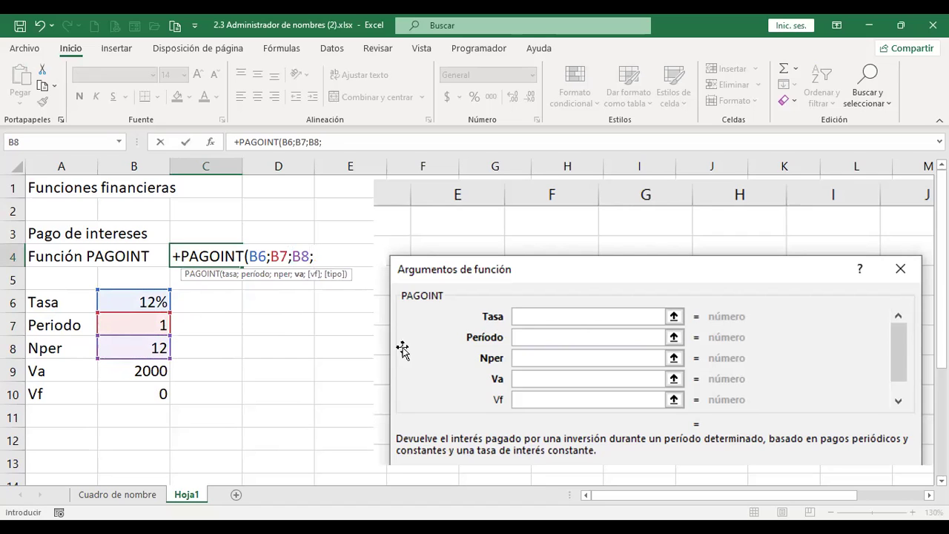
left_click(123, 366)
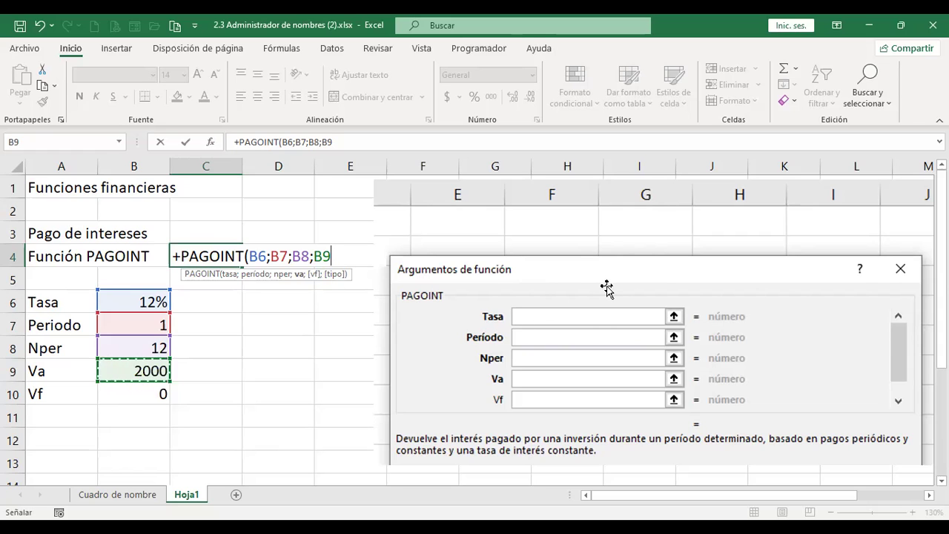
key("Return")
key("Up")
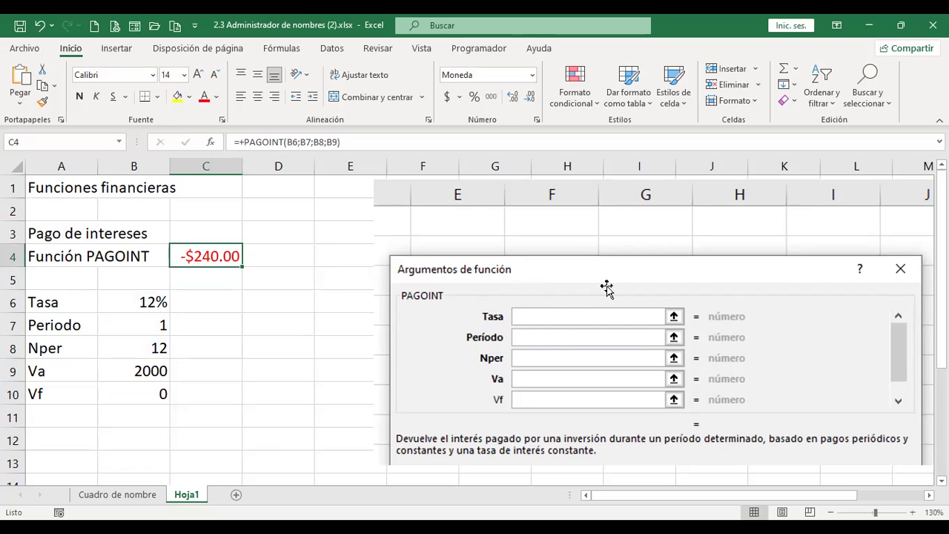
Step: Set the Periodo in B7 to 2 and then to 3 to recalculate the interest for those periods
key("Left")
key("Down")
key("Down")
key("Down")
key("Down")
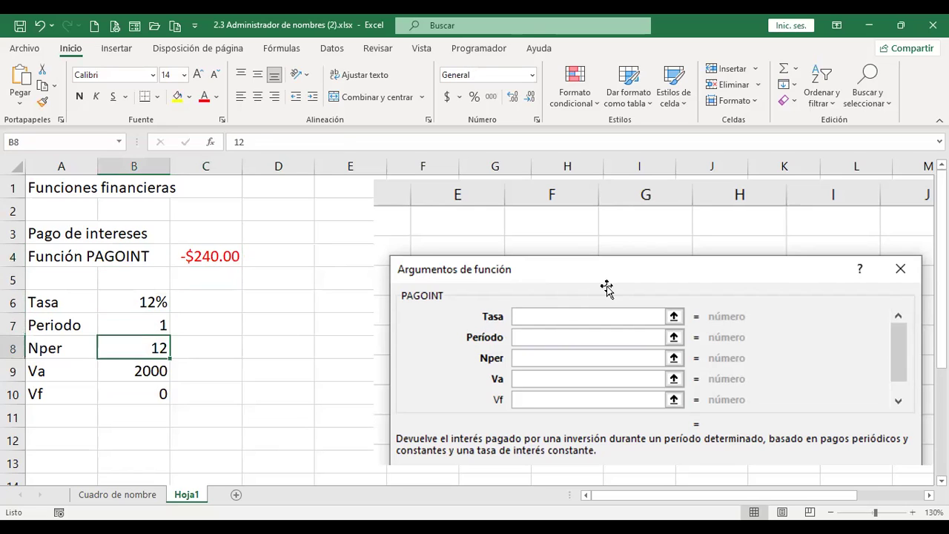
key("Up")
type("2")
key("Right")
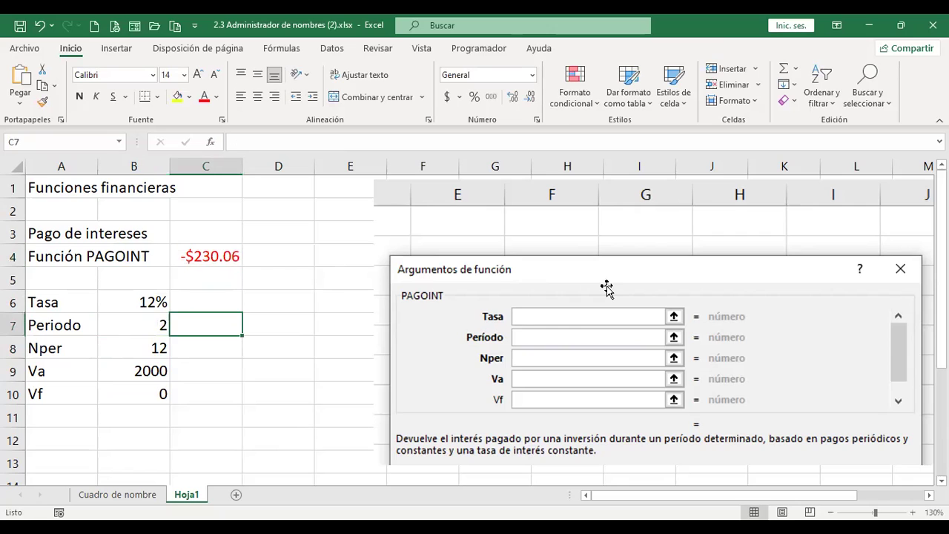
key("Left")
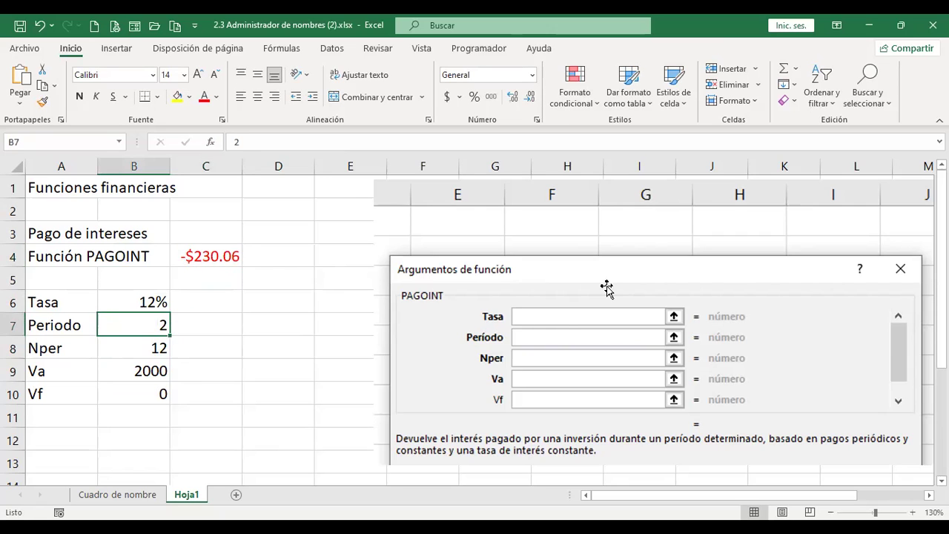
type("3")
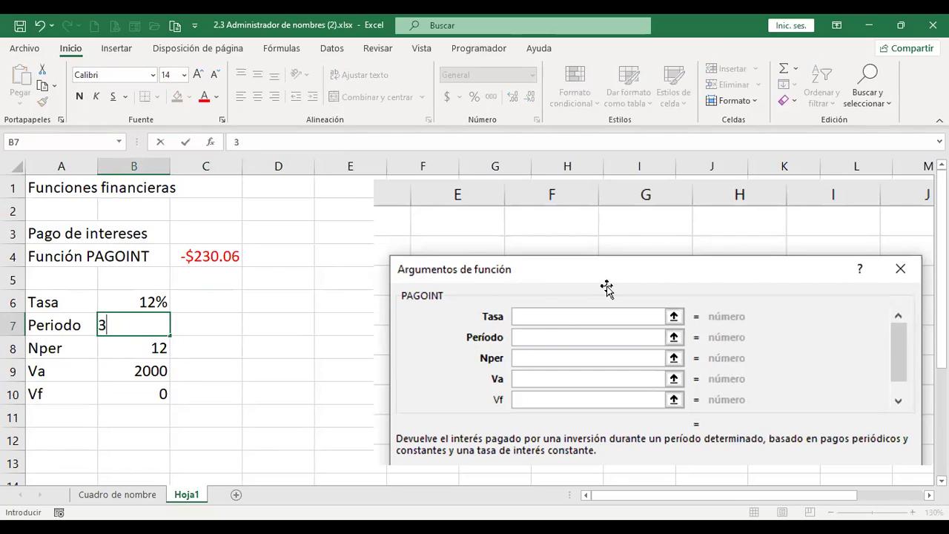
key("Right")
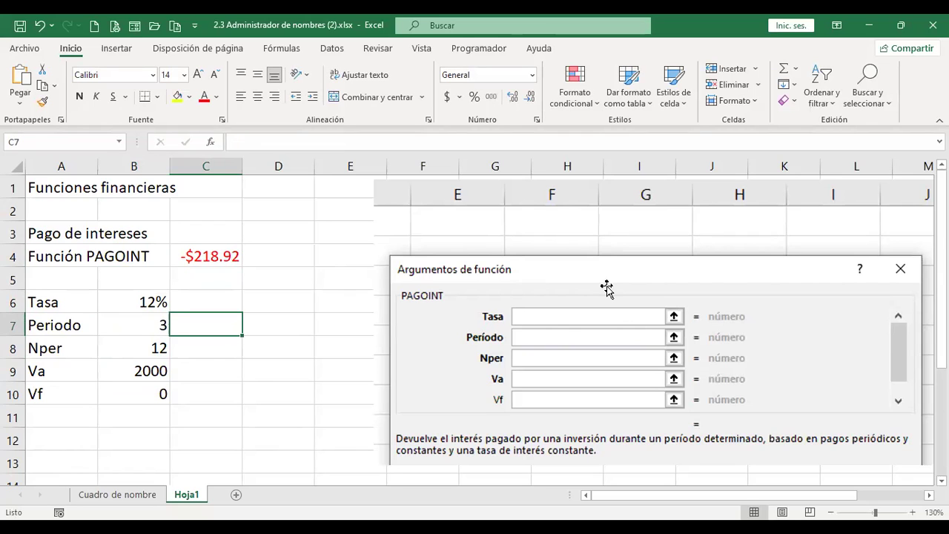
Step: Change the Periodo in B7 to 4 and then to 5 to recalculate the PAGOINT interest
key("Left")
type("4")
key("Right")
key("Left")
type("4")
key("BackSpace")
type("5")
key("Right")
key("Left")
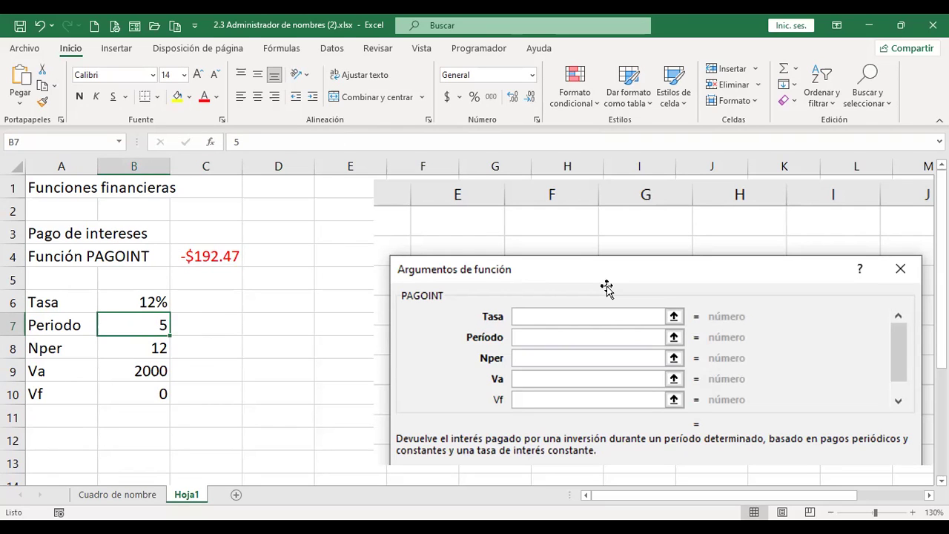
Step: Try 6 as the Periodo in B7, then set it to 12 for the final period's interest
type("6")
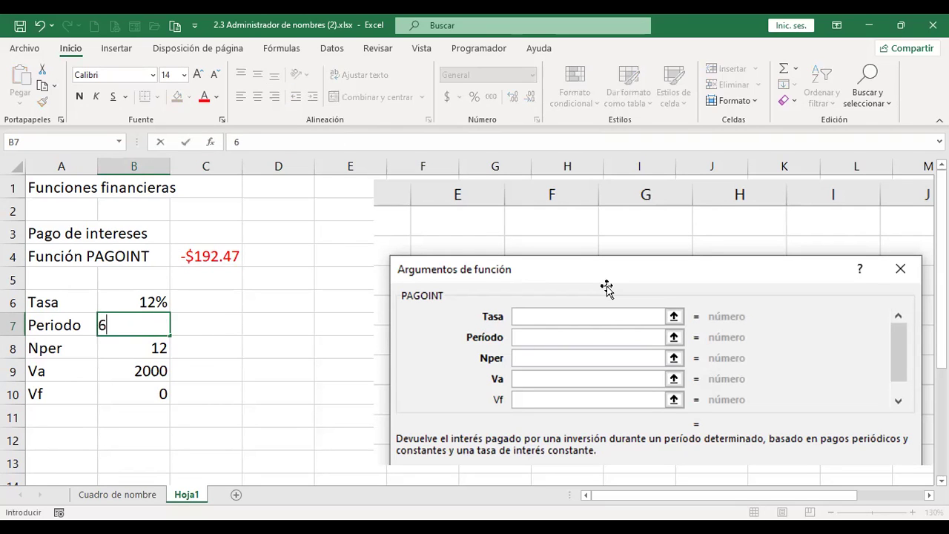
key("Right")
key("Left")
type("12")
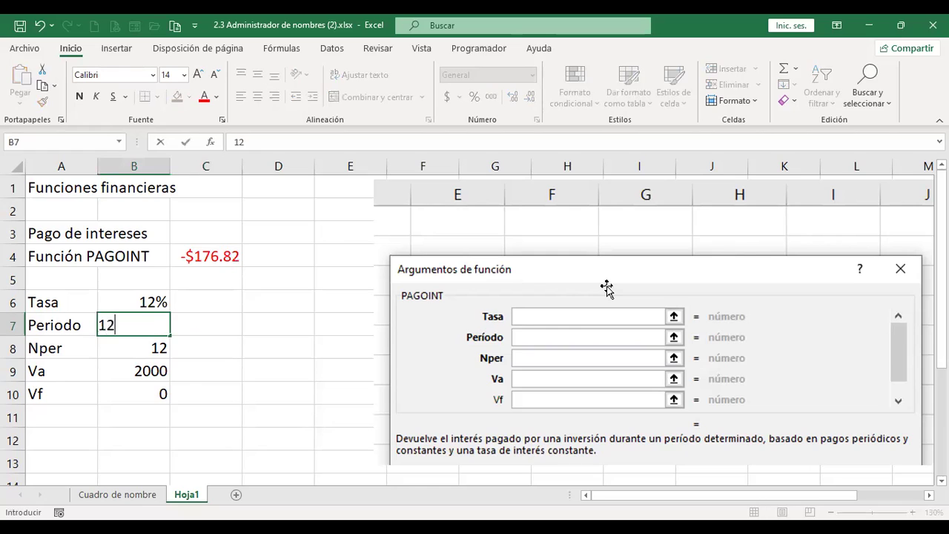
key("Right")
key("Left")
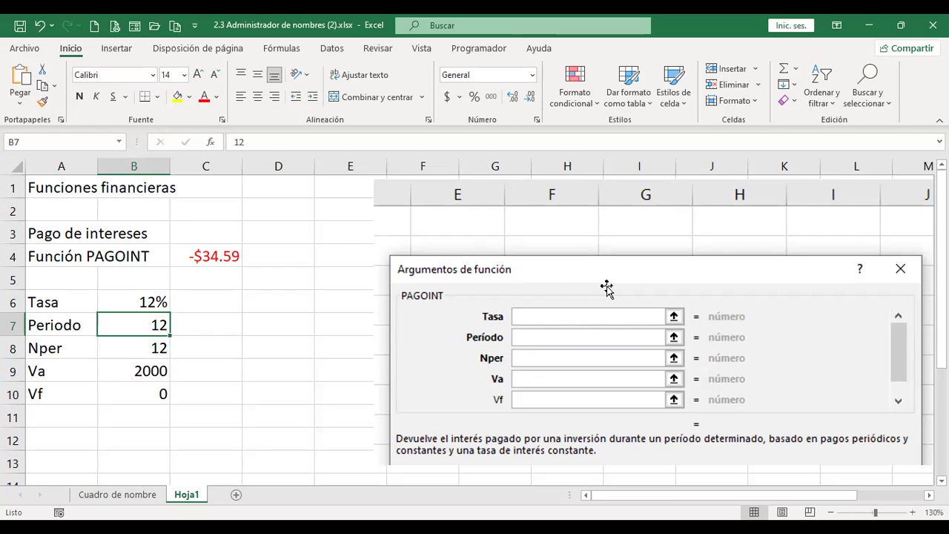
Step: Browse the list of financial functions down to its end and close it without inserting any
left_click(252, 338)
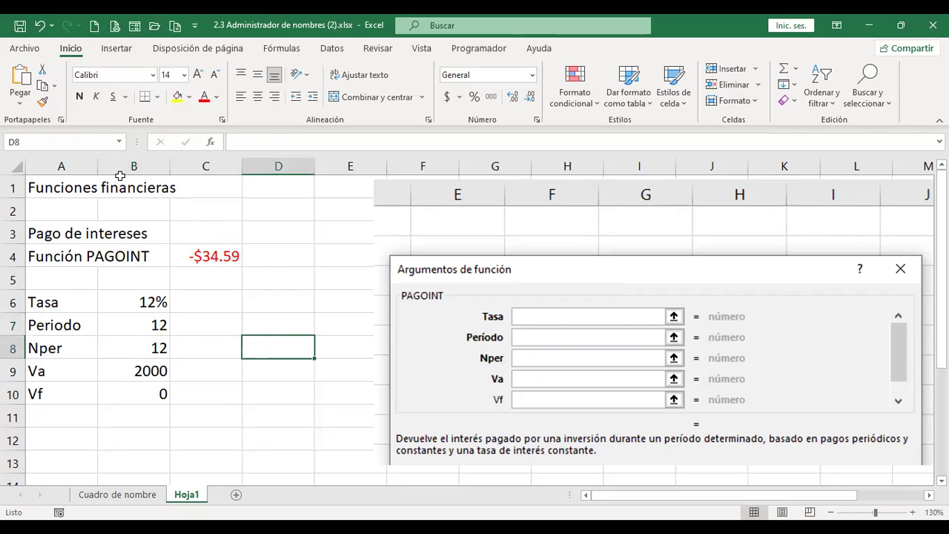
left_click(274, 46)
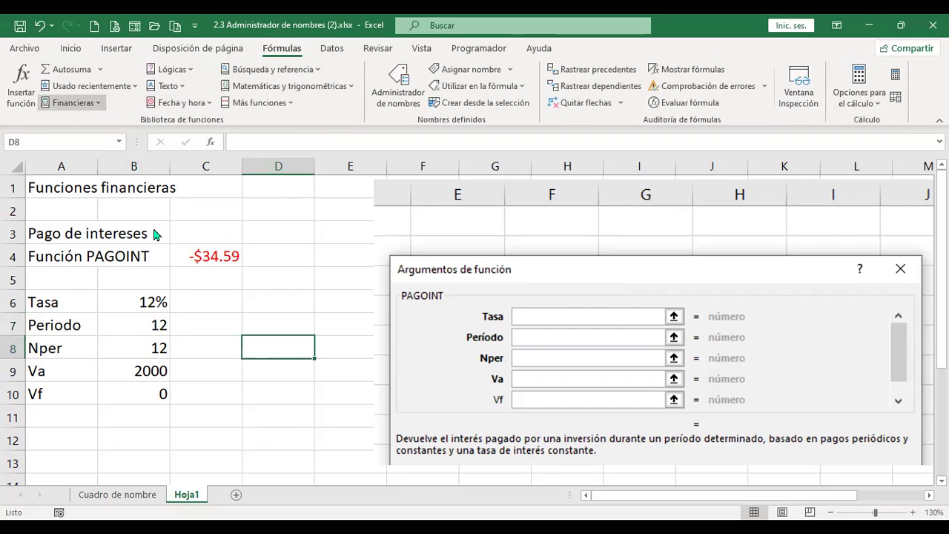
left_click(72, 102)
left_click_drag(184, 192, 182, 405)
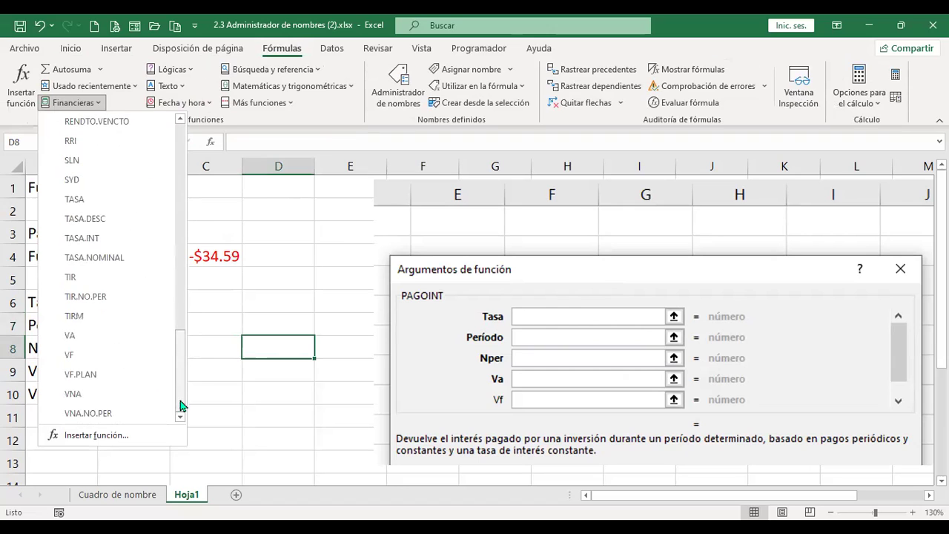
left_click(212, 372)
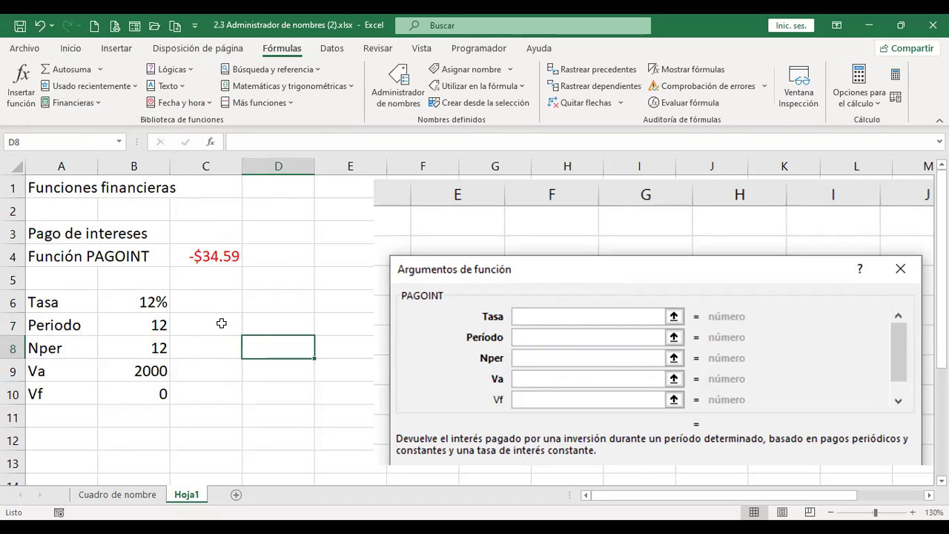
left_click(259, 294)
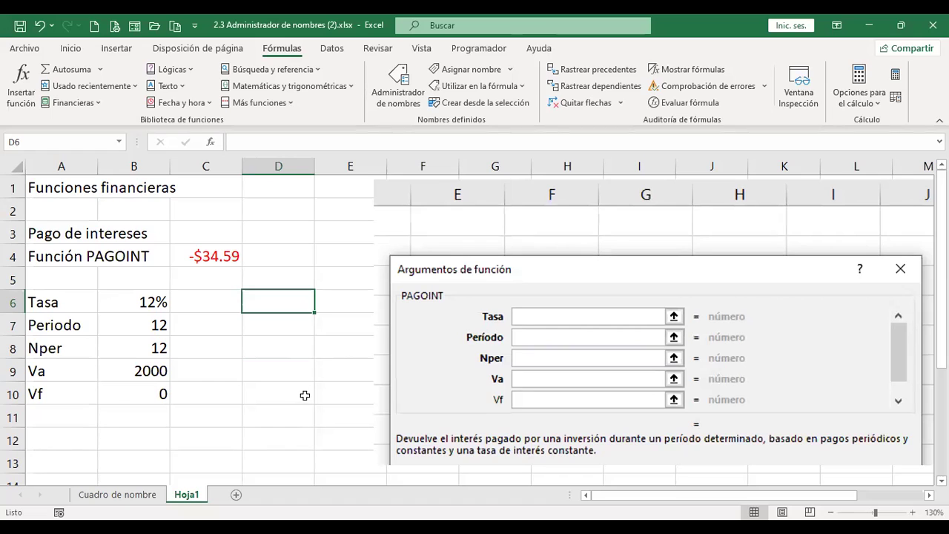
left_click(191, 71)
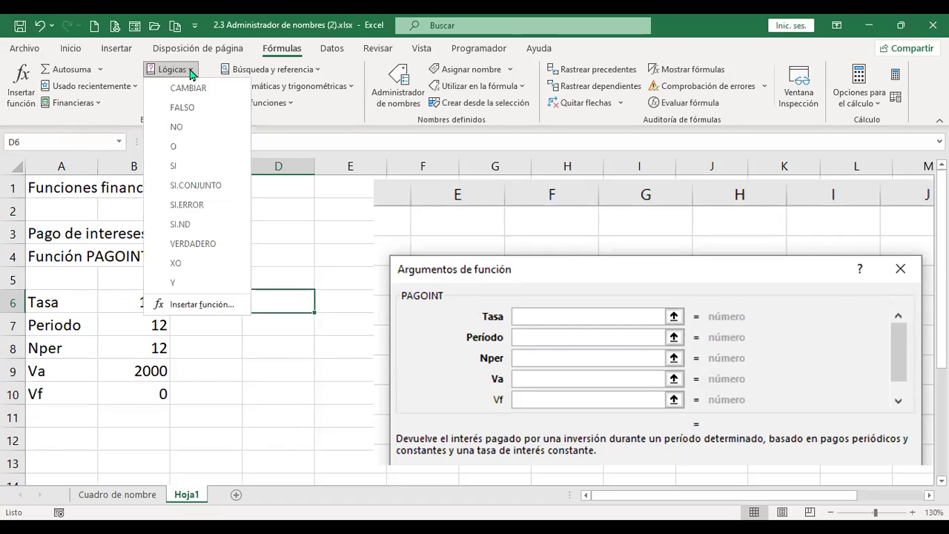
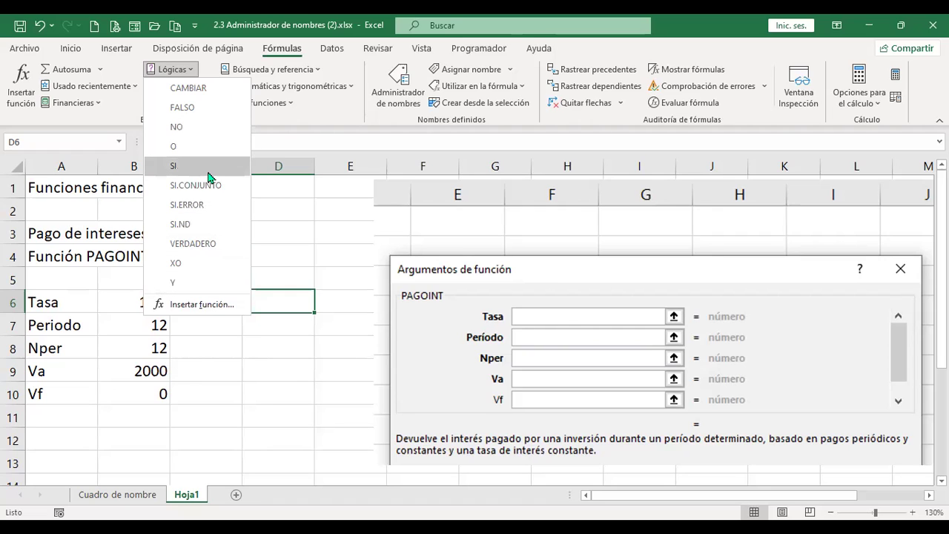
left_click(265, 24)
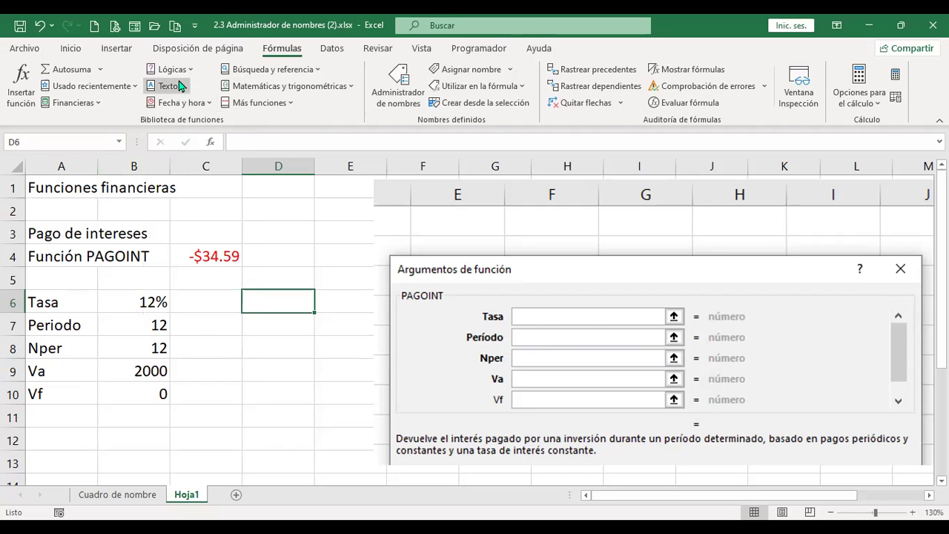
left_click(180, 86)
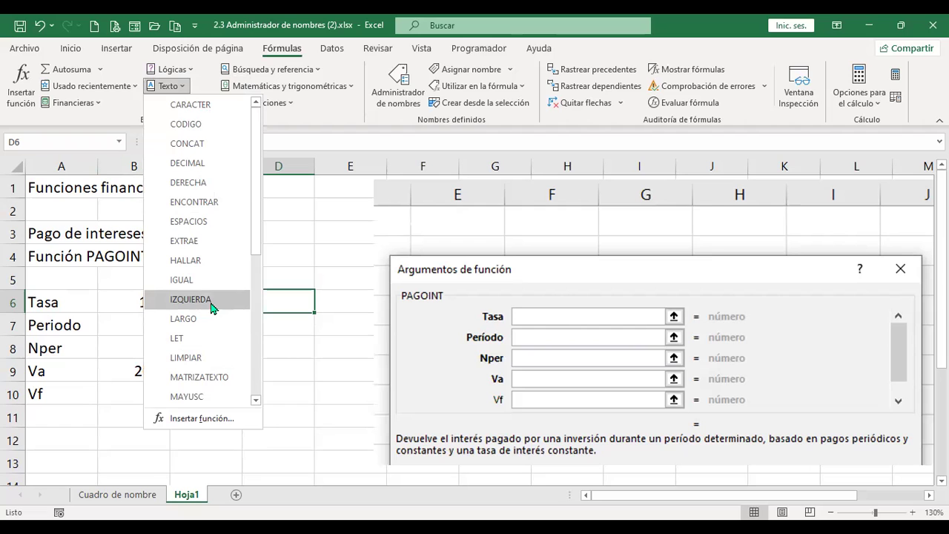
Step: Add a new worksheet after Hoja1 and set the font size of all its cells to 16
left_click(236, 495)
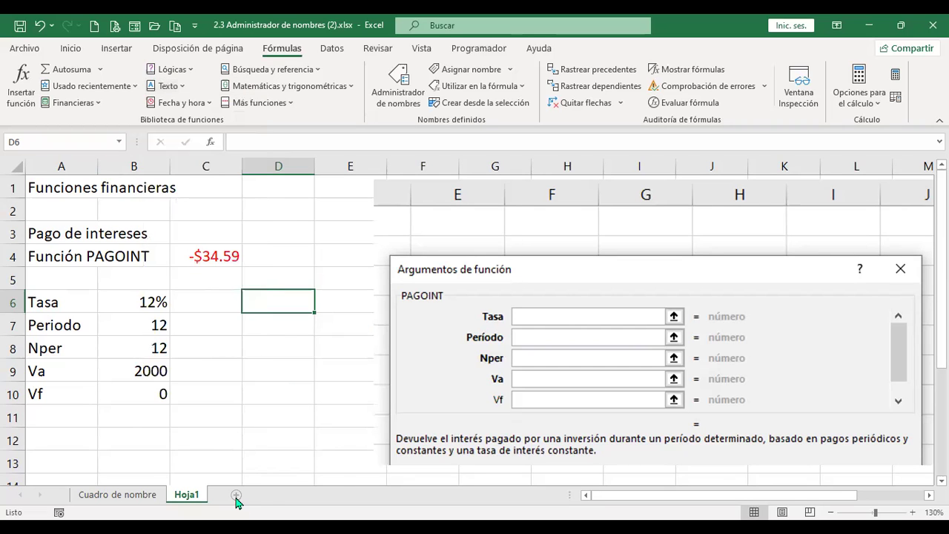
left_click(236, 495)
left_click(10, 163)
scroll(205, 346, "up", 9)
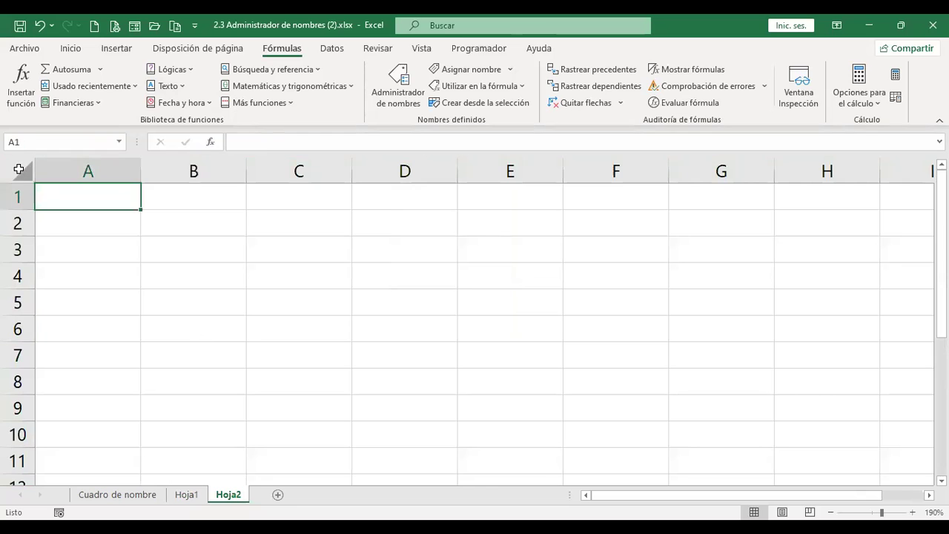
left_click(21, 171)
left_click(70, 49)
left_click(198, 75)
left_click(198, 74)
left_click(198, 75)
Step: Enter the headings "Funciones de texto" in cell A1 and "Función IZQUIERDA" in cell A2
left_click(111, 197)
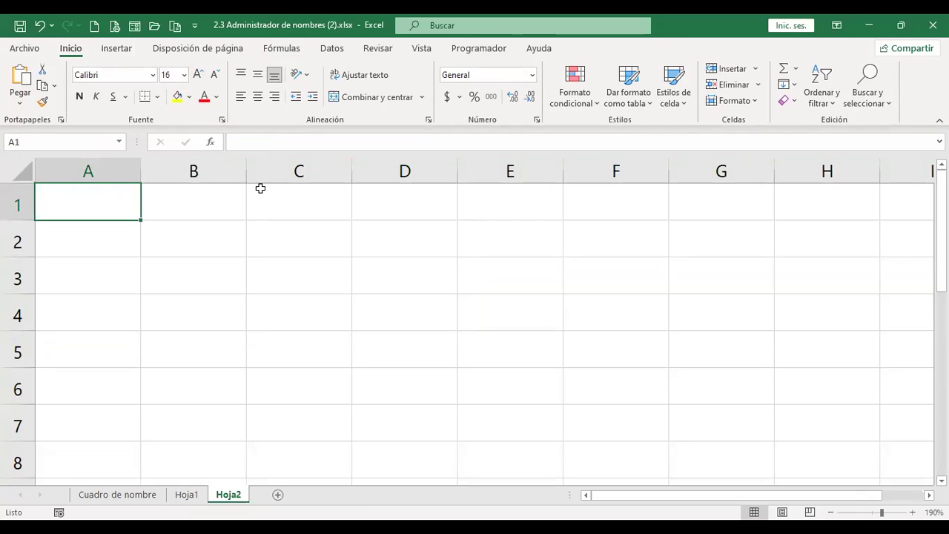
type("Funciones")
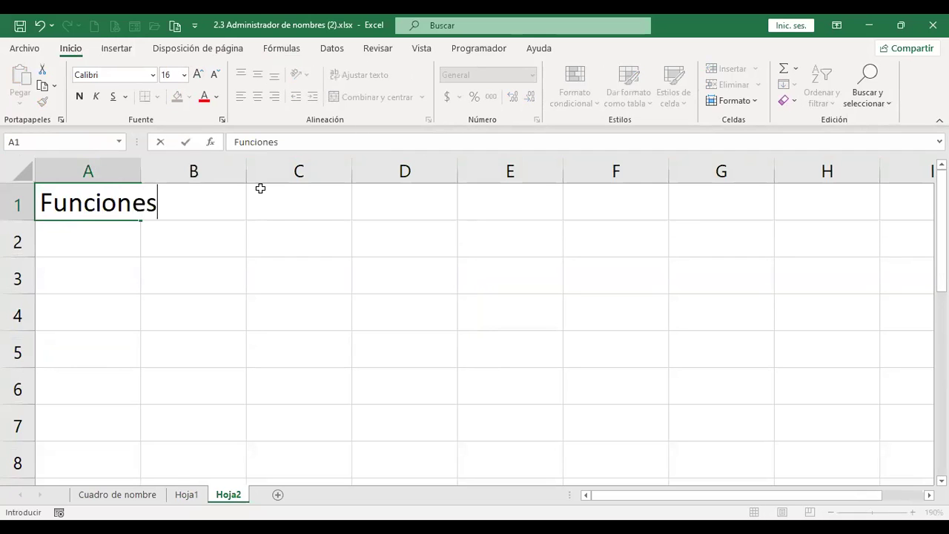
type(" de texto")
key("Return")
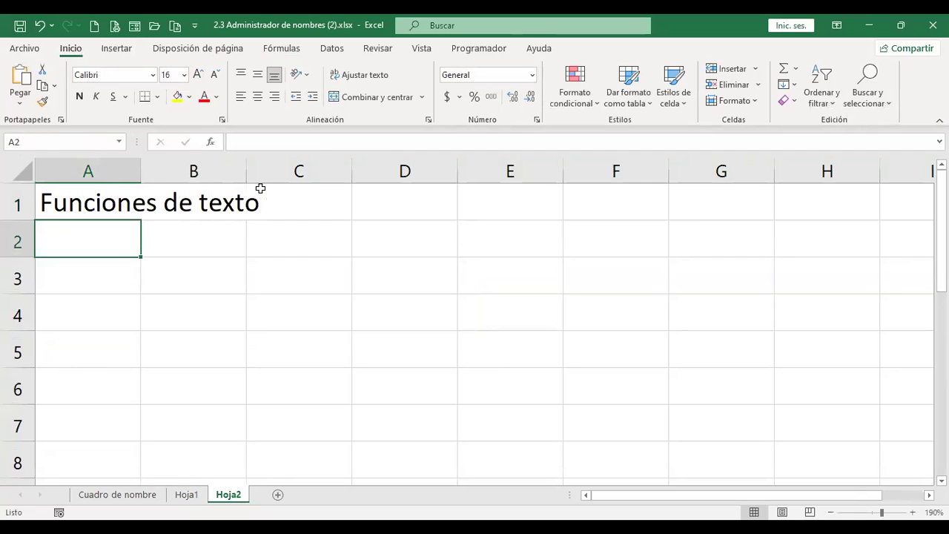
type("Funci")
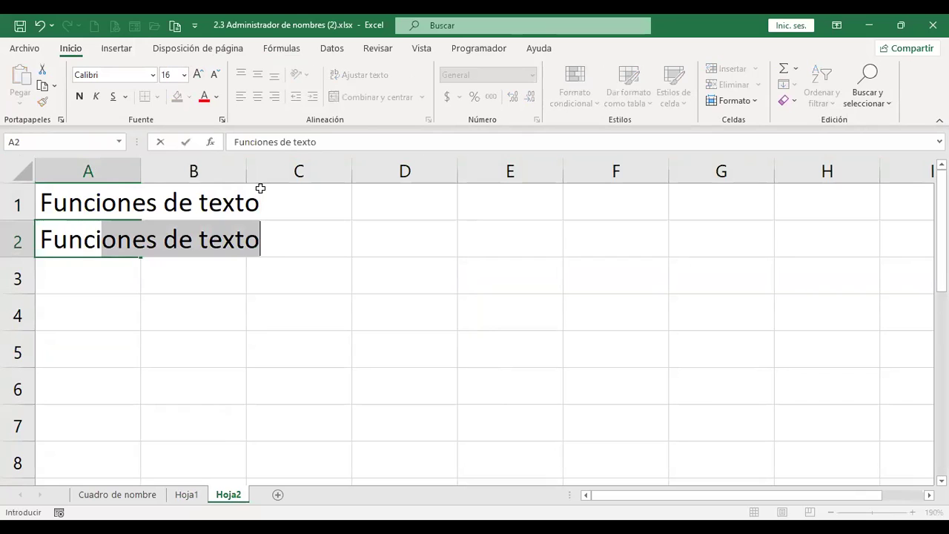
type("ón I")
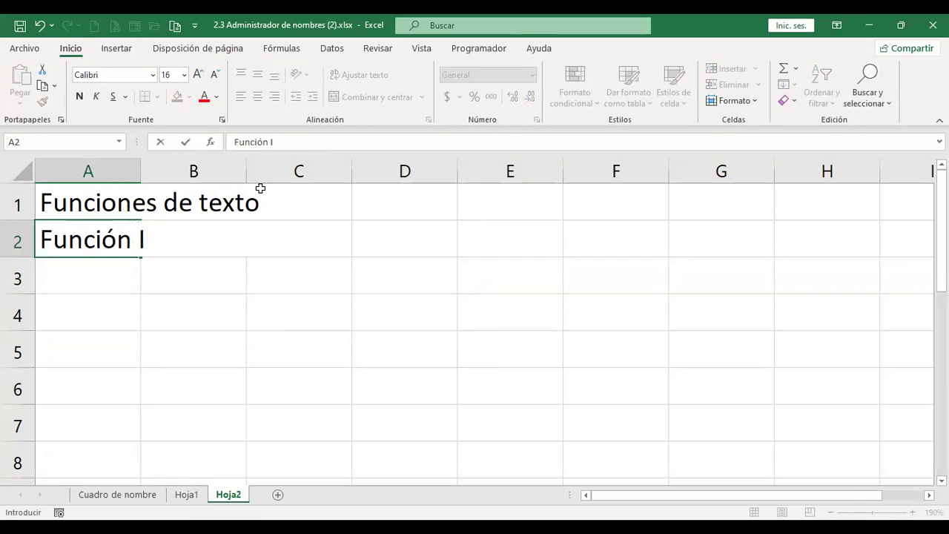
type("ZQUIERDA")
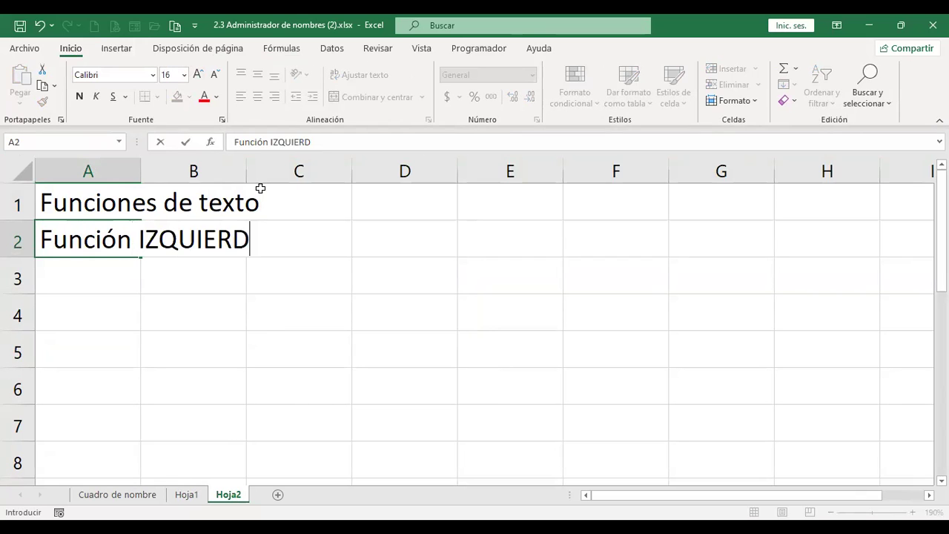
key("Return")
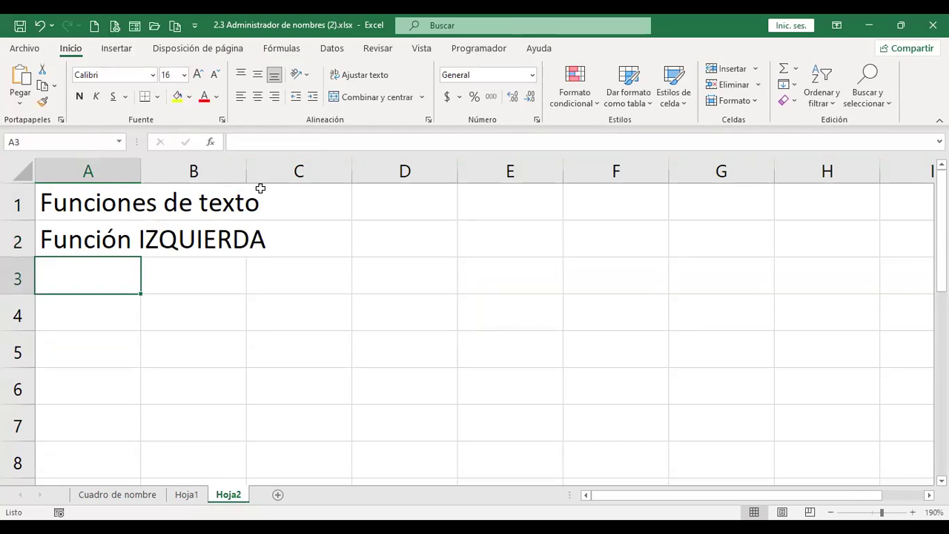
Step: Enter a sample first name in cell A4 as the text for the function example
key("Down")
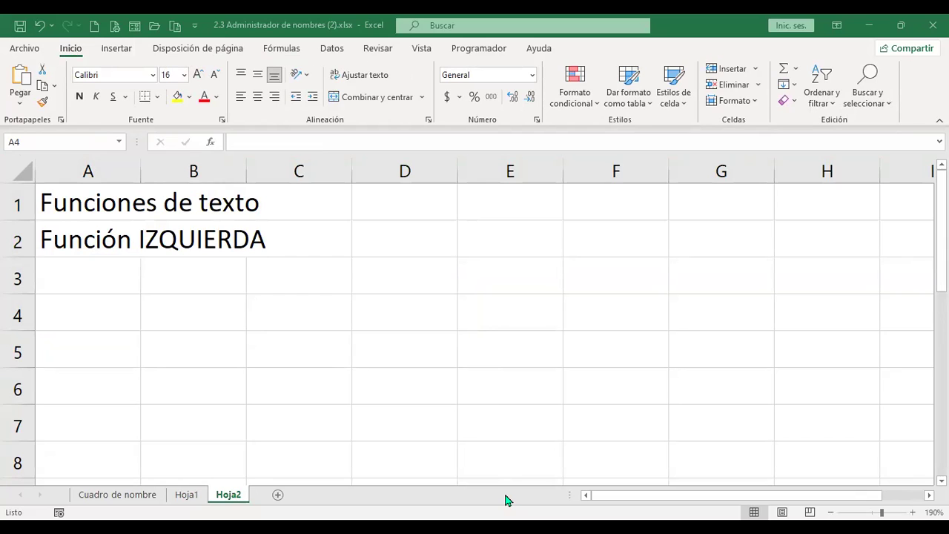
left_click(100, 322)
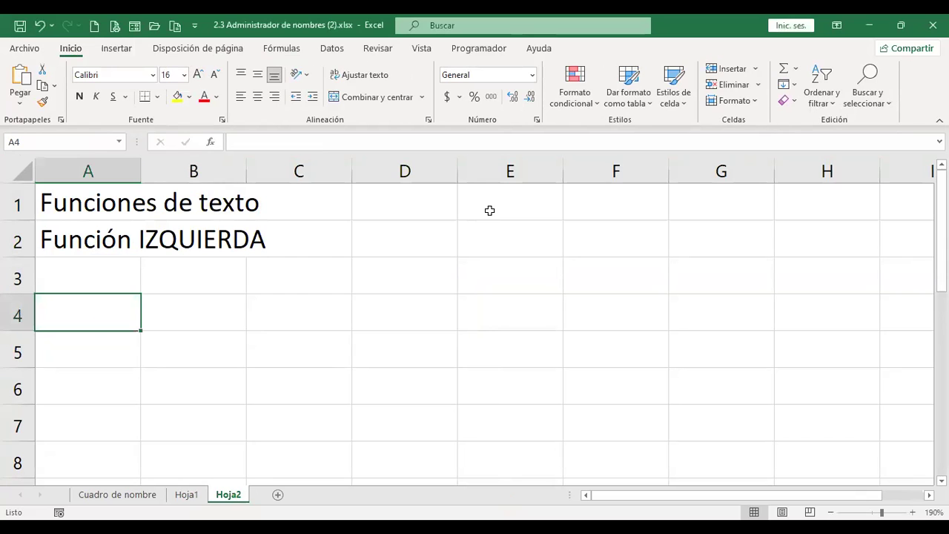
type("Jessica")
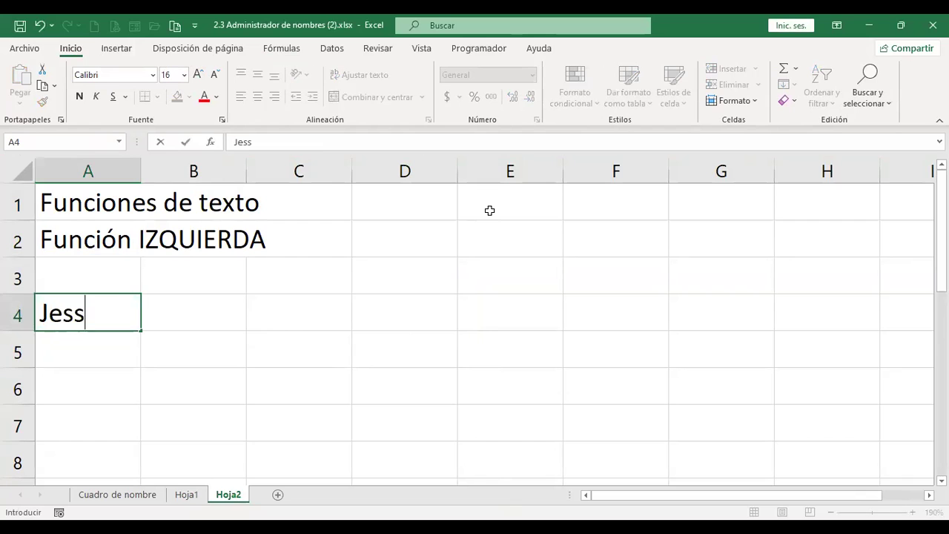
key("Return")
Step: Enter a formula in cell B4 that extracts the first 3 characters of A4 with IZQUIERDA(A4;3)
key("Up")
key("Right")
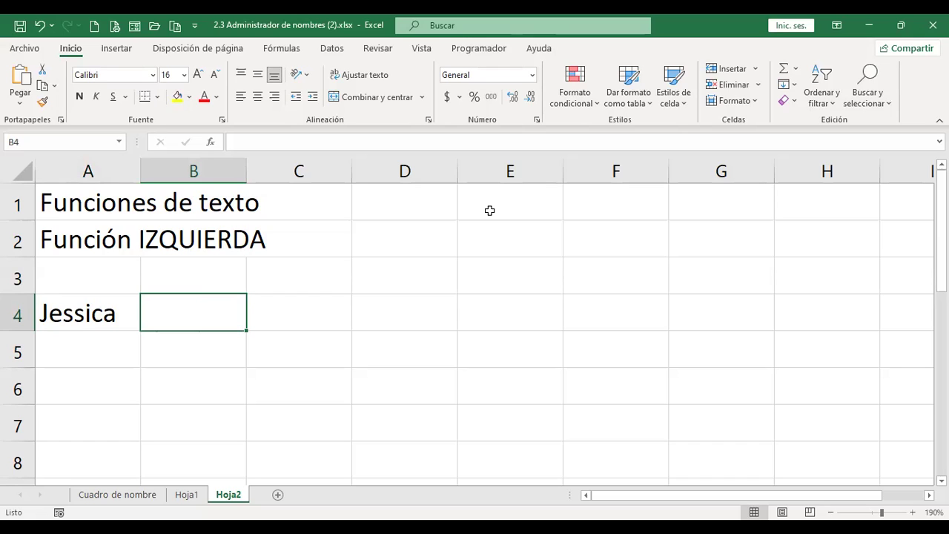
type("+")
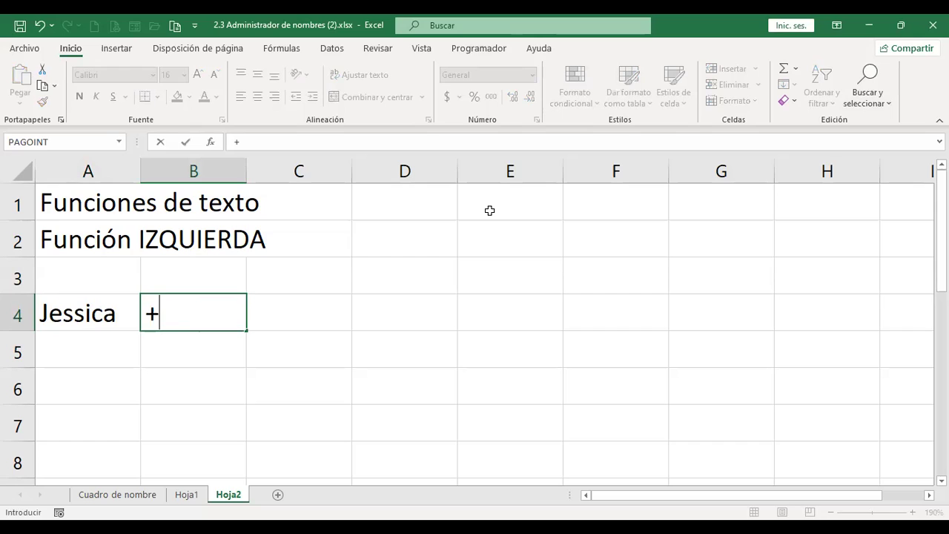
type("izquier")
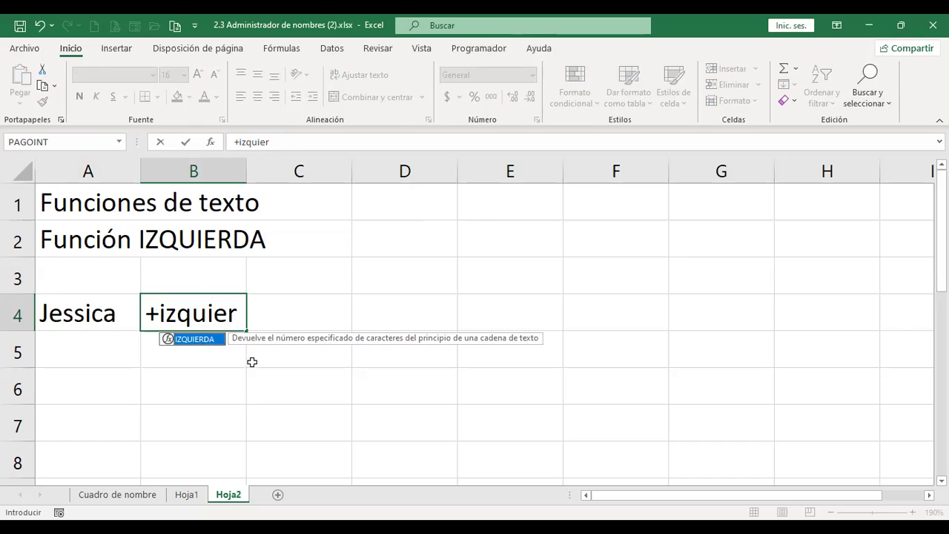
key("Tab")
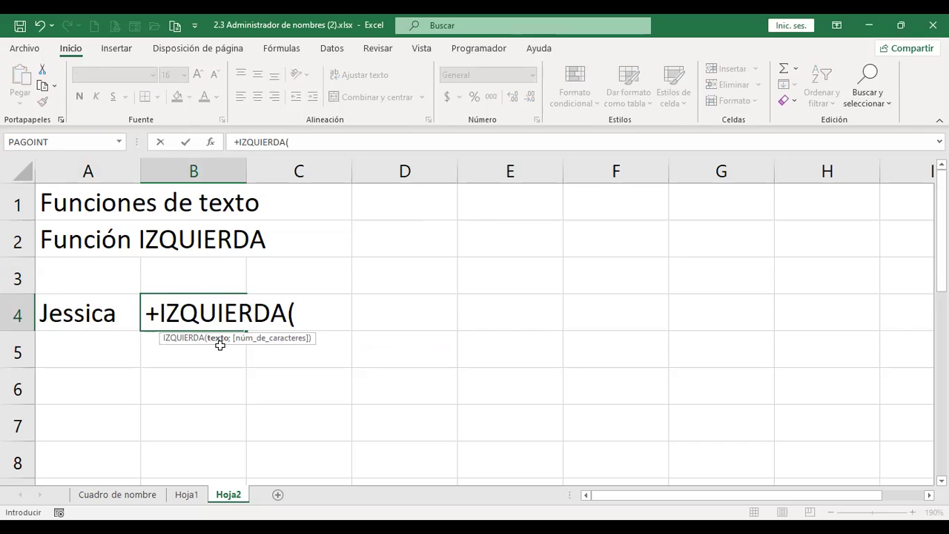
left_click(80, 314)
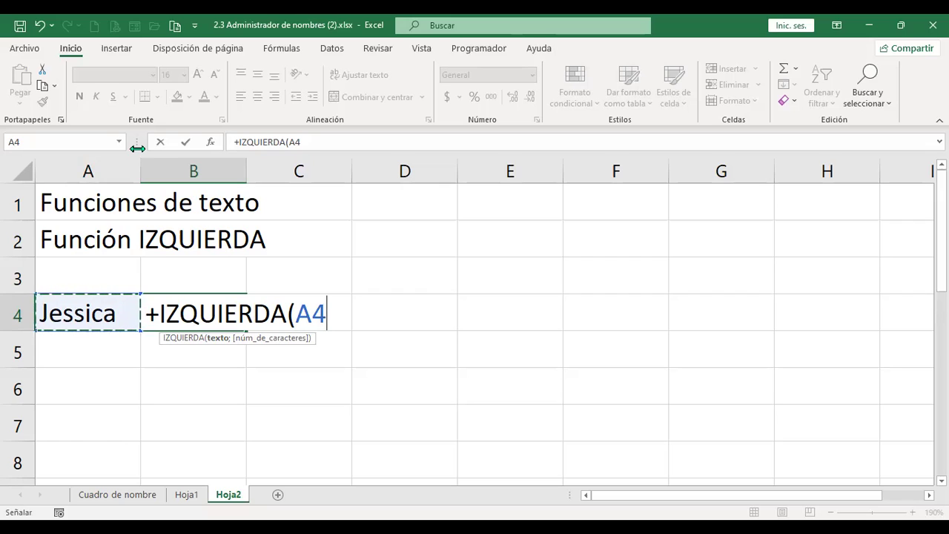
type(";")
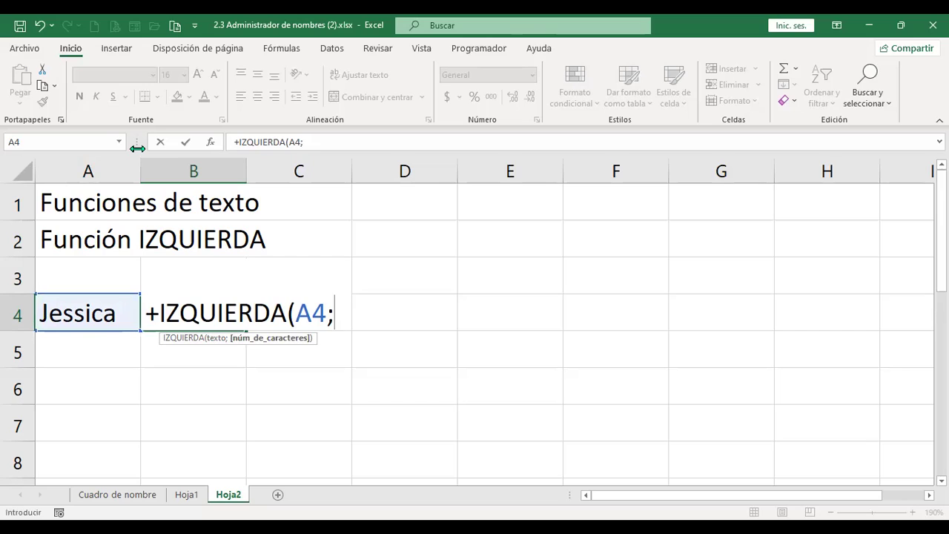
type("3")
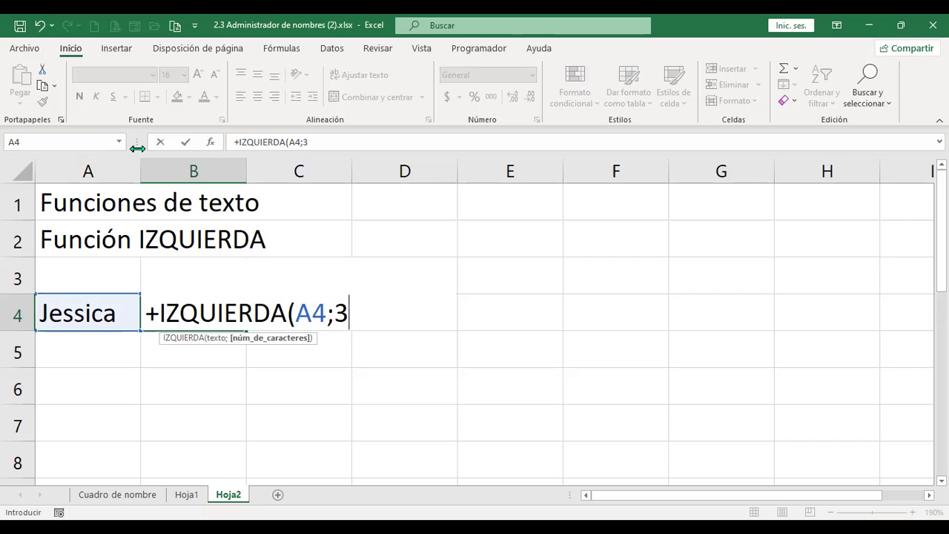
key("Return")
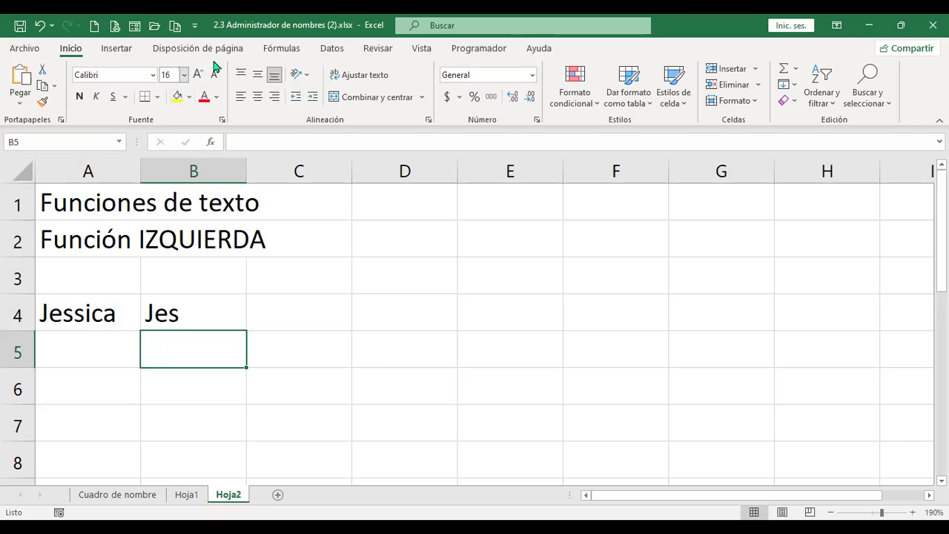
left_click(289, 46)
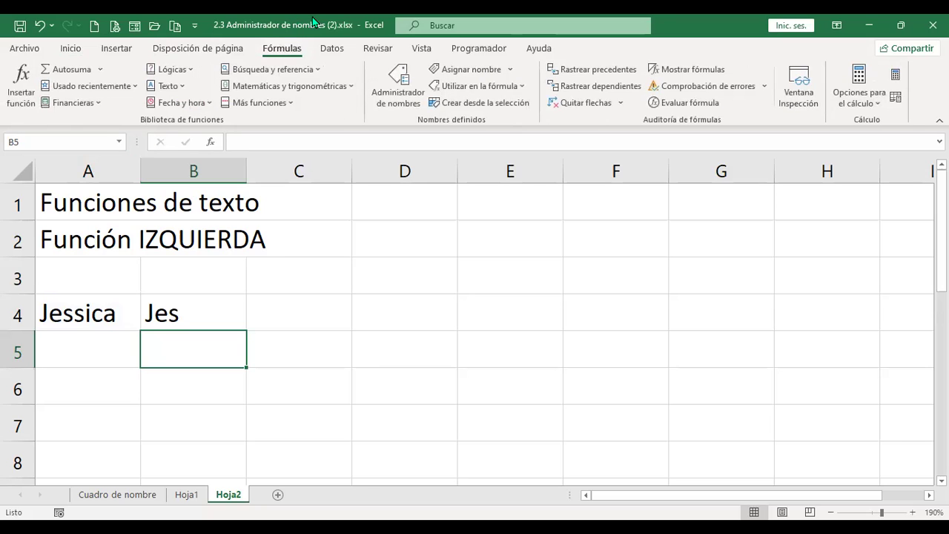
left_click(181, 88)
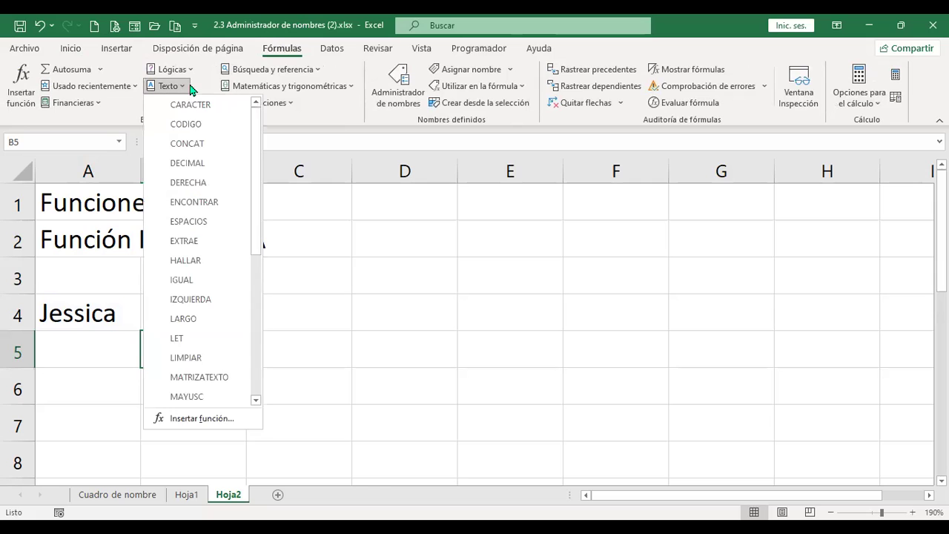
left_click(191, 325)
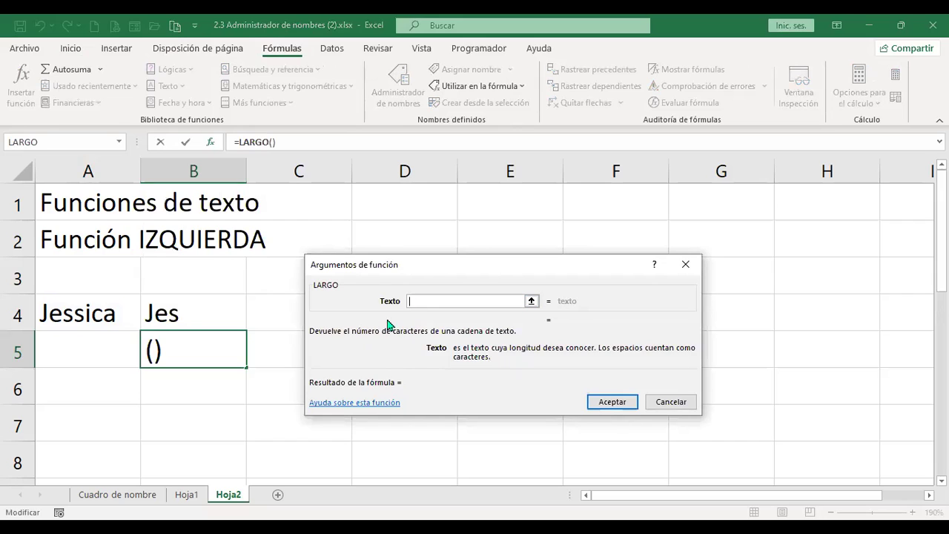
left_click(97, 312)
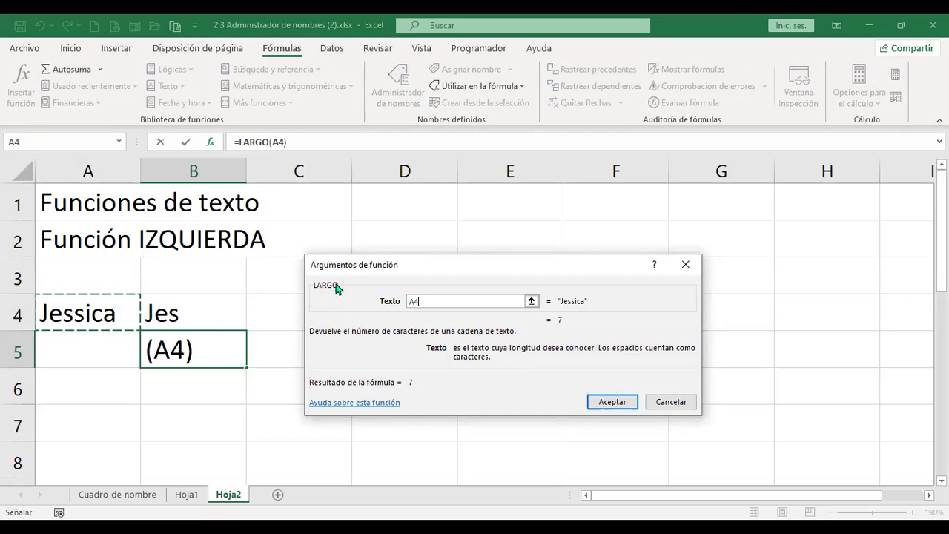
left_click(677, 408)
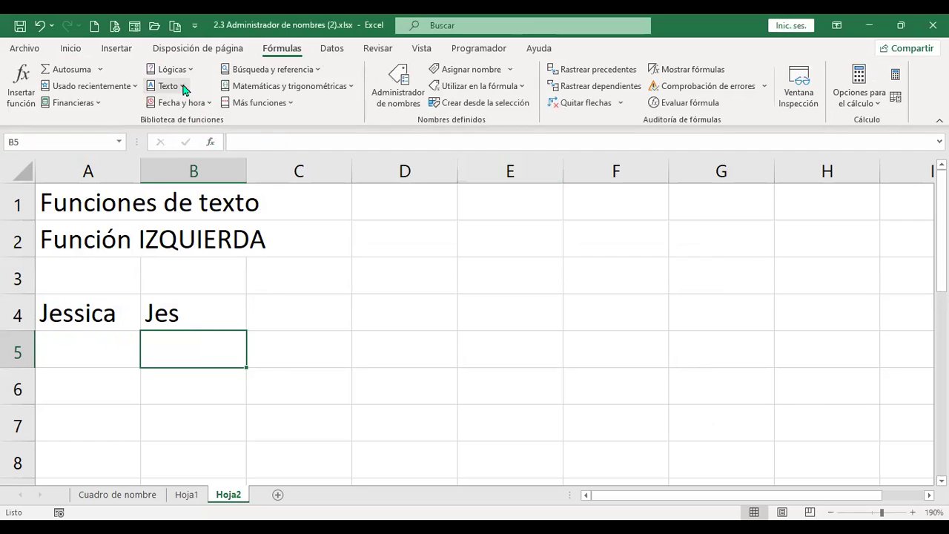
Step: Insert the text function MAYUSC in cell B5 with A4 as its text argument
left_click(185, 89)
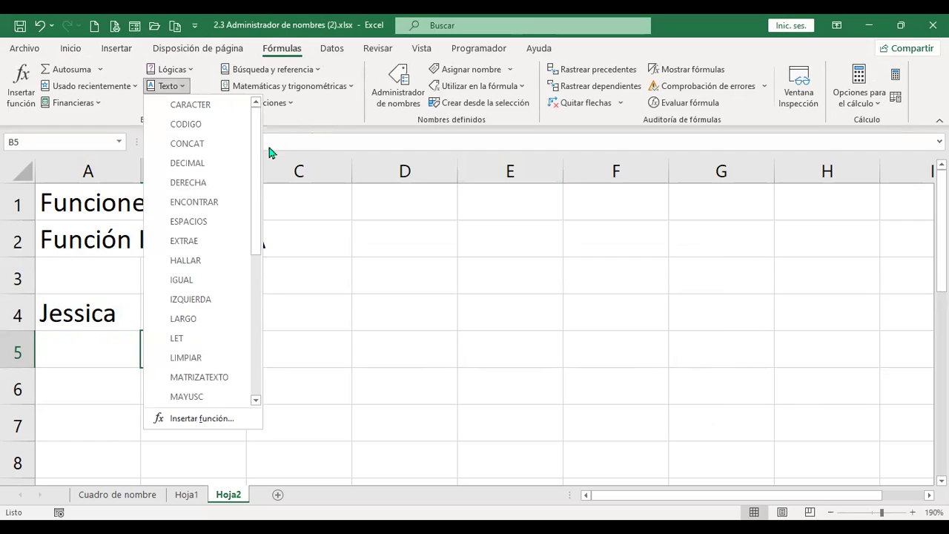
left_click_drag(256, 152, 252, 202)
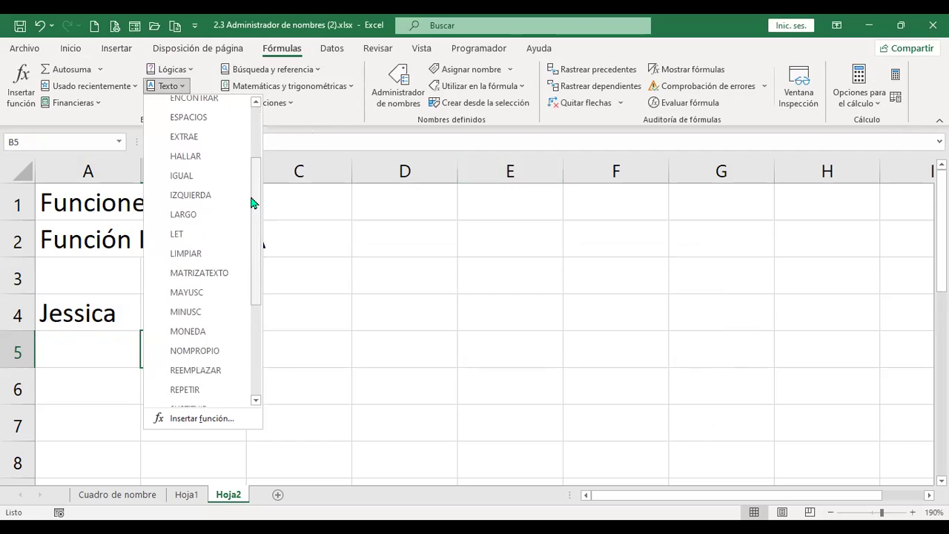
left_click(213, 293)
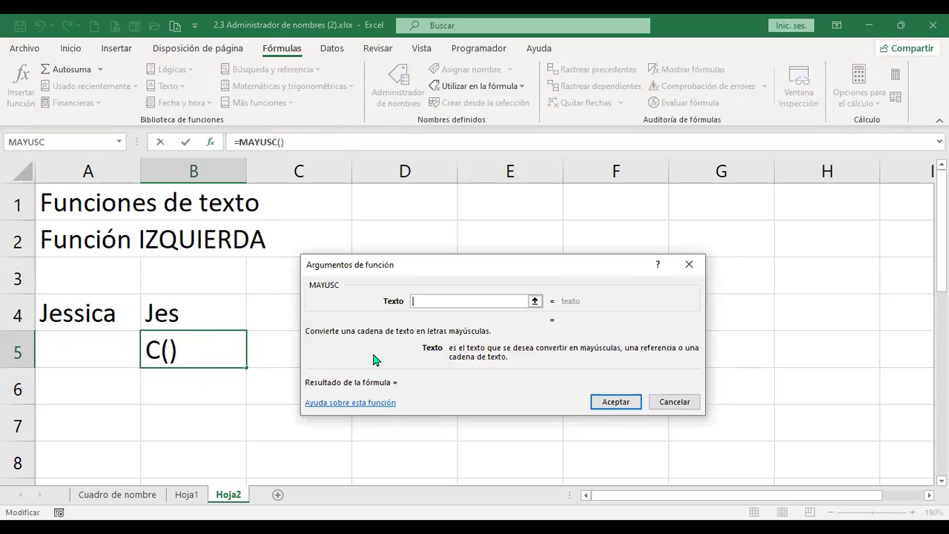
left_click(75, 312)
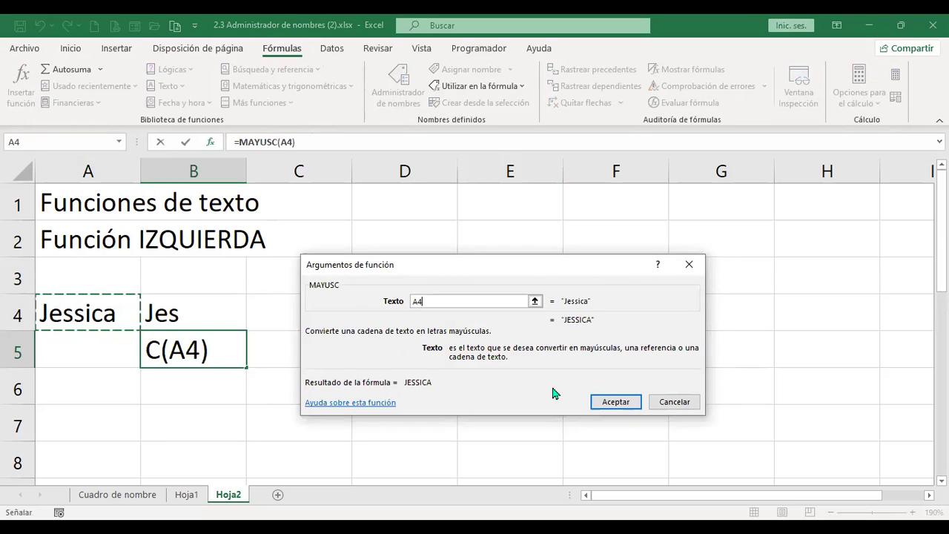
left_click(610, 401)
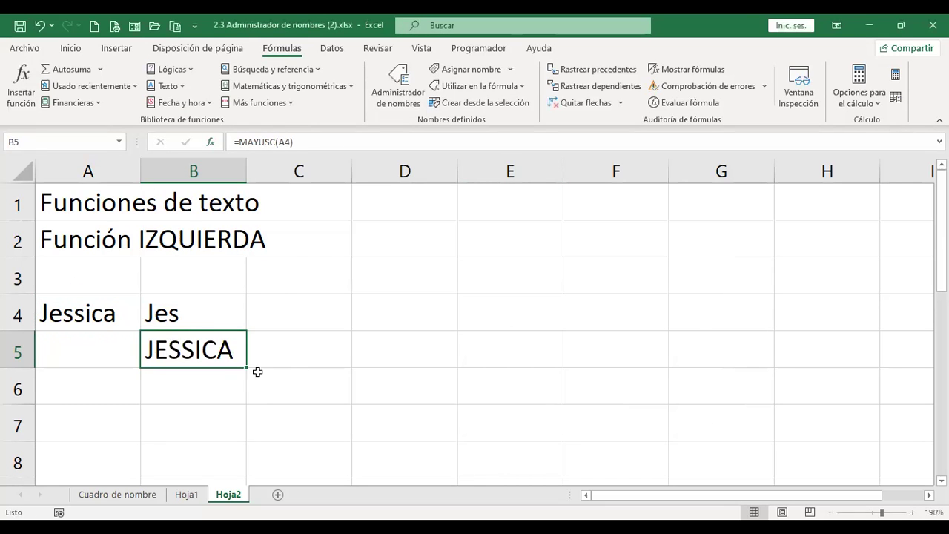
Step: Insert the text function MINUSC in cell B6 with B5 as its text argument
left_click(224, 389)
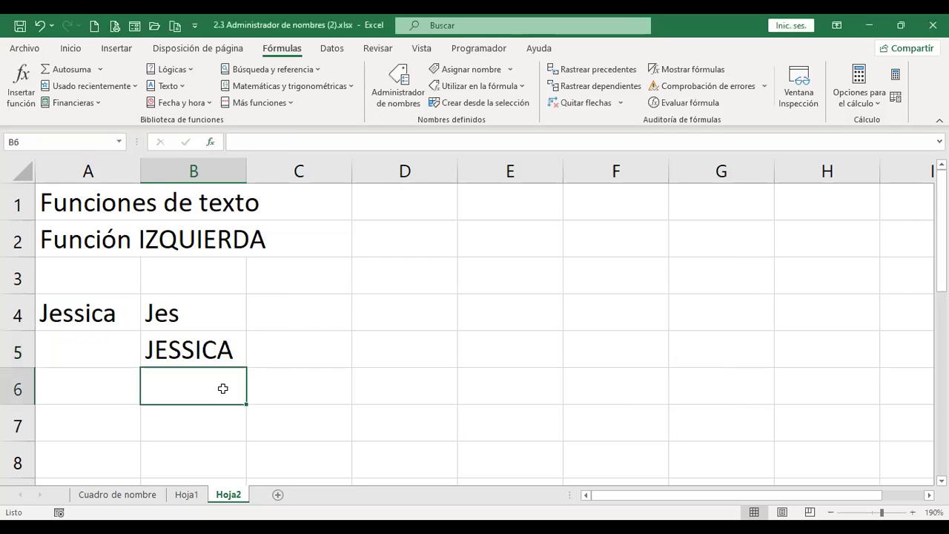
left_click(185, 90)
scroll(223, 334, "down", 3)
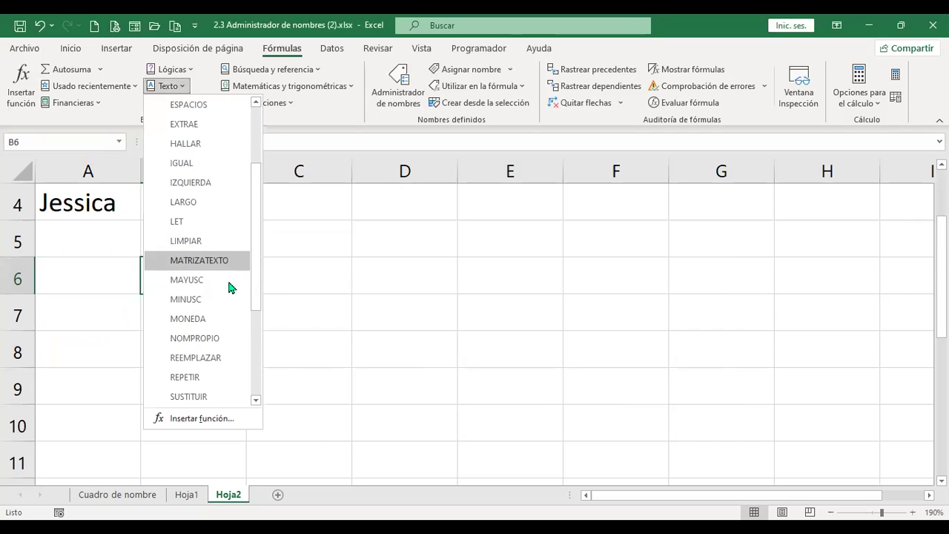
left_click(212, 300)
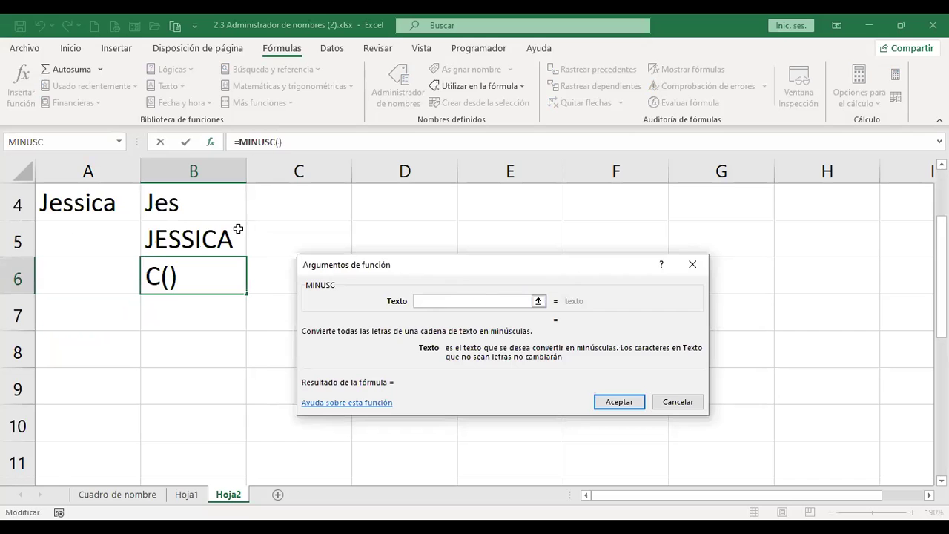
left_click(222, 232)
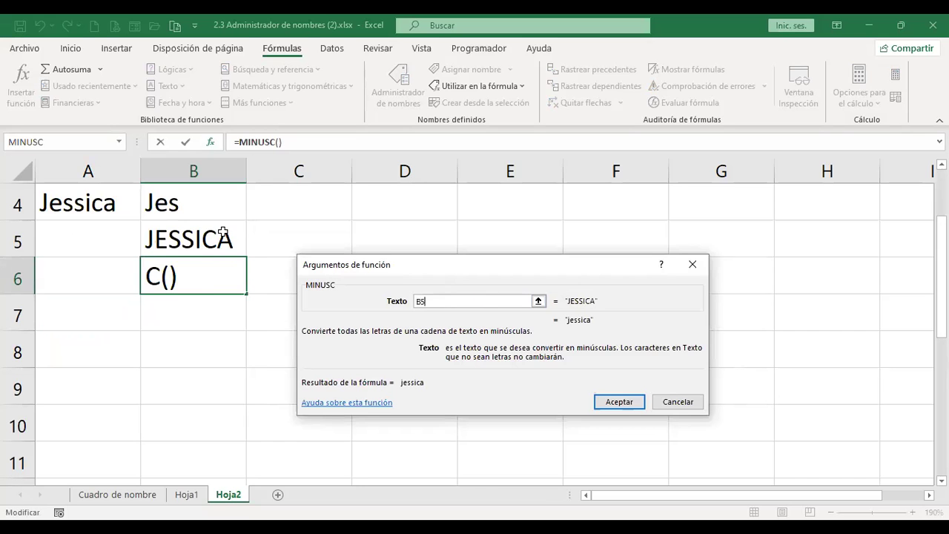
left_click(619, 402)
scroll(278, 318, "up", 1)
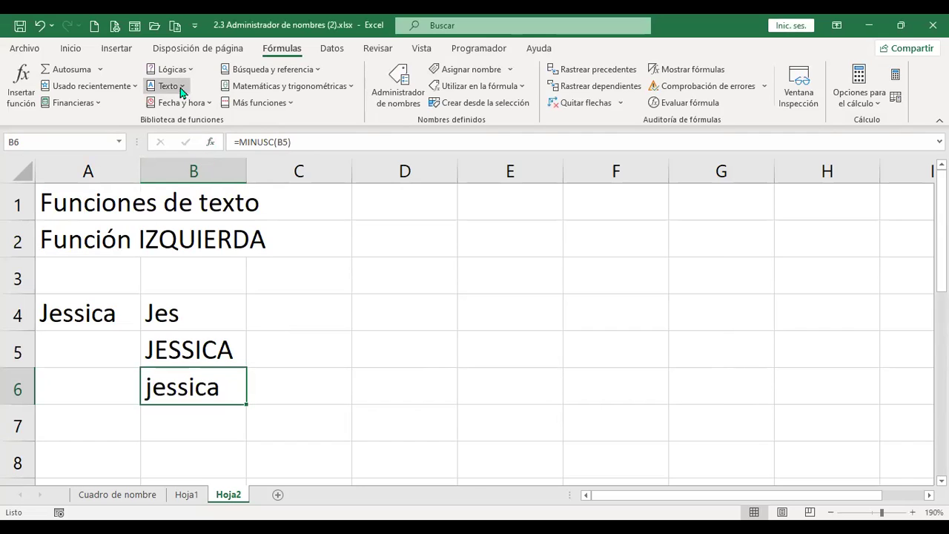
left_click_drag(259, 178, 257, 312)
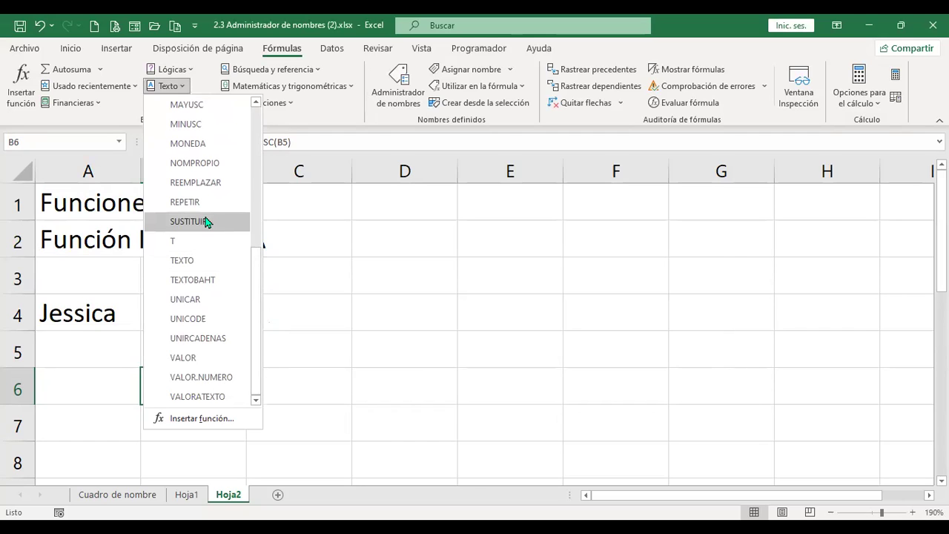
left_click(257, 152)
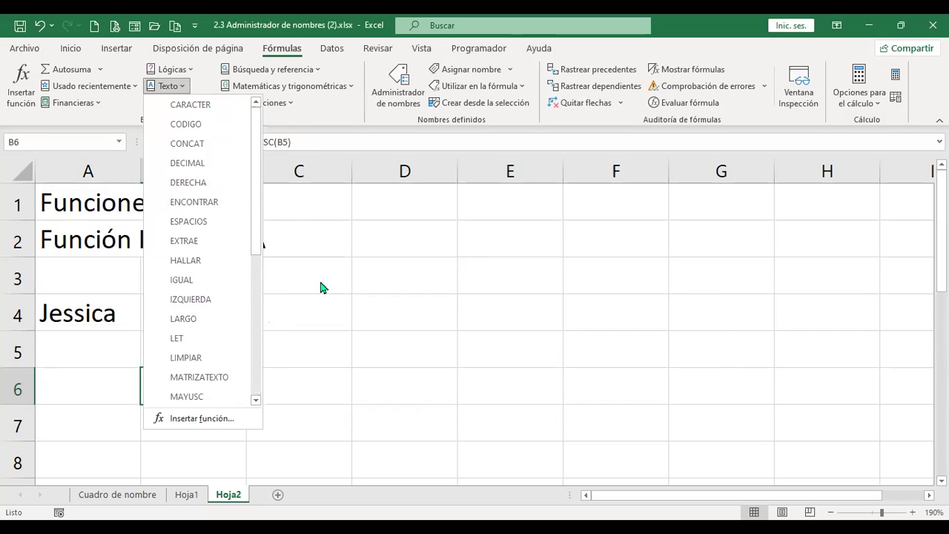
left_click(280, 330)
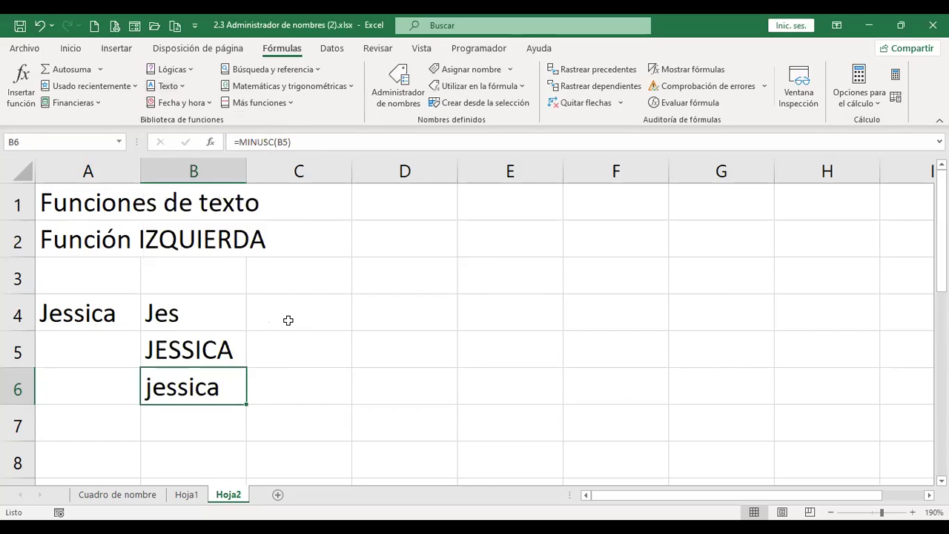
Step: Insert the date and time function AHORA in cell C4
left_click(319, 317)
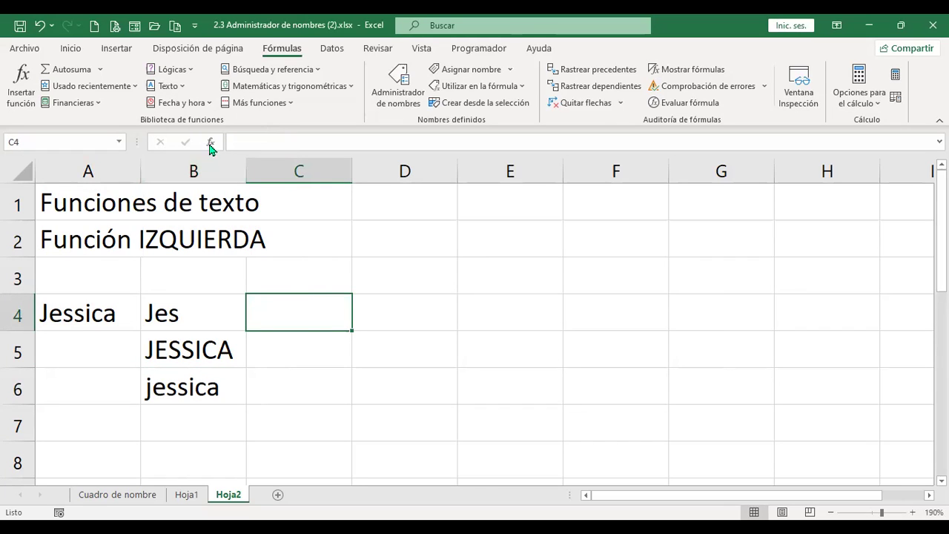
left_click(209, 104)
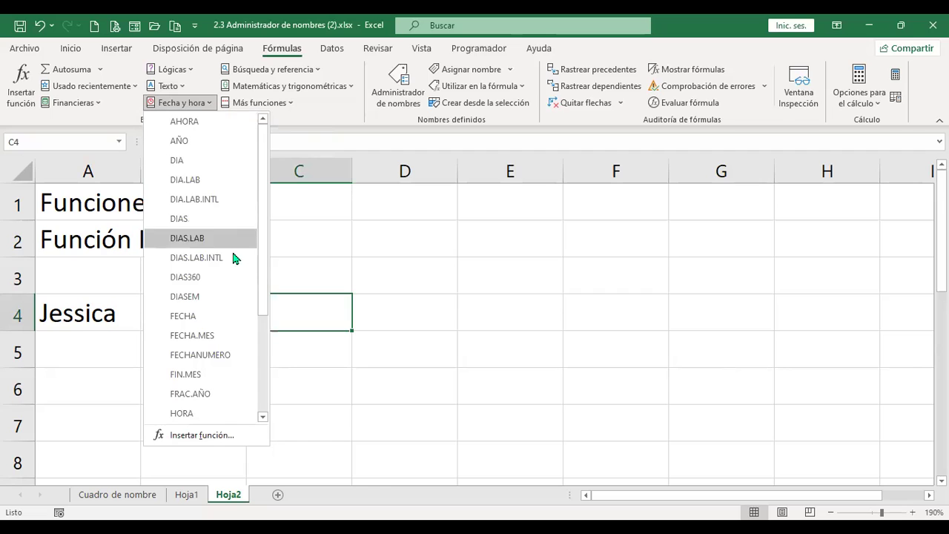
left_click_drag(265, 173, 256, 117)
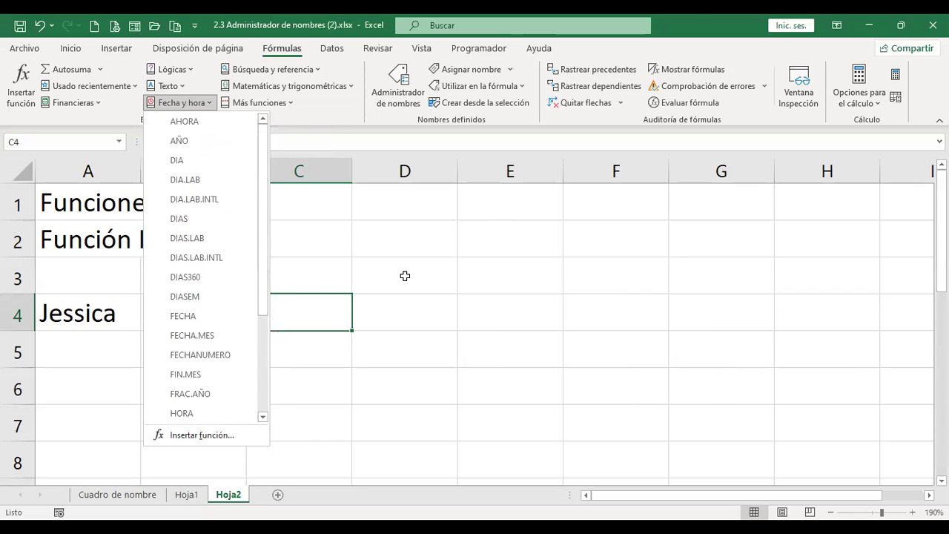
left_click(212, 105)
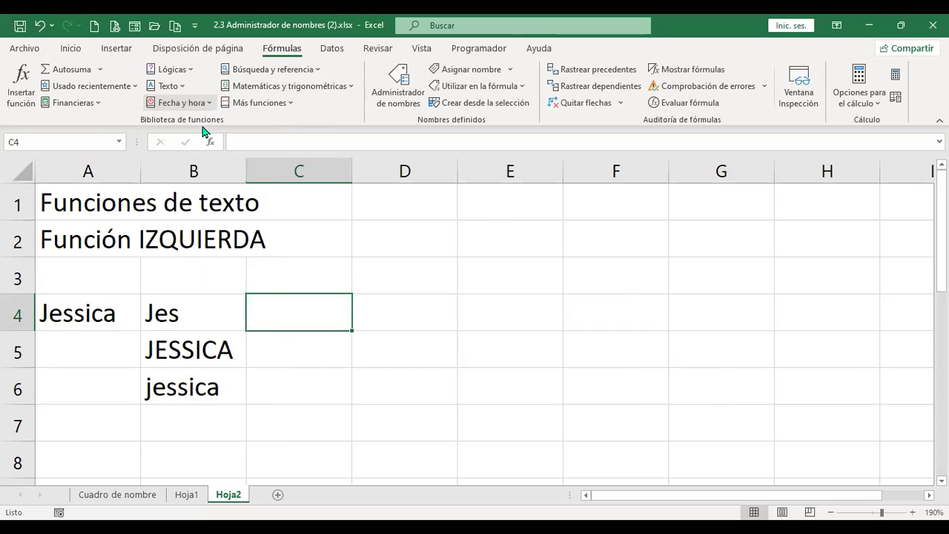
left_click(530, 377)
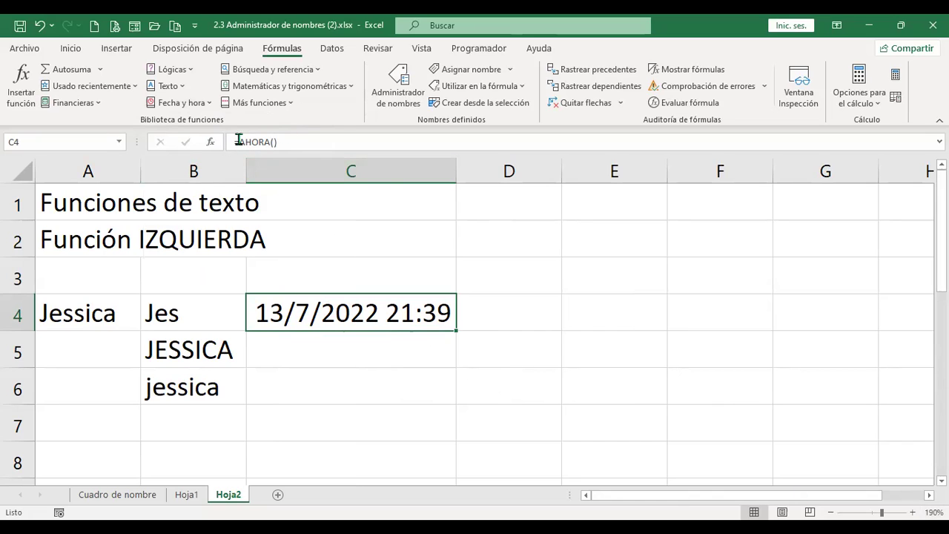
Step: Insert the date function AÑO in cell C5 with C4 as its serial number argument
left_click(372, 355)
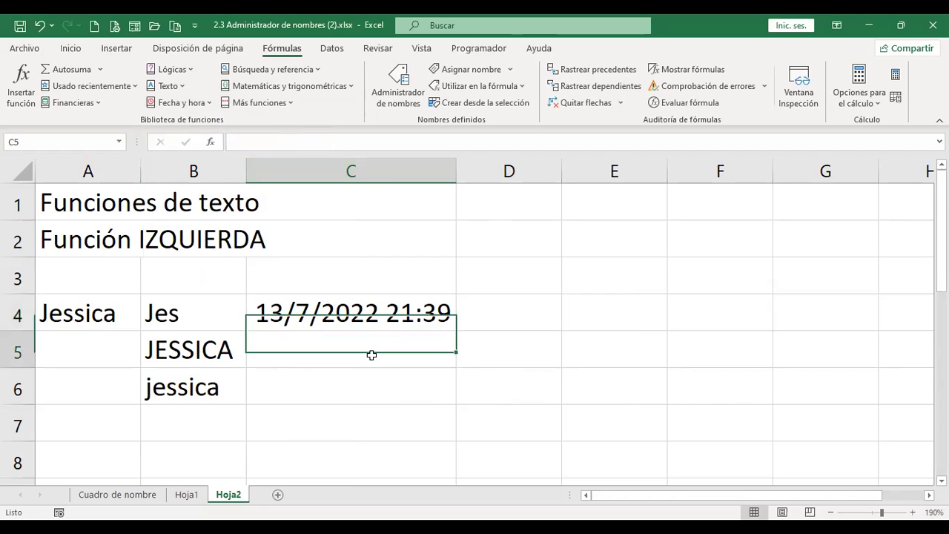
left_click(208, 104)
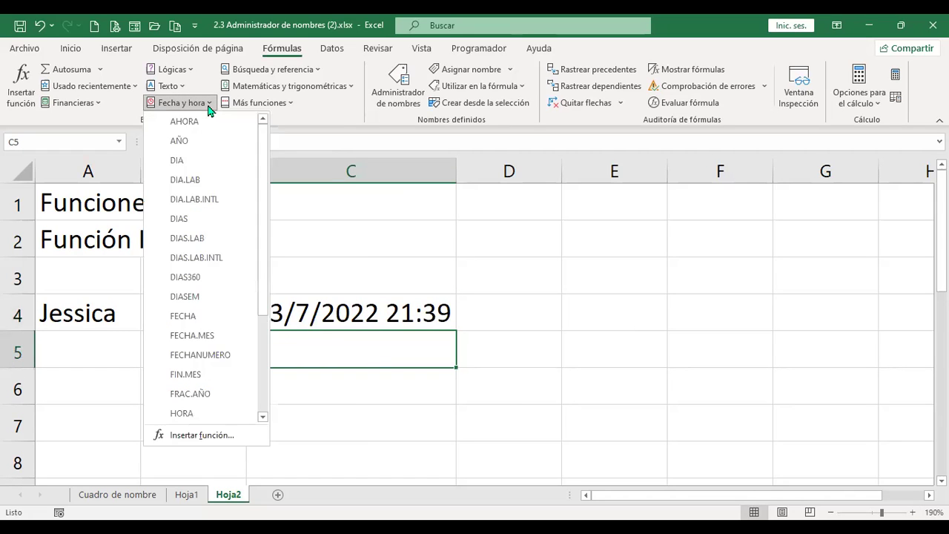
left_click(198, 148)
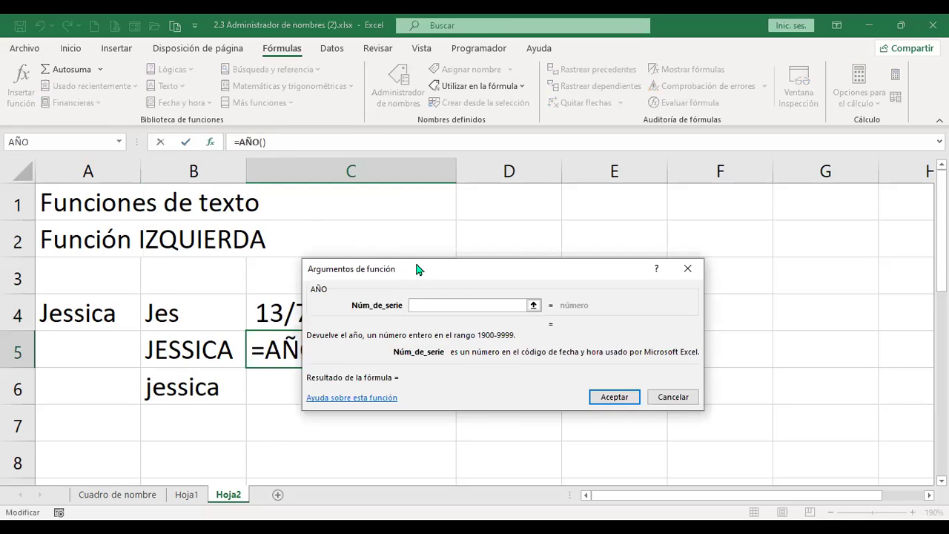
left_click_drag(416, 268, 568, 184)
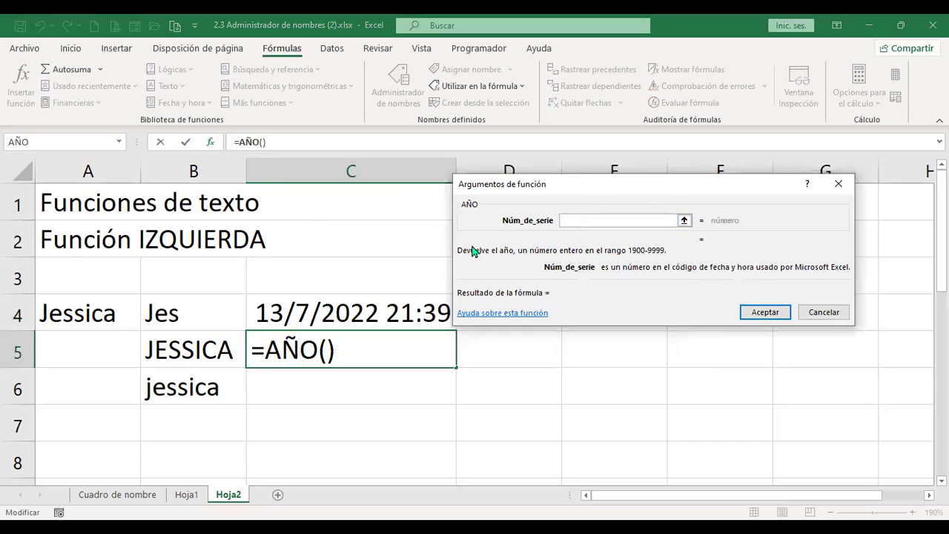
left_click(366, 311)
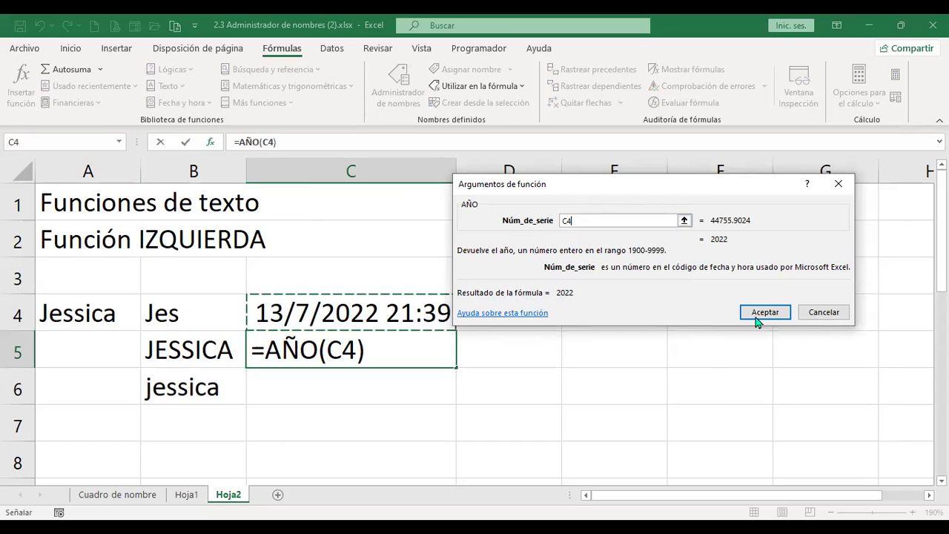
left_click(779, 314)
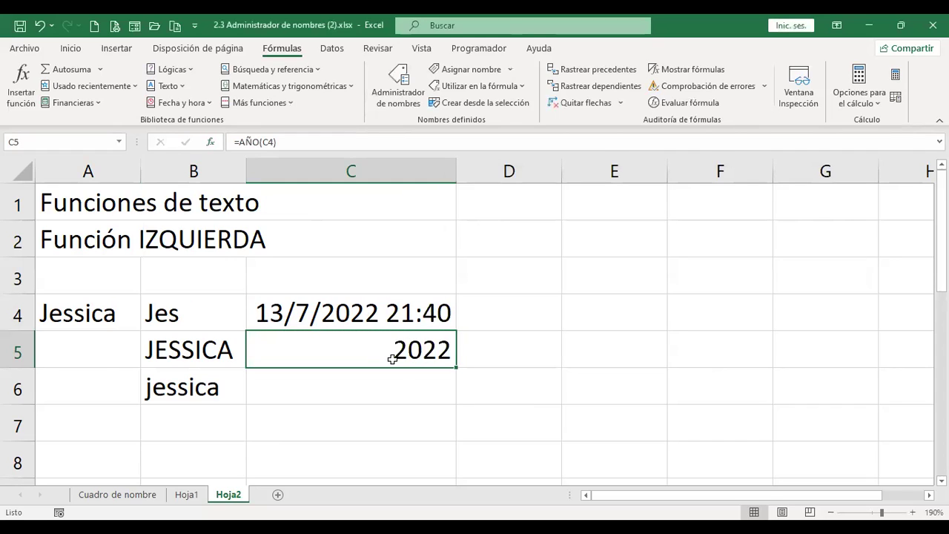
Step: Insert the date function DIA in cell C6 with C4 as its serial number argument
left_click(407, 389)
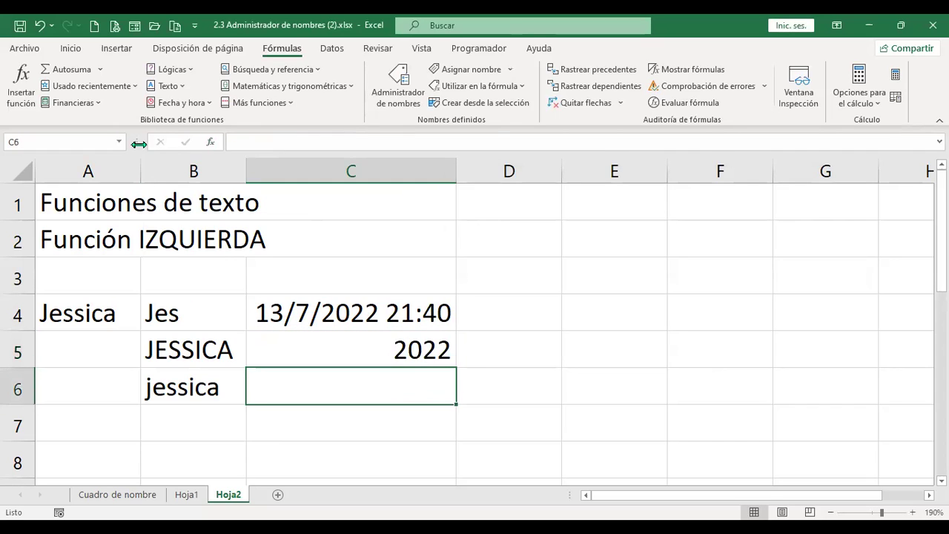
left_click(211, 104)
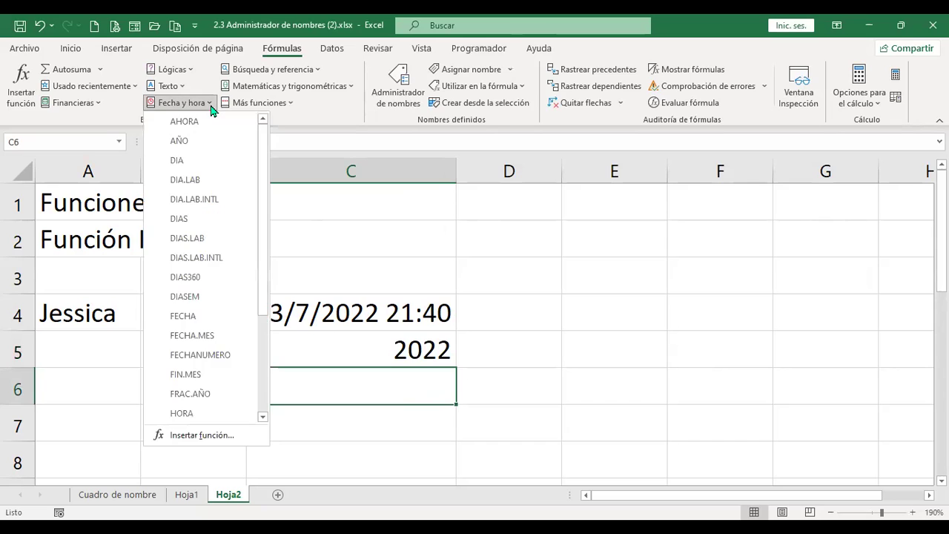
left_click(200, 161)
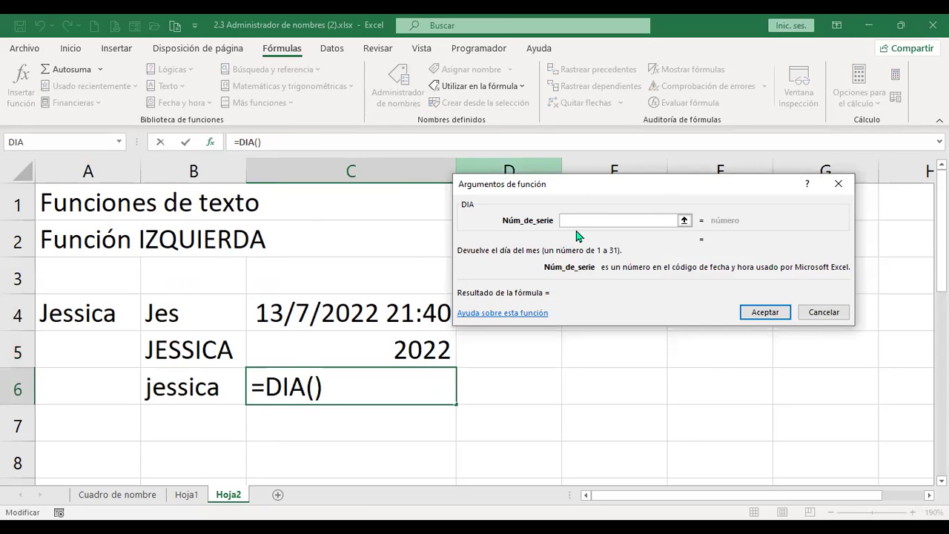
left_click(387, 309)
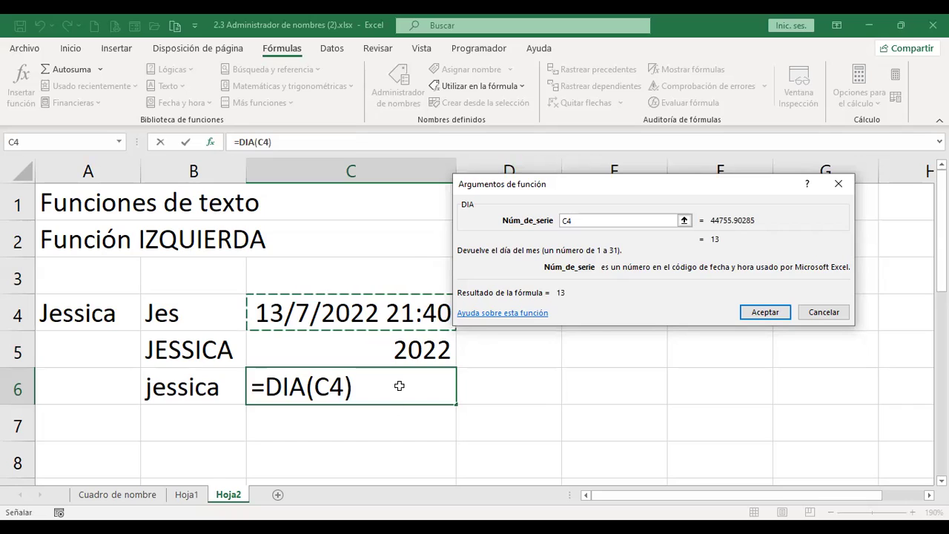
left_click(764, 317)
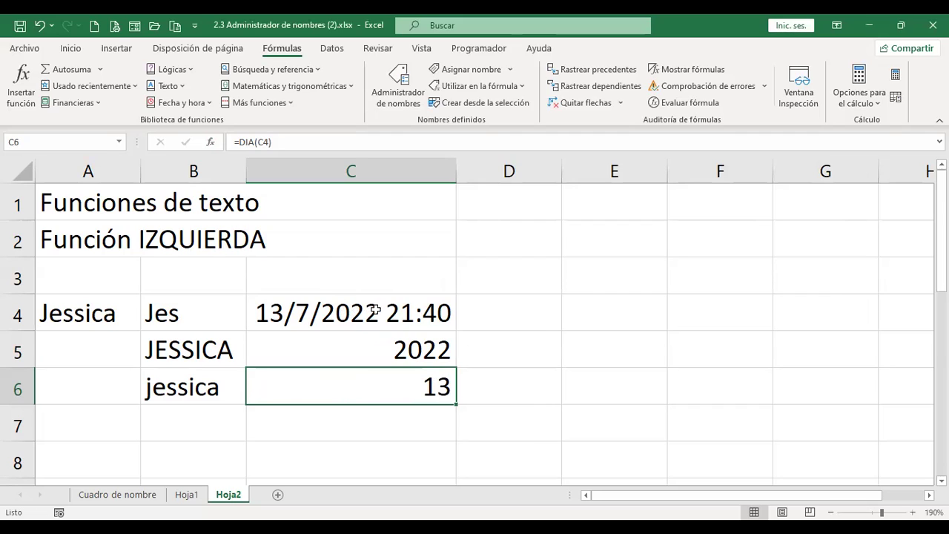
Step: Insert the date function DIASEM in cell C7 with C4 as its serial number, leaving the Tipo argument empty
left_click(369, 413)
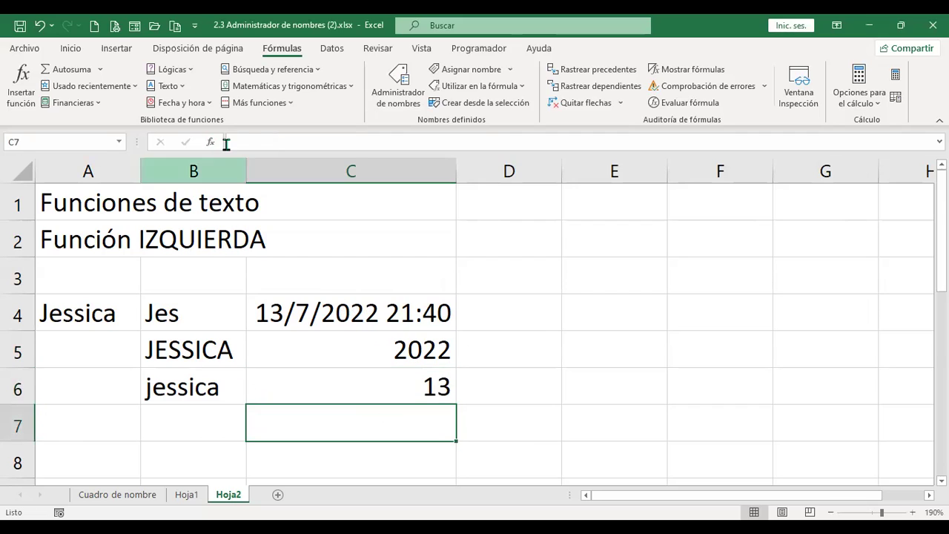
left_click(209, 102)
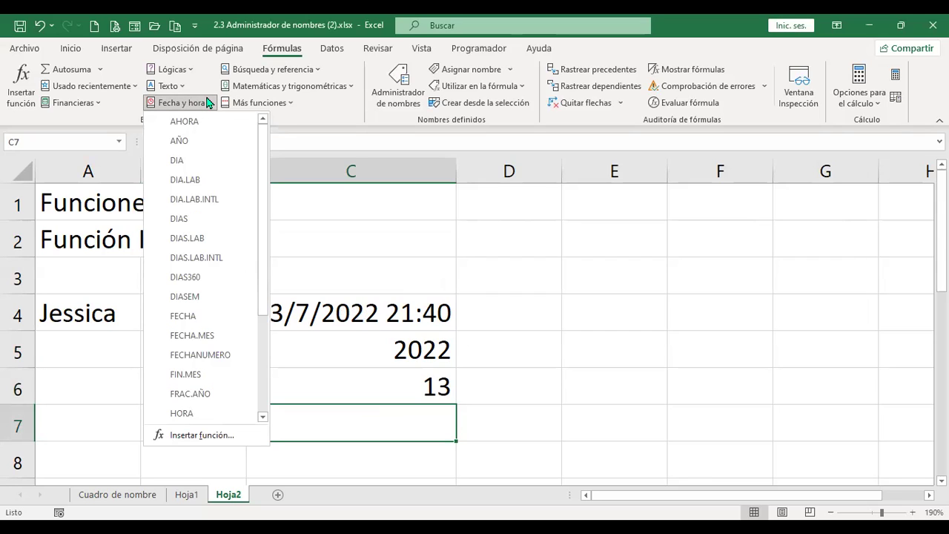
left_click(211, 300)
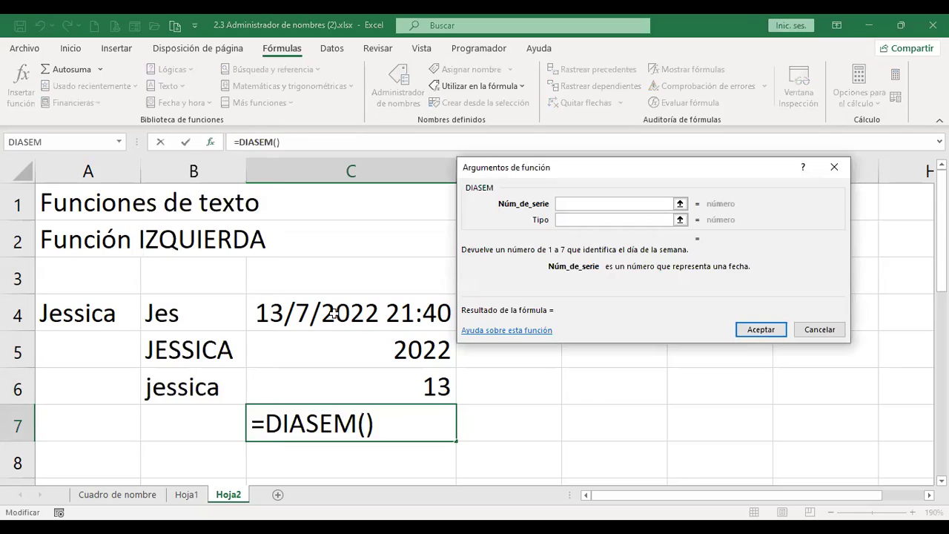
left_click(334, 314)
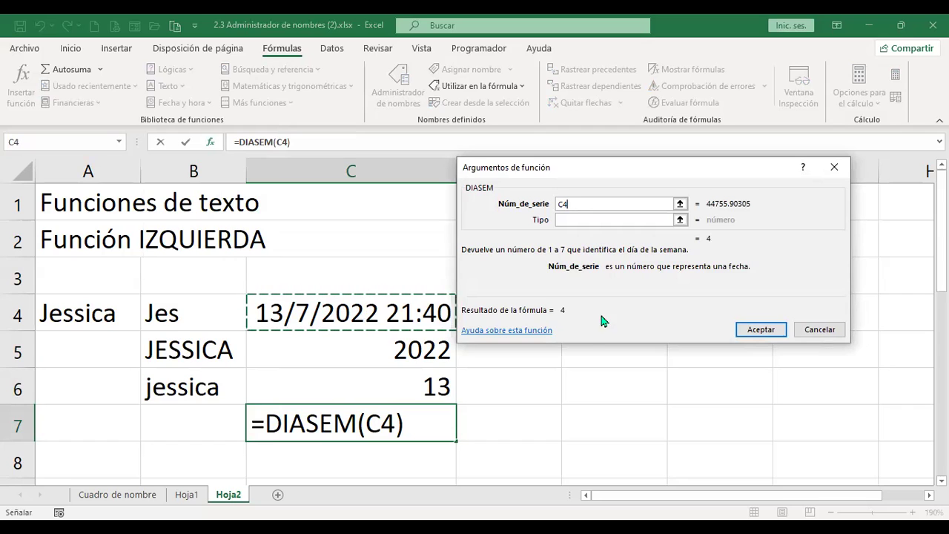
left_click(588, 220)
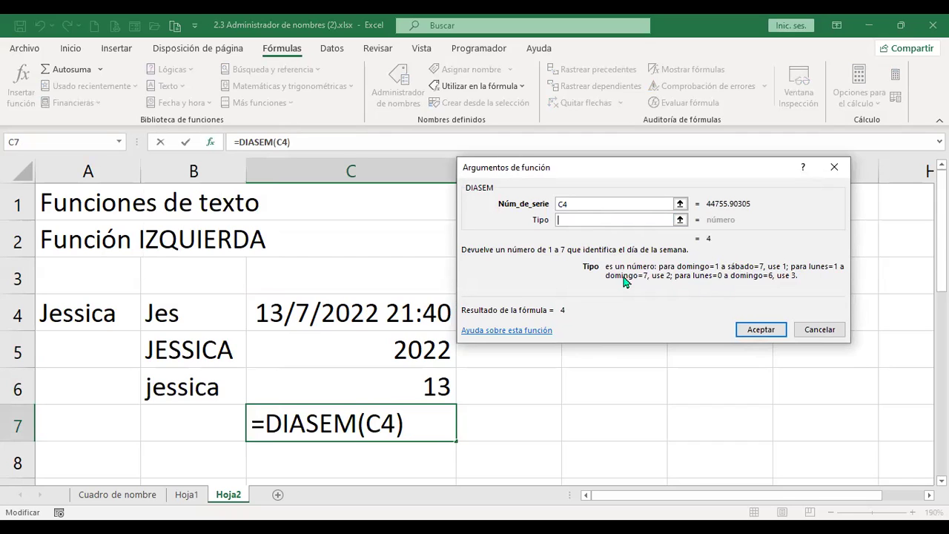
left_click(781, 328)
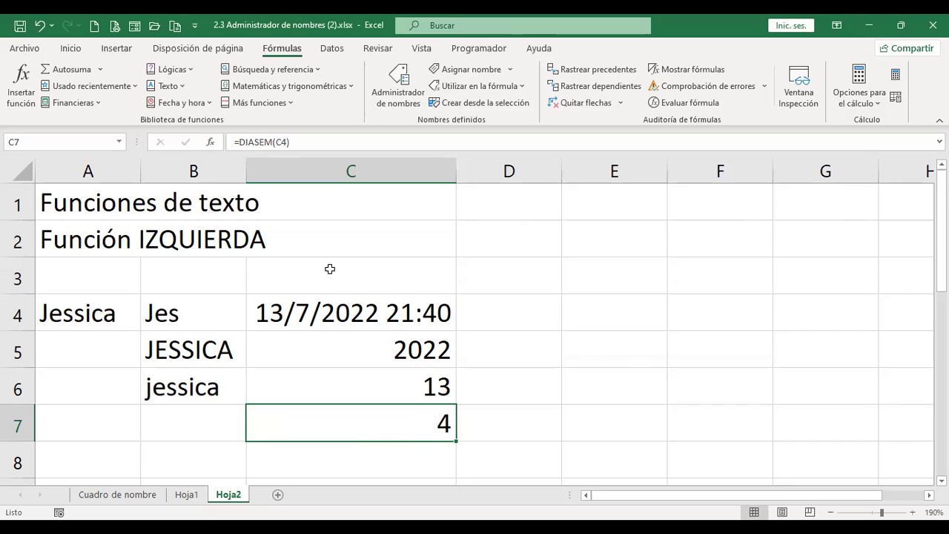
Step: Insert the time function HORA in cell C8 with C4 as its serial number argument
scroll(371, 326, "down", 1)
left_click(386, 354)
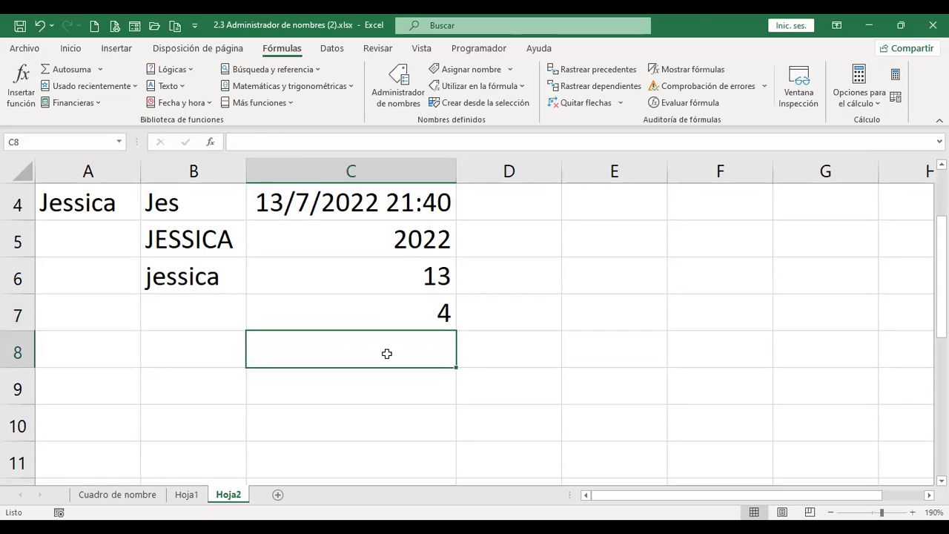
left_click(207, 102)
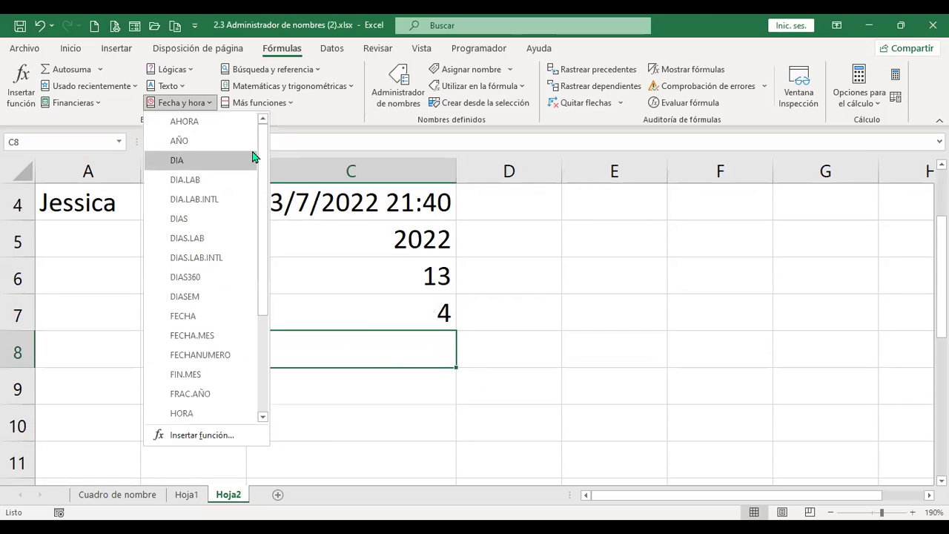
left_click_drag(264, 175, 267, 258)
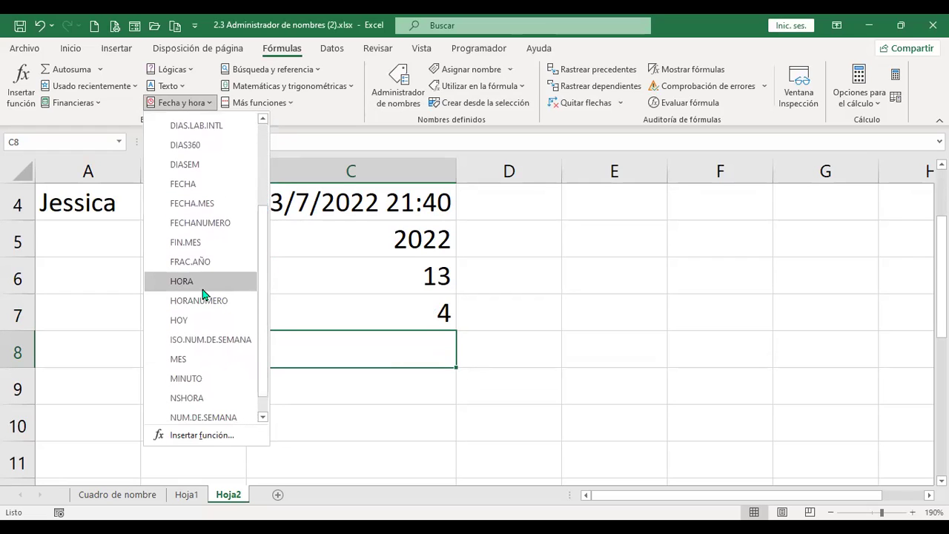
left_click(199, 282)
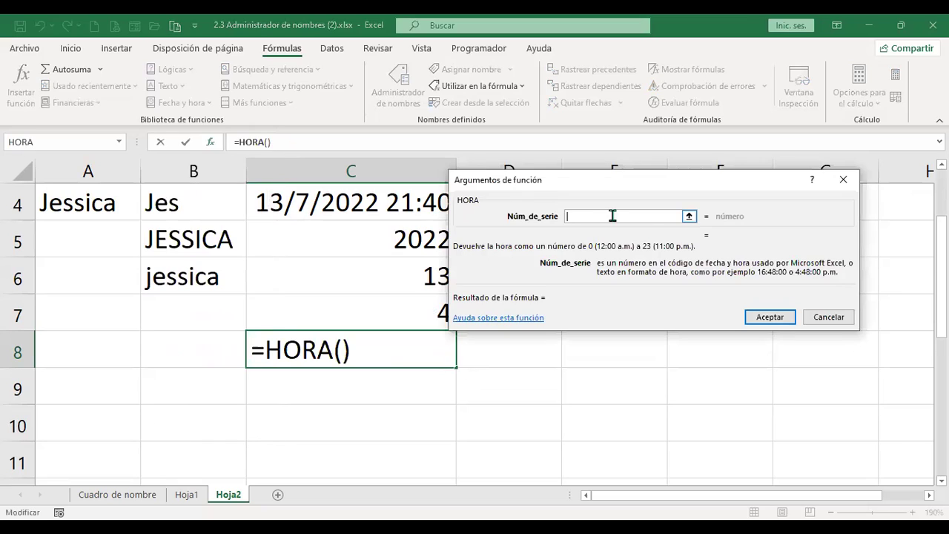
left_click(375, 201)
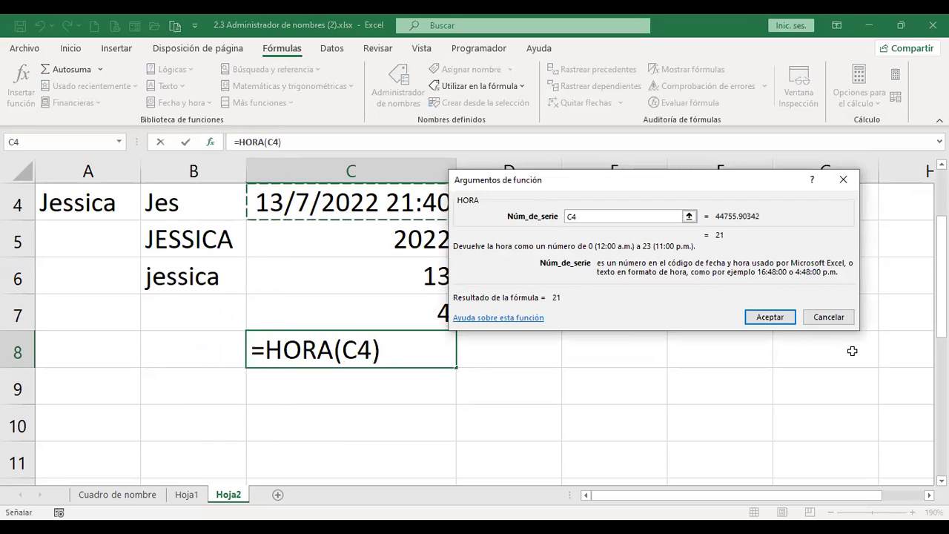
left_click(787, 319)
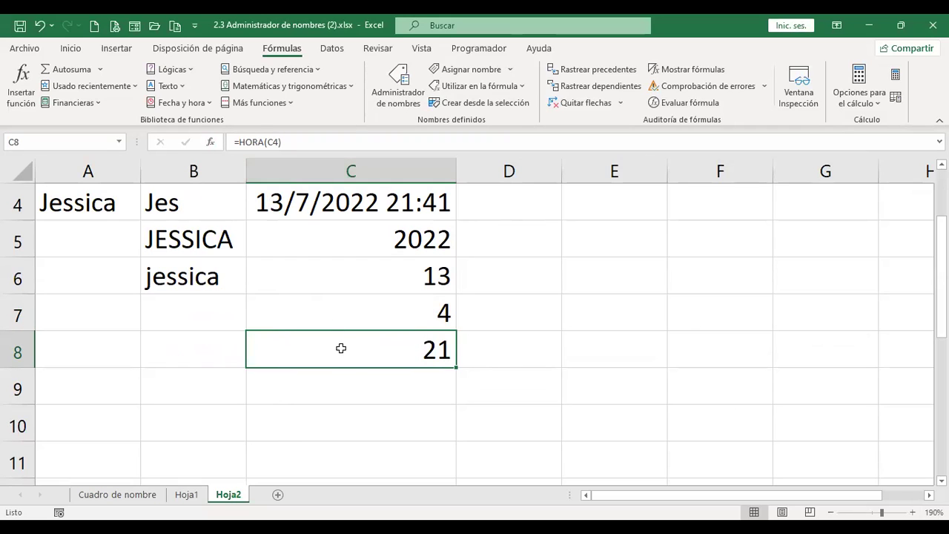
Step: Insert the date function HOY in cell C9 and compare it with the AHORA formula in C4
left_click(363, 384)
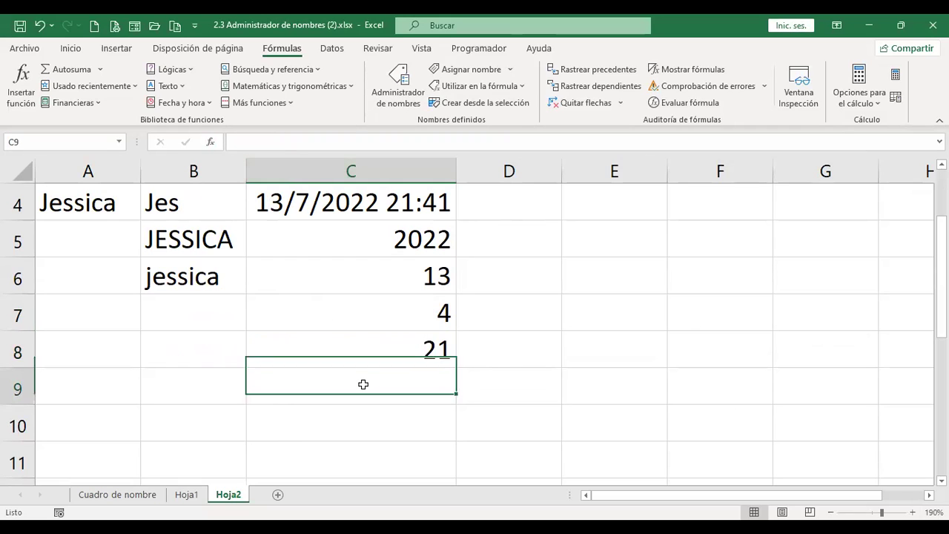
left_click(199, 109)
scroll(262, 297, "down", 3)
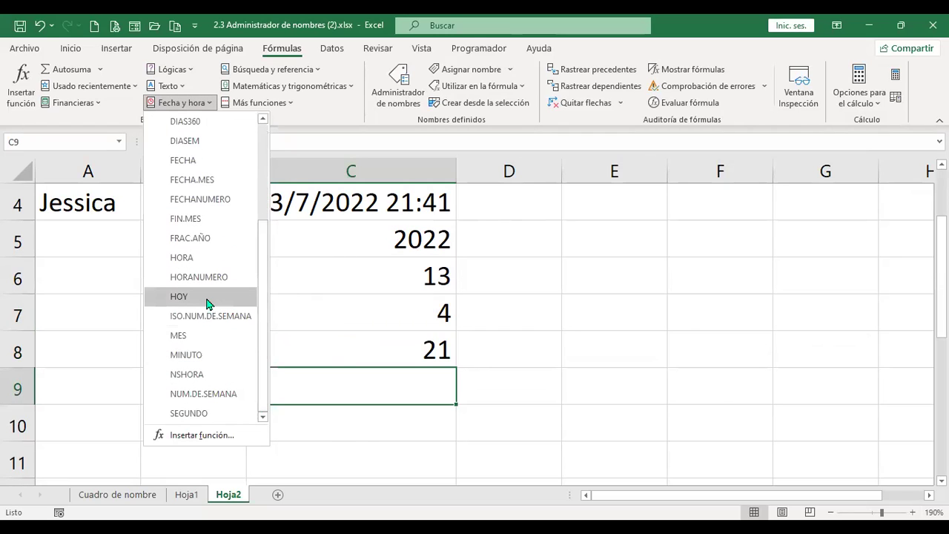
mouse_move(207, 303)
left_click(206, 297)
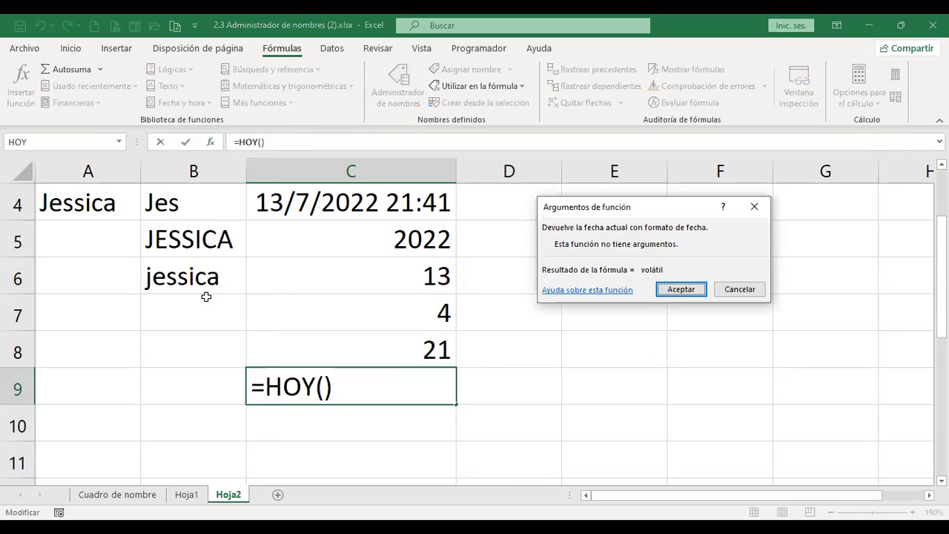
left_click(694, 289)
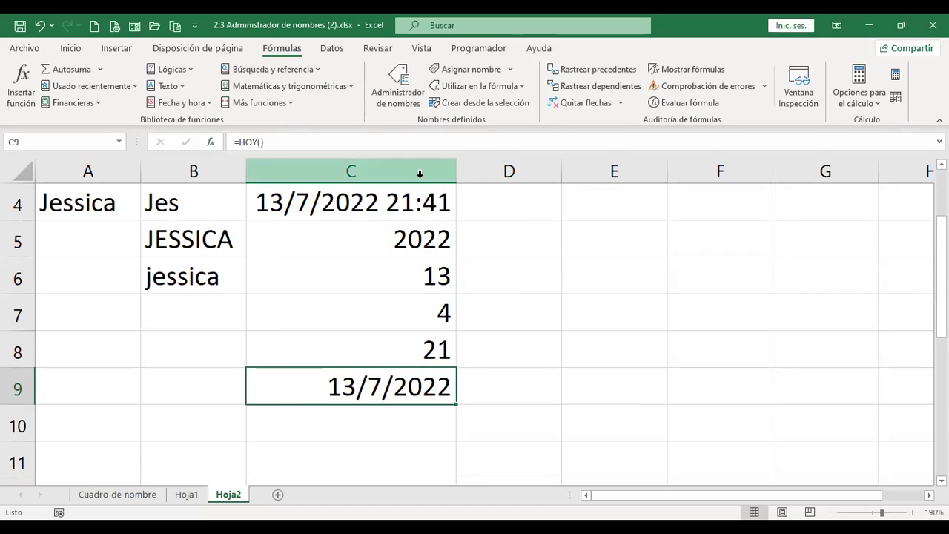
left_click(414, 198)
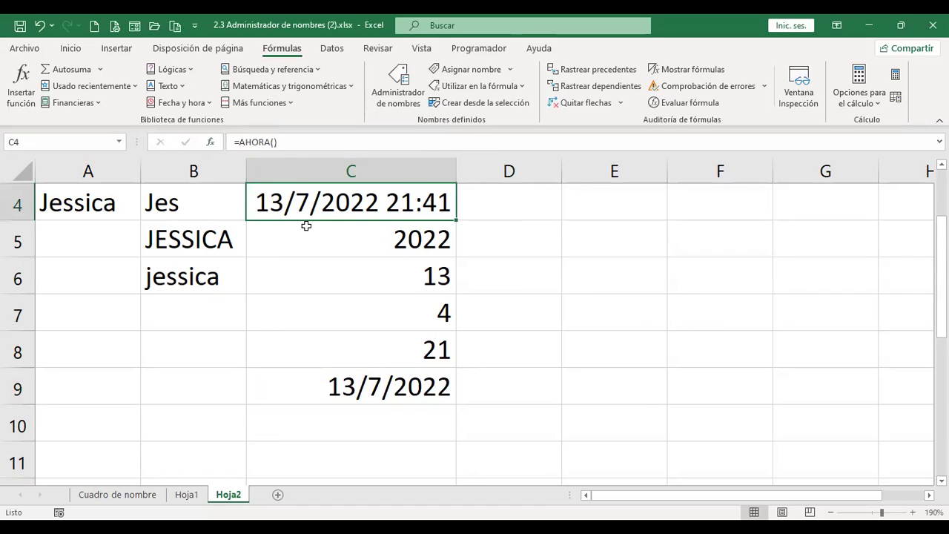
left_click(403, 393)
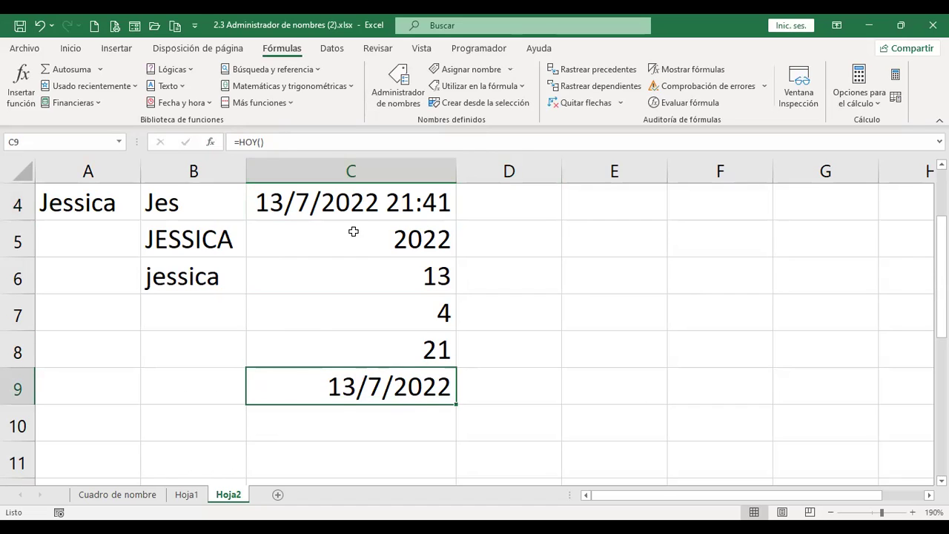
Step: Browse the available date and time, lookup and reference, and mathematics and trigonometry functions without inserting any
left_click(341, 416)
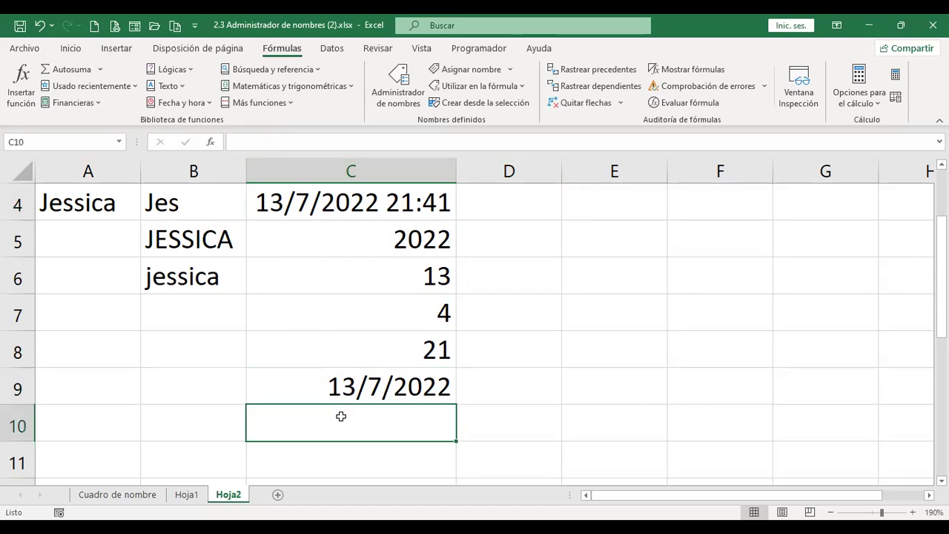
left_click(212, 108)
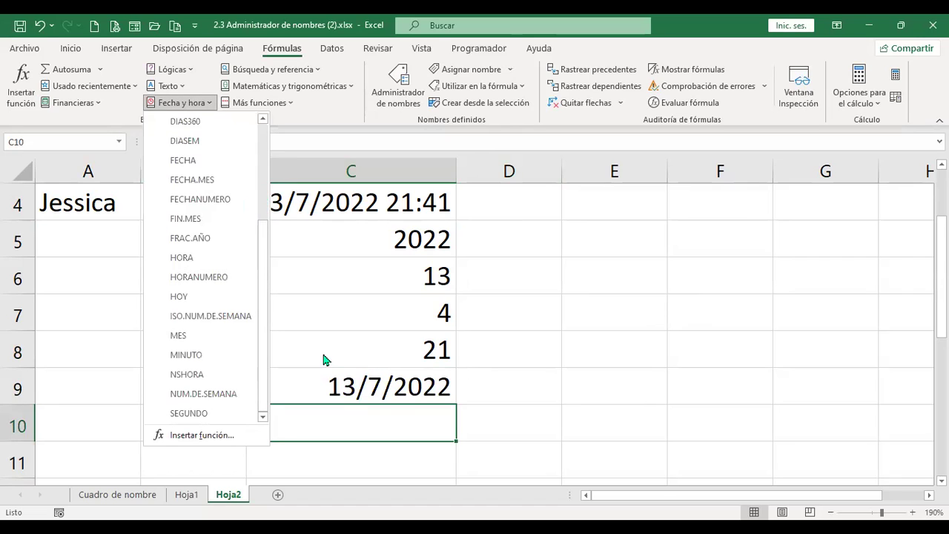
left_click(544, 342)
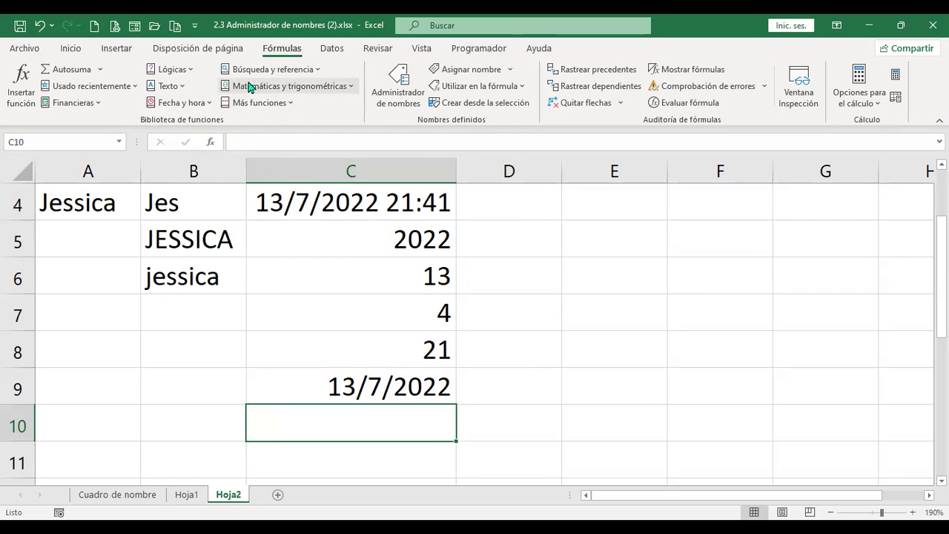
left_click(317, 70)
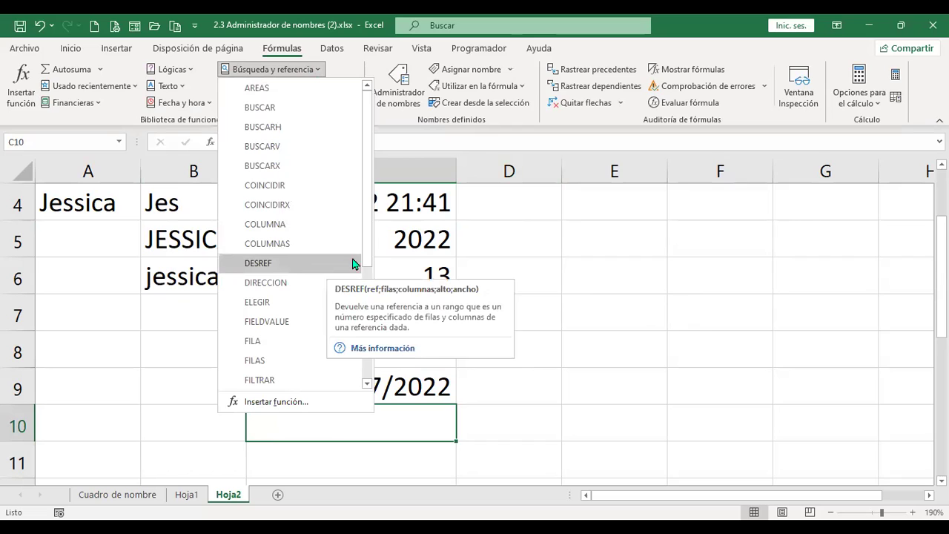
left_click_drag(369, 194, 373, 309)
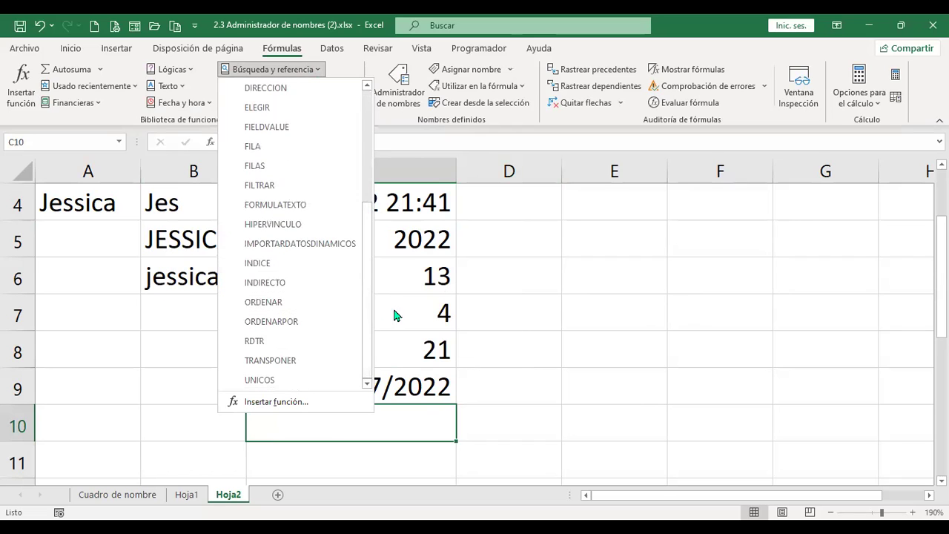
left_click(417, 311)
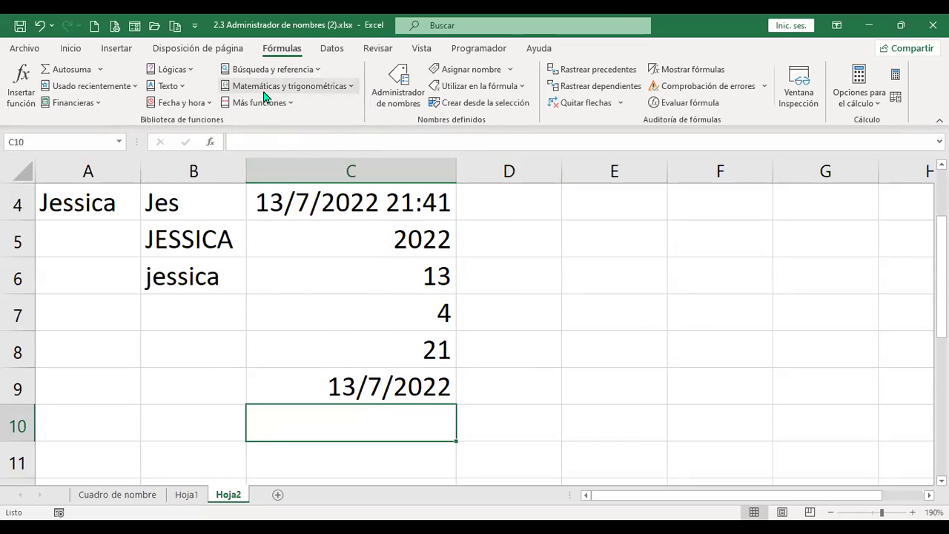
left_click(350, 92)
scroll(313, 146, "down", 3)
scroll(313, 146, "up", 3)
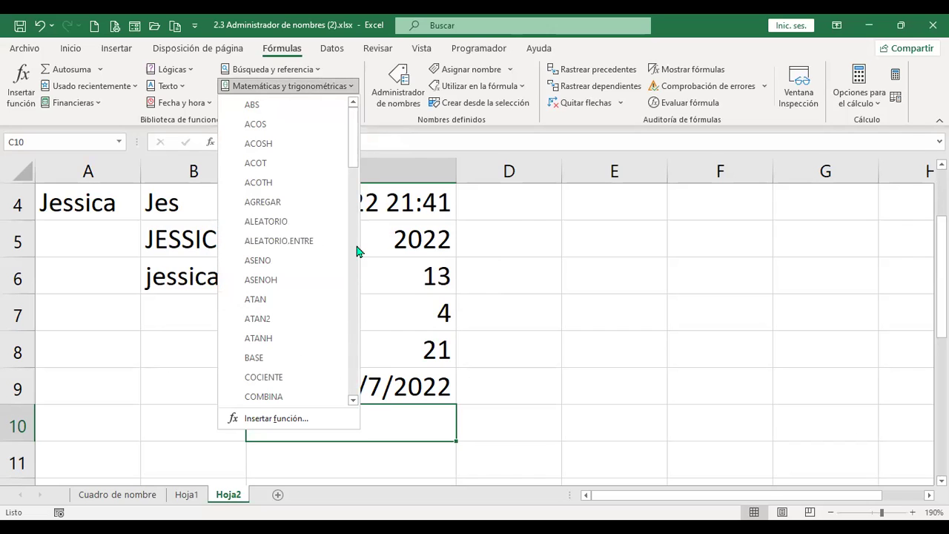
scroll(356, 250, "down", 5)
left_click_drag(356, 190, 353, 295)
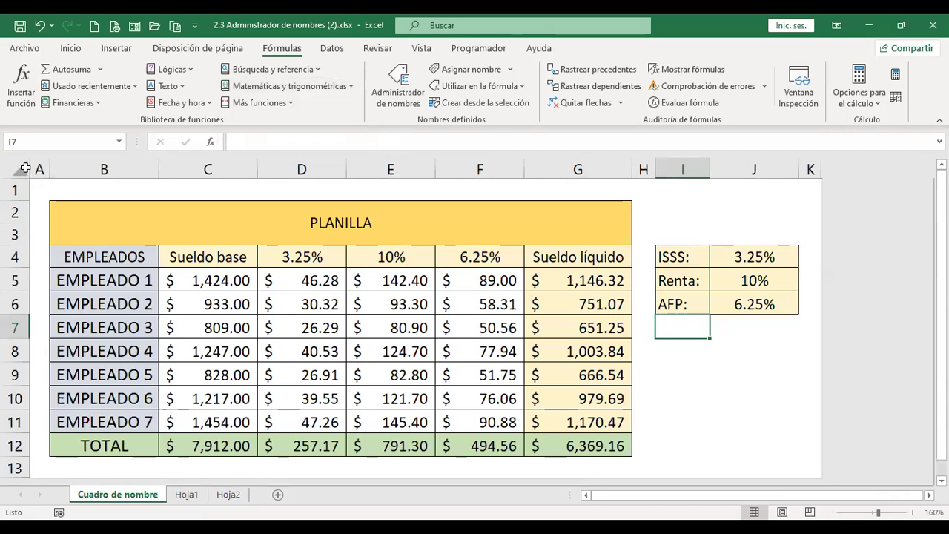
Step: Copy the entire Cuadro de nombre sheet and paste it into a new worksheet
left_click(25, 169)
key("ctrl+c")
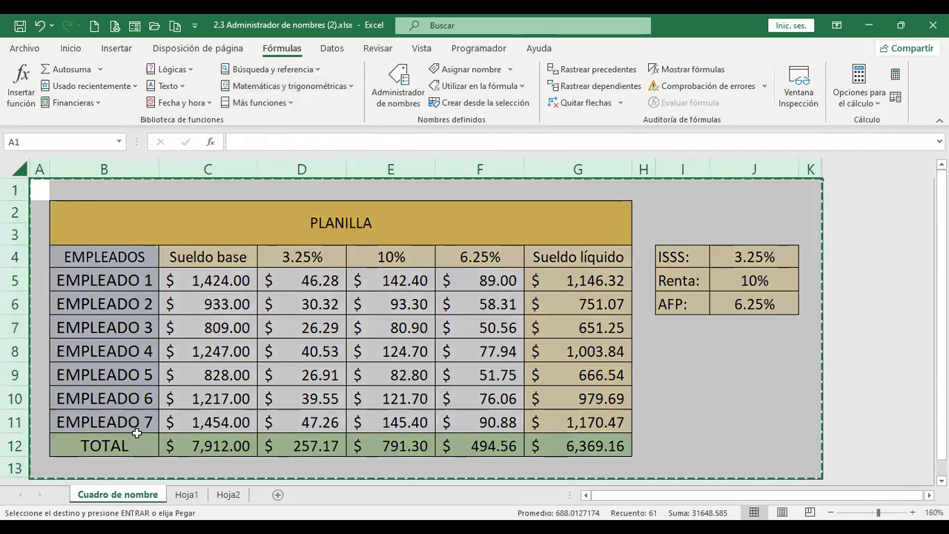
left_click(228, 494)
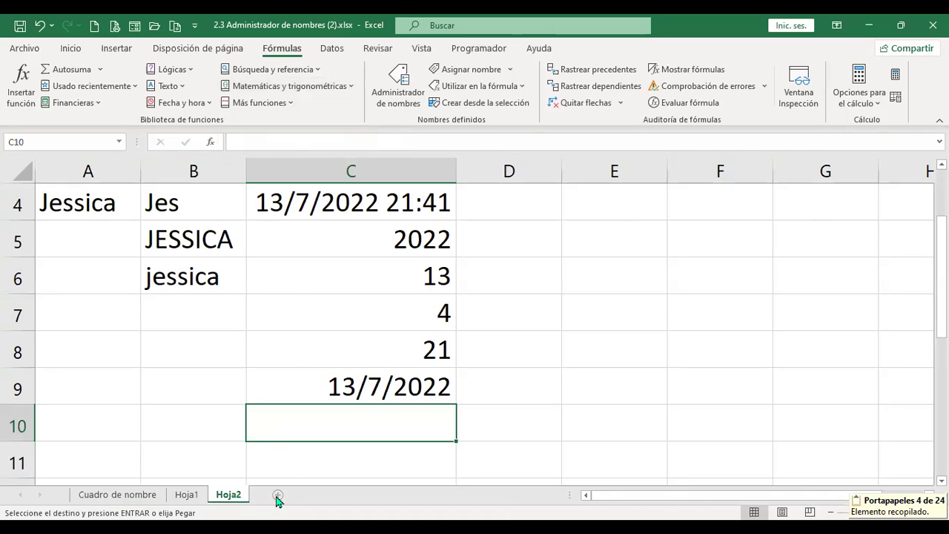
left_click(278, 494)
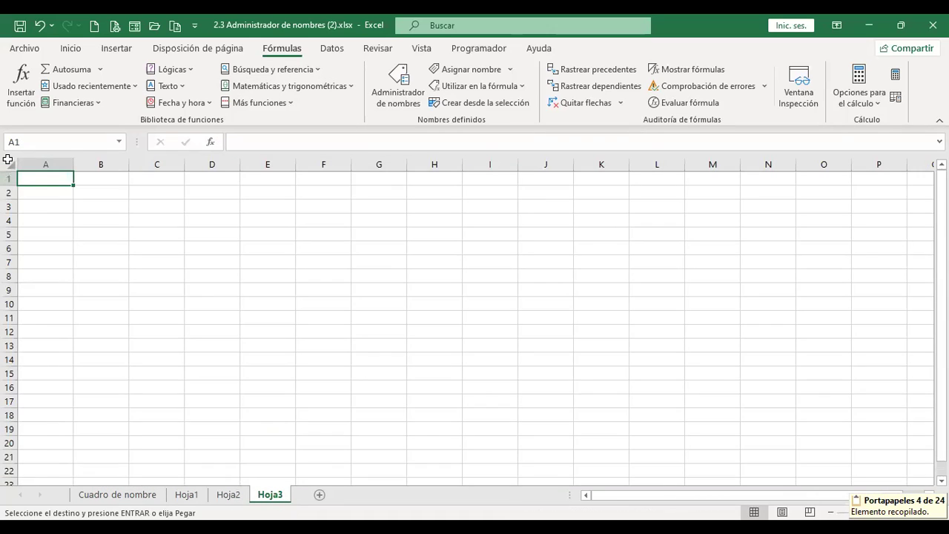
left_click(8, 159)
key("ctrl+v")
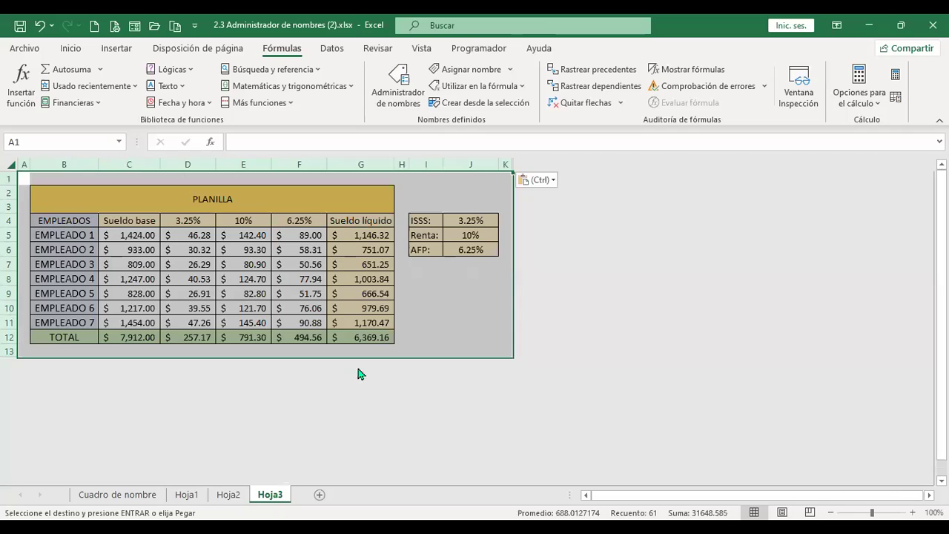
scroll(448, 381, "up", 2)
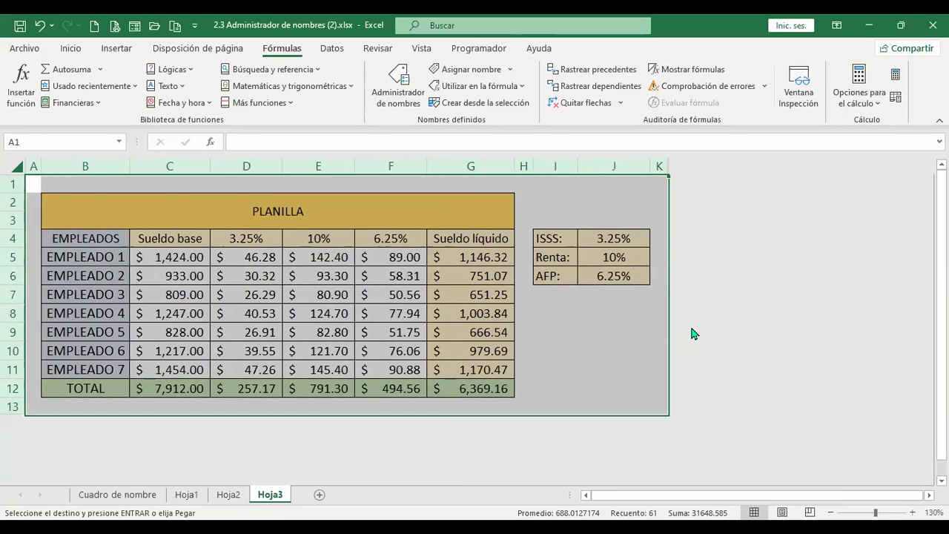
left_click(588, 314)
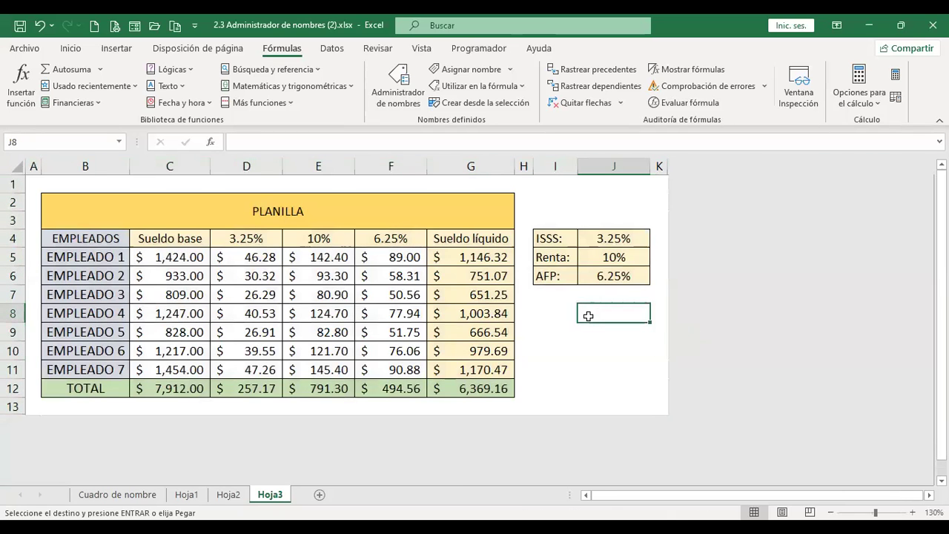
Step: Unhide the hidden columns after column K in the copied payroll sheet
scroll(588, 316, "up", 1)
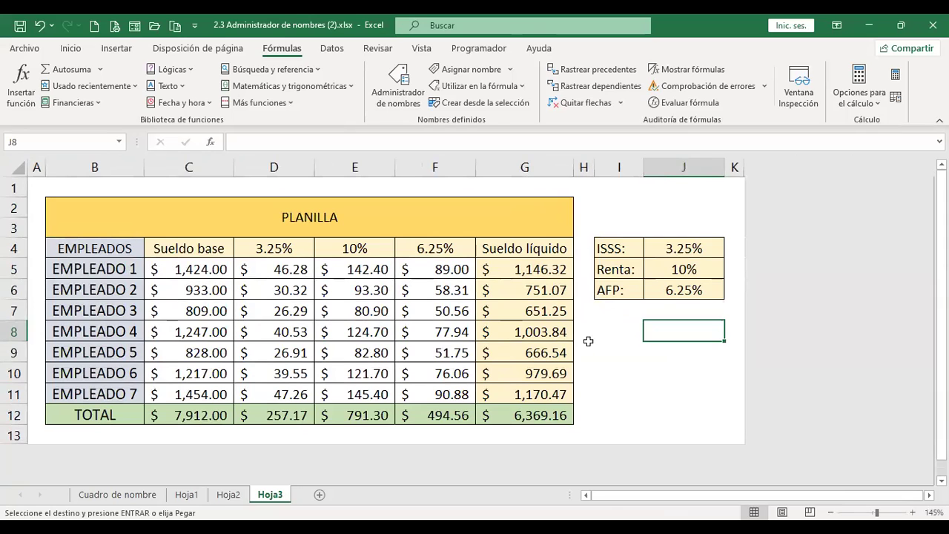
mouse_move(734, 170)
left_mouse_down()
mouse_move(758, 171)
mouse_move(748, 164)
left_mouse_up()
right_click(801, 333)
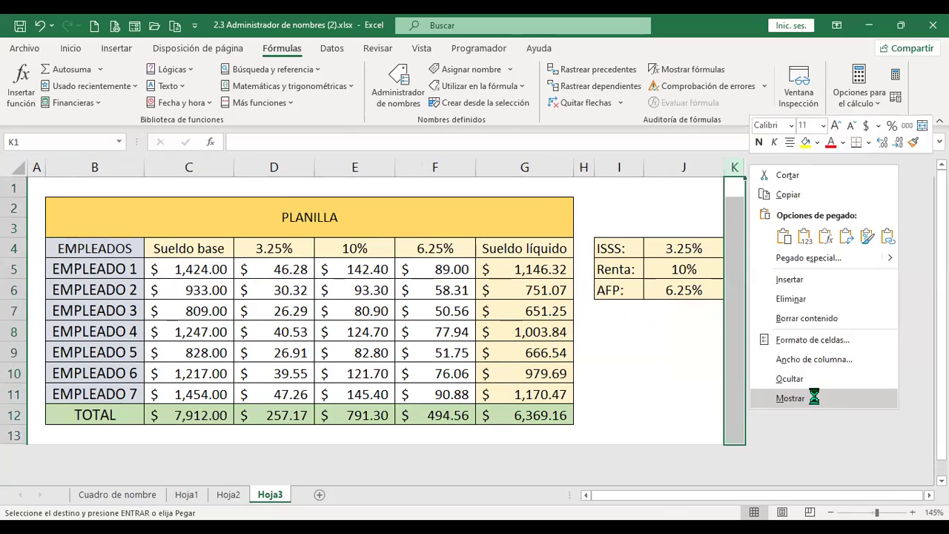
left_click(797, 393)
Step: Unhide the hidden rows below row 13 in the copied payroll sheet and return to cell A1
scroll(87, 460, "down", 2)
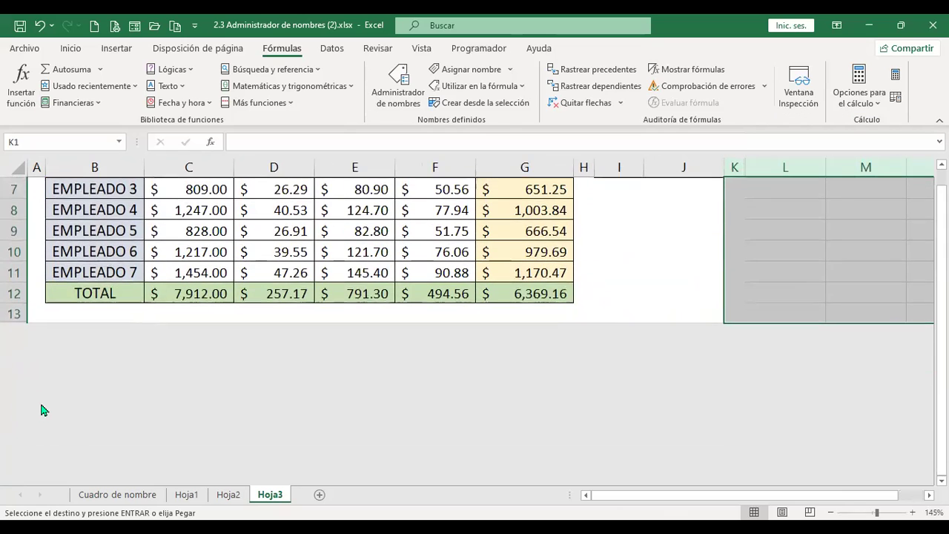
left_click_drag(15, 312, 18, 351)
right_click(13, 310)
left_click(56, 302)
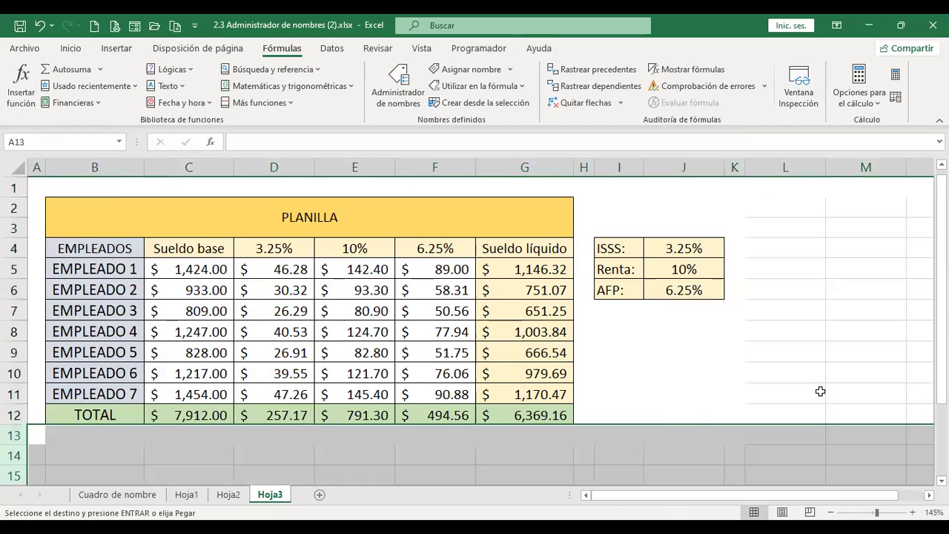
key("ctrl+Home")
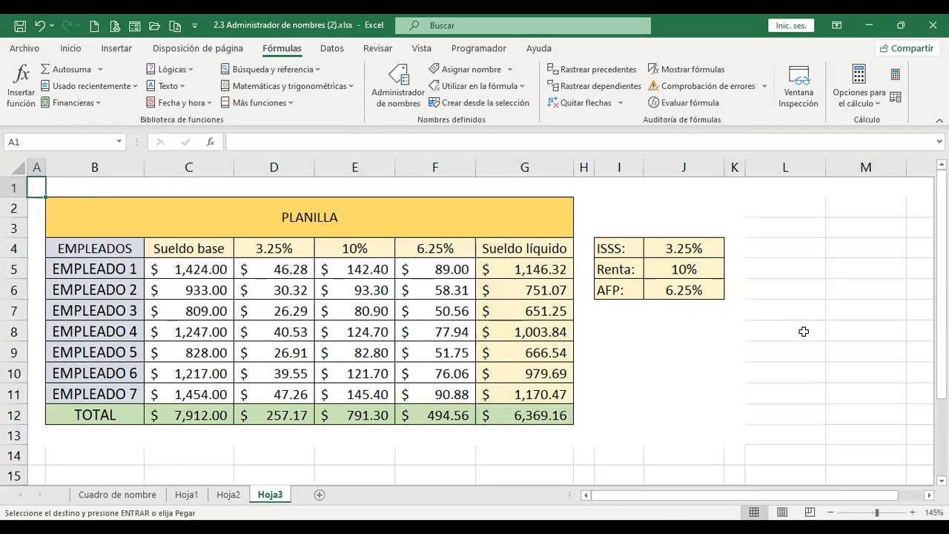
Step: Enter a REDOND.MULT formula in cell L5 that rounds the net salary in G5 to a multiple of 3
left_click(537, 269)
left_click(790, 268)
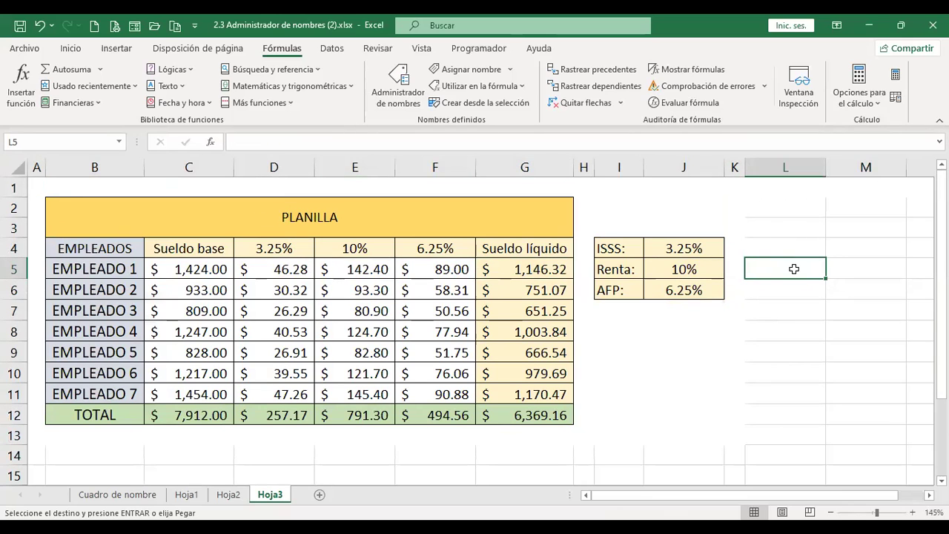
type("+")
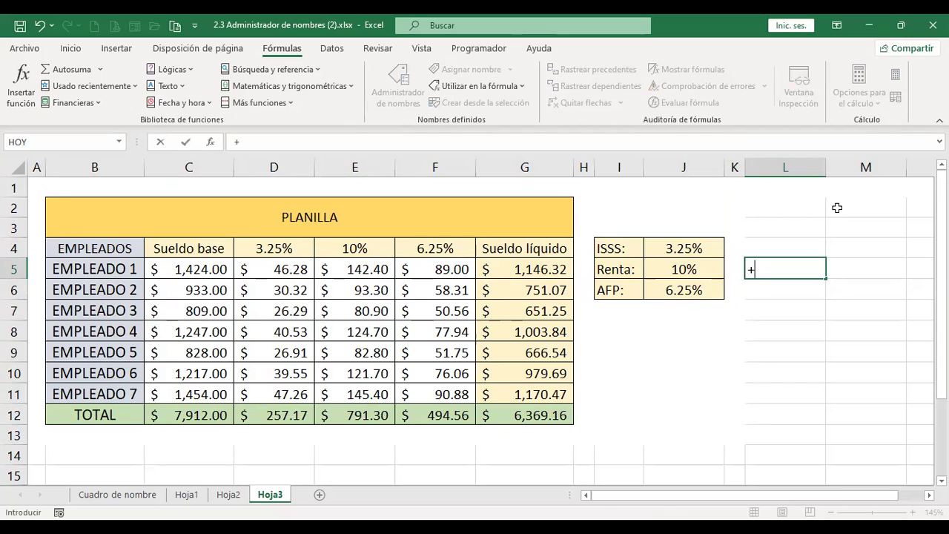
type("red")
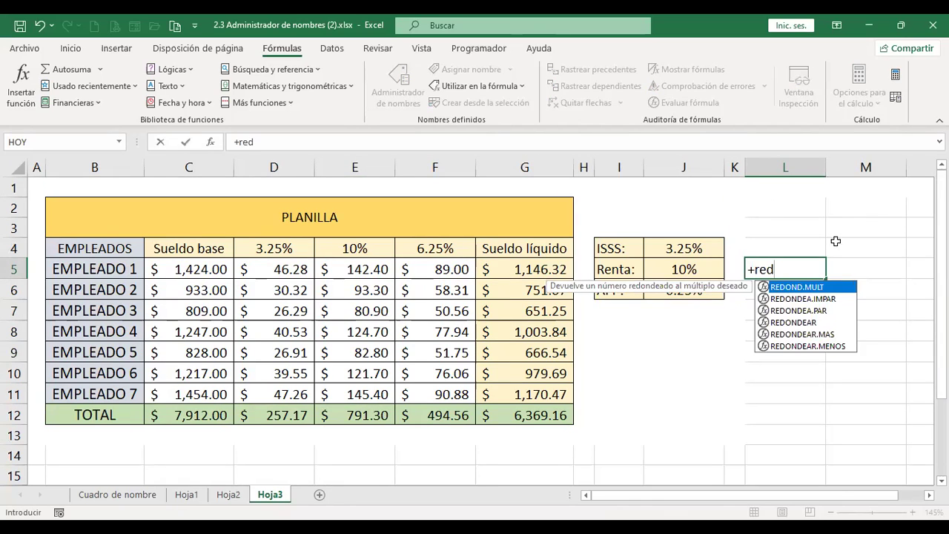
double_click(818, 291)
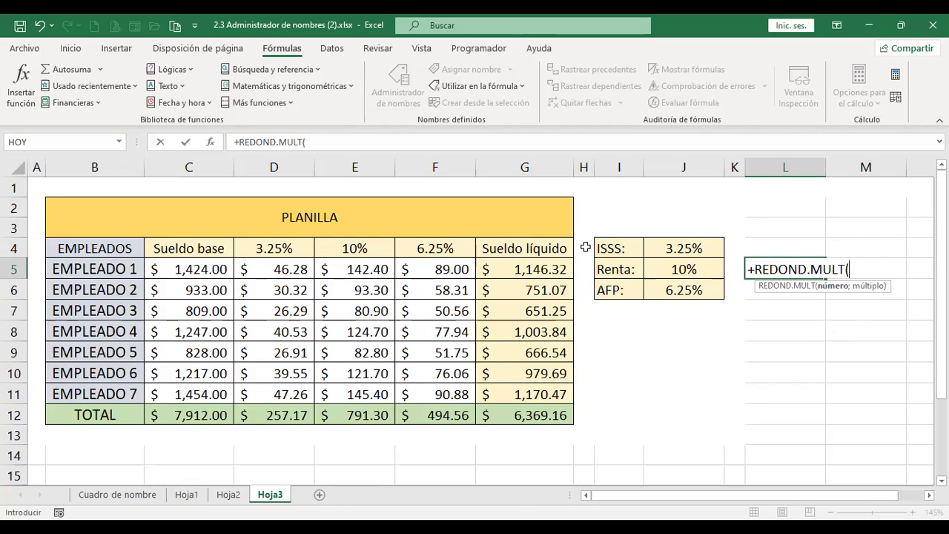
left_click(547, 269)
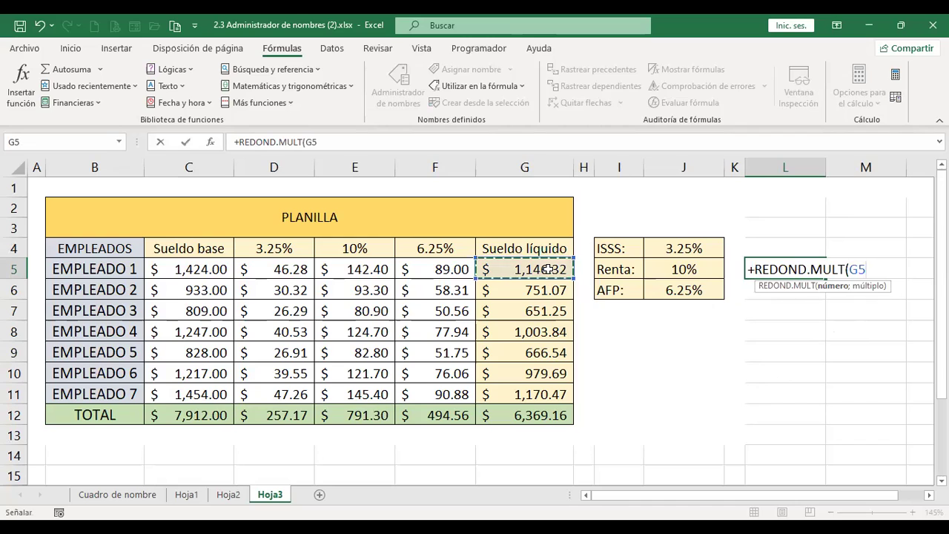
type(";")
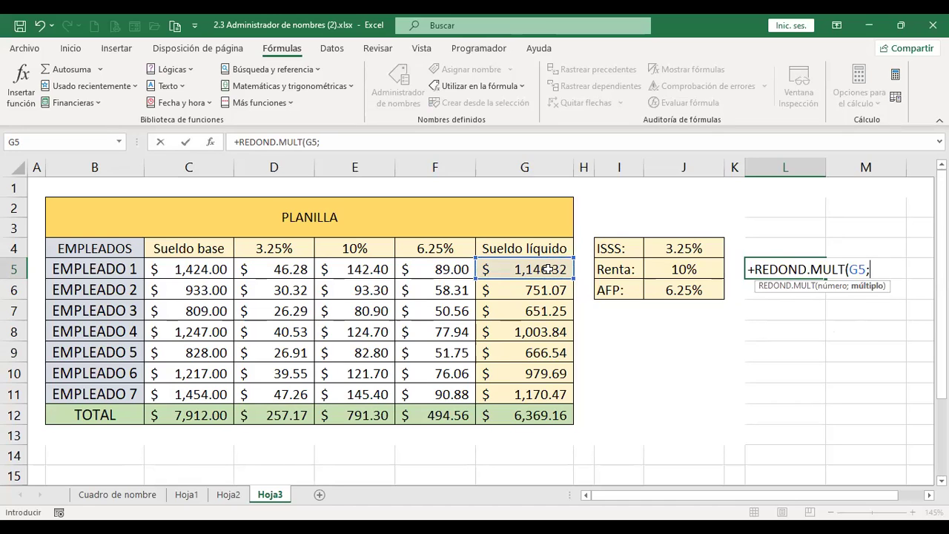
type("3")
key("Return")
Step: Change the multiple in the REDOND.MULT formula in L5 to 5
key("Up")
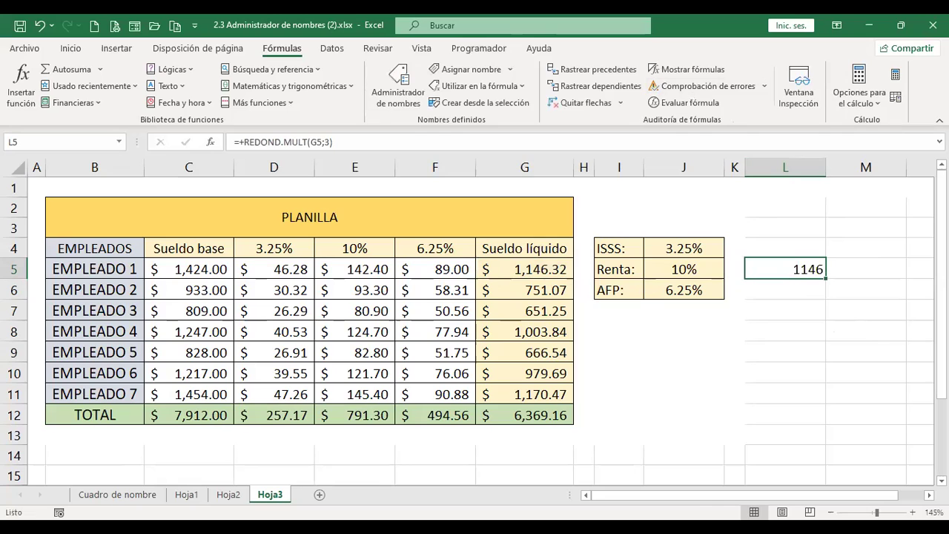
key("F2")
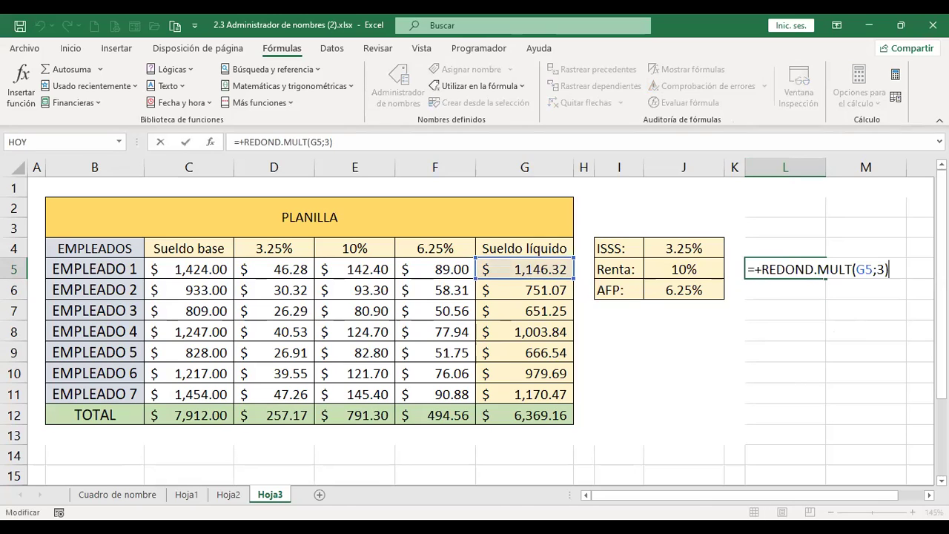
key("Left")
key("BackSpace")
type("5")
key("Return")
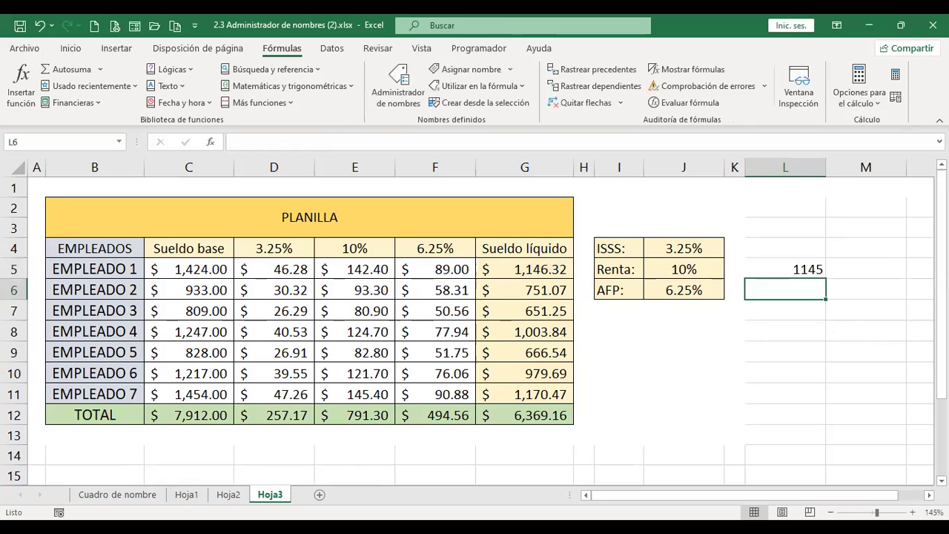
Step: Review the number and multiple arguments of the REDOND.MULT formula in L5 without changing them
left_click(785, 269)
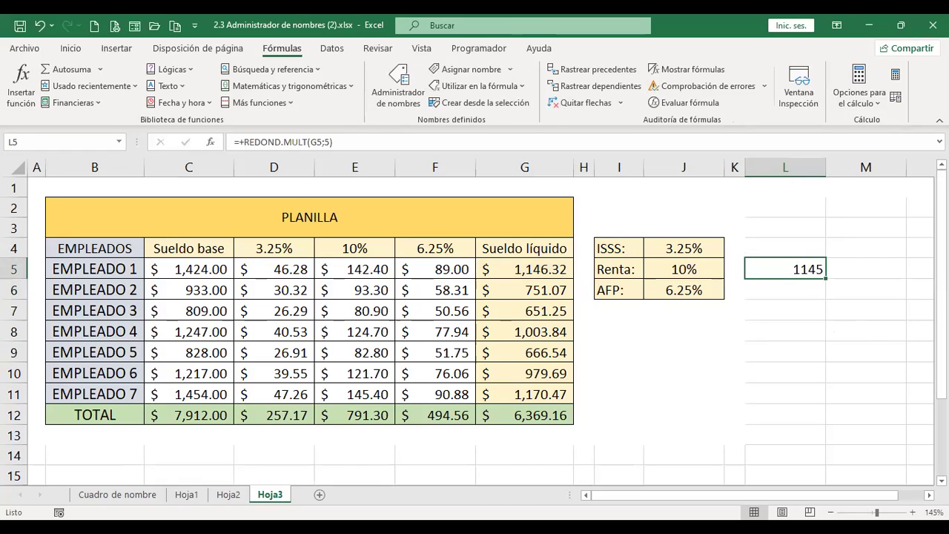
key("F2")
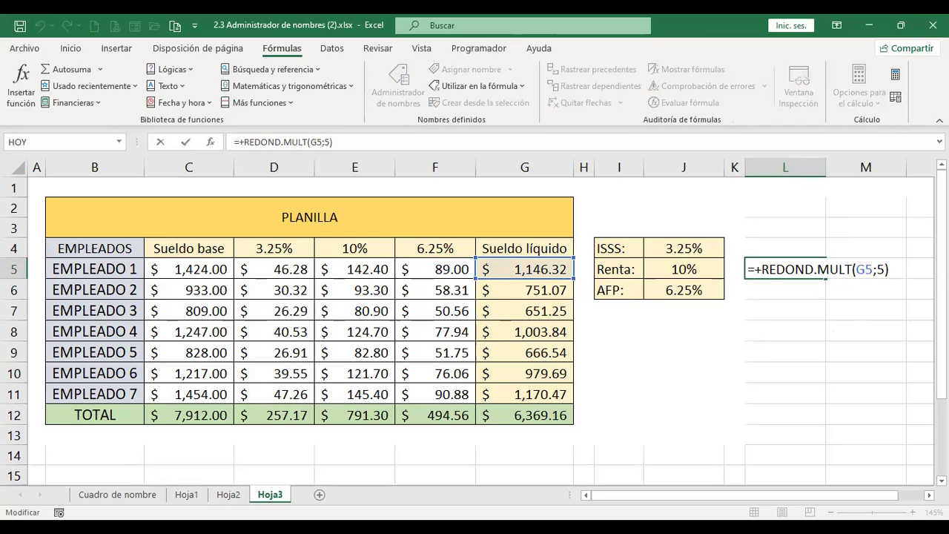
key("Left")
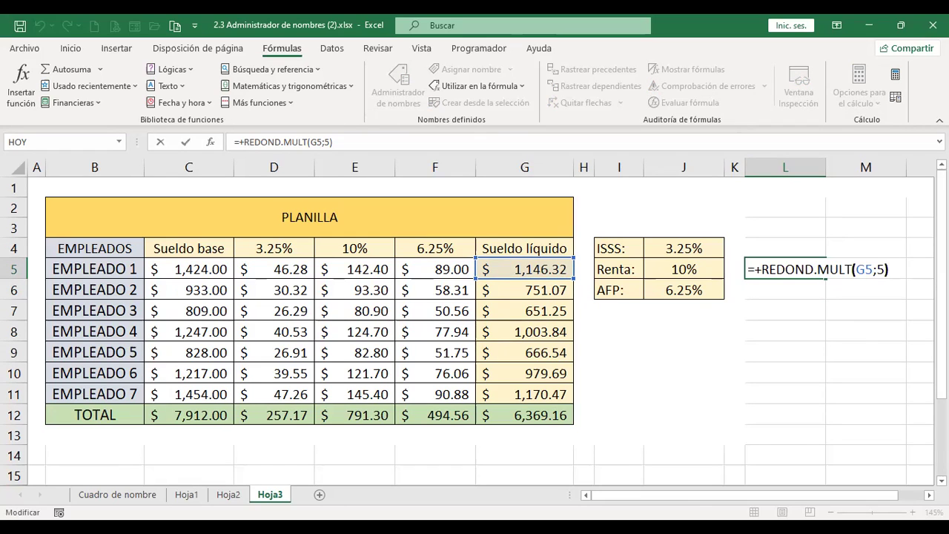
left_click(864, 269)
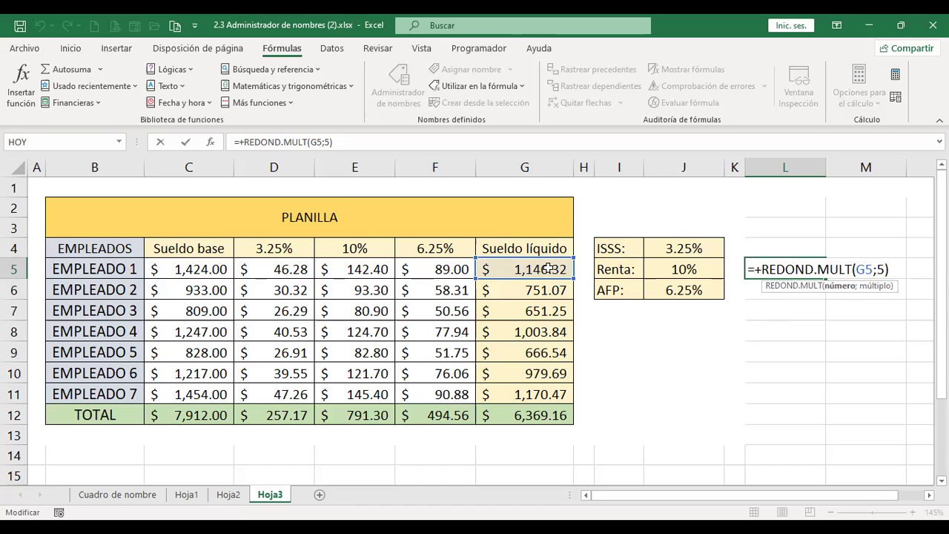
key("Right")
key("Right")
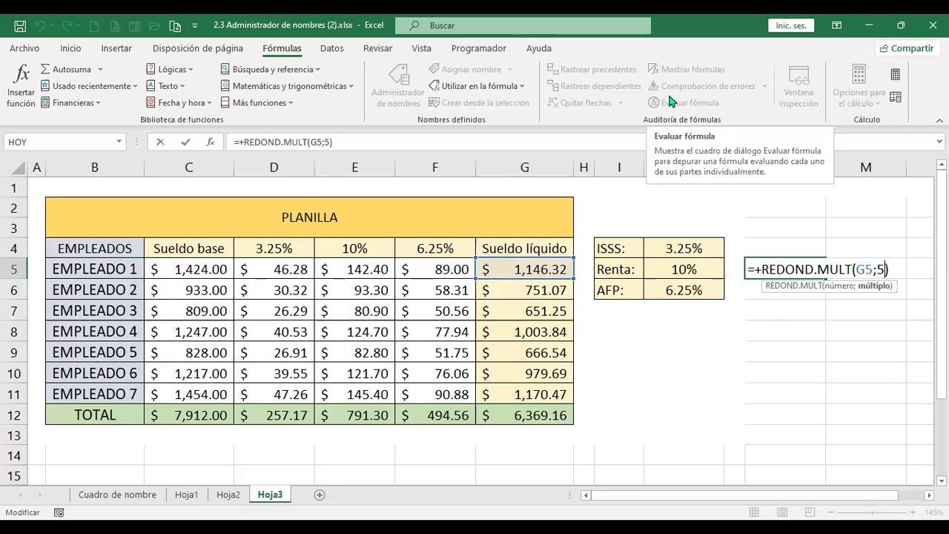
key("ctrl+Return")
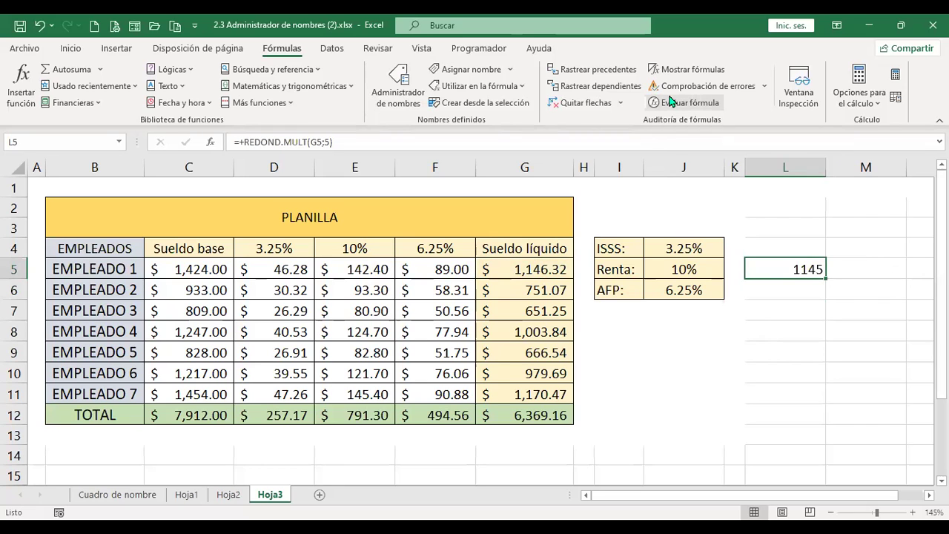
Step: Enter a REDONDEA.IMPAR formula in cell L6 that rounds the net salary in G6 to an odd number
key("Return")
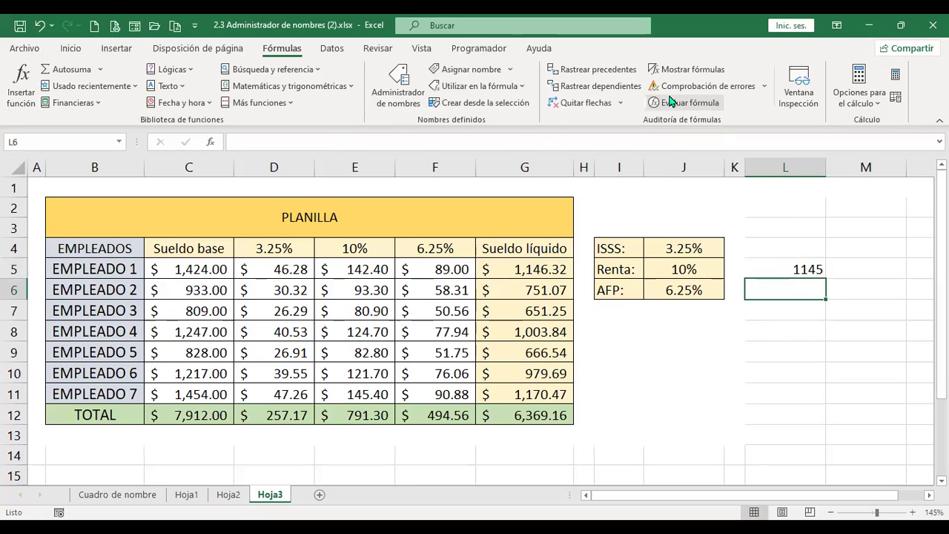
type("+")
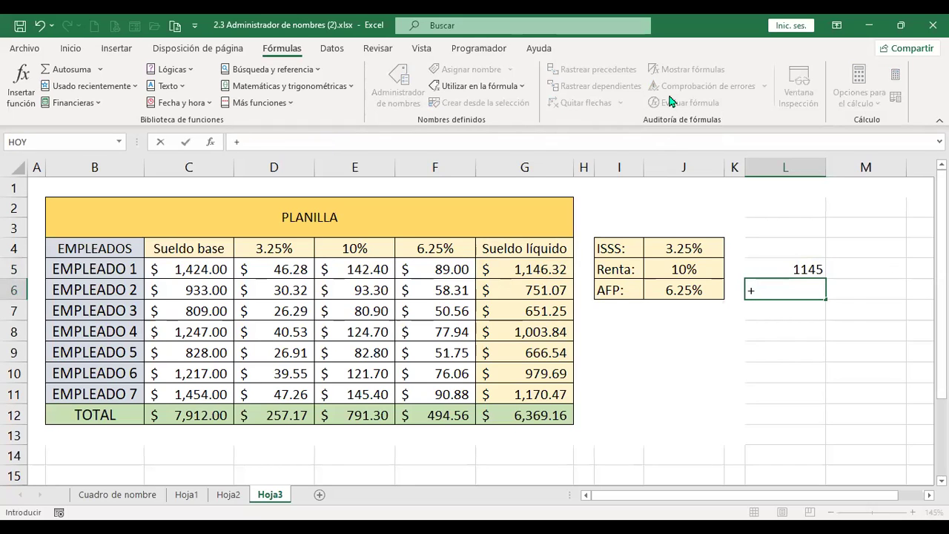
type("redon")
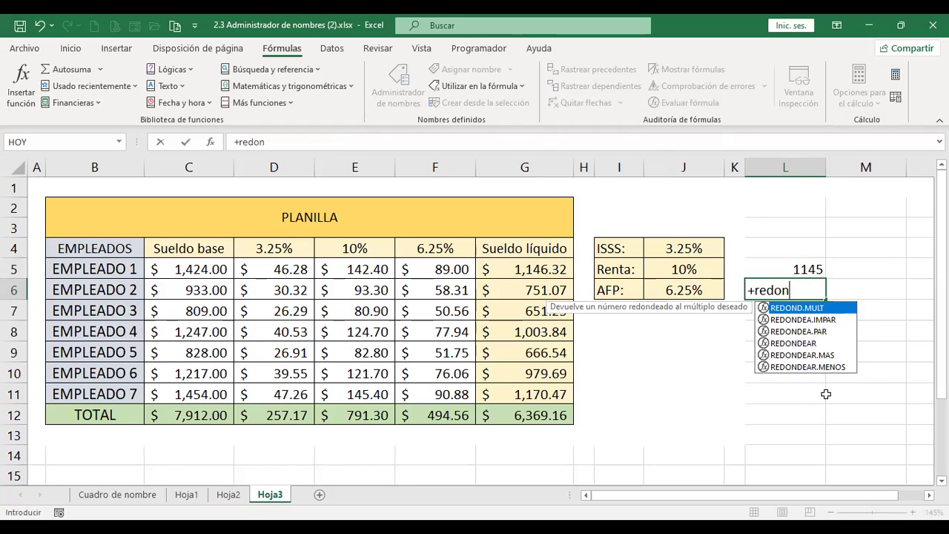
double_click(813, 319)
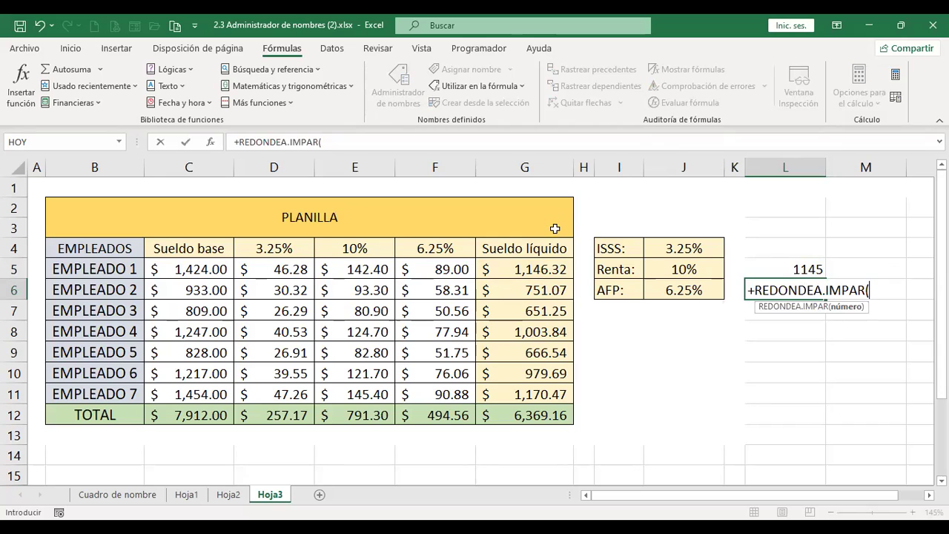
left_click(553, 292)
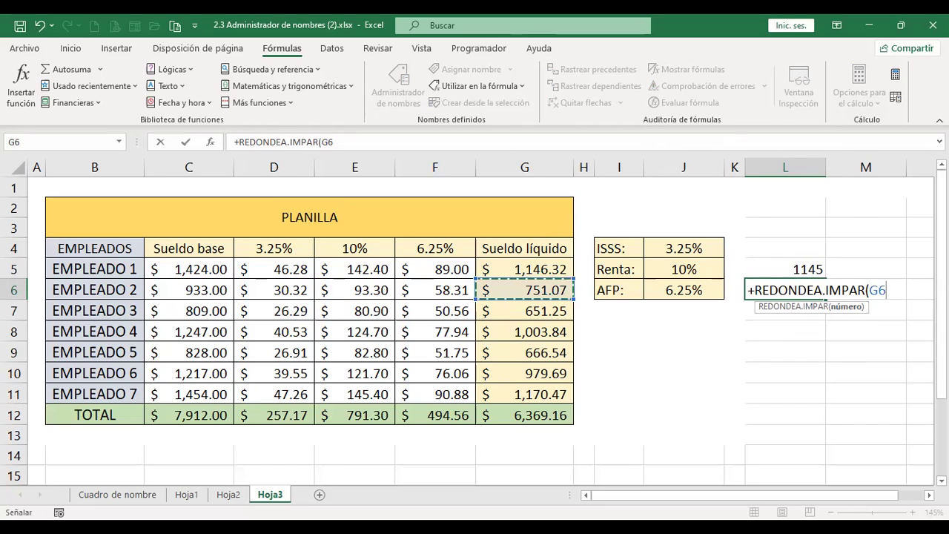
key("Return")
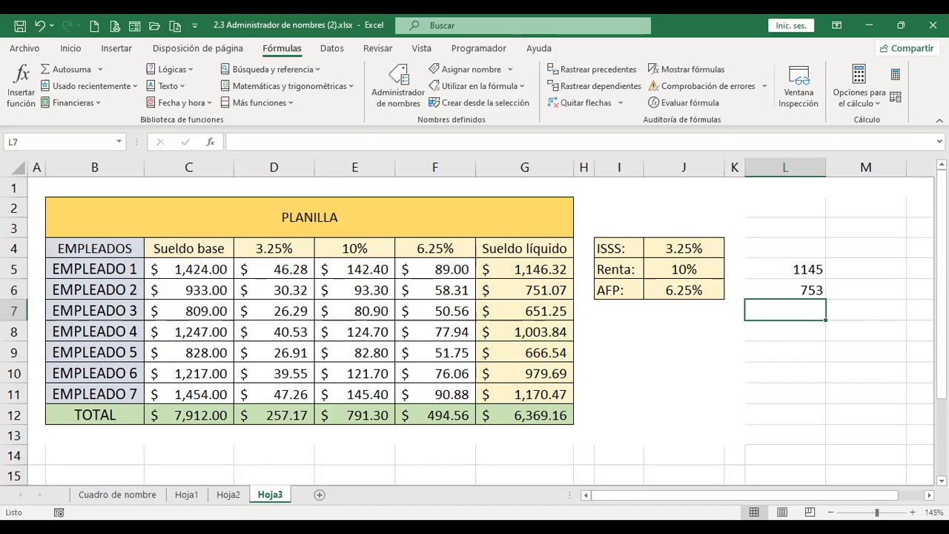
left_click(785, 290)
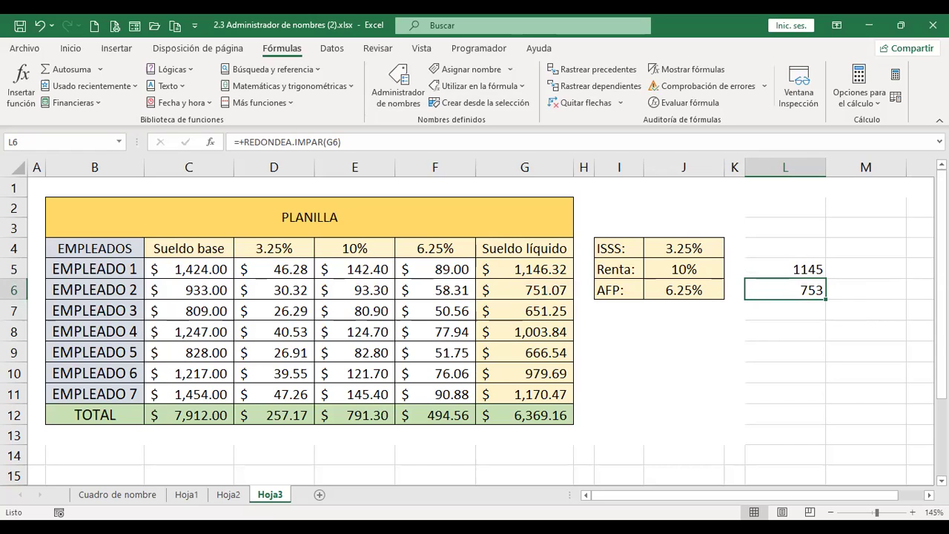
Step: Enter a REDONDEA.PAR formula in cell L7 that rounds the net salary in G7 to an even number
left_click(785, 310)
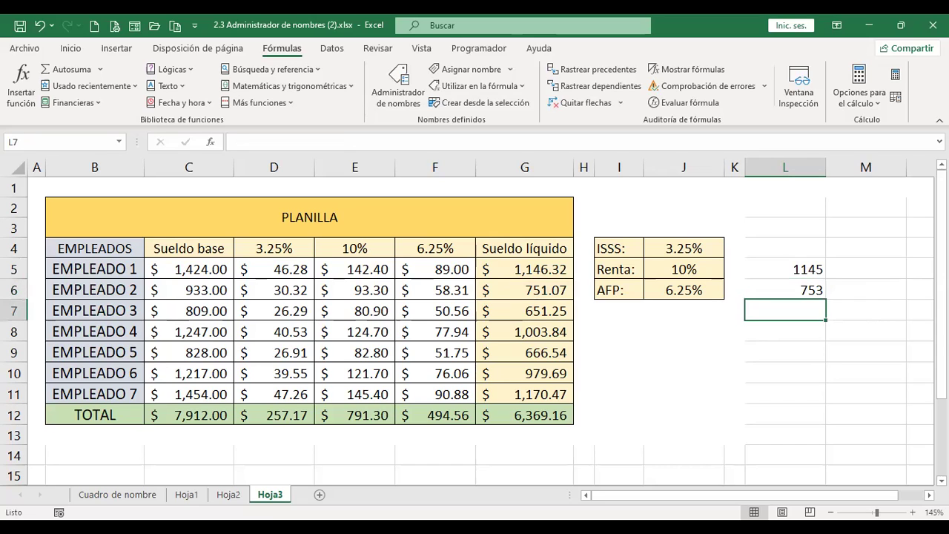
type("+redon")
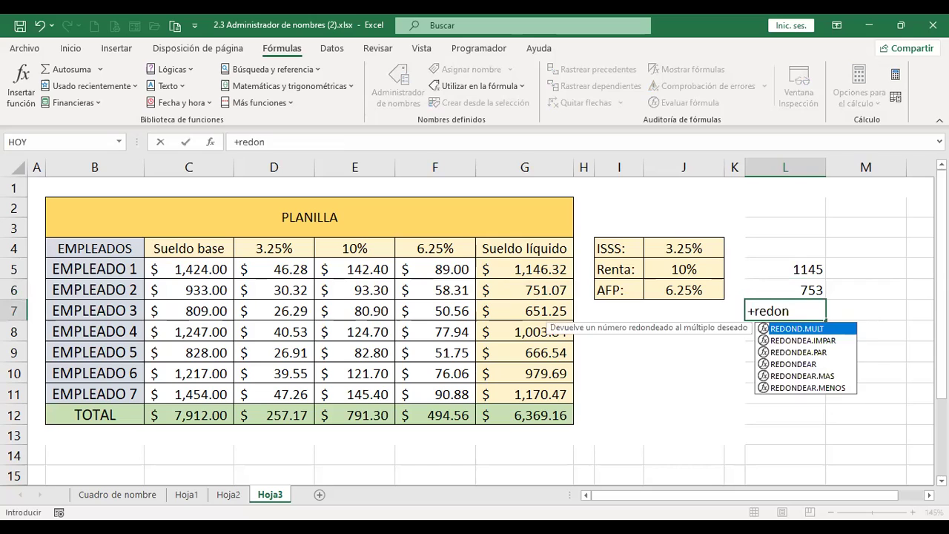
double_click(826, 354)
left_click(550, 311)
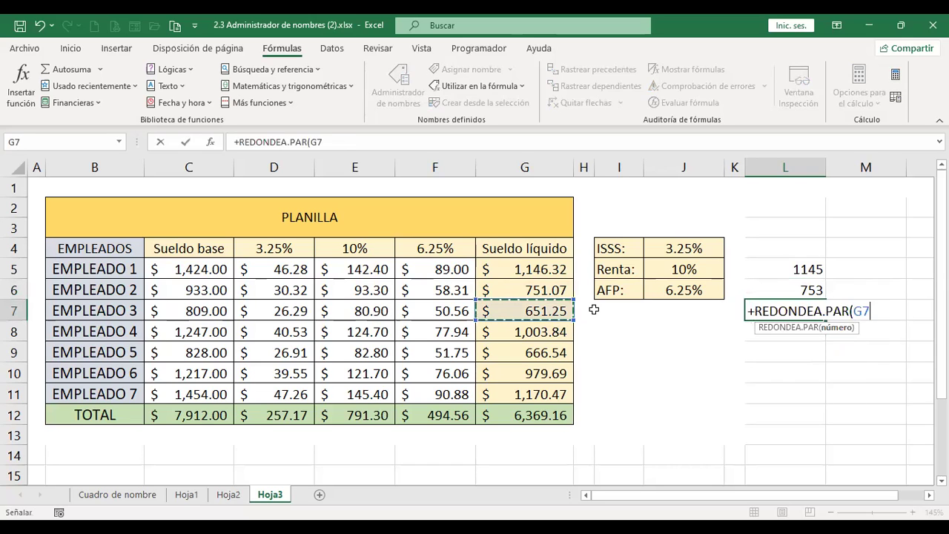
key("Return")
key("Up")
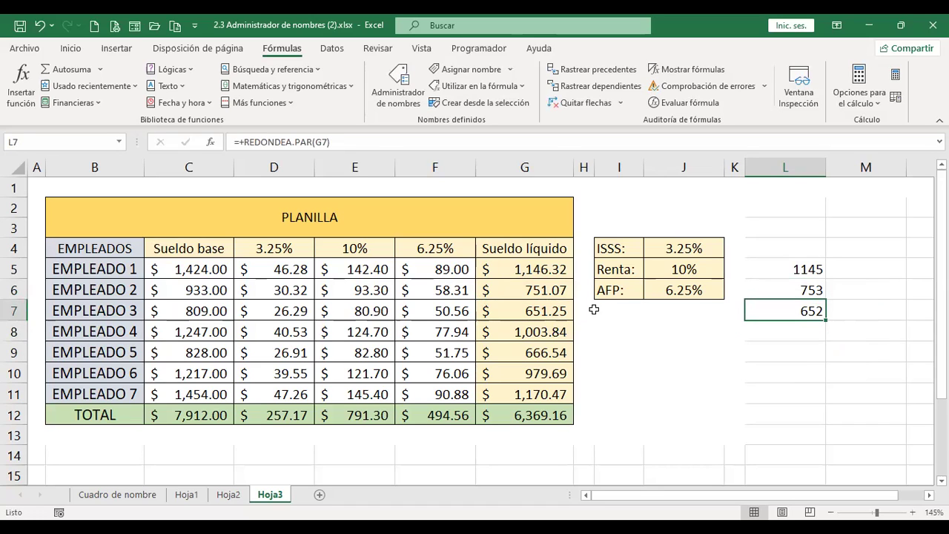
left_click(790, 336)
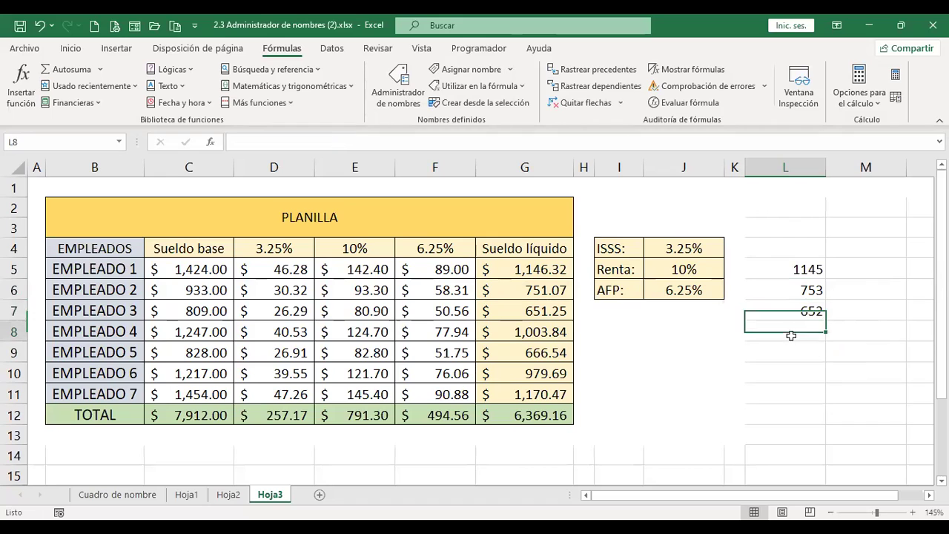
type("+rdo")
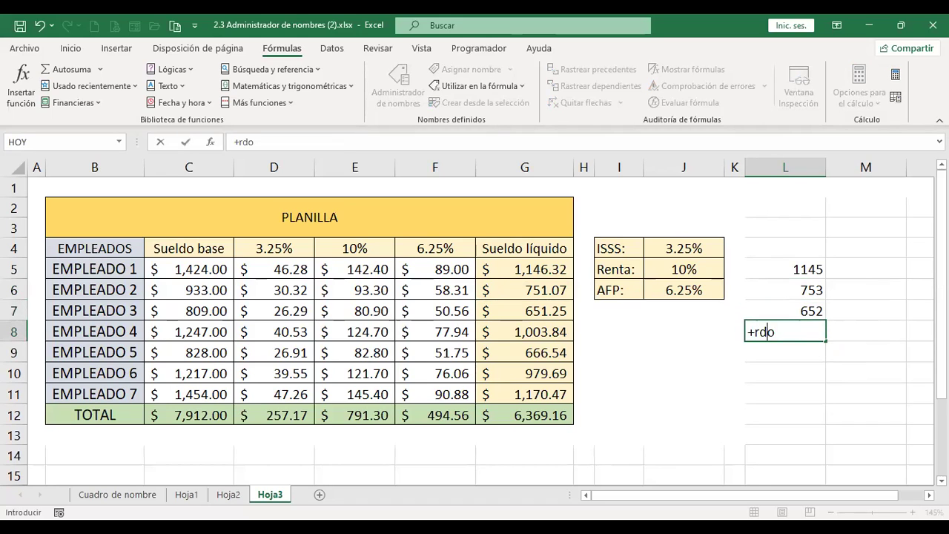
key("BackSpace")
key("BackSpace")
type("edo")
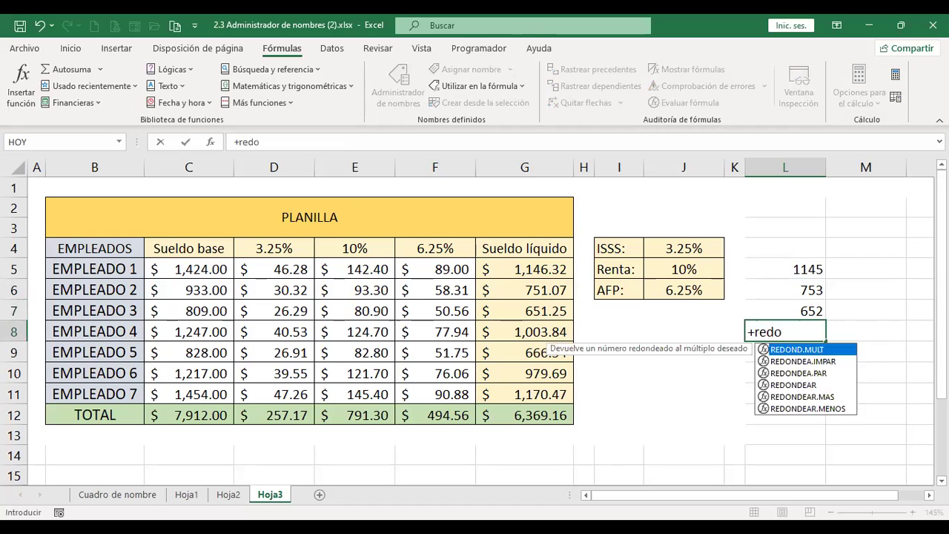
double_click(825, 398)
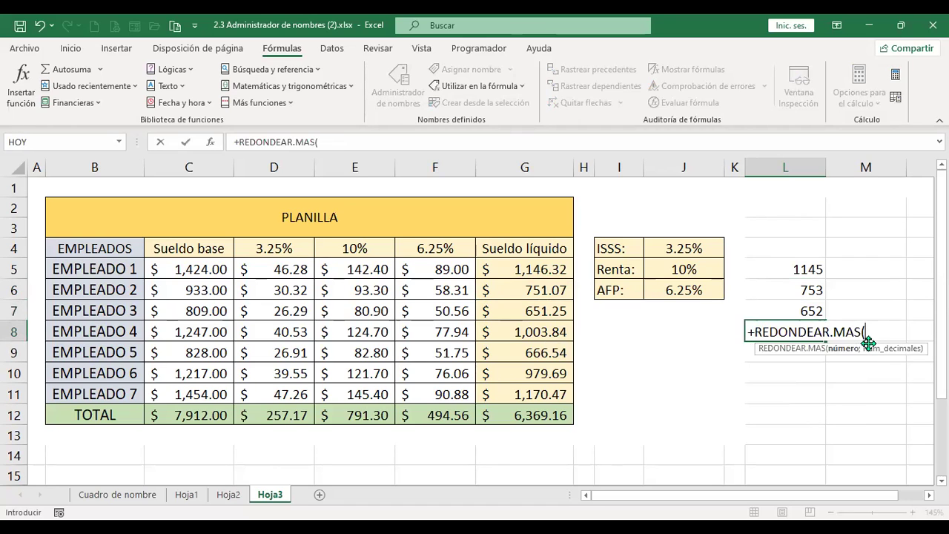
key("BackSpace")
key("BackSpace")
key("Escape")
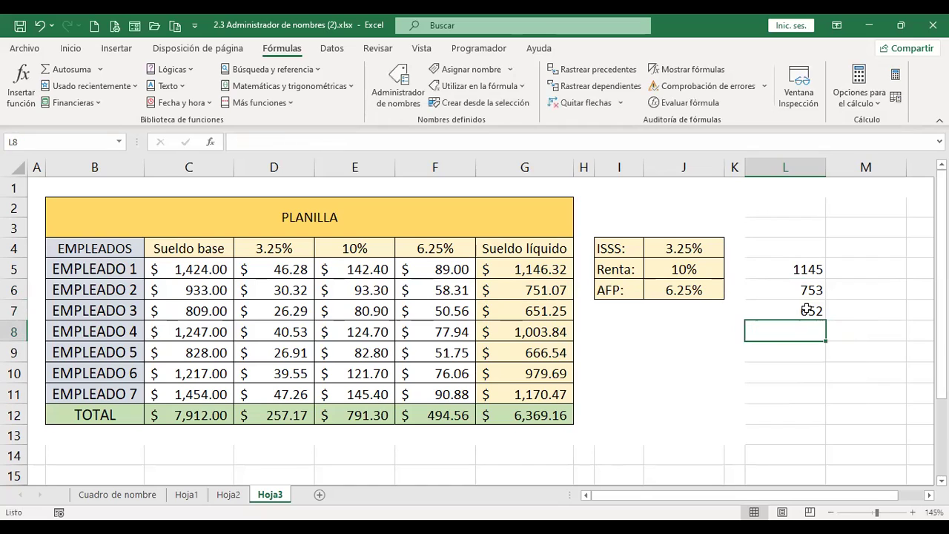
Step: Enter a REDONDEAR formula in cell L8 that rounds the net salary in G8 to 0 decimals
left_click(807, 310)
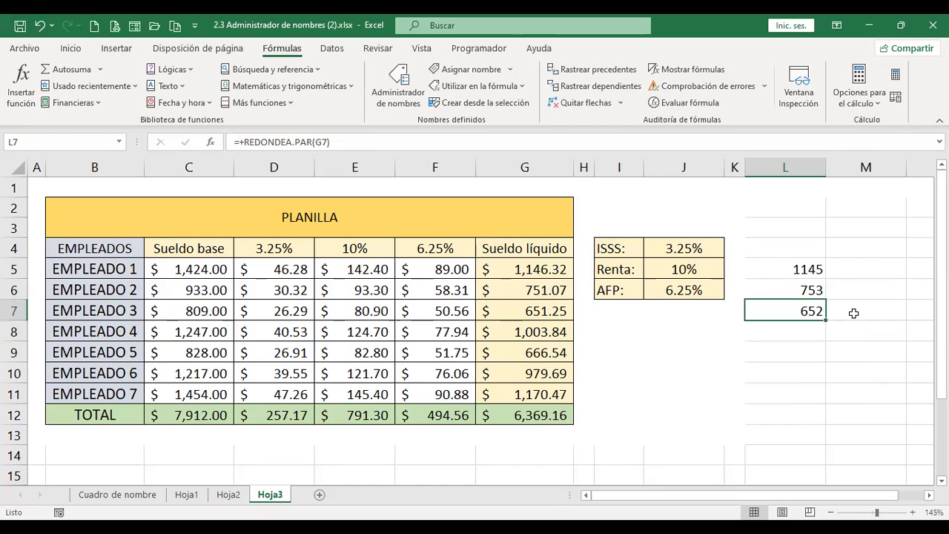
key("Return")
type("+")
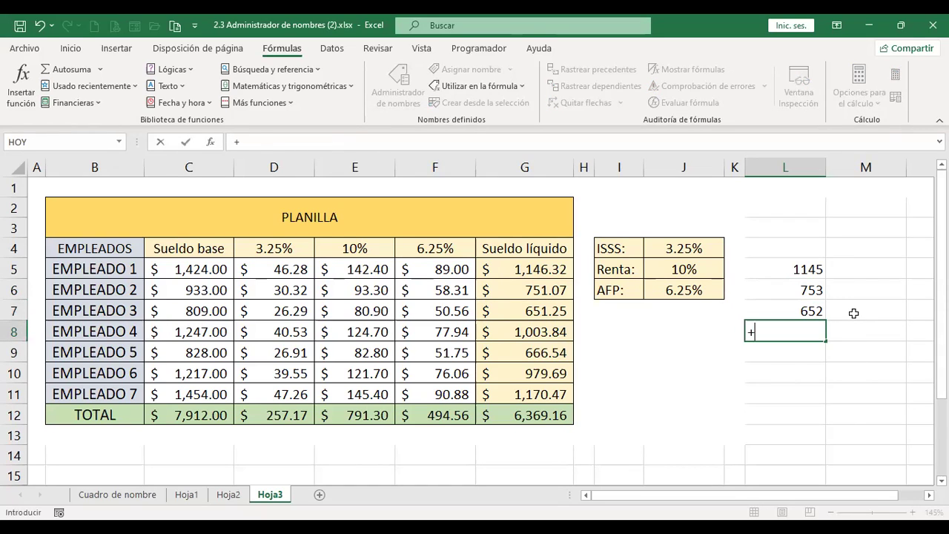
type("redon")
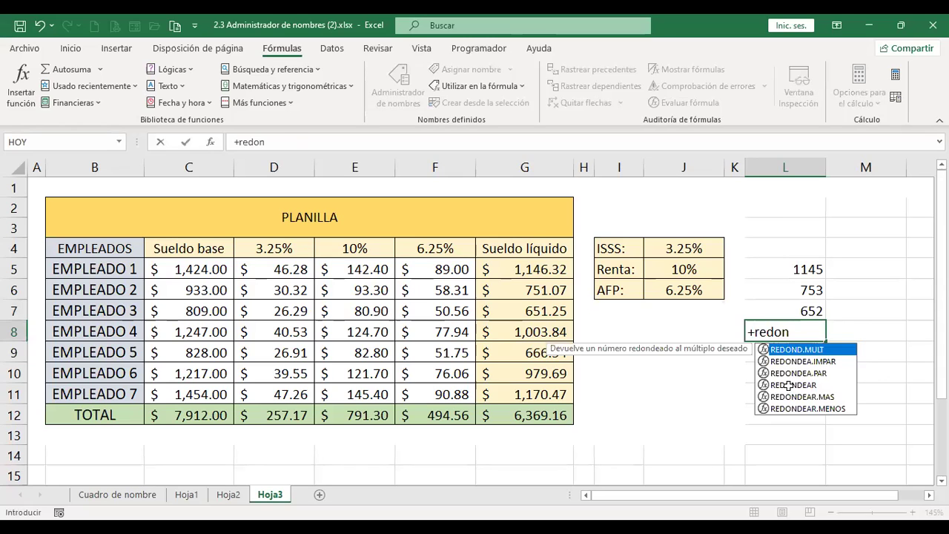
double_click(792, 386)
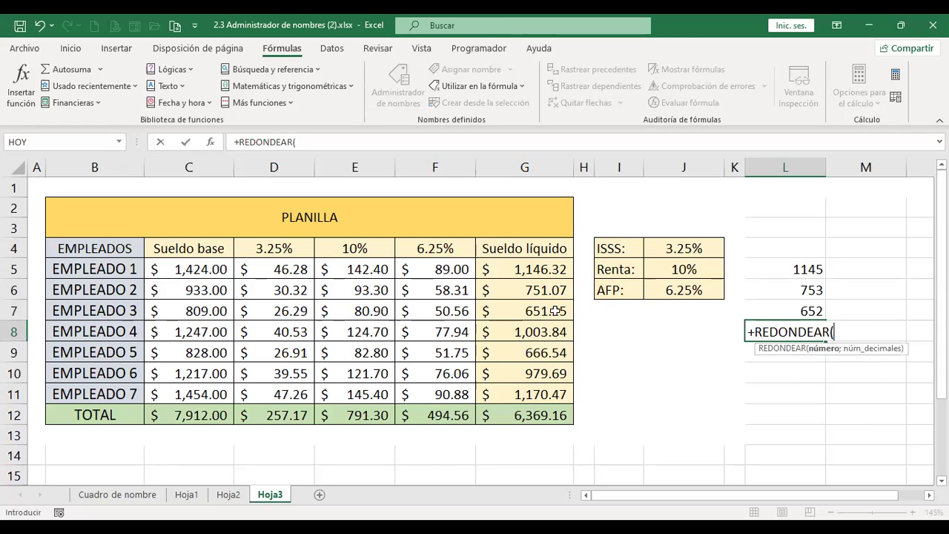
left_click(526, 330)
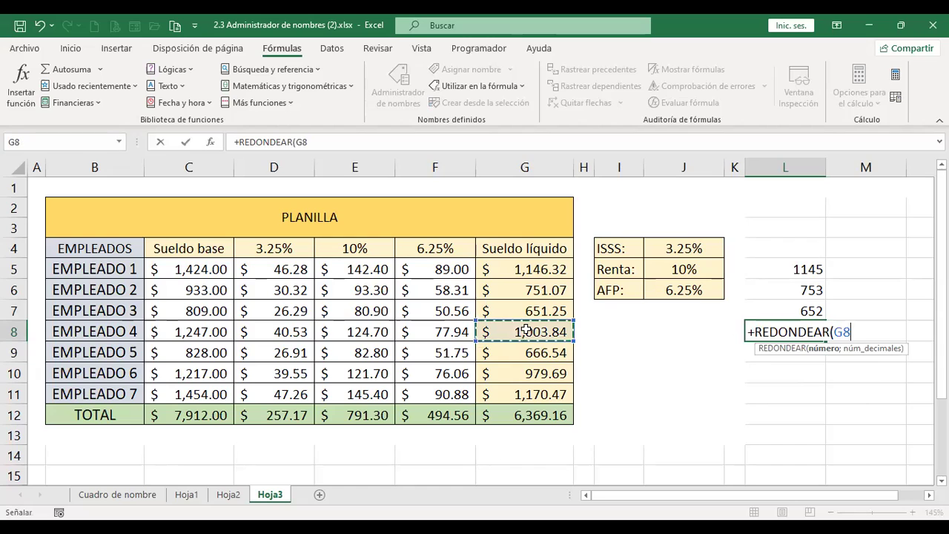
type(";")
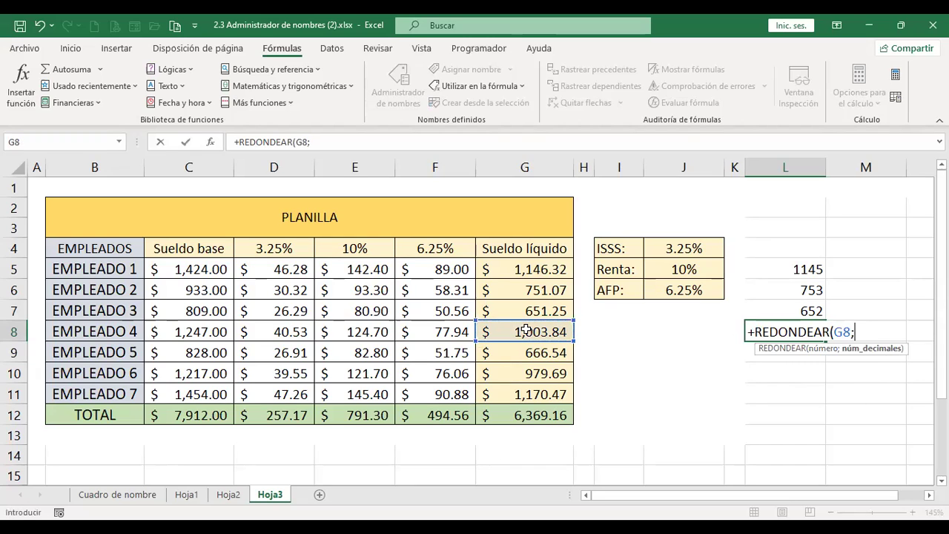
type("0")
key("Return")
key("Up")
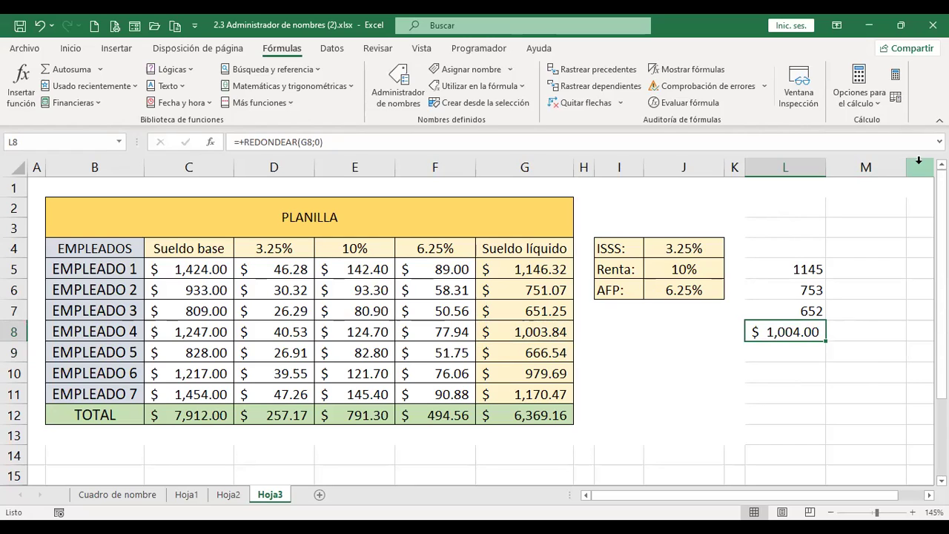
Step: Enter a REDONDEAR.MAS formula in cell L9 that rounds the net salary in G9 up to 1 decimal
key("Return")
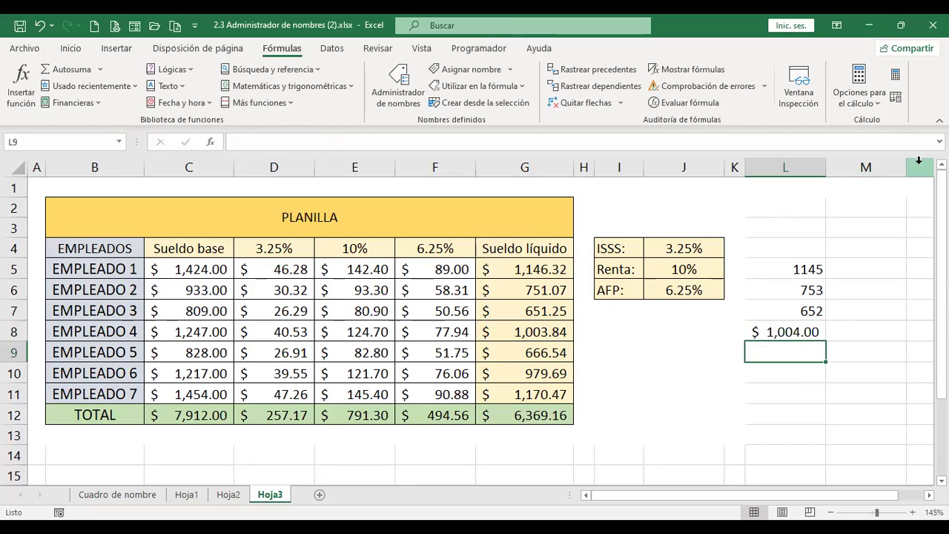
type("+r")
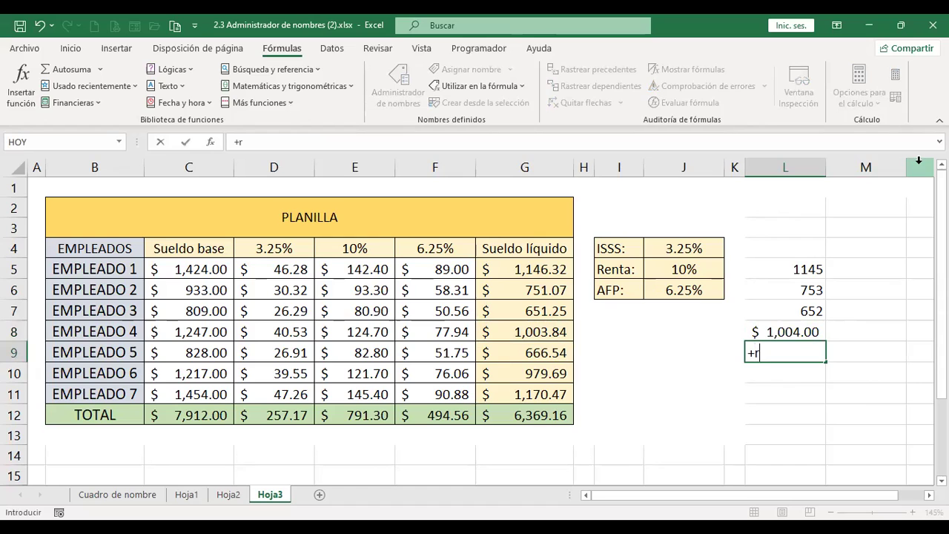
type("edon")
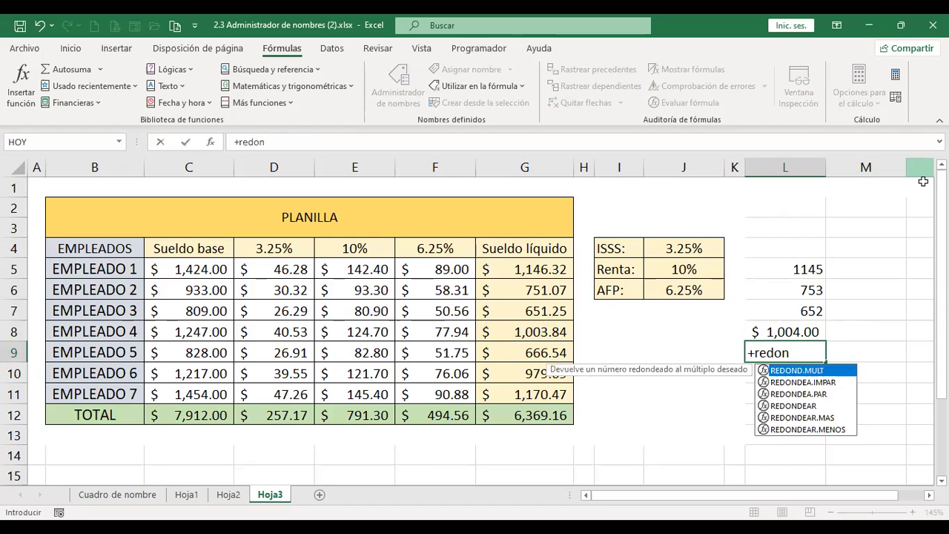
double_click(821, 420)
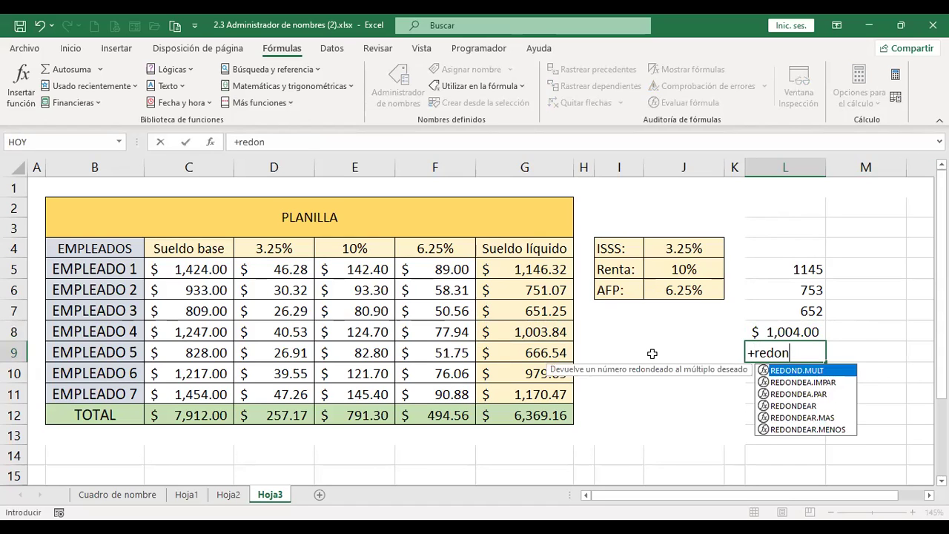
left_click(546, 353)
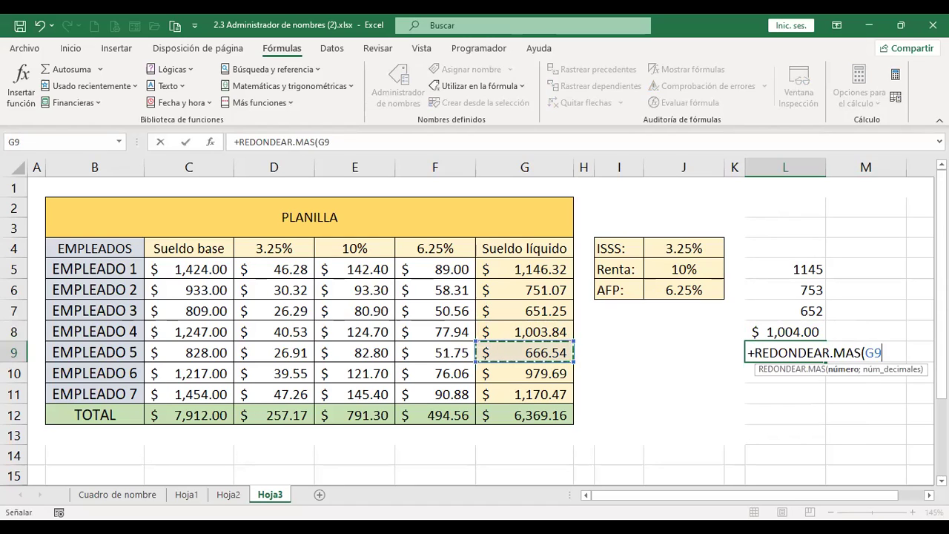
type(";")
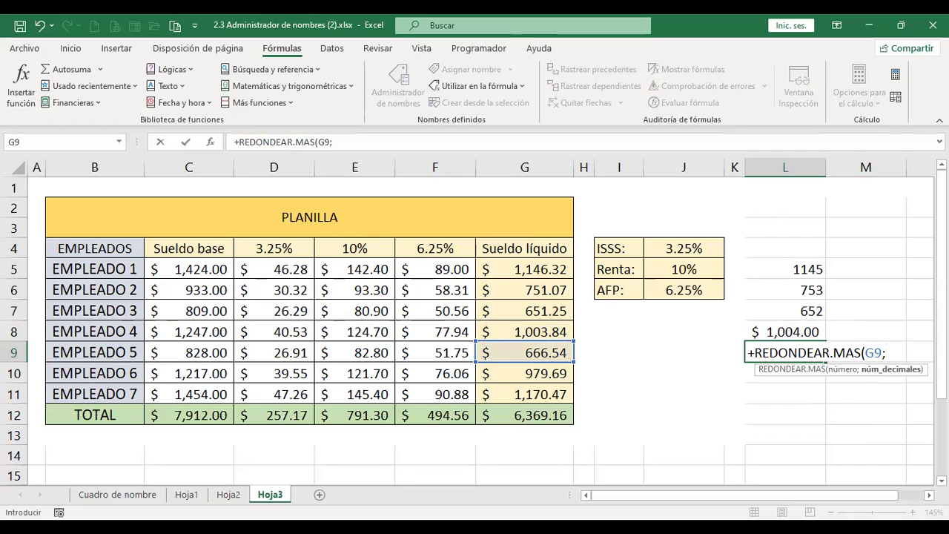
type("1")
key("Return")
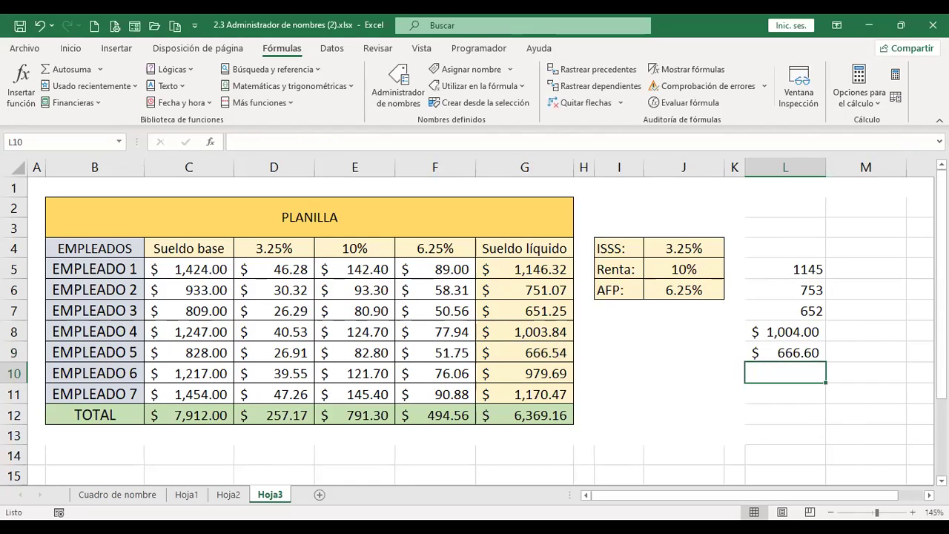
Step: Enter a REDONDEAR.MENOS formula in cell L10 that rounds the net salary in G10 down to 1 decimal
left_click(785, 352)
left_click(786, 373)
type("+")
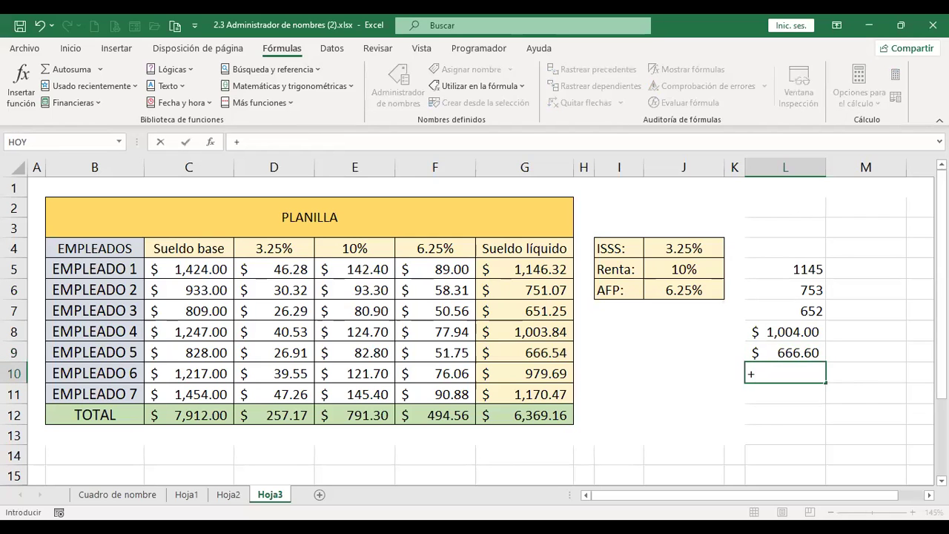
type("redon")
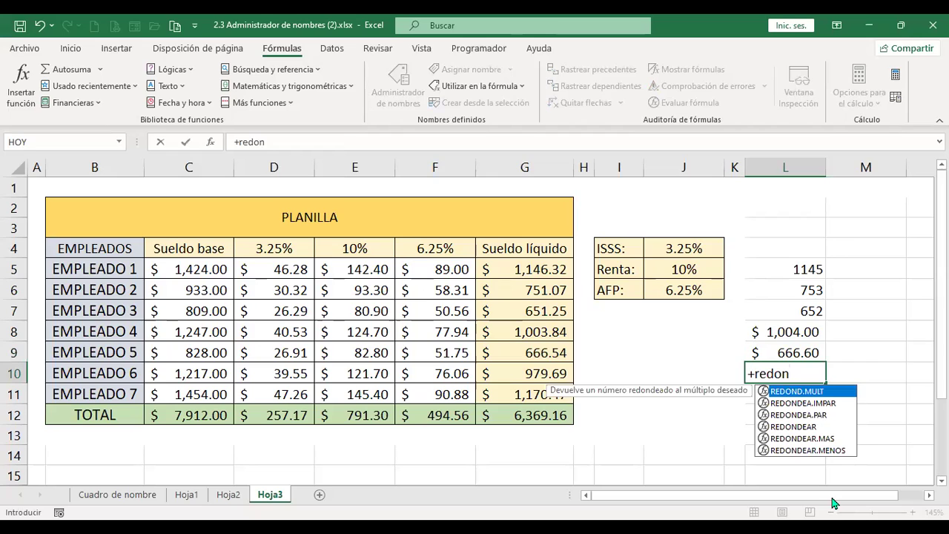
double_click(834, 450)
left_click(539, 370)
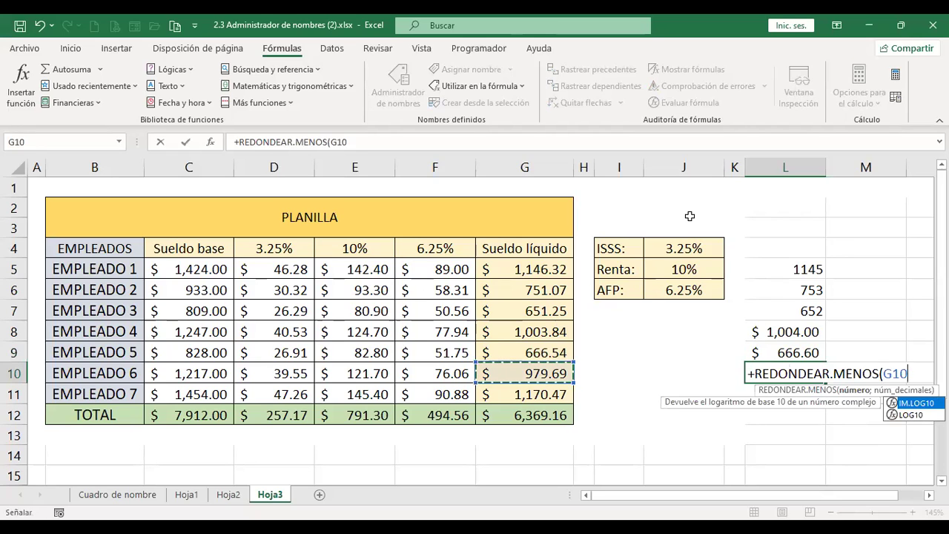
type(";")
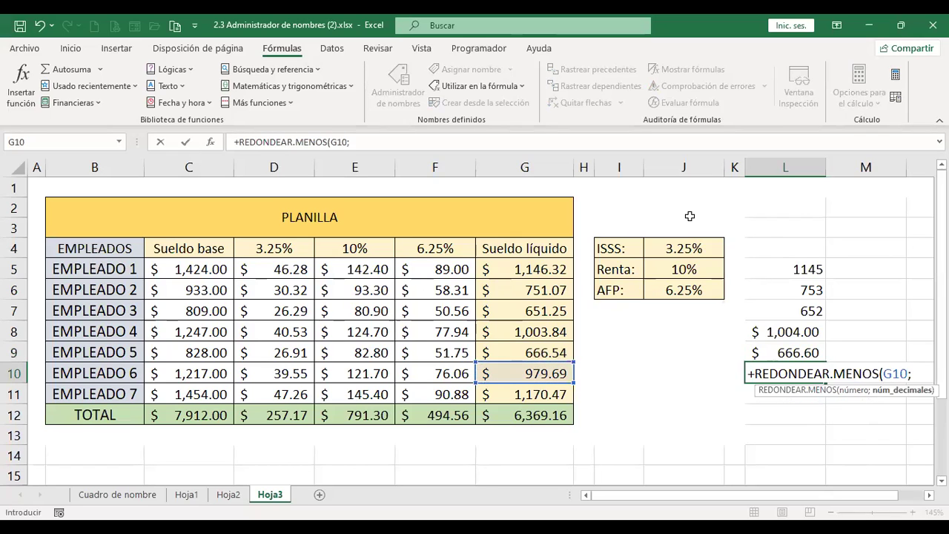
type("1")
key("Return")
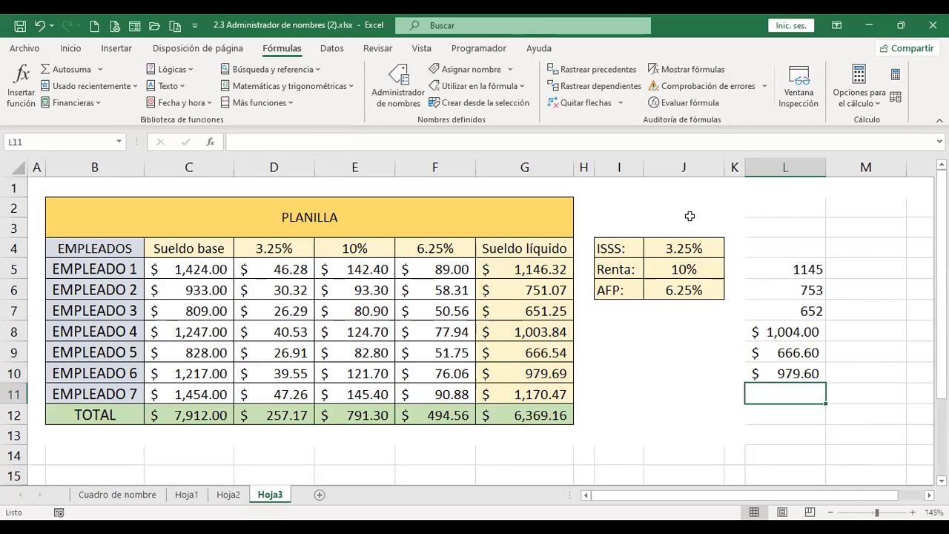
key("Up")
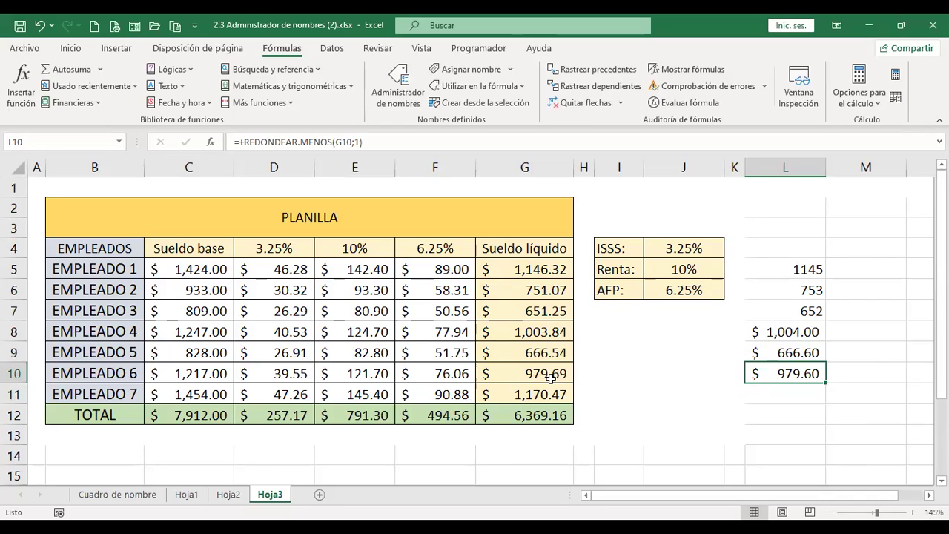
Step: Compare the original net salary in G10 with the rounded-down result in L10
left_click(594, 373)
key("Left")
key("Left")
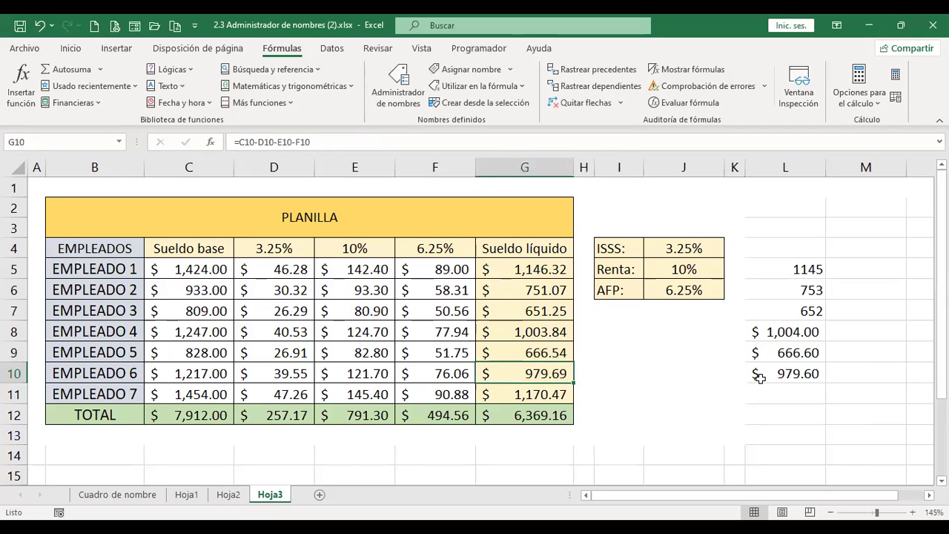
key("Right")
key("Left")
key("Right")
key("Right")
key("Right")
key("Right")
key("Right")
key("Left")
key("Left")
key("Left")
key("Left")
key("Left")
Step: Select cell L11 and browse the math and trigonometry functions to the end of the list
left_click(803, 389)
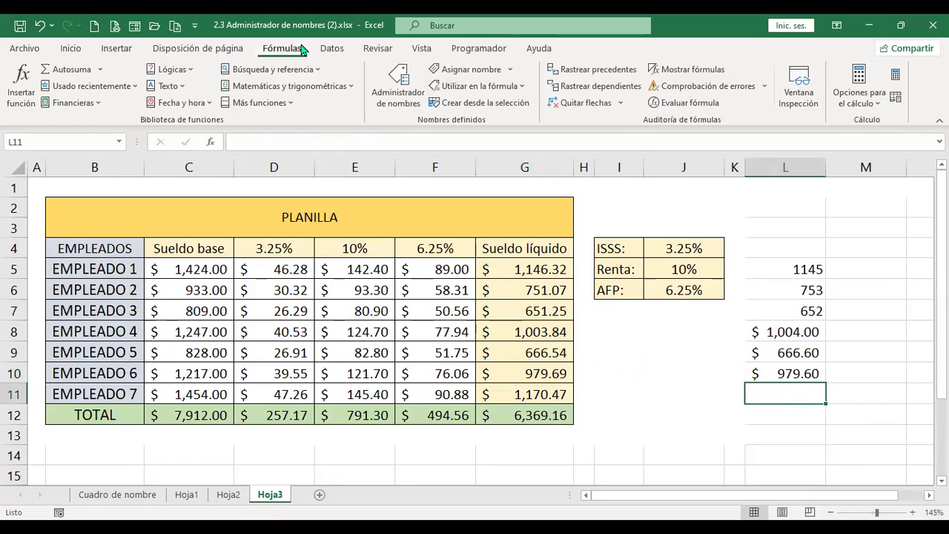
left_click(353, 91)
left_click_drag(353, 141, 363, 381)
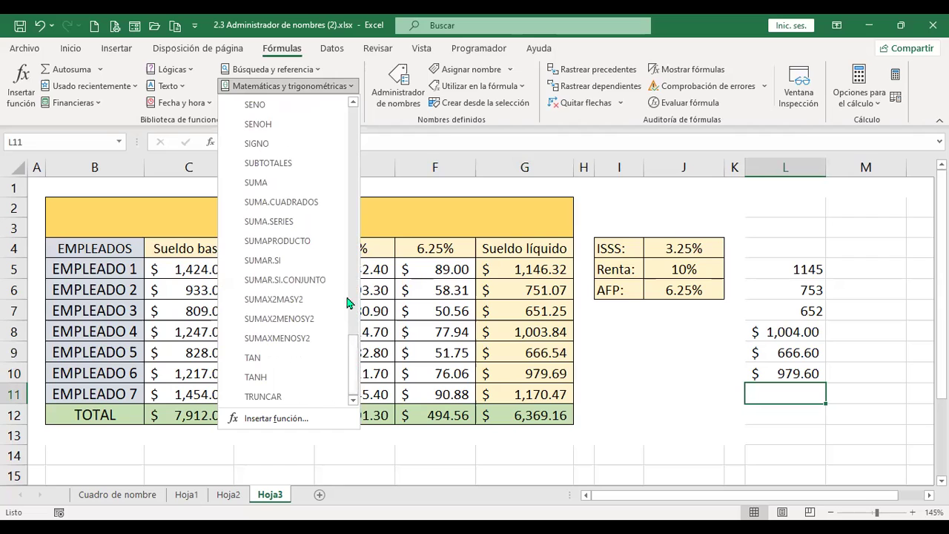
left_click(655, 353)
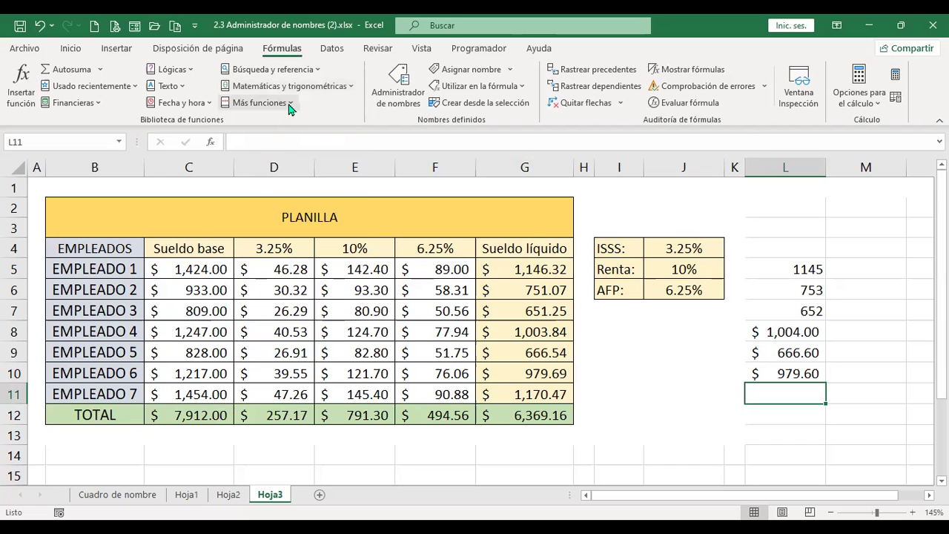
Step: Examine the arguments of the CELDA information function for L11, try to open its help, and cancel without inserting it
left_click(290, 108)
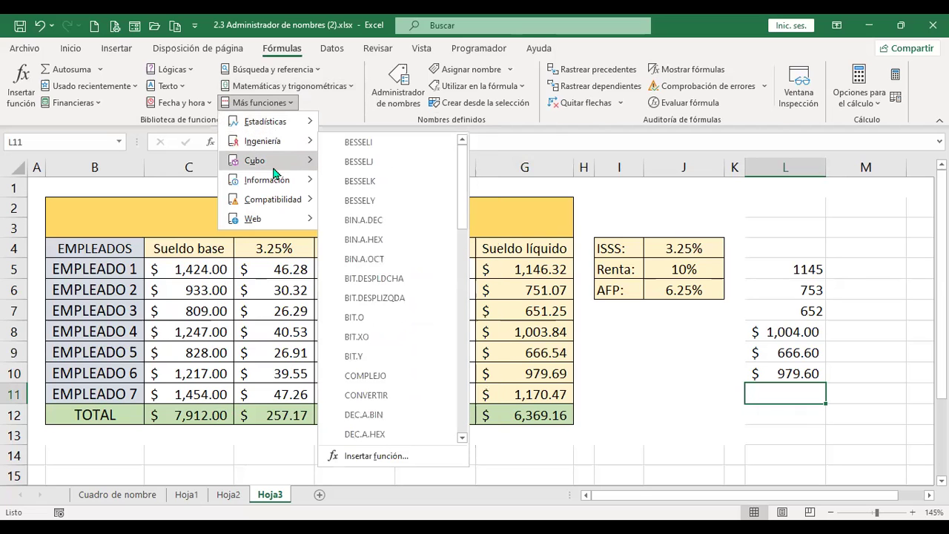
mouse_move(274, 173)
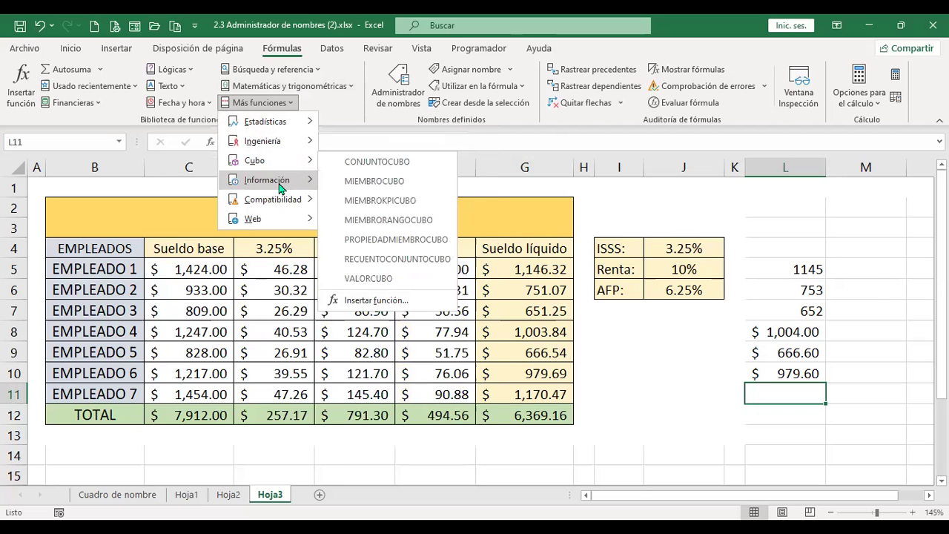
mouse_move(280, 189)
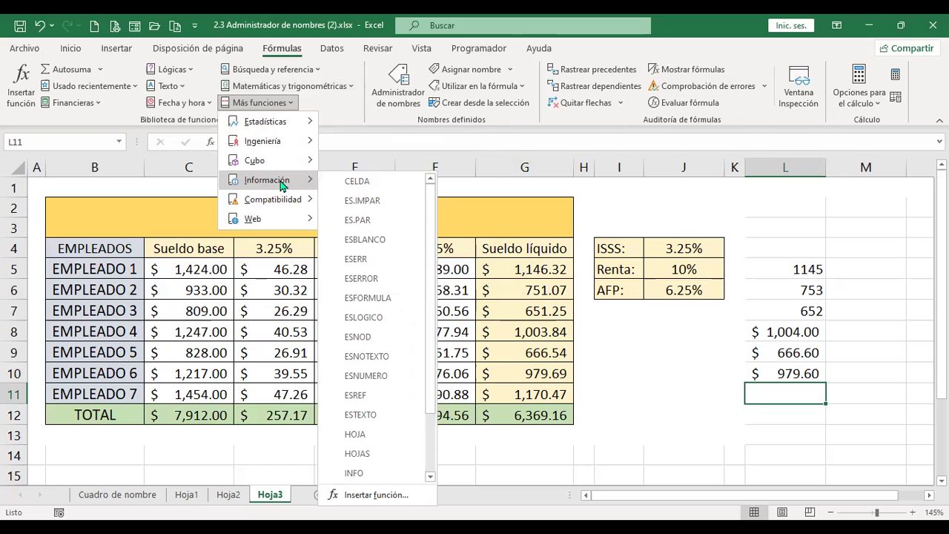
left_click(368, 186)
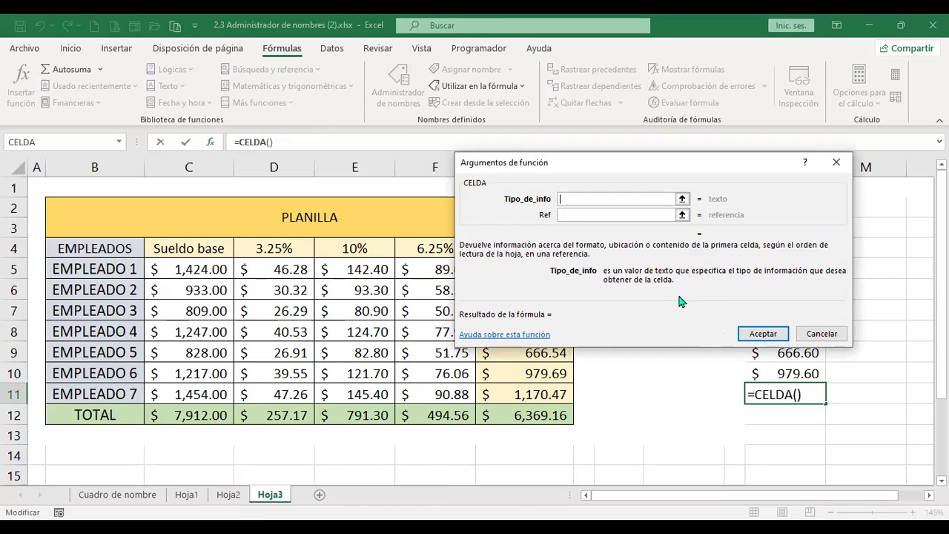
left_click(495, 338)
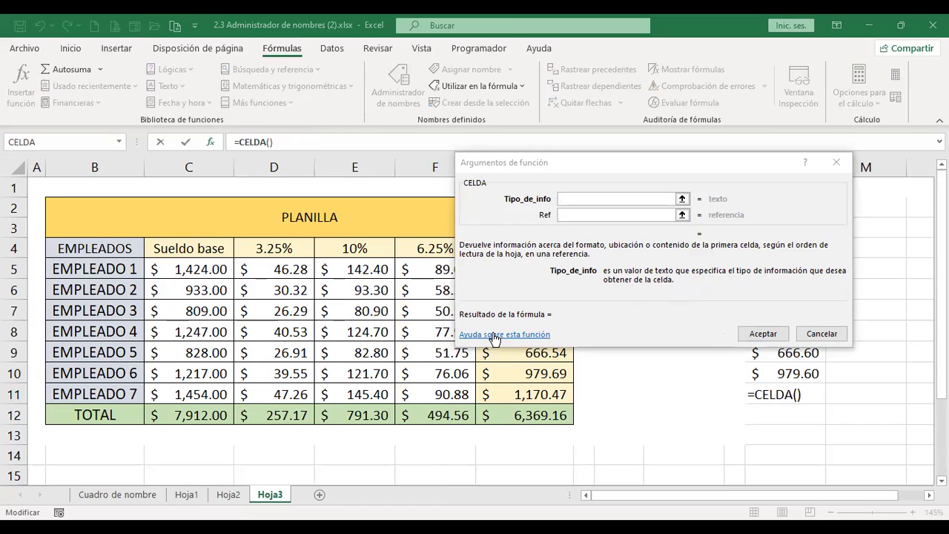
left_click(495, 337)
key("Tab")
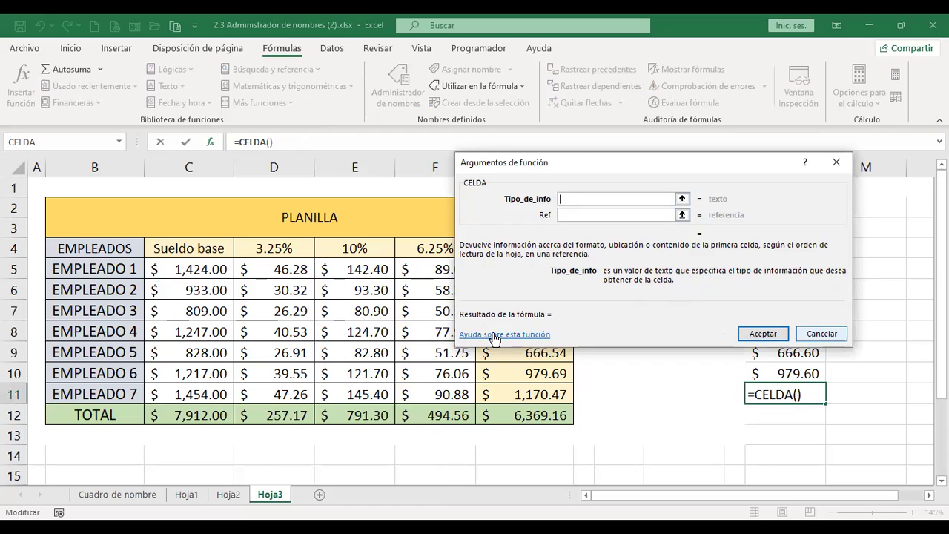
key("Escape")
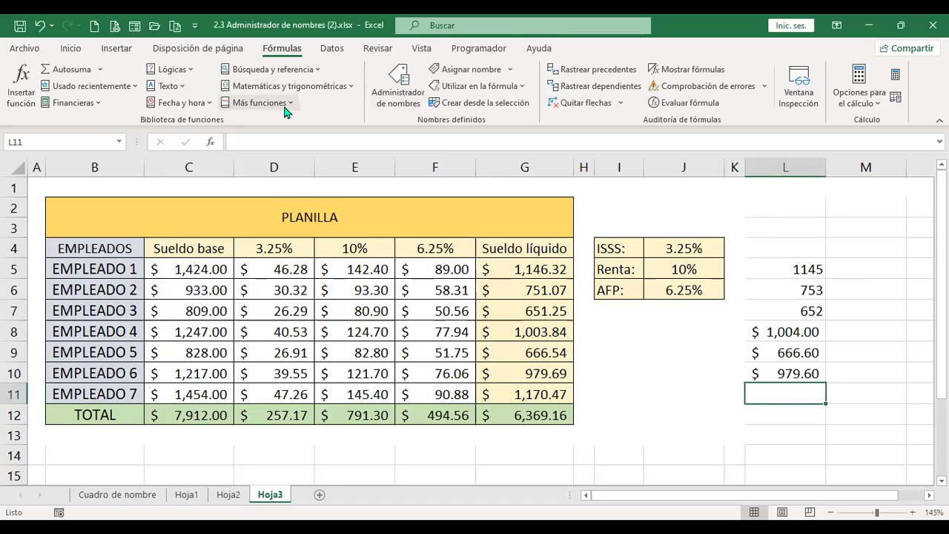
Step: Insert an ES.IMPAR formula in cell L11 that tests whether the net salary in G5 is odd, and review G5
key("alt+u")
key("q")
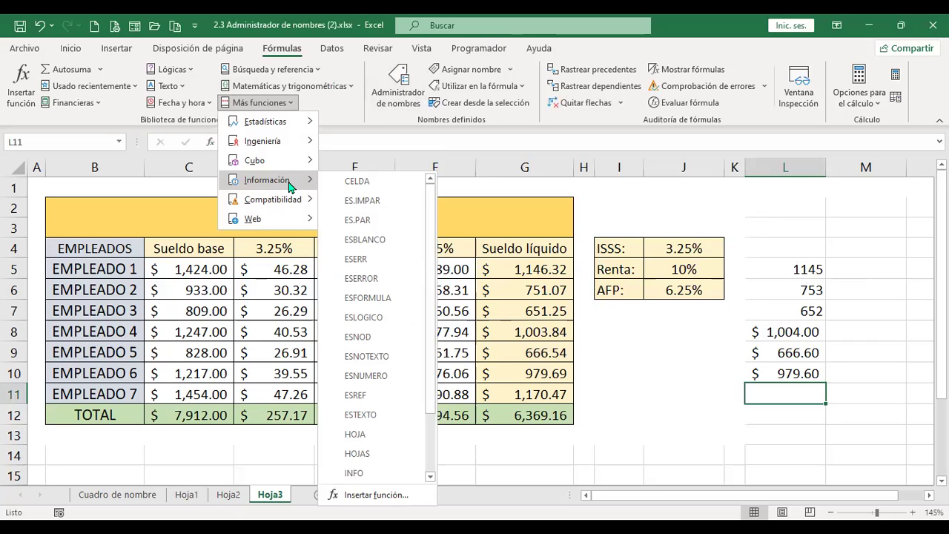
left_click(376, 208)
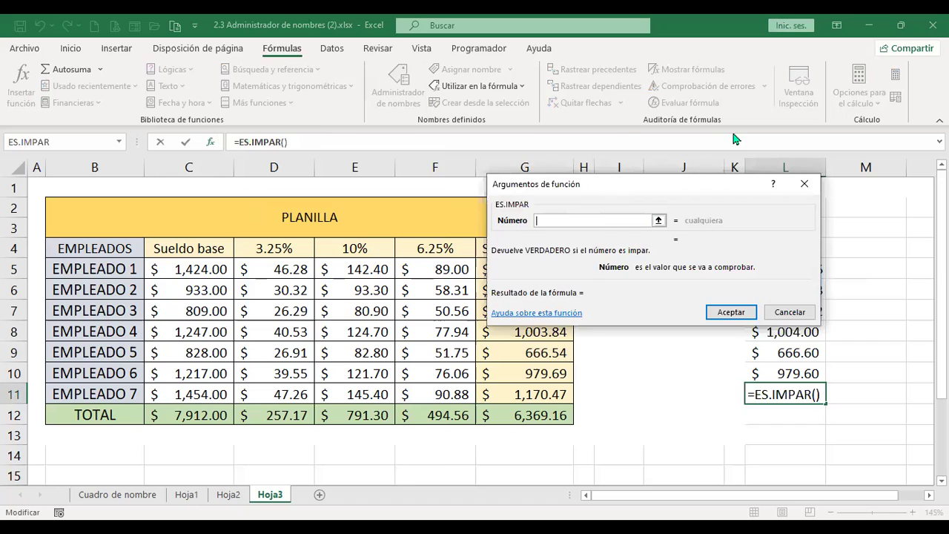
left_click_drag(608, 192, 752, 137)
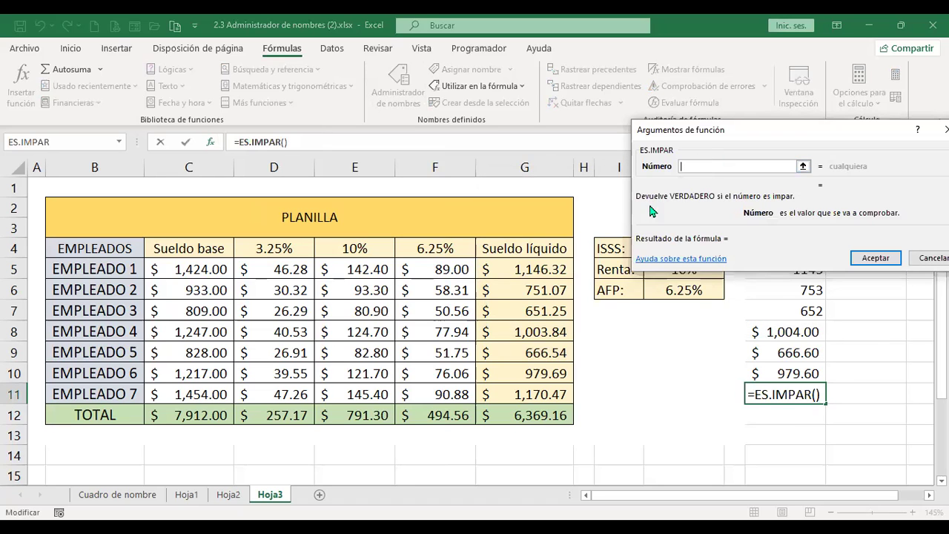
left_click(539, 269)
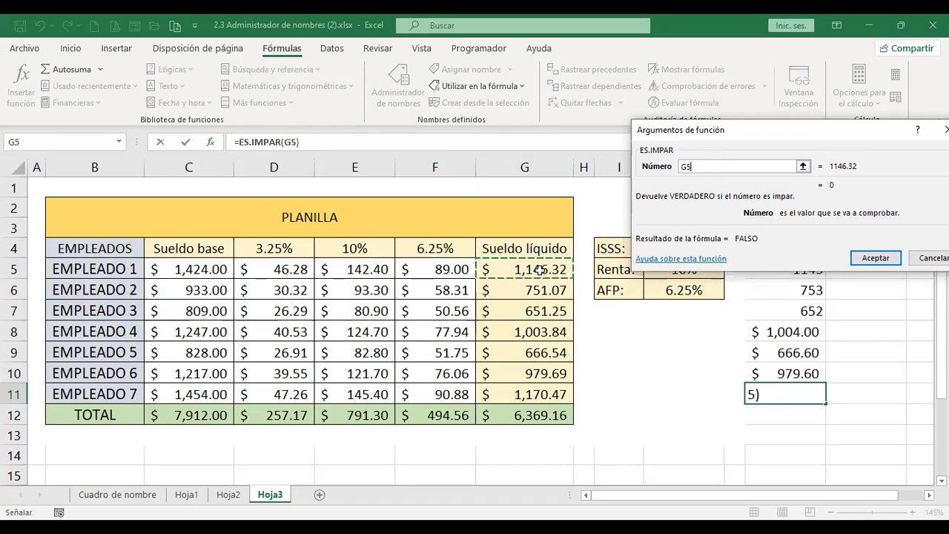
left_click(875, 259)
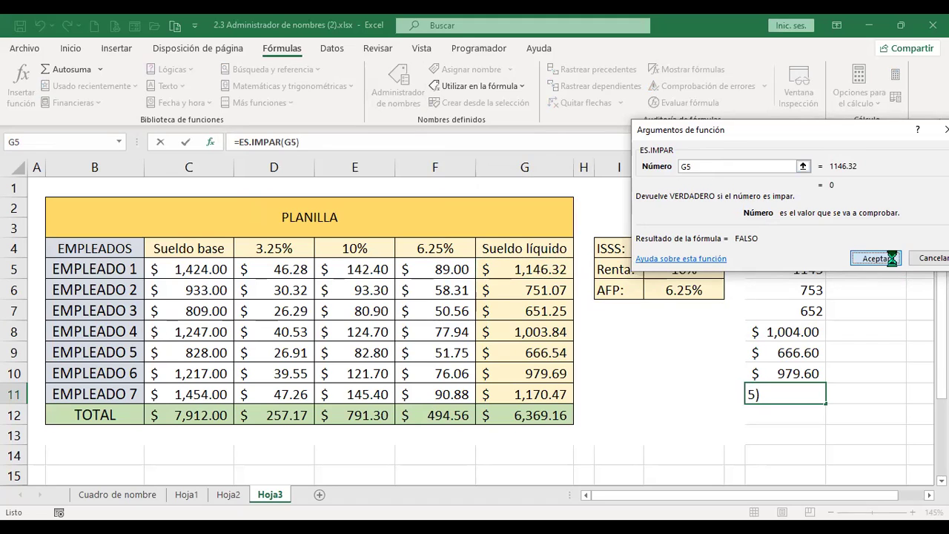
left_click(550, 269)
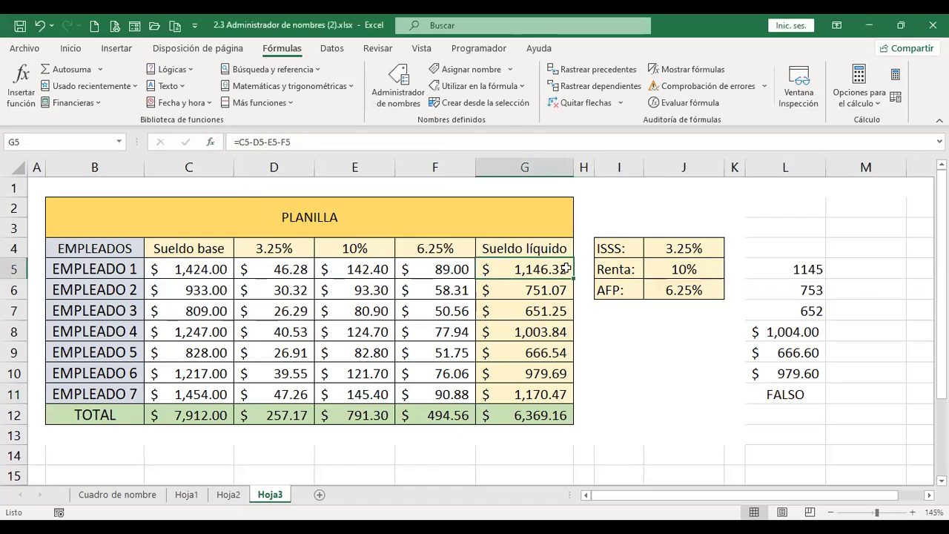
Step: Insert an ES.PAR formula in cell L12 that tests whether the net salary in G5 is even
left_click(798, 416)
left_click(287, 105)
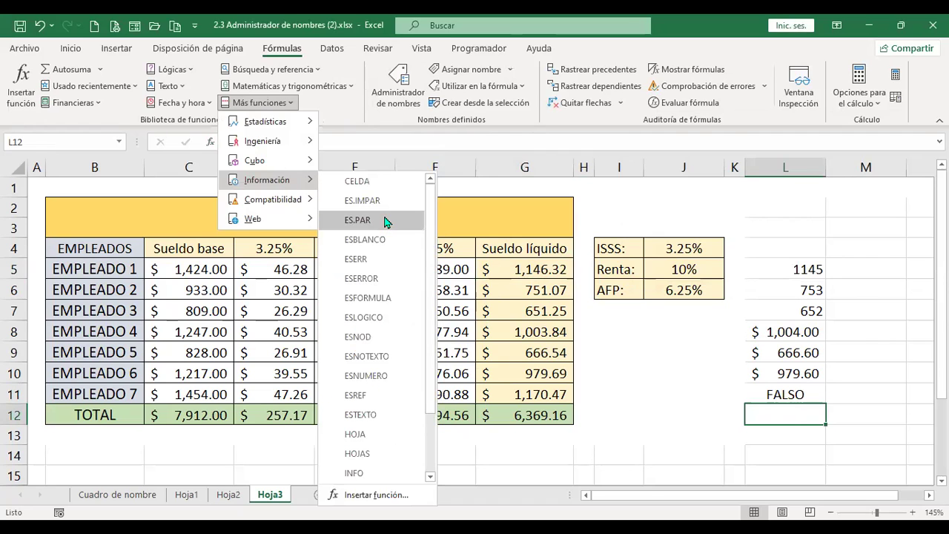
left_click(386, 217)
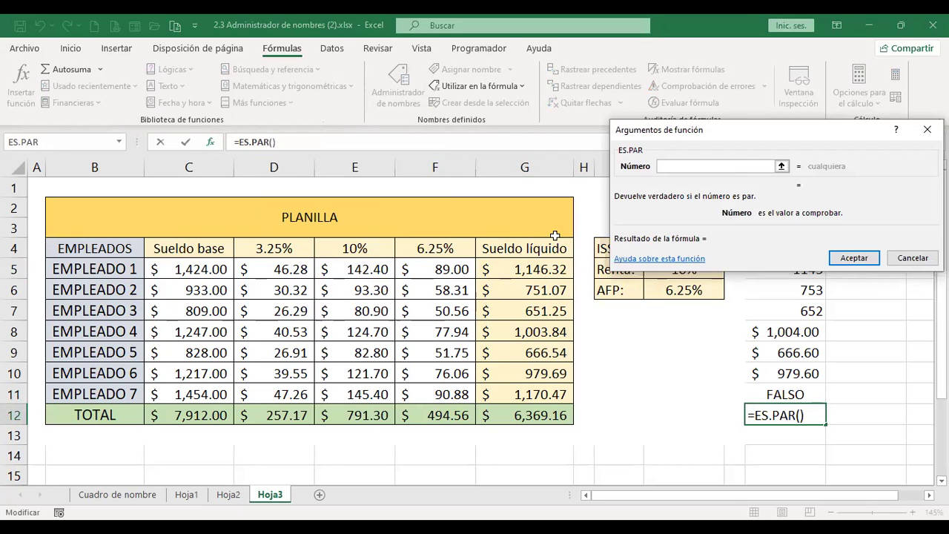
left_click(545, 270)
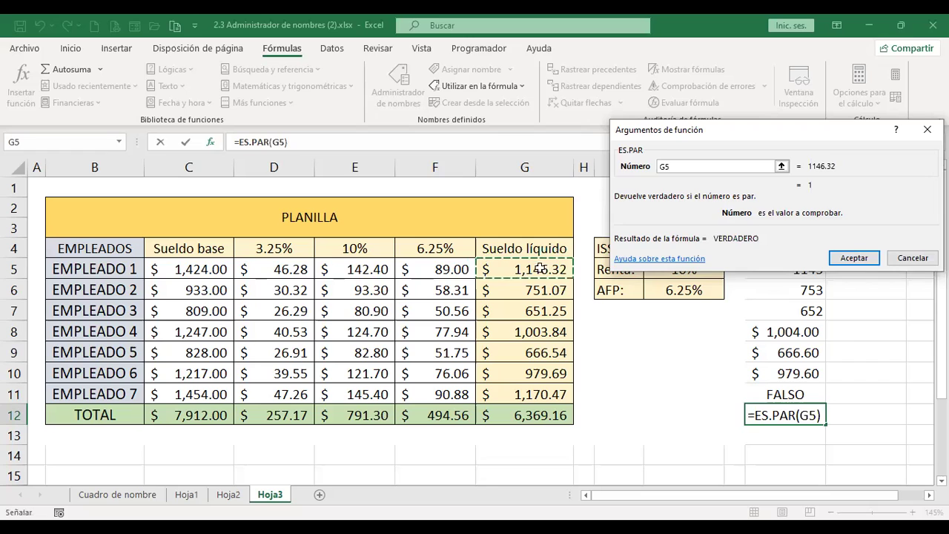
left_click(864, 258)
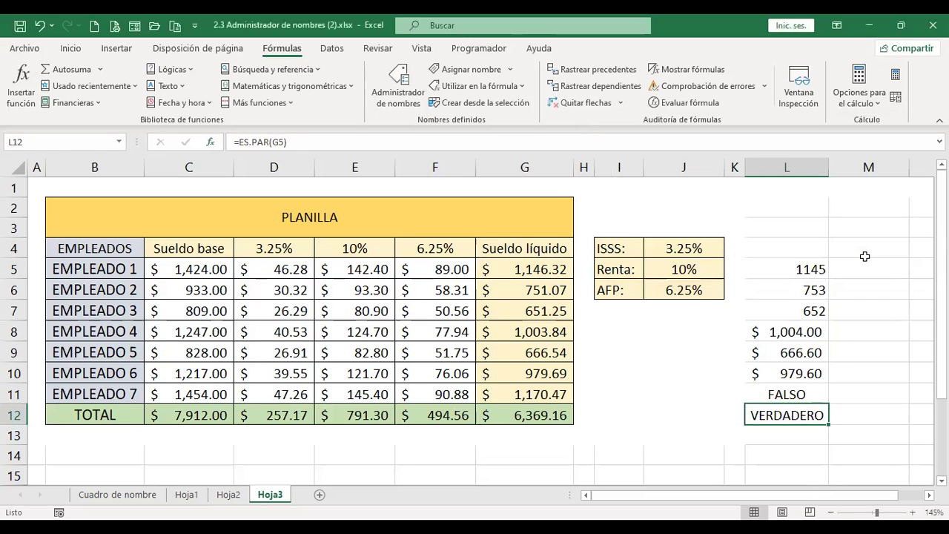
Step: Review the ES.IMPAR formula in L11 and the ES.PAR formula in L12 without changing them
left_click(801, 393)
double_click(801, 394)
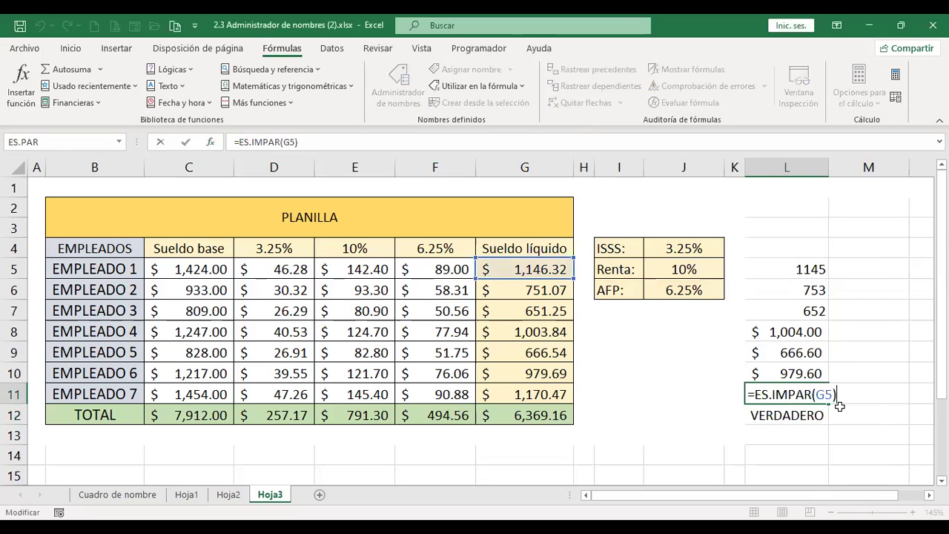
key("Return")
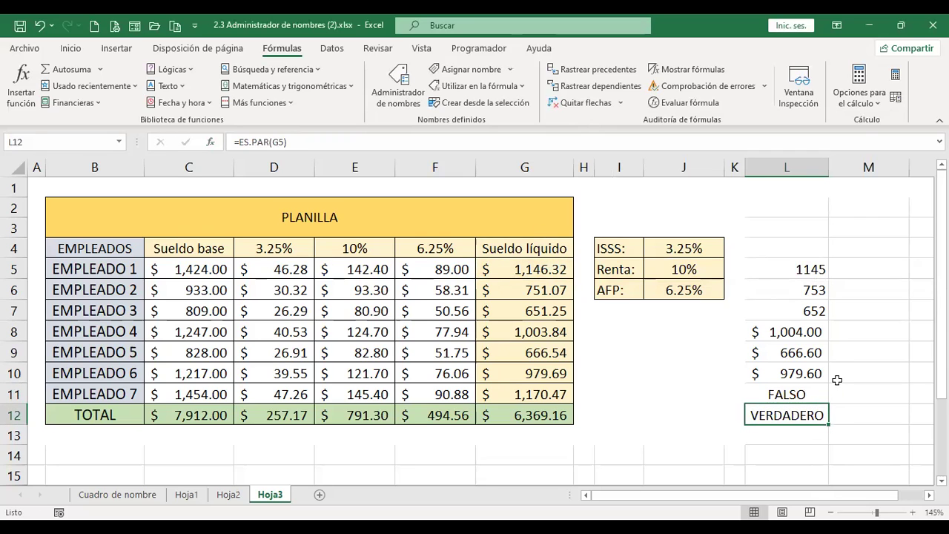
key("F2")
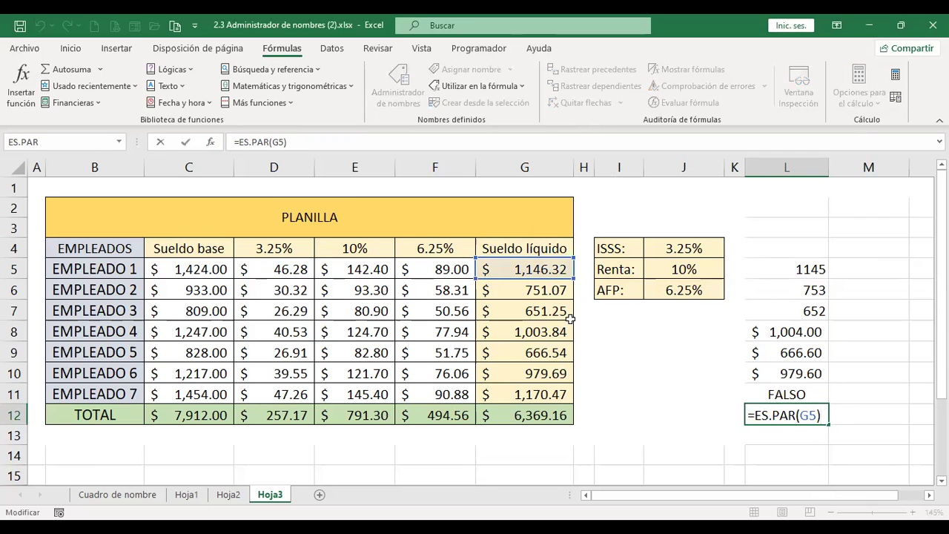
key("Return")
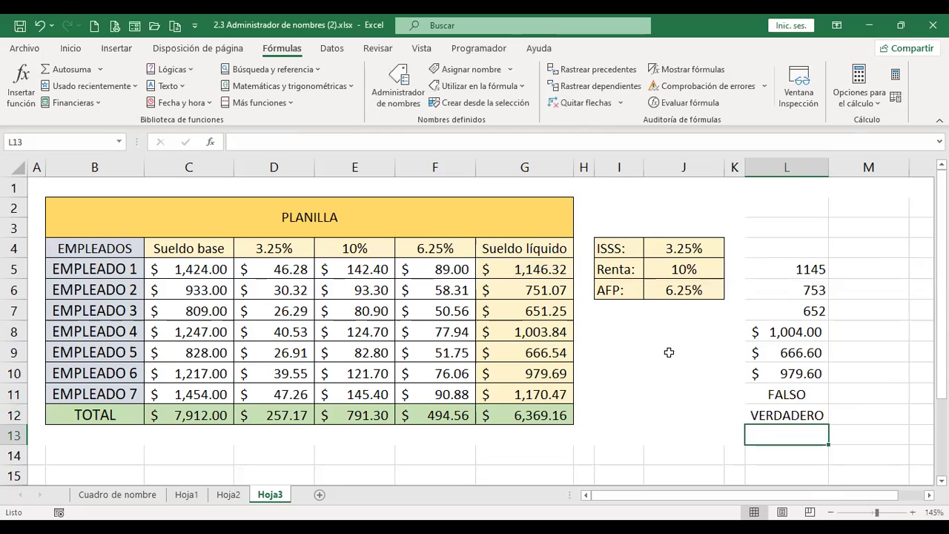
Step: Browse the information functions to the end of the list, including the ESBLANCO and ESTEXTO descriptions, without inserting one
left_click(280, 108)
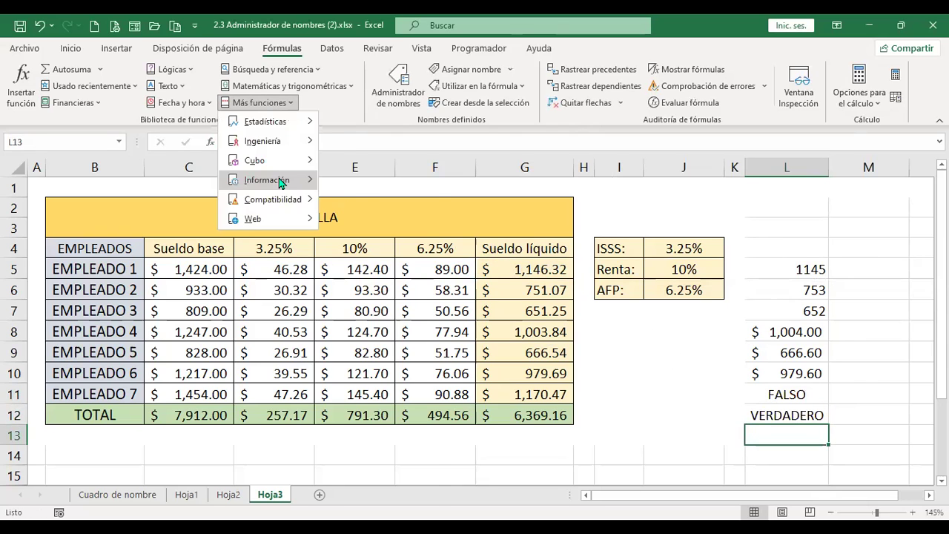
mouse_move(280, 183)
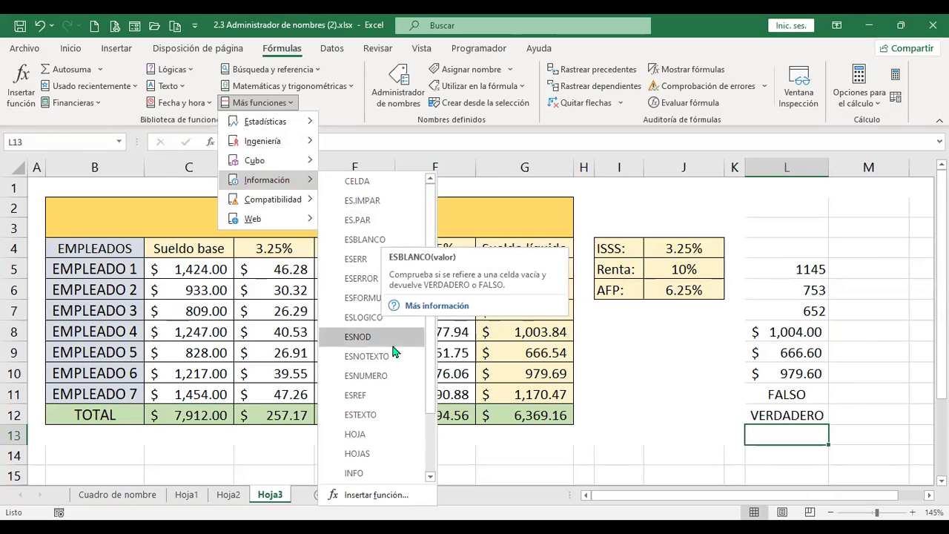
scroll(390, 378, "down", 1)
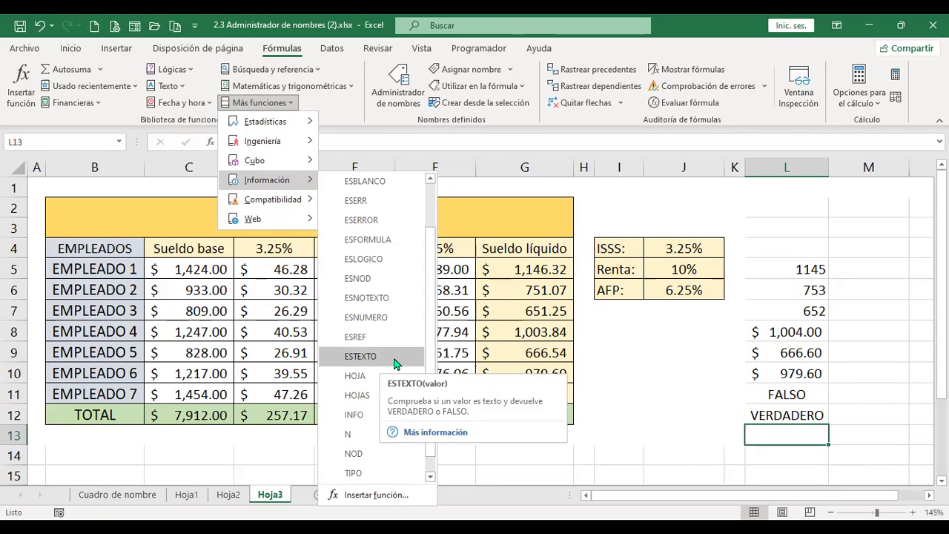
scroll(393, 363, "down", 1)
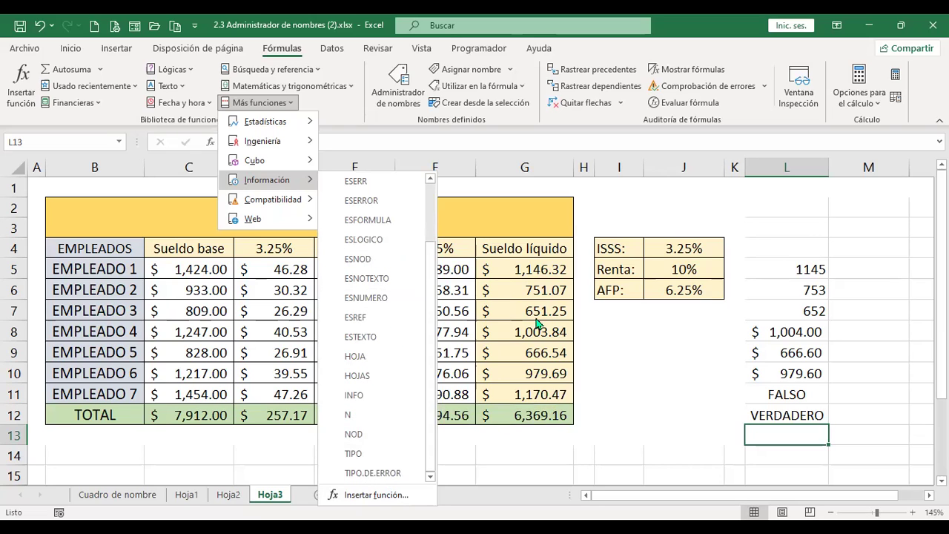
left_click(629, 385)
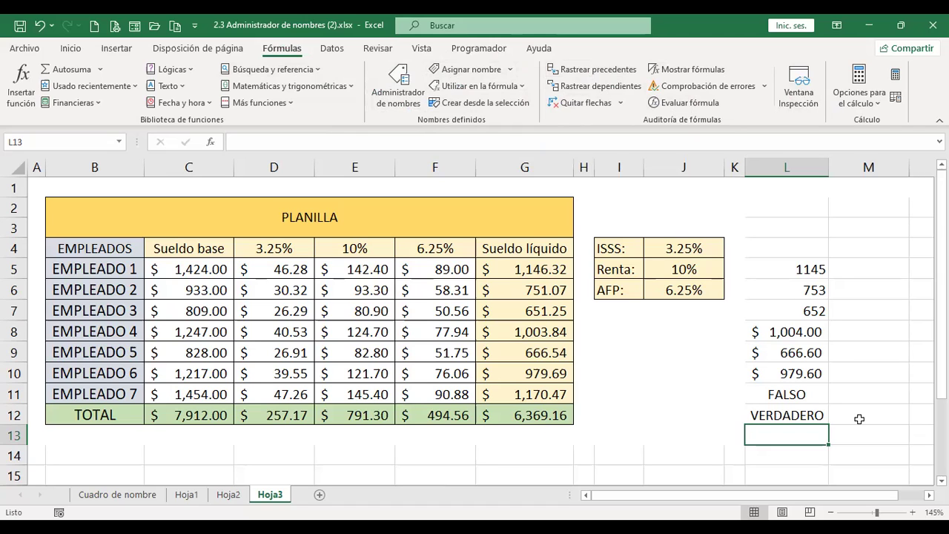
Step: Trace the precedents and dependents of the net salary in G5, and remove the tracing arrows
left_click(604, 67)
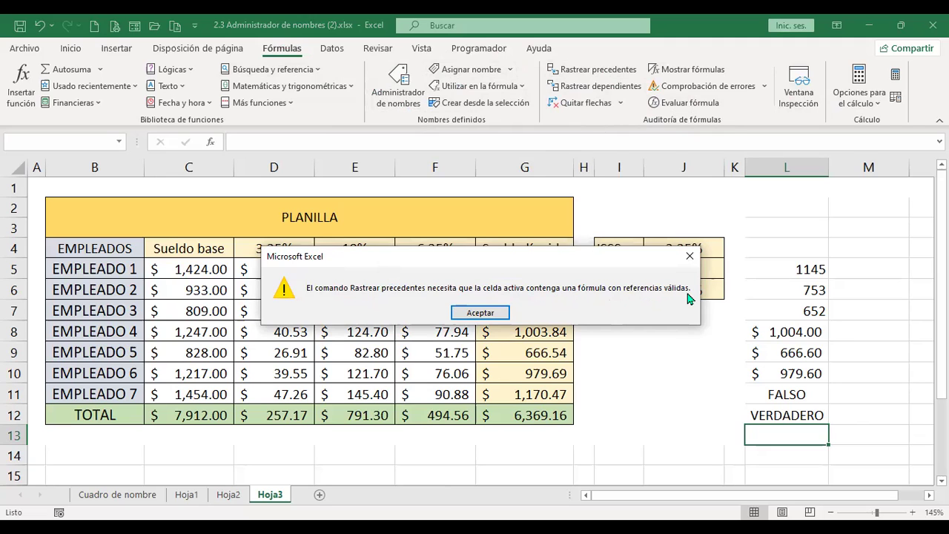
left_click(689, 254)
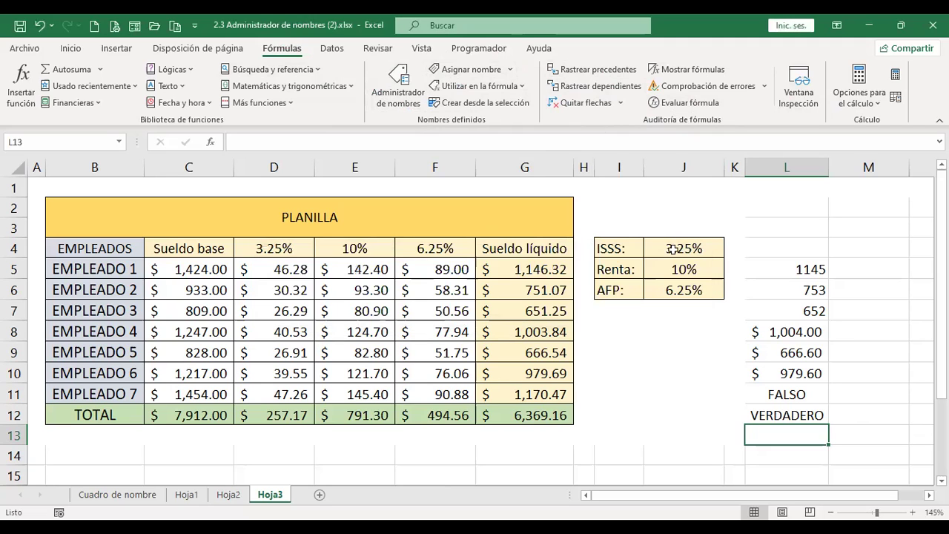
left_click(520, 270)
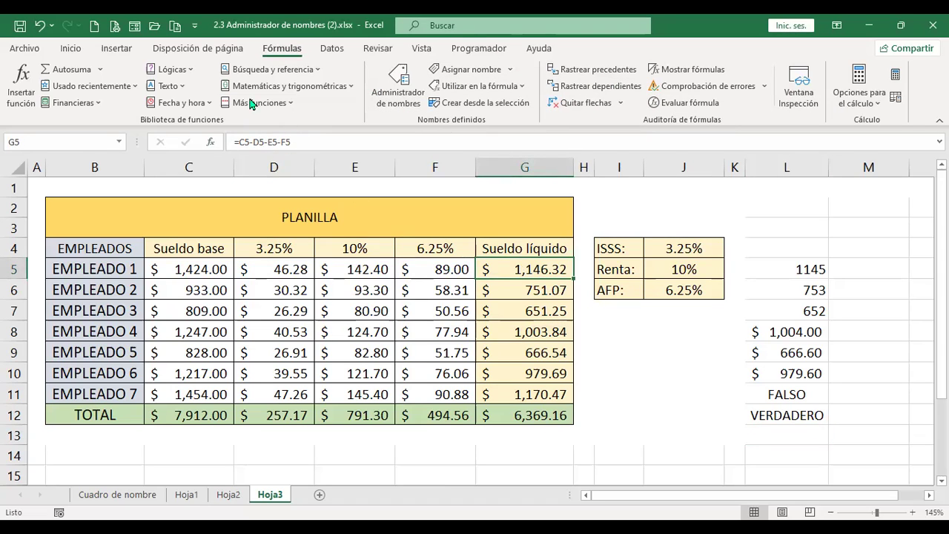
left_click(592, 69)
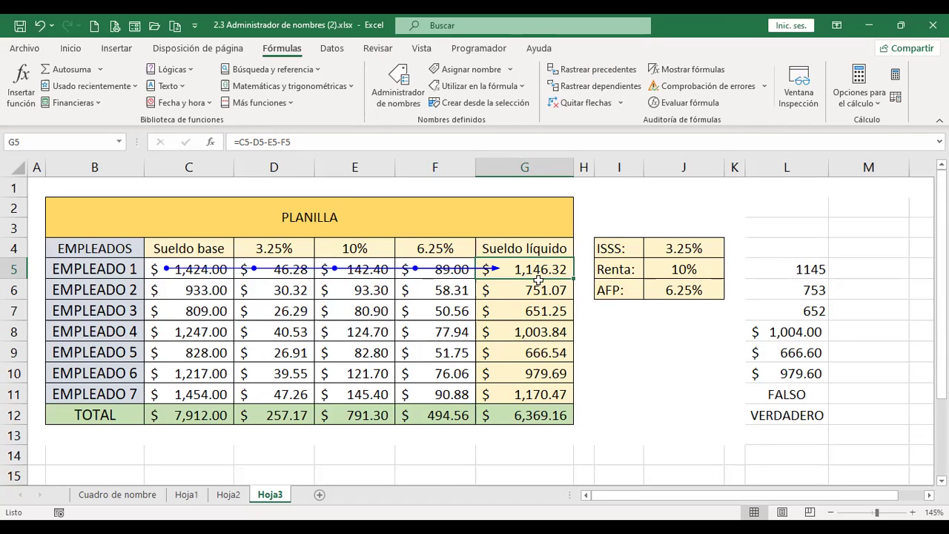
left_click(576, 87)
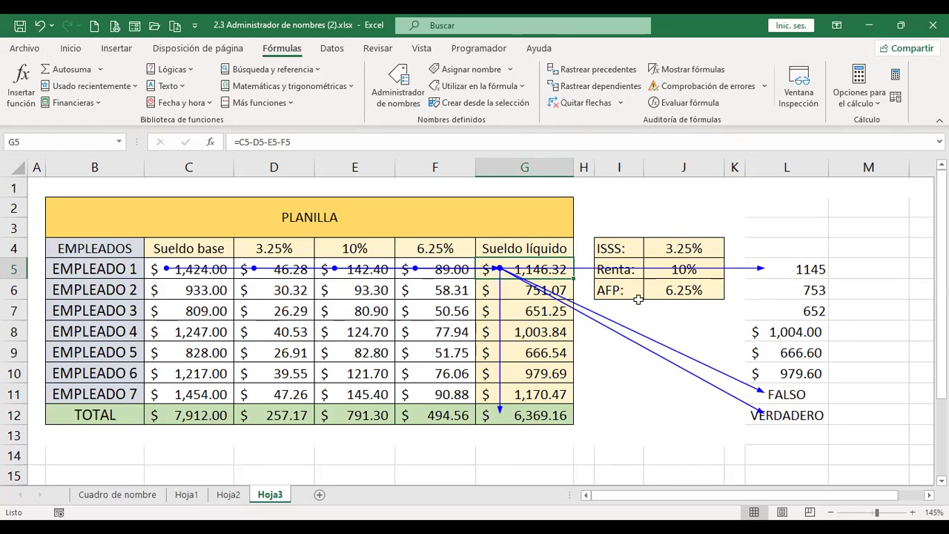
left_click(586, 104)
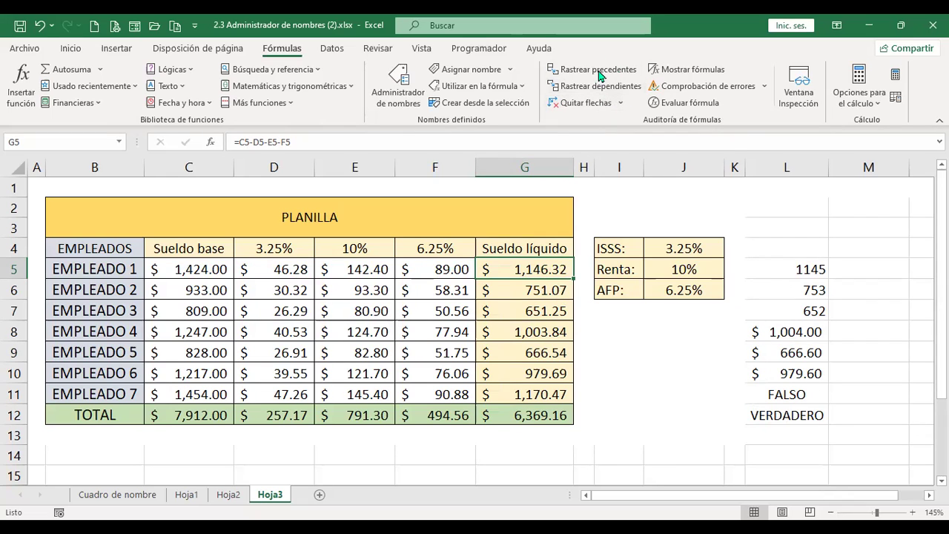
Step: Show the sheet's formulas in place of results, examine them across the payroll columns, and restore the normal display
left_click(696, 71)
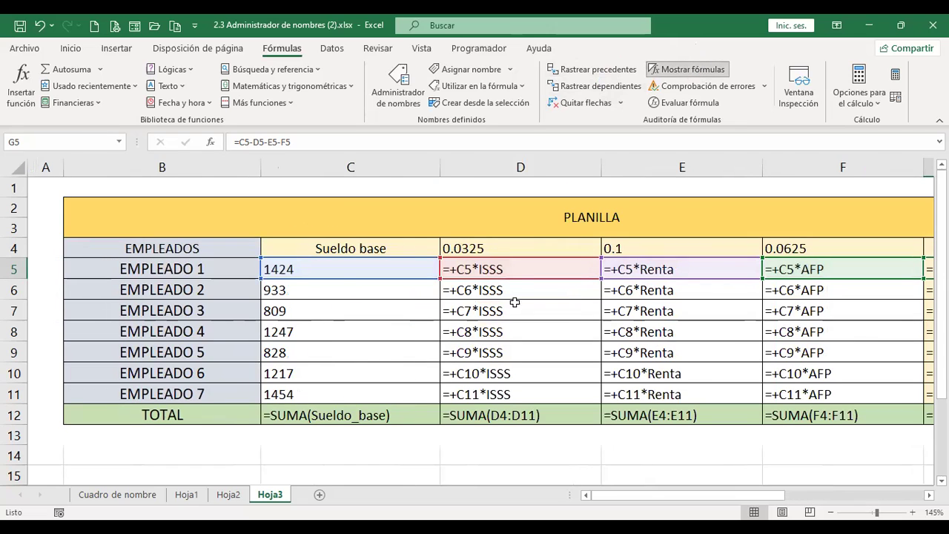
left_click_drag(612, 502, 686, 502)
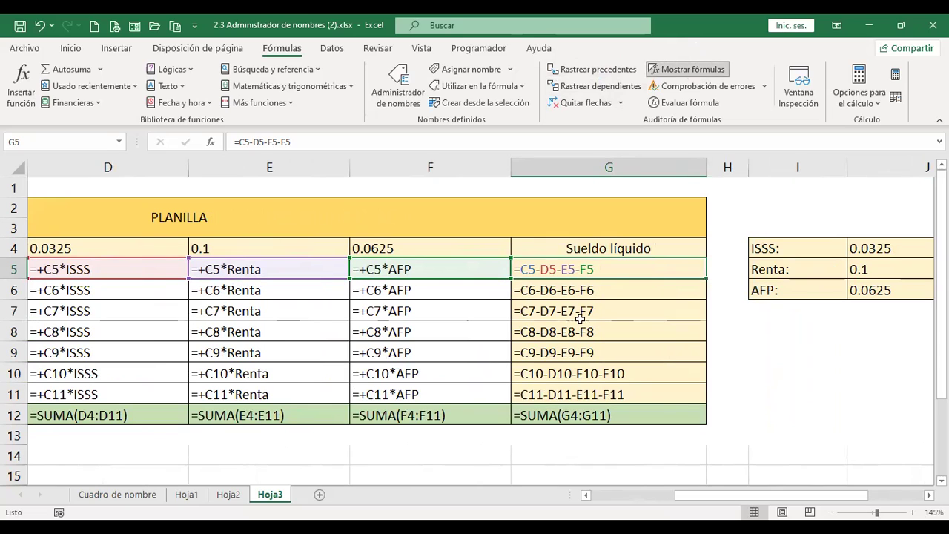
left_click(704, 70)
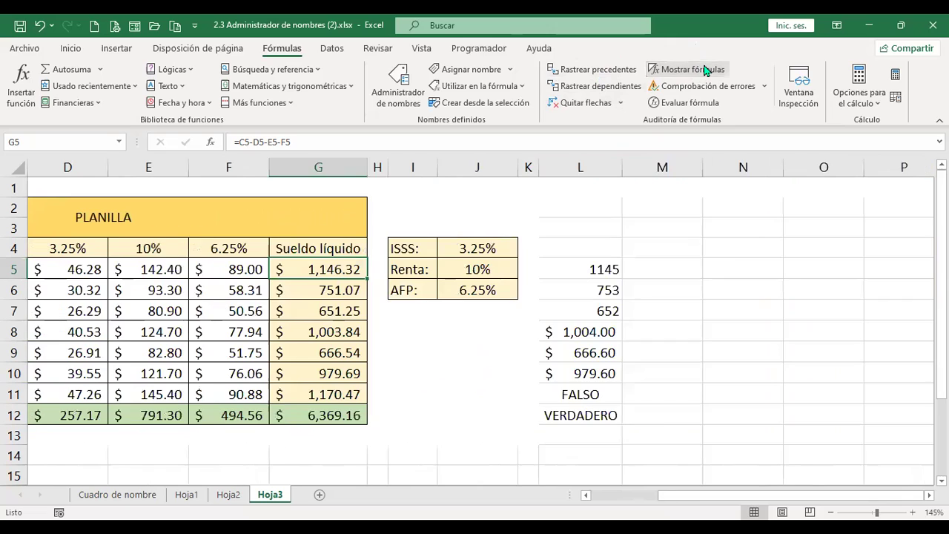
scroll(661, 416, "left", 3)
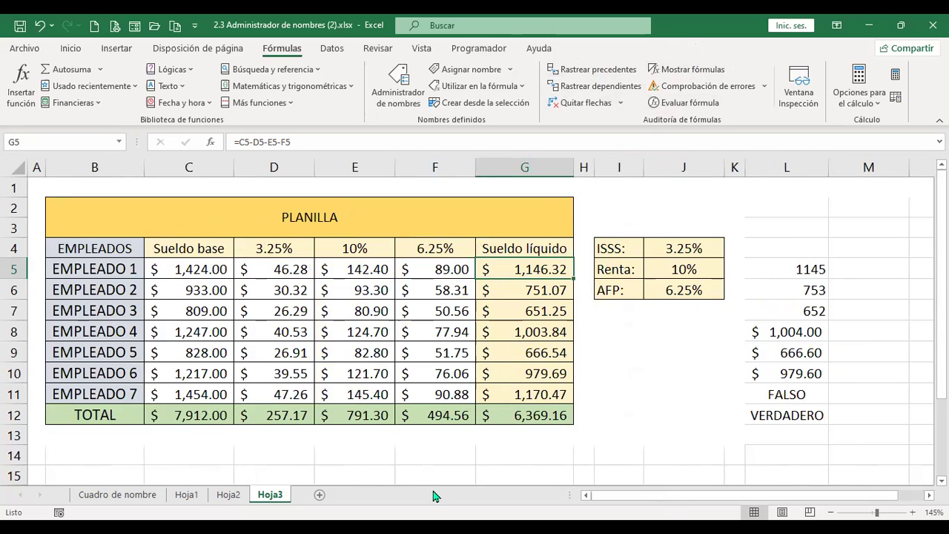
Step: Run error checking on the whole sheet, dismiss its message, and view the other error-checking options without choosing one
left_click(764, 86)
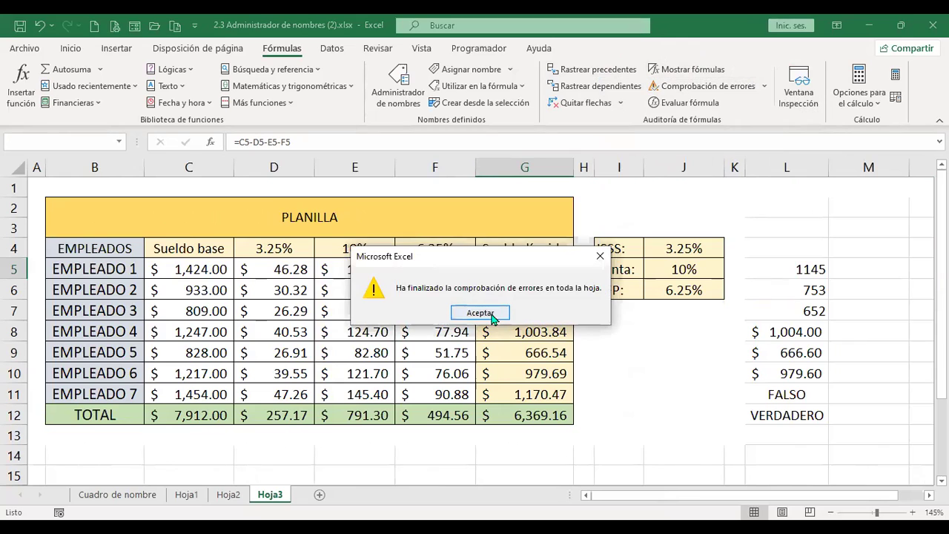
left_click(479, 313)
left_click(627, 350)
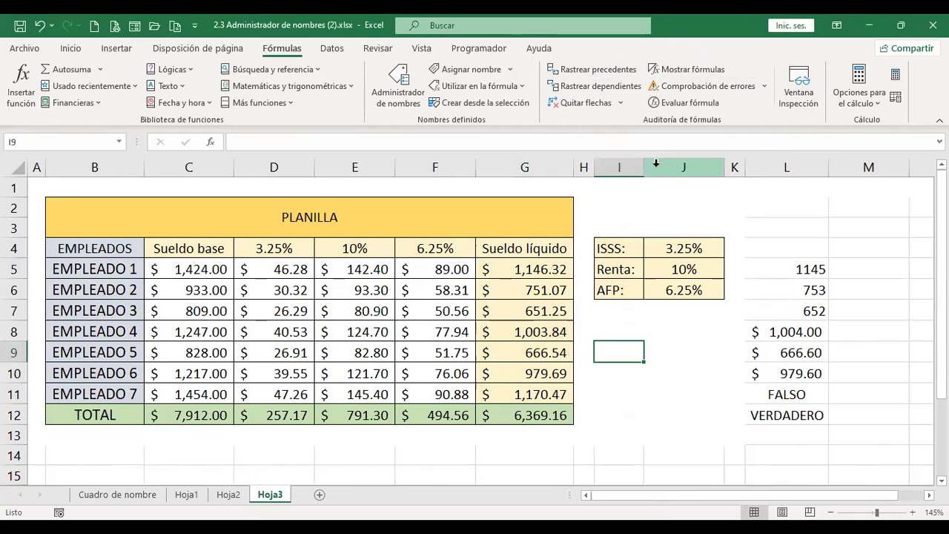
left_click(702, 87)
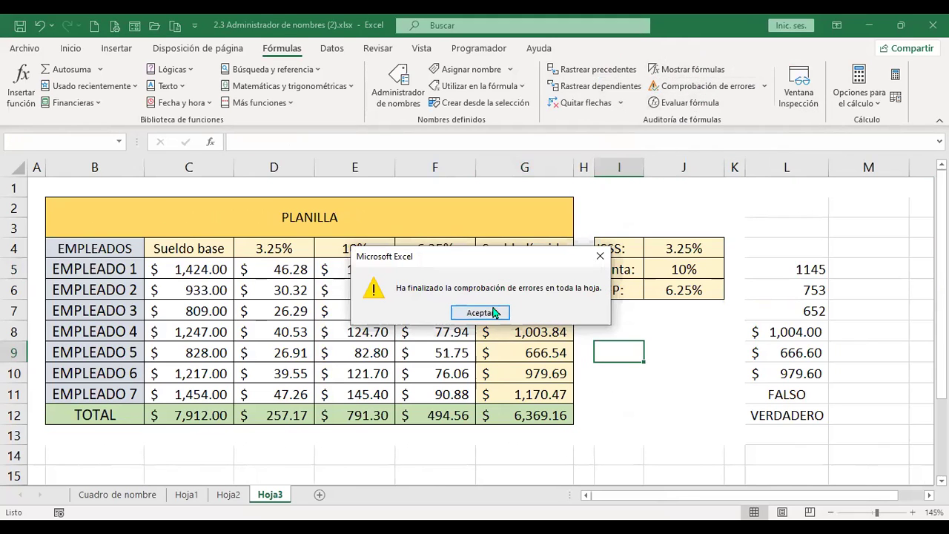
left_click(480, 313)
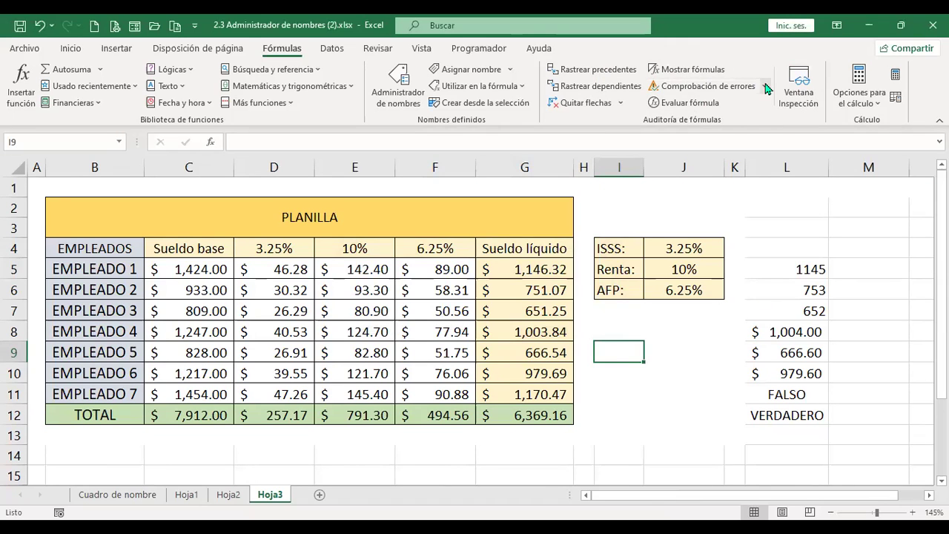
left_click(765, 86)
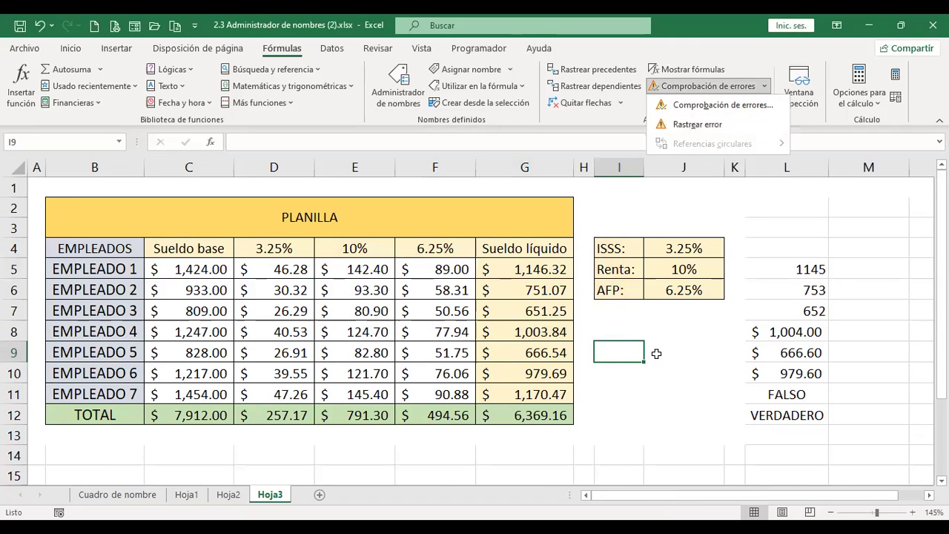
left_click(547, 268)
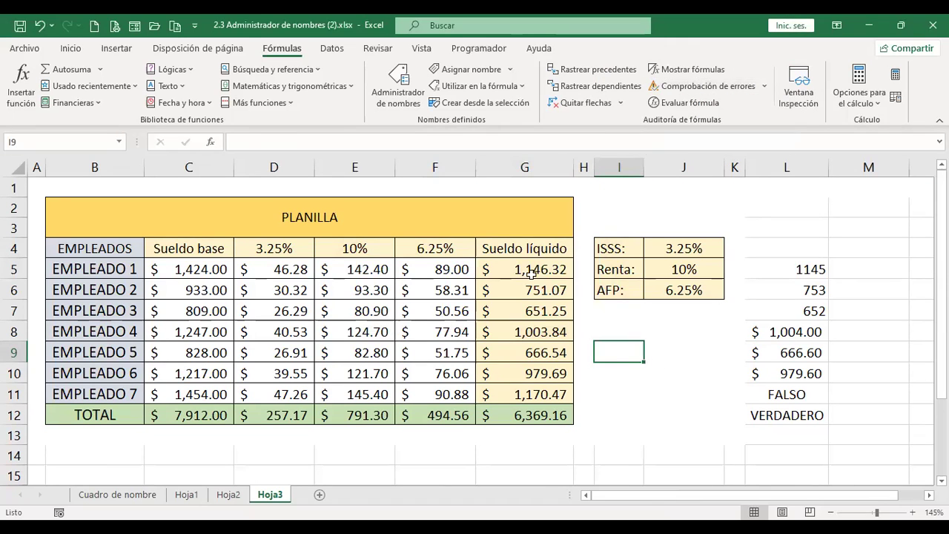
Step: View the error-checking options without choosing one, and evaluate the net salary formula in G5 step by step to its final result
left_click(765, 87)
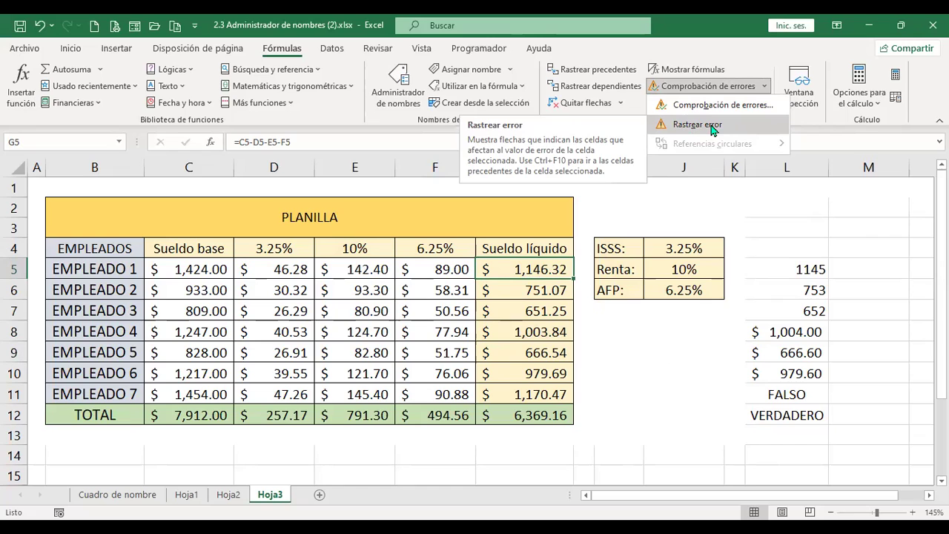
left_click(715, 182)
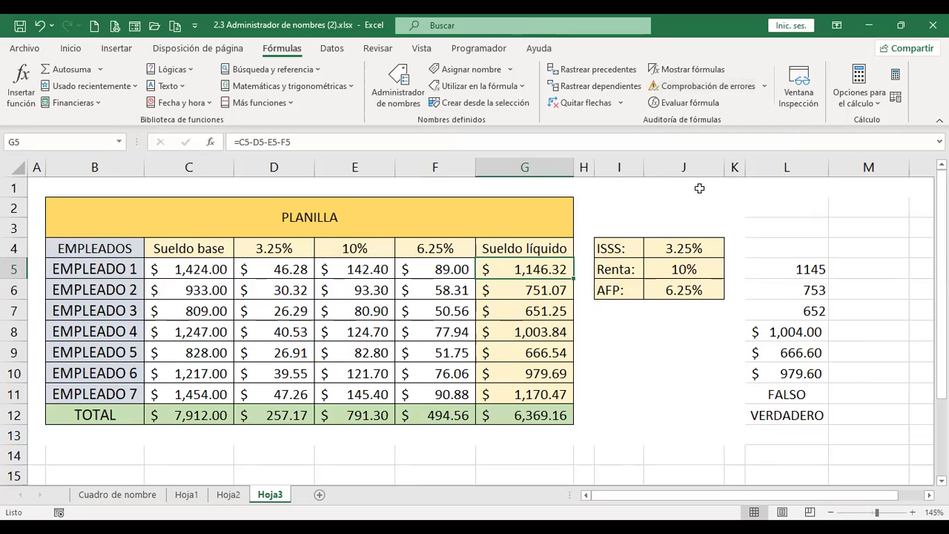
left_click(691, 103)
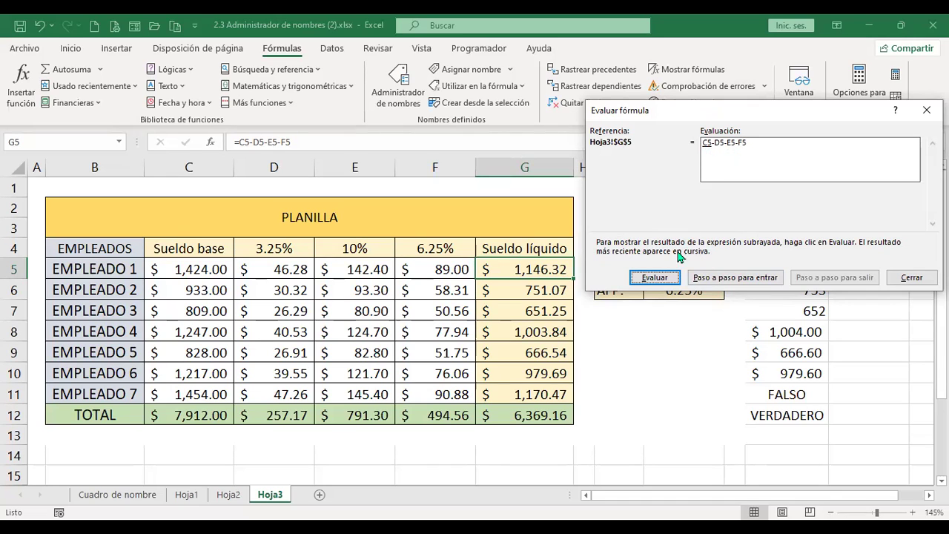
left_click(668, 278)
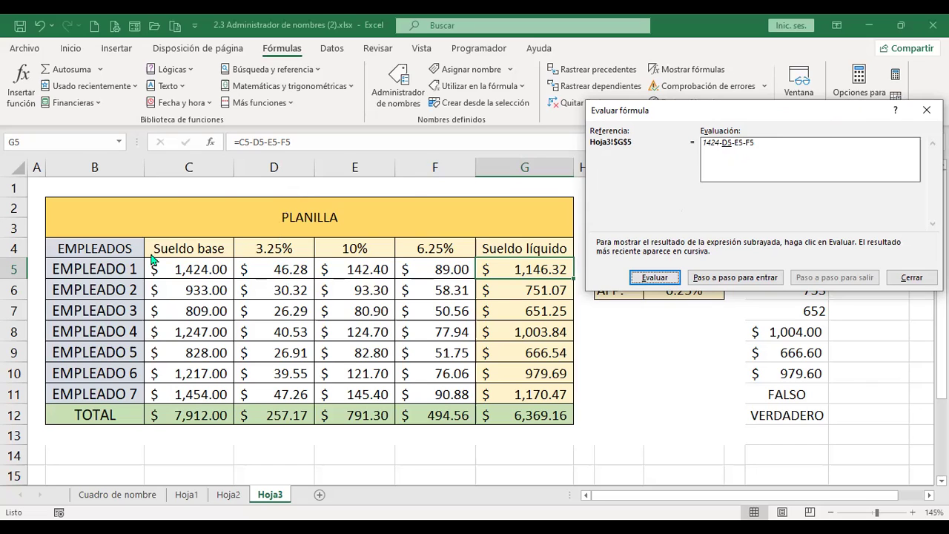
left_click(655, 277)
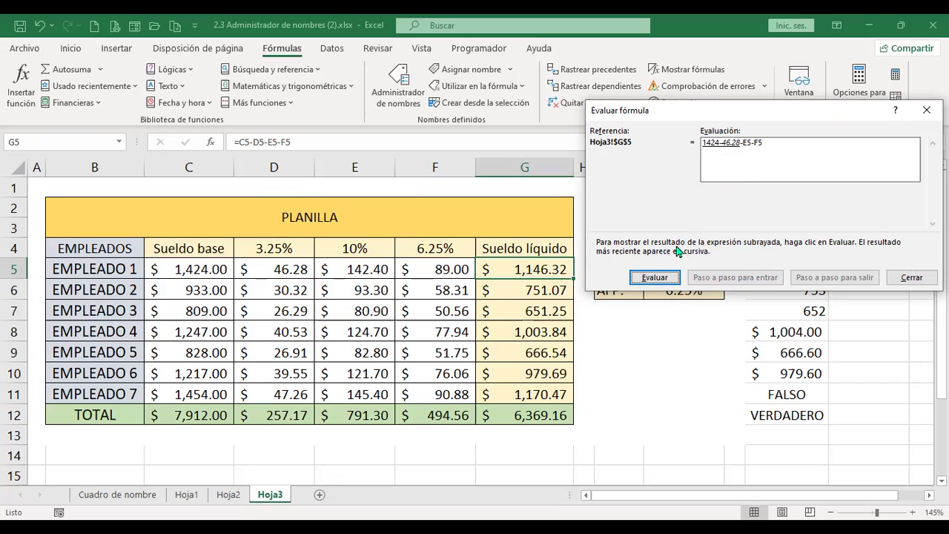
left_click(671, 278)
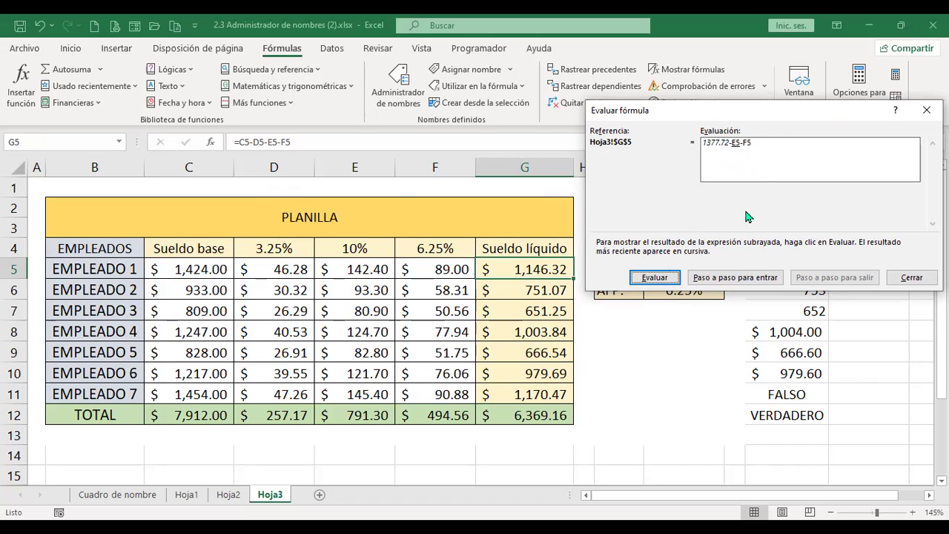
left_click(650, 279)
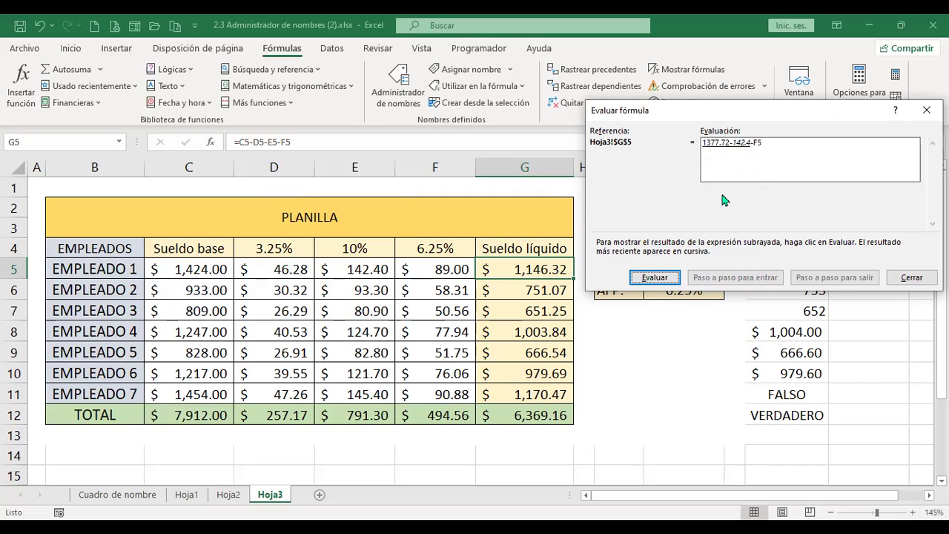
left_click(676, 278)
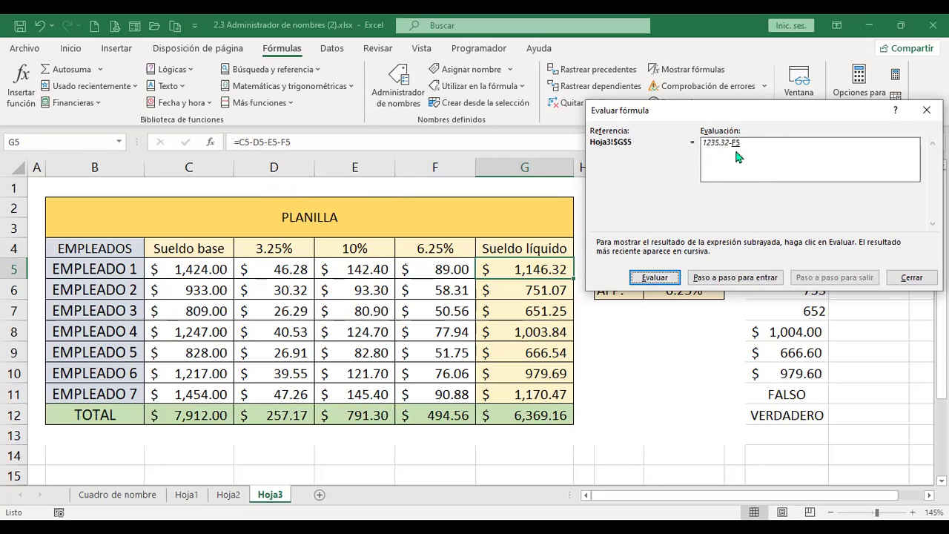
left_click(670, 278)
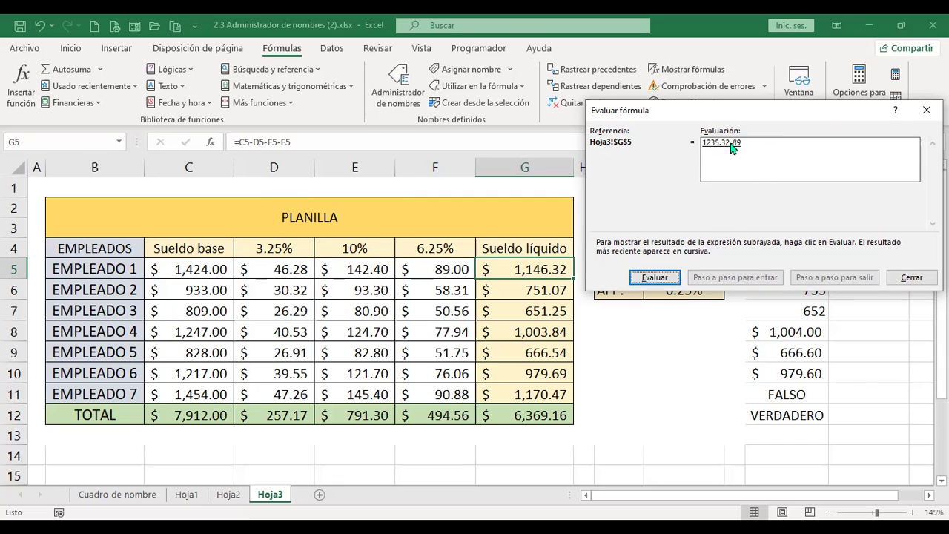
left_click(665, 284)
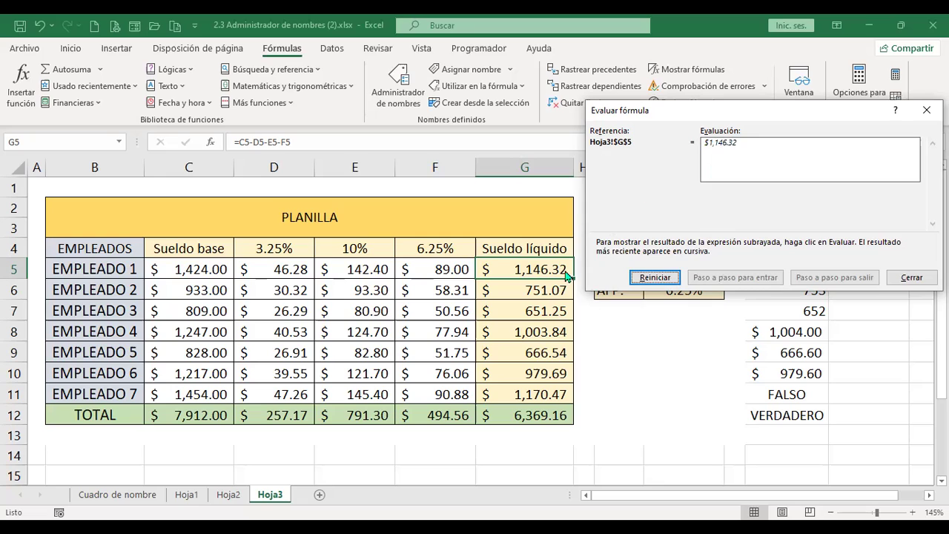
left_click(902, 280)
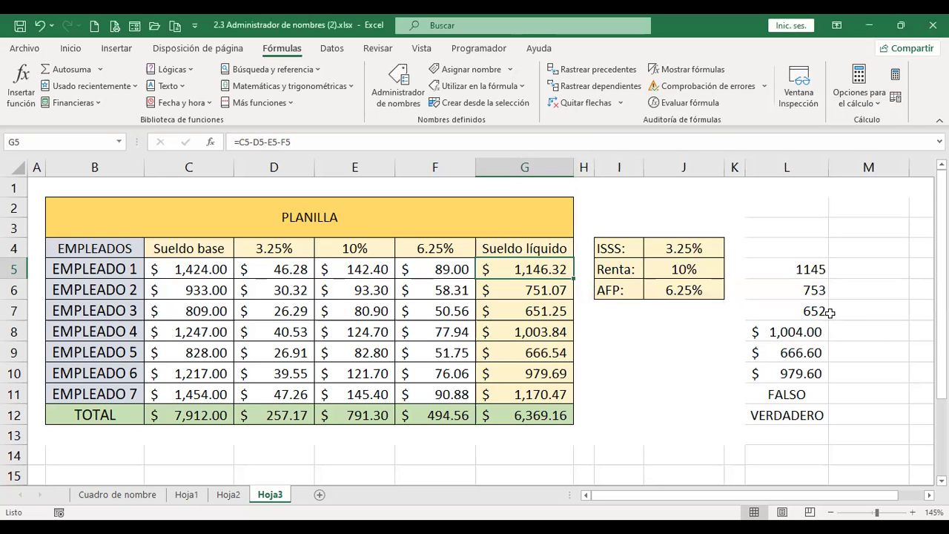
Step: Add a watch on the net salary in G5, examine its entry beside the payroll table, and close the Watch Window
left_click(799, 93)
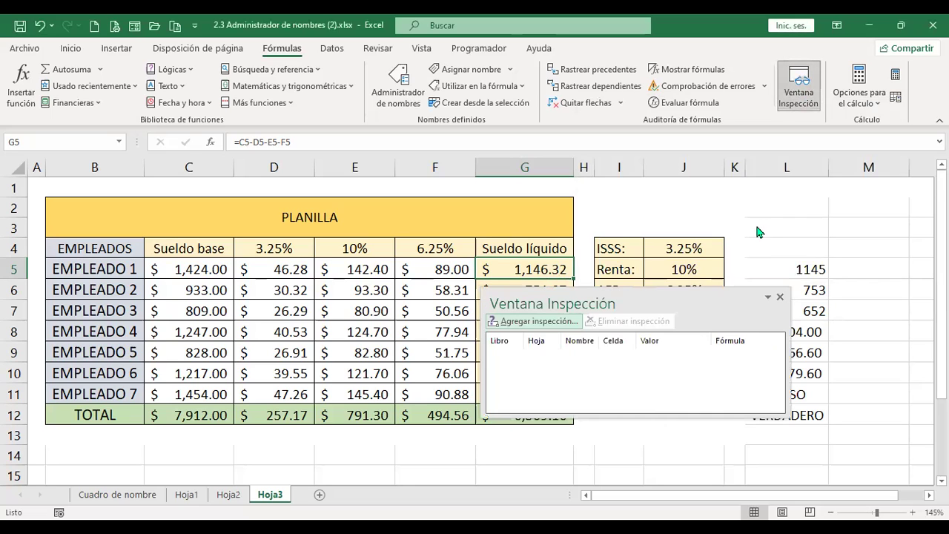
left_click(542, 322)
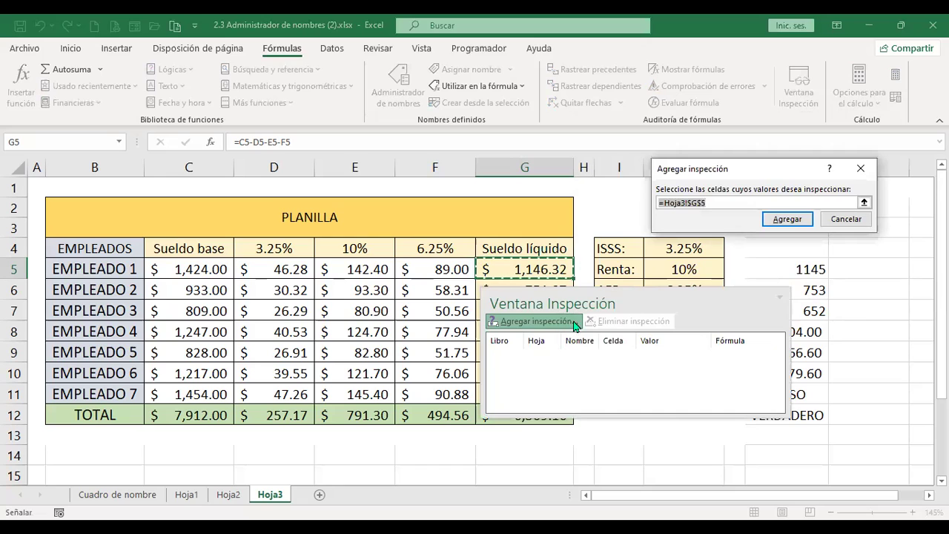
left_click(777, 215)
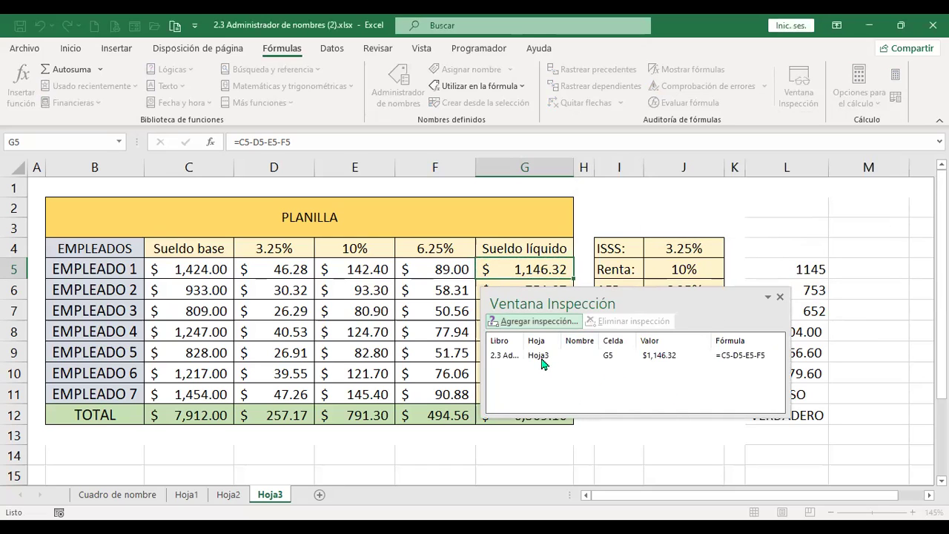
left_click(542, 357)
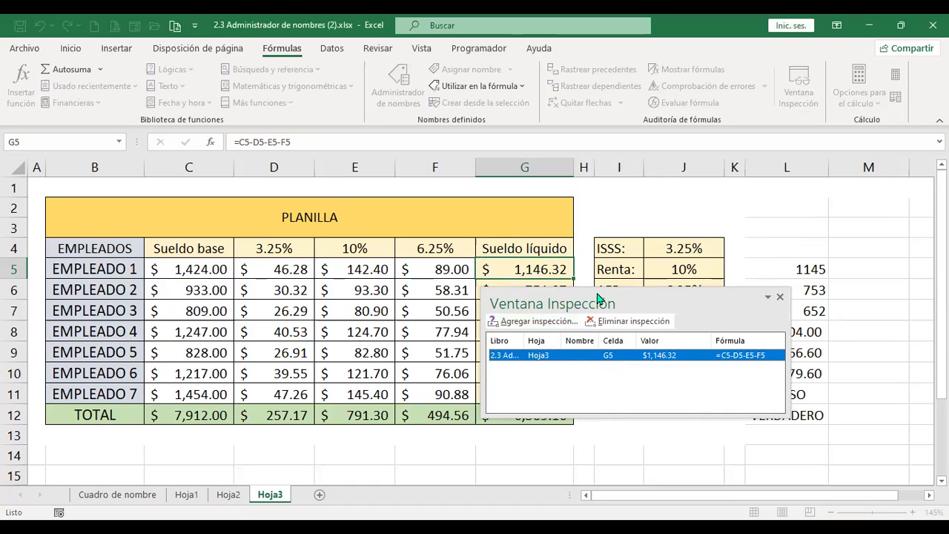
left_click_drag(598, 299, 703, 220)
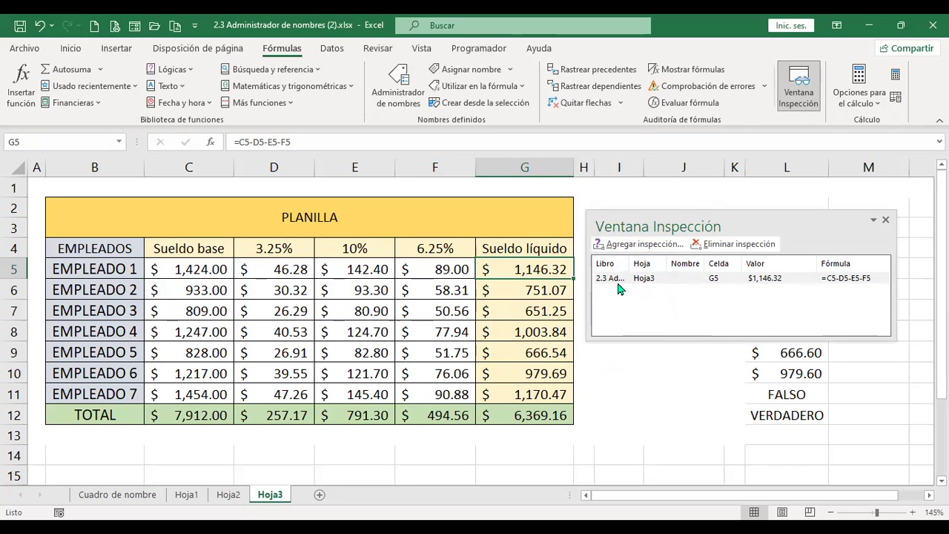
left_click(887, 223)
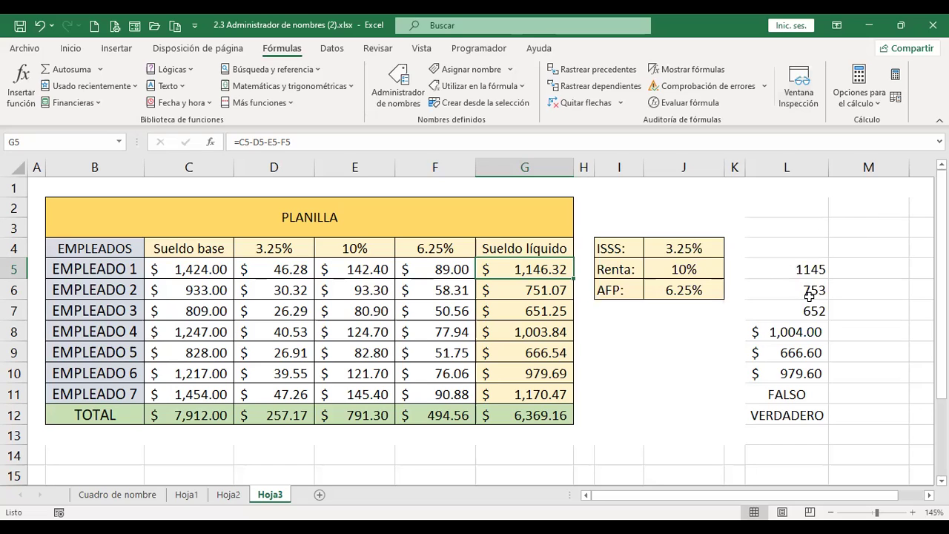
Step: View the workbook's calculation options without changing the calculation mode
left_click(852, 211)
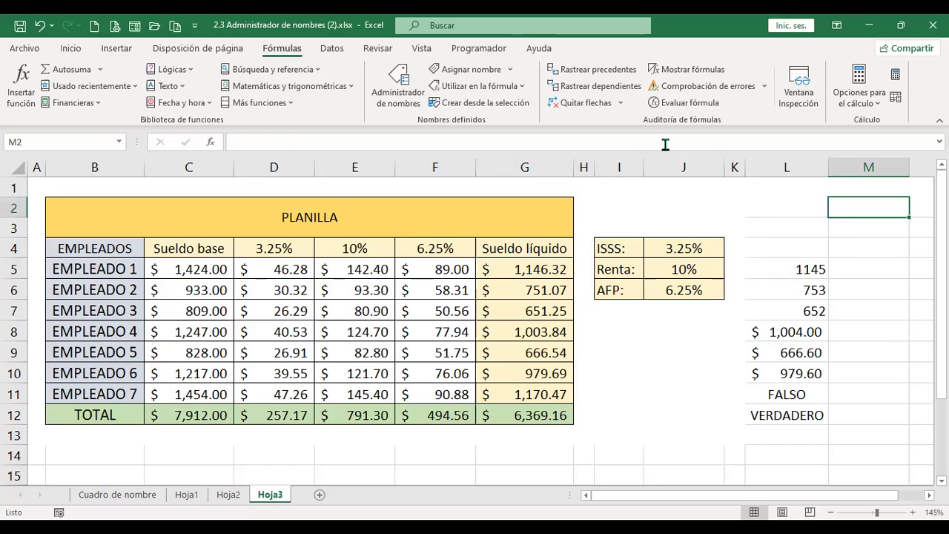
left_click(873, 115)
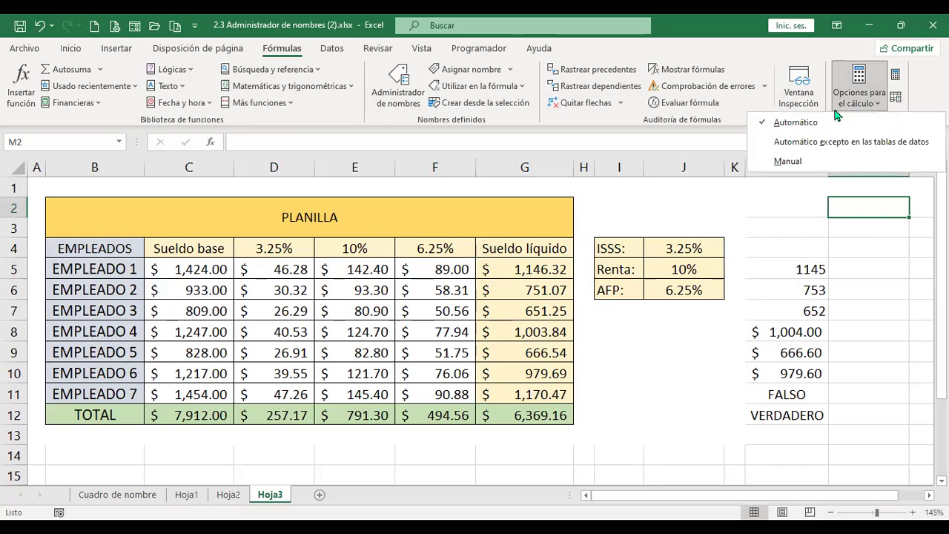
left_click(846, 186)
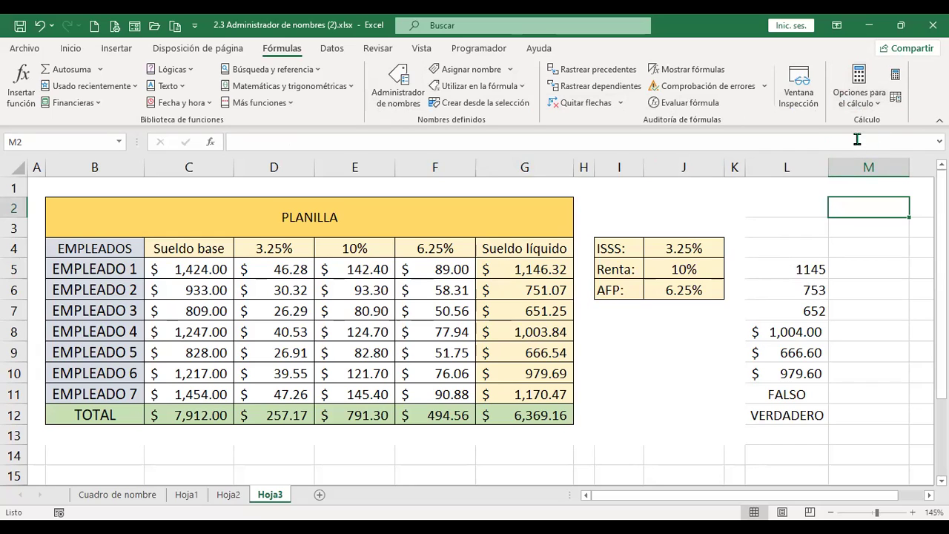
left_click(765, 231)
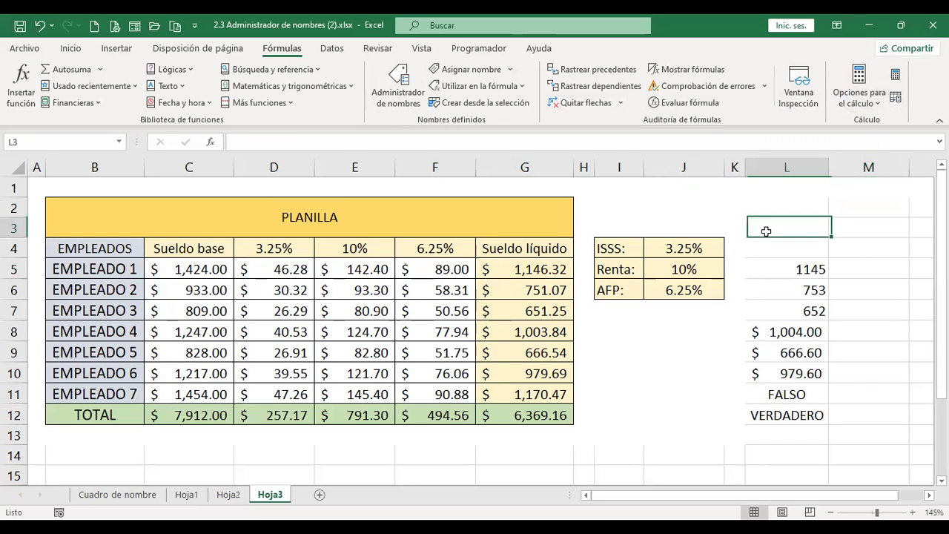
key("ctrl+Home")
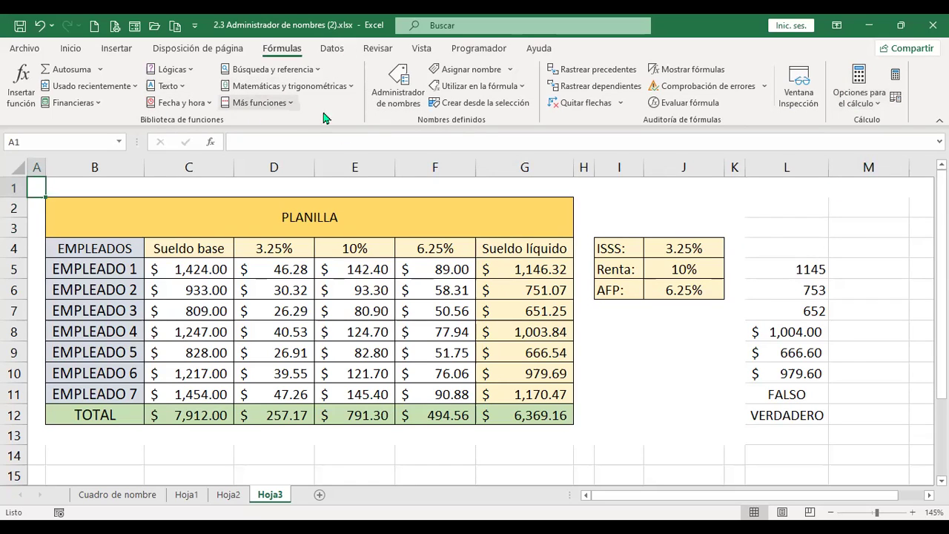
left_click(647, 314)
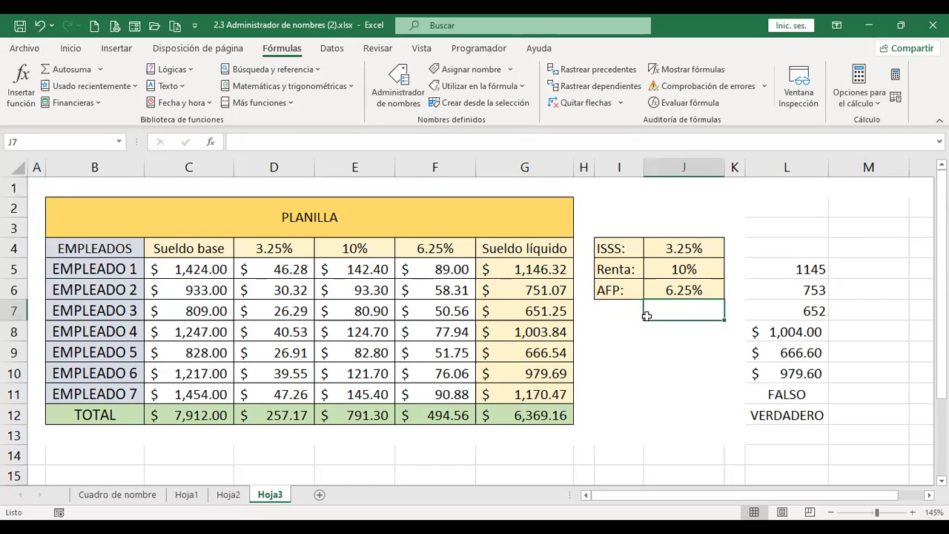
key("Down")
key("Down")
key("Down")
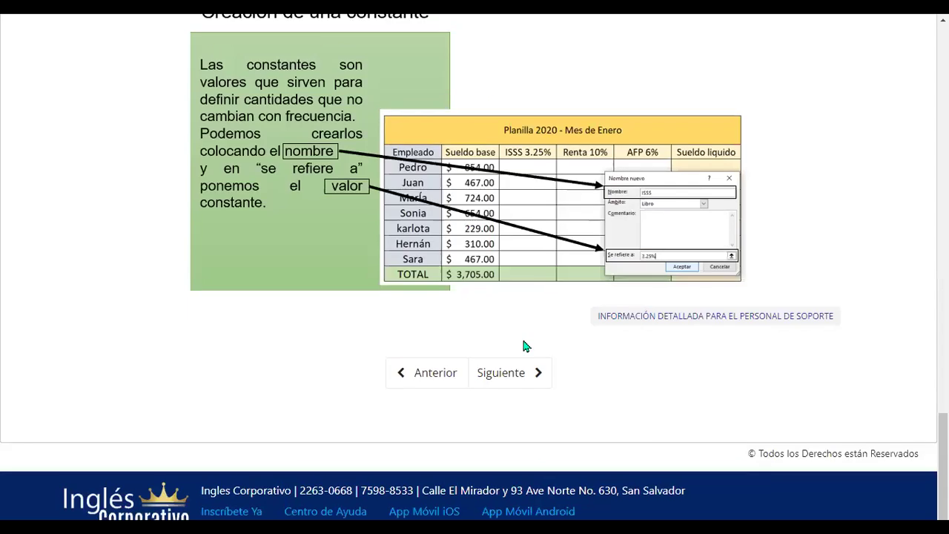
Step: In the Inglés Corporativo online course, open unit 2.8 Laboratorio and reveal the answers to Laboratorio 2.2
scroll(522, 336, "up", 20)
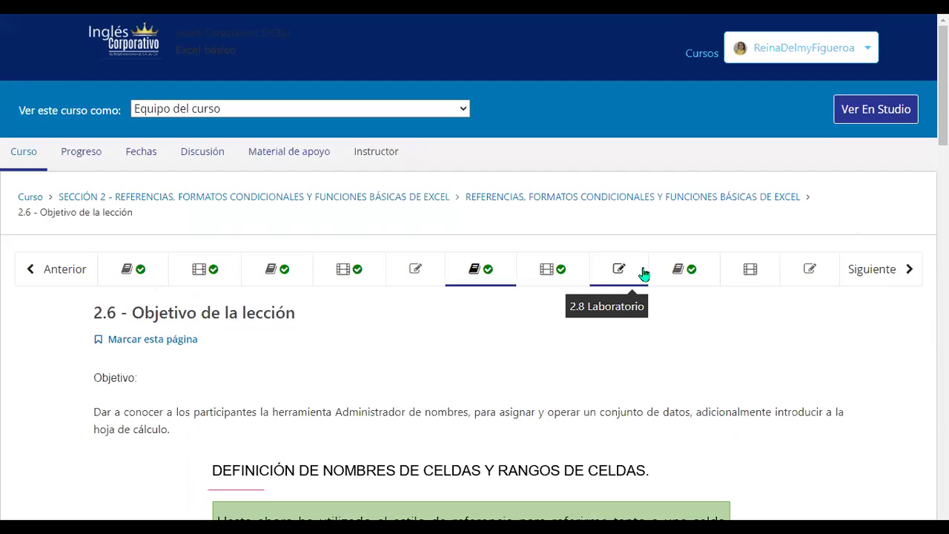
left_click(643, 273)
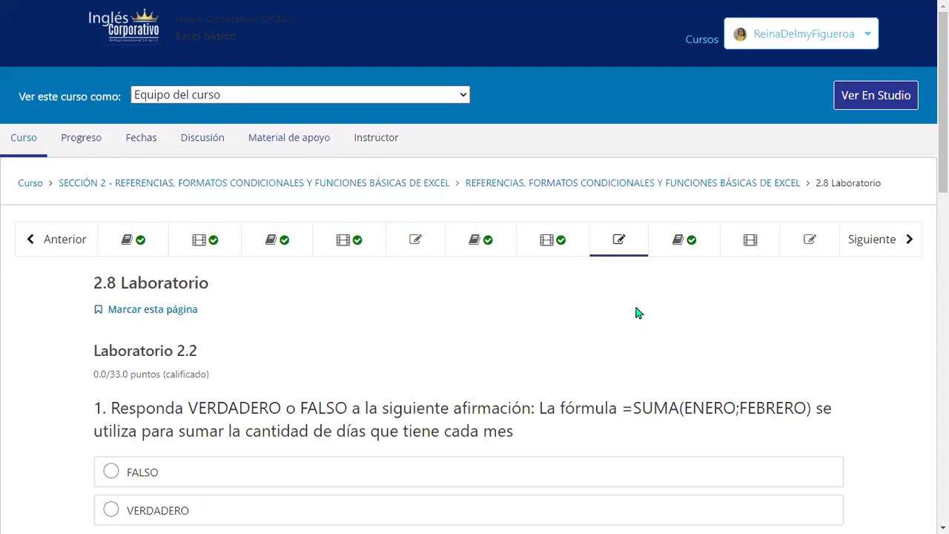
scroll(638, 315, "down", 15)
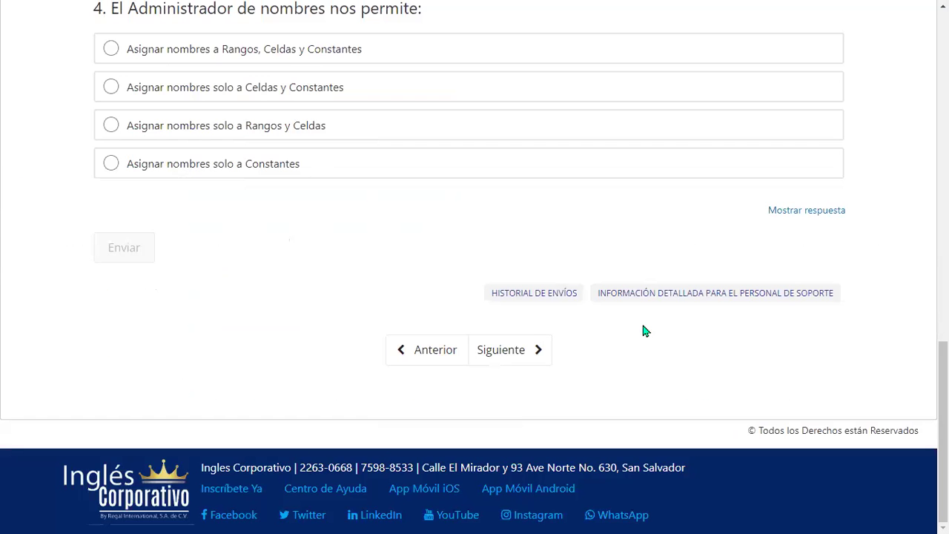
left_click(832, 214)
Step: Review the marked answers to the Laboratorio 2.2 questions on named ranges, constants and the Name Manager
scroll(765, 343, "up", 10)
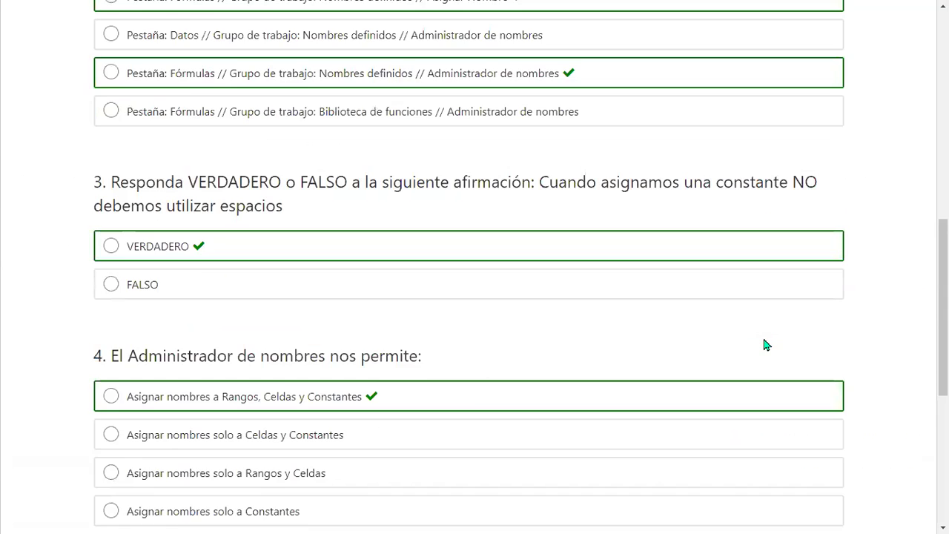
scroll(767, 345, "up", 3)
scroll(766, 345, "down", 5)
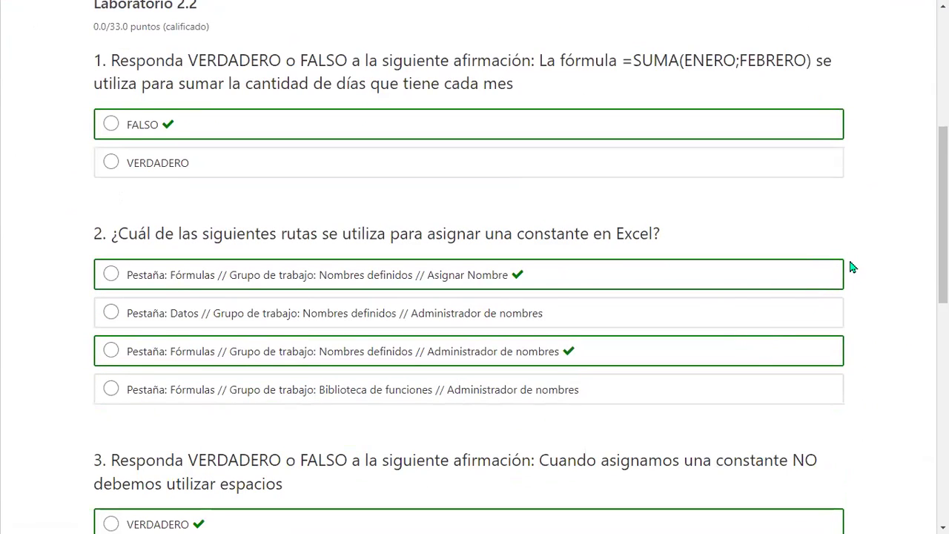
scroll(857, 268, "down", 2)
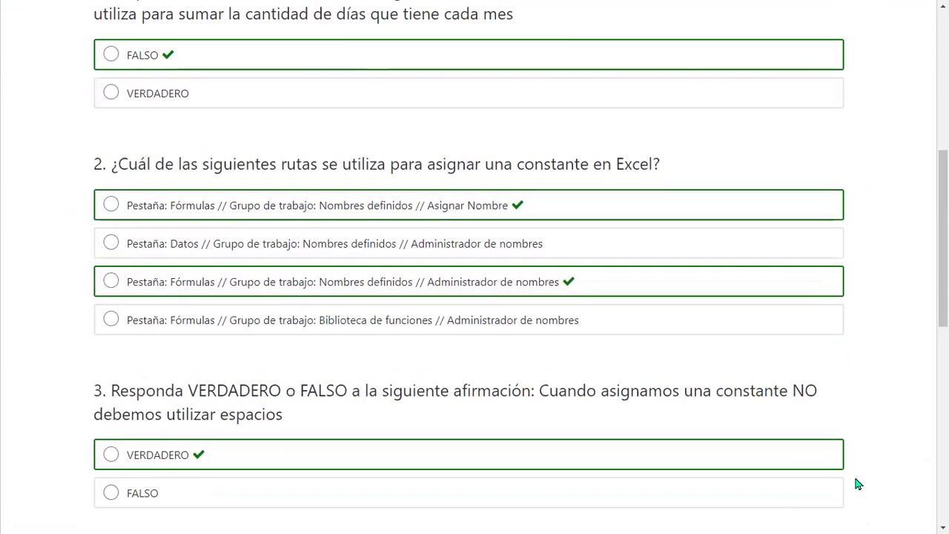
scroll(889, 389, "down", 4)
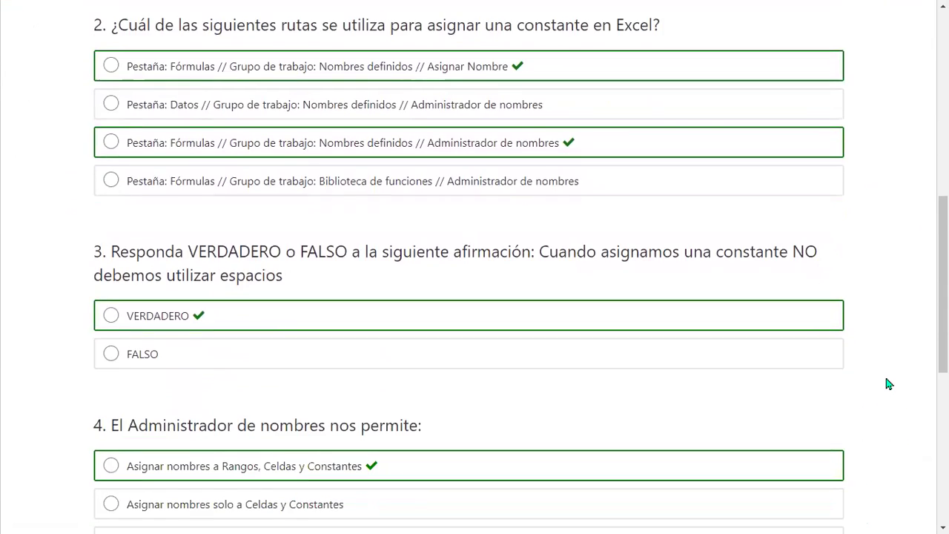
scroll(890, 383, "down", 10)
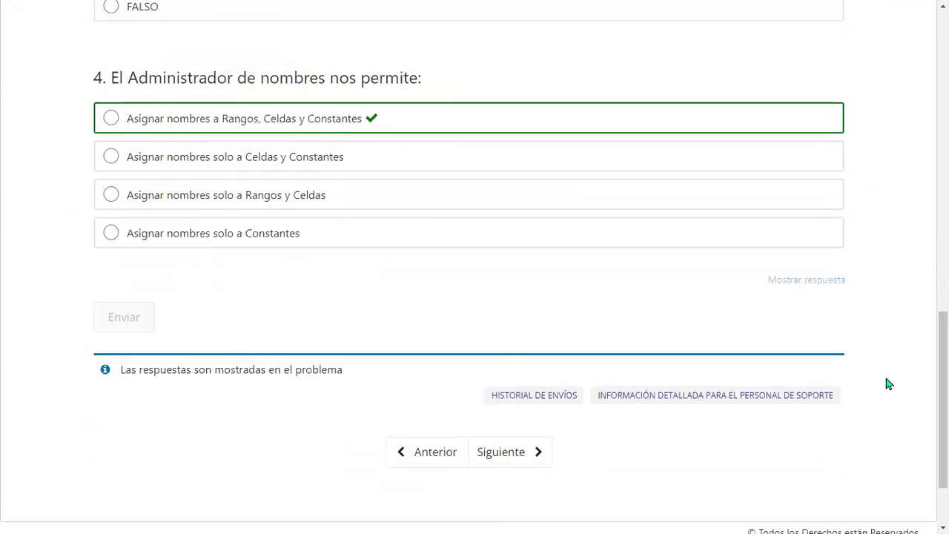
scroll(890, 383, "up", 3)
scroll(889, 384, "up", 11)
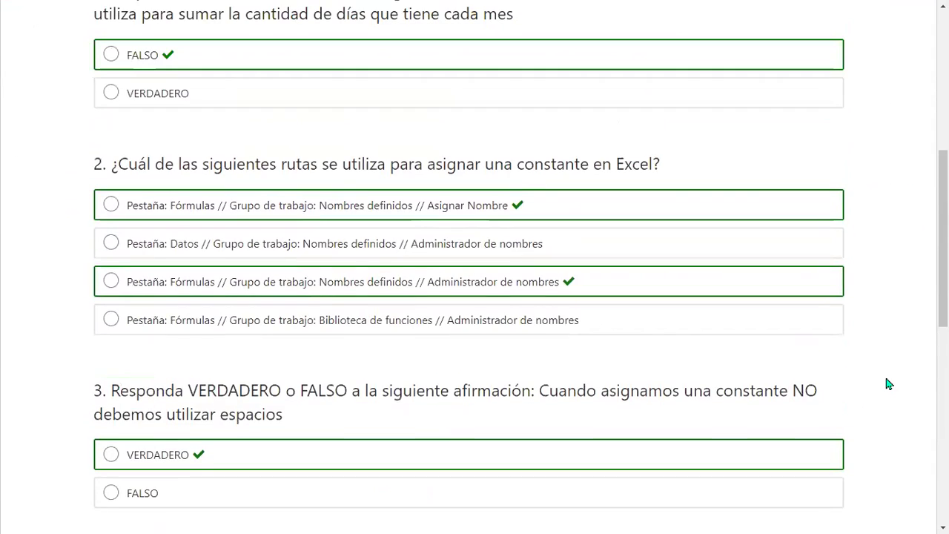
scroll(889, 383, "up", 6)
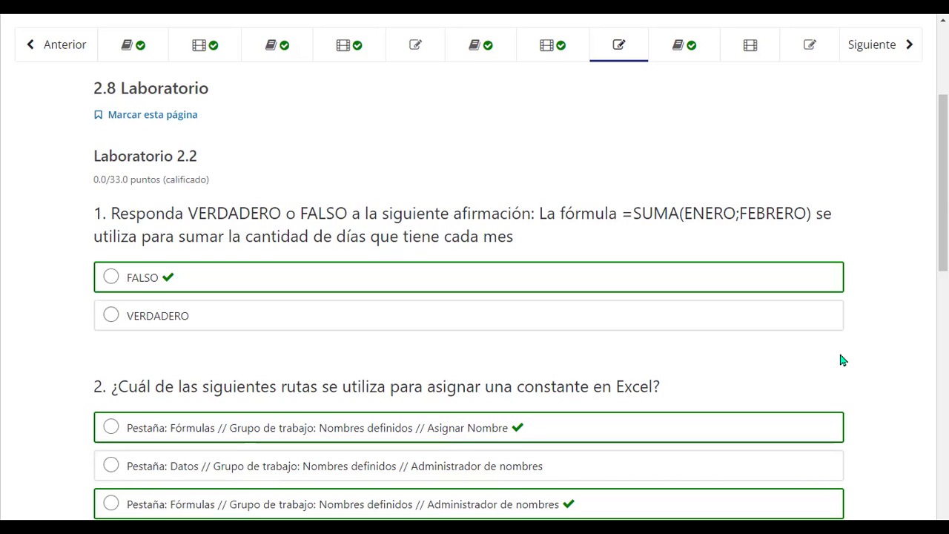
scroll(838, 336, "down", 2)
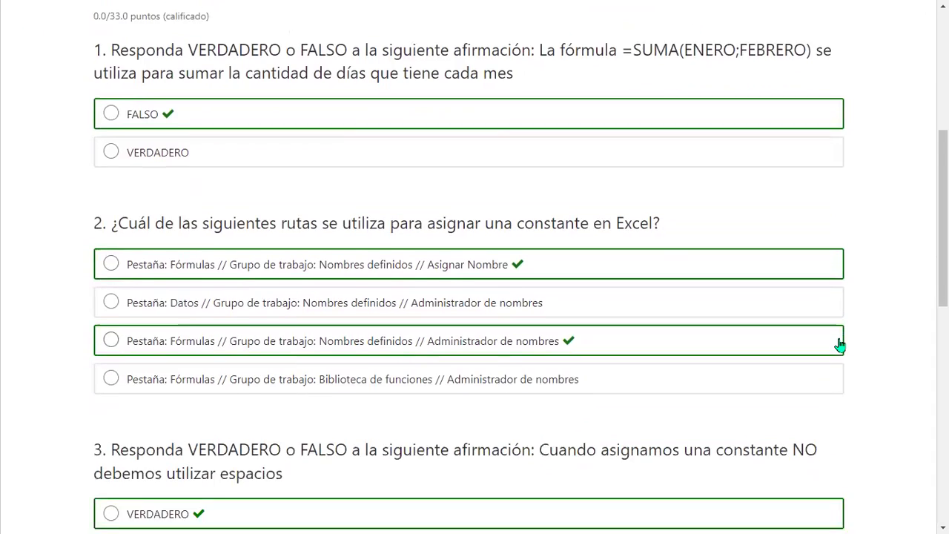
scroll(839, 343, "down", 3)
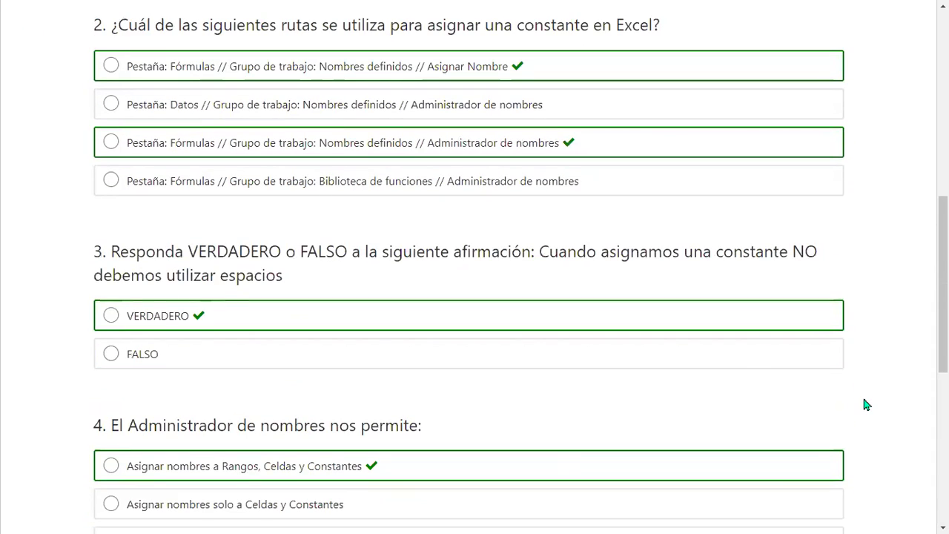
scroll(877, 405, "down", 4)
scroll(877, 405, "up", 2)
scroll(878, 407, "up", 5)
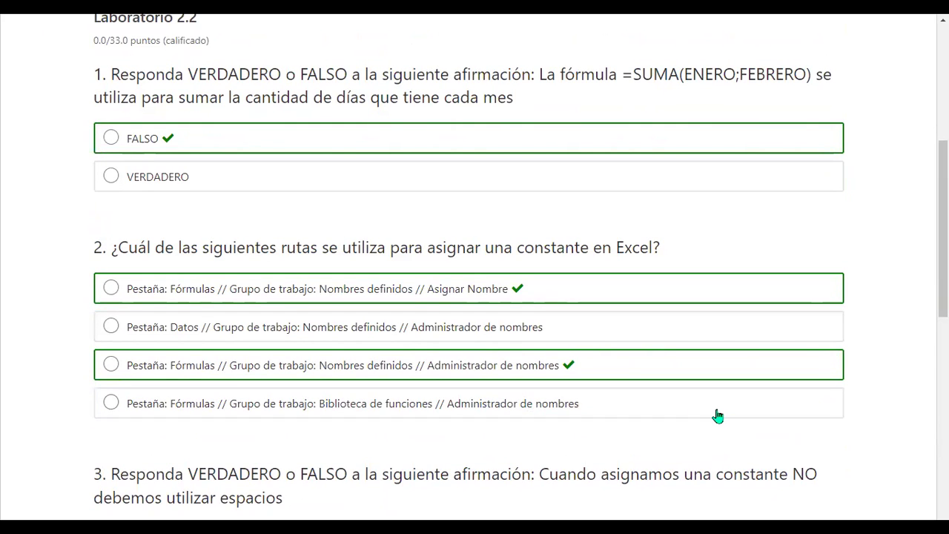
scroll(716, 413, "down", 2)
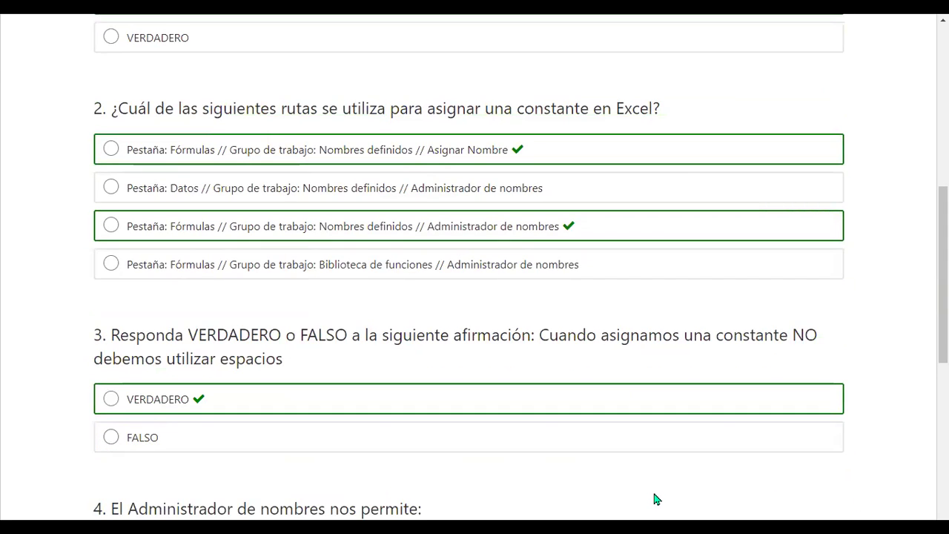